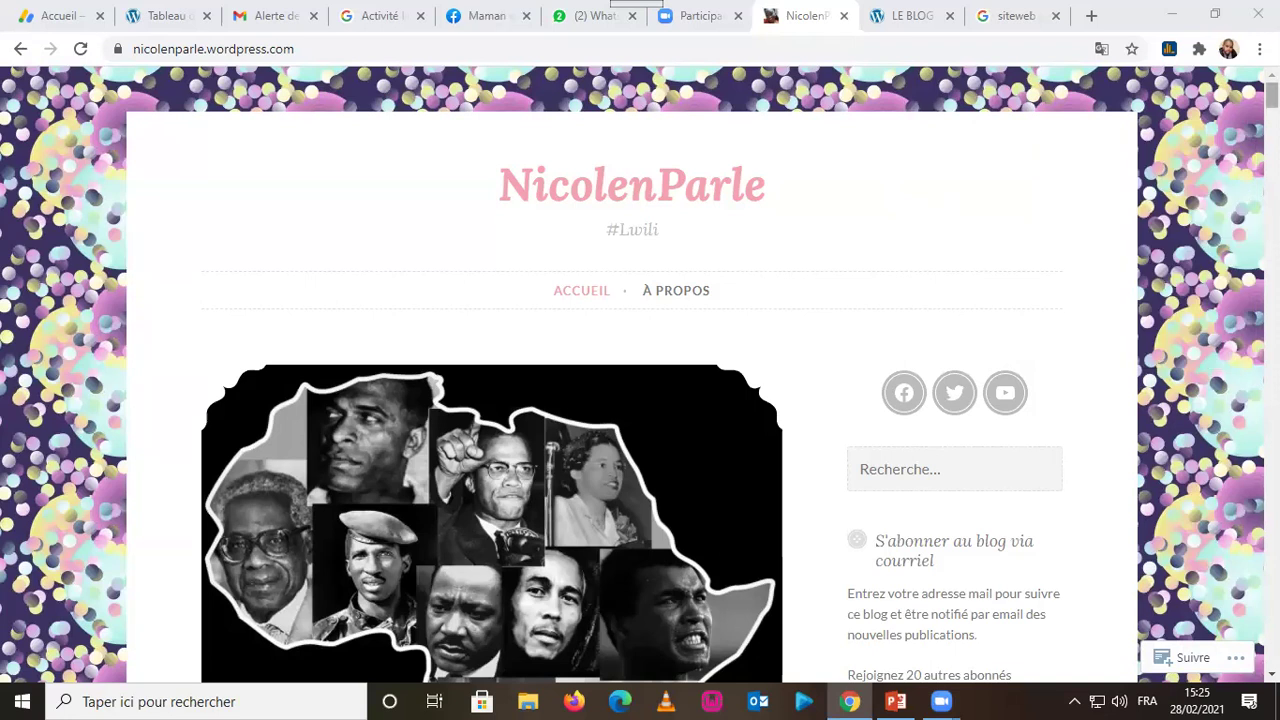
Step: Look through the posts on the NicolenParle blog's home page, returning to its header at the end
{"action": "scroll", "coordinate": [632, 375], "scroll_direction": "down", "scroll_amount": 2}
{"action": "scroll", "coordinate": [632, 375], "scroll_direction": "up", "scroll_amount": 2}
{"action": "left_click_drag", "start_coordinate": [1272, 95], "coordinate": [1272, 95]}
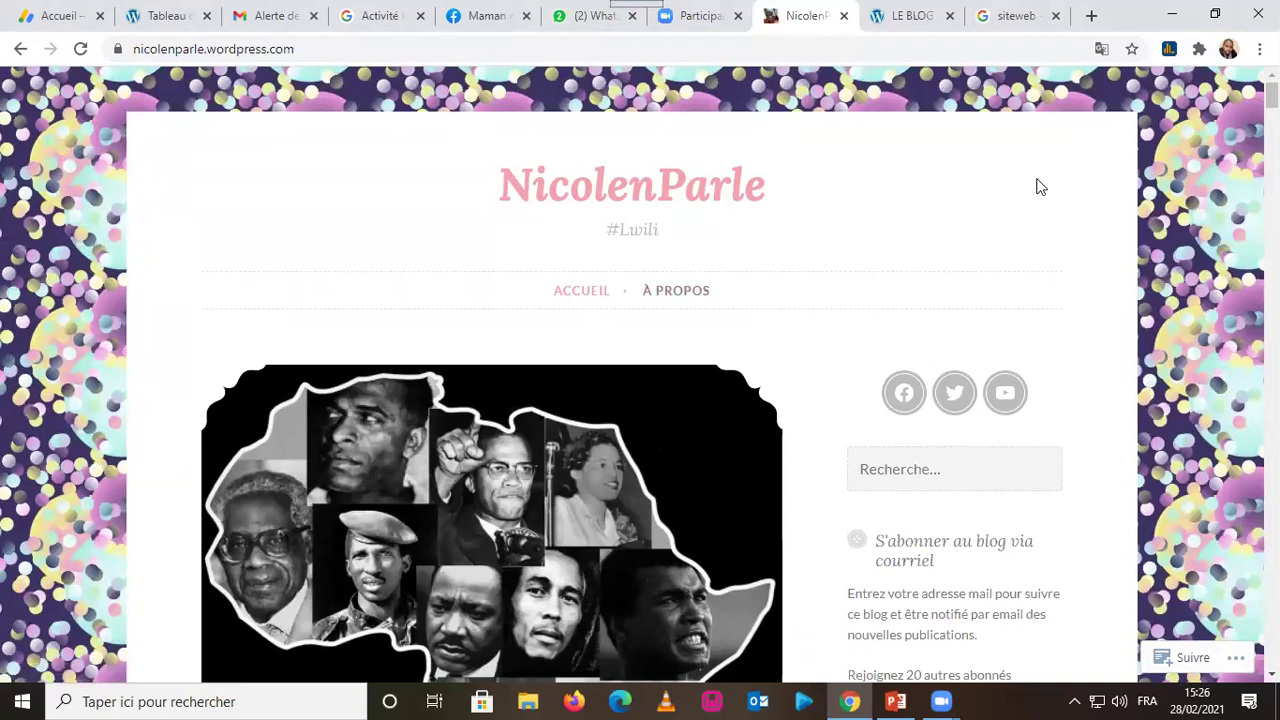
{"action": "scroll", "coordinate": [640, 375], "scroll_direction": "down", "scroll_amount": 2}
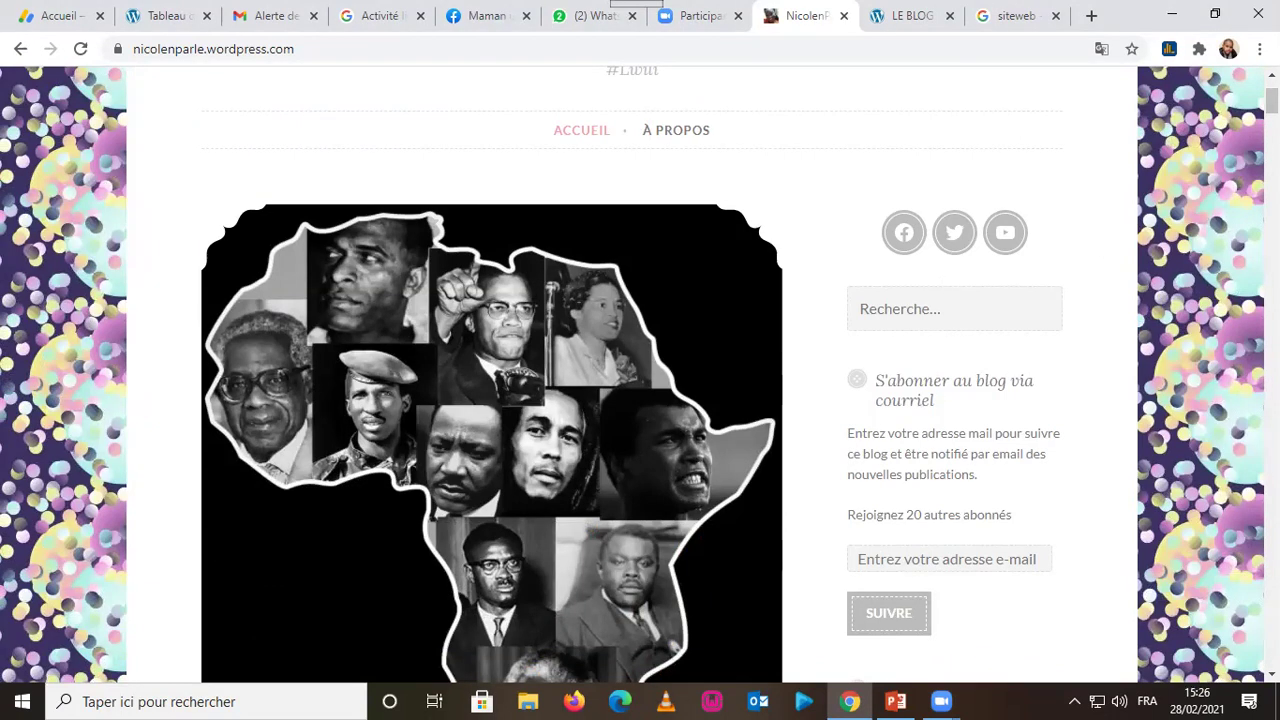
{"action": "scroll", "coordinate": [1215, 189], "scroll_direction": "down", "scroll_amount": 2}
{"action": "scroll", "coordinate": [640, 375], "scroll_direction": "down", "scroll_amount": 15}
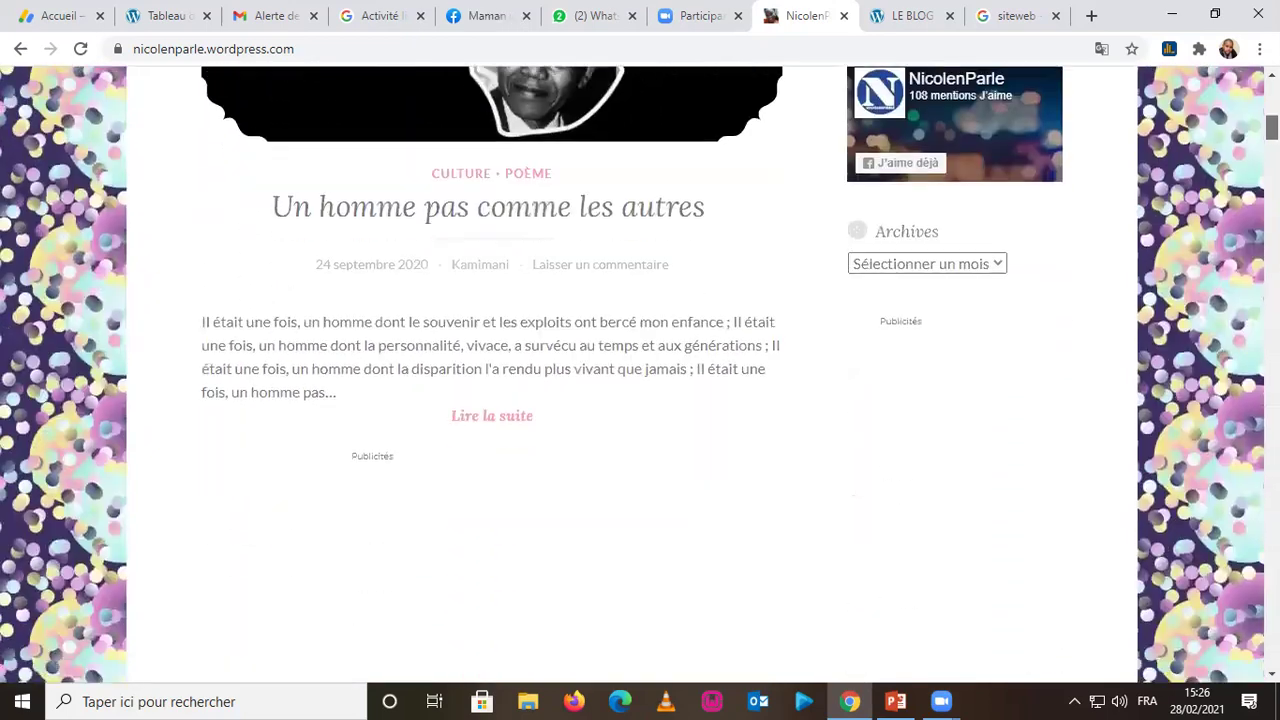
{"action": "scroll", "coordinate": [640, 375], "scroll_direction": "down", "scroll_amount": 15}
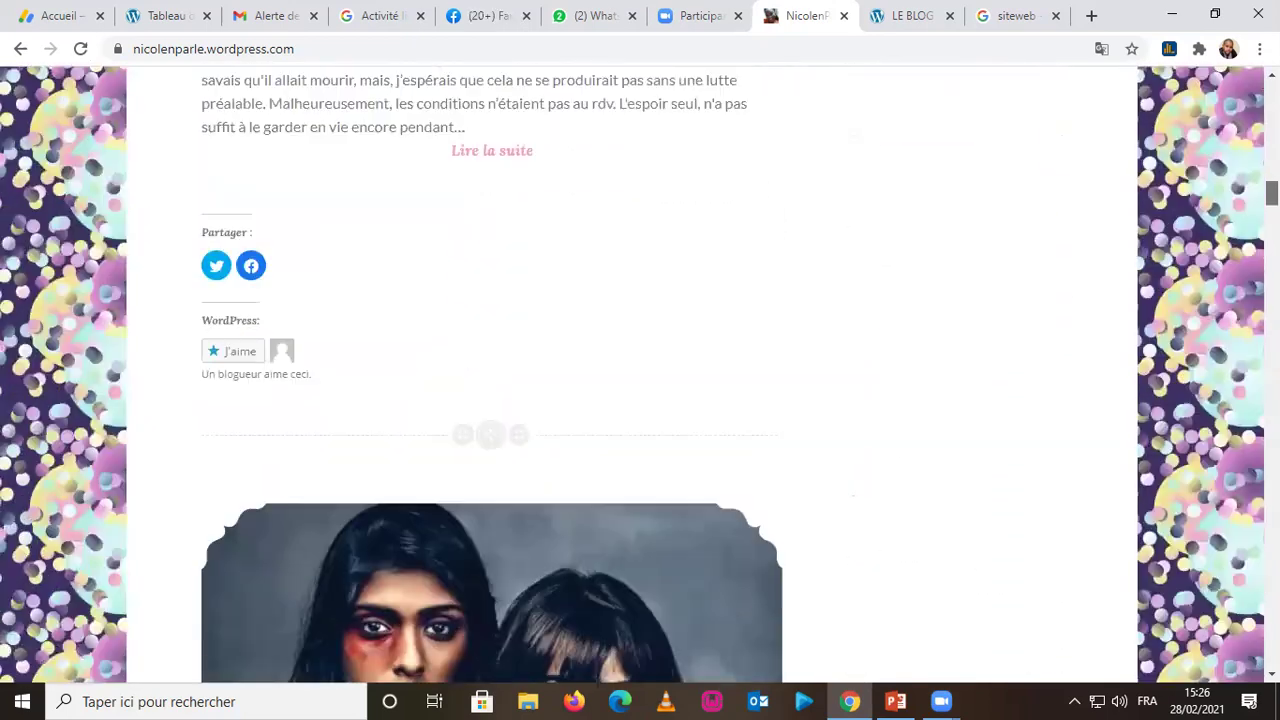
{"action": "scroll", "coordinate": [640, 375], "scroll_direction": "down", "scroll_amount": 15}
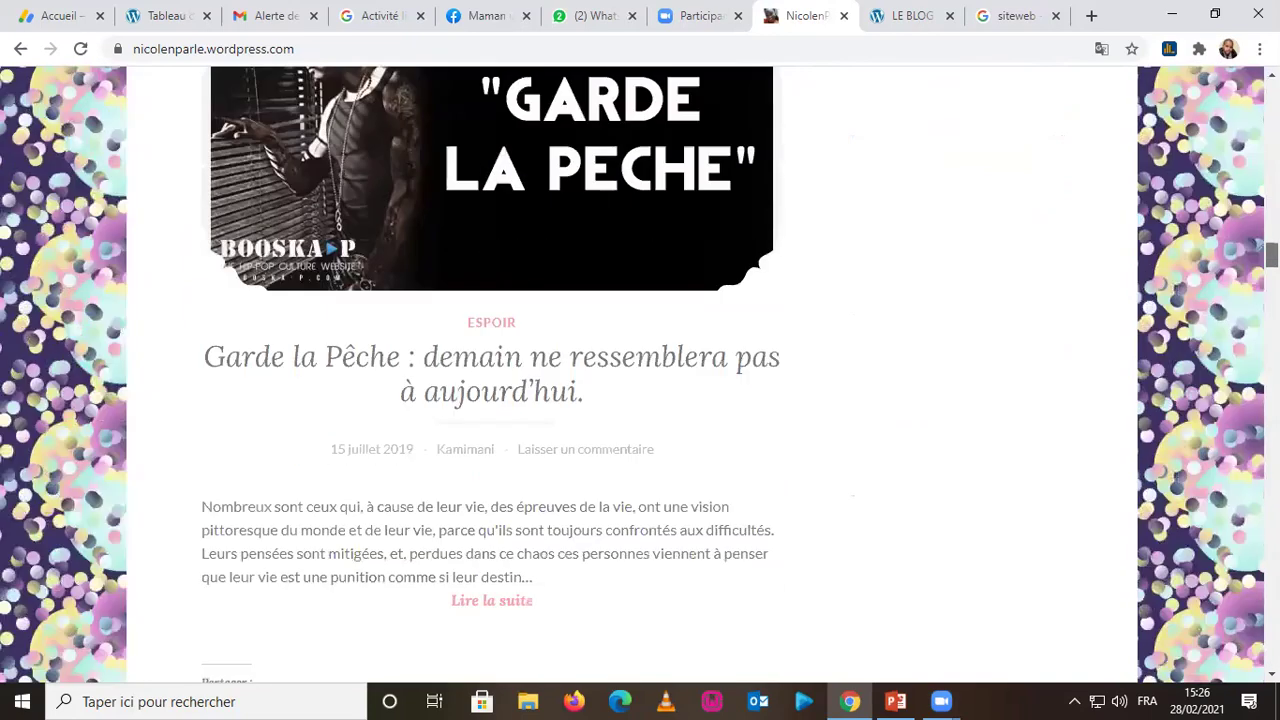
{"action": "scroll", "coordinate": [606, 237], "scroll_direction": "down", "scroll_amount": 4}
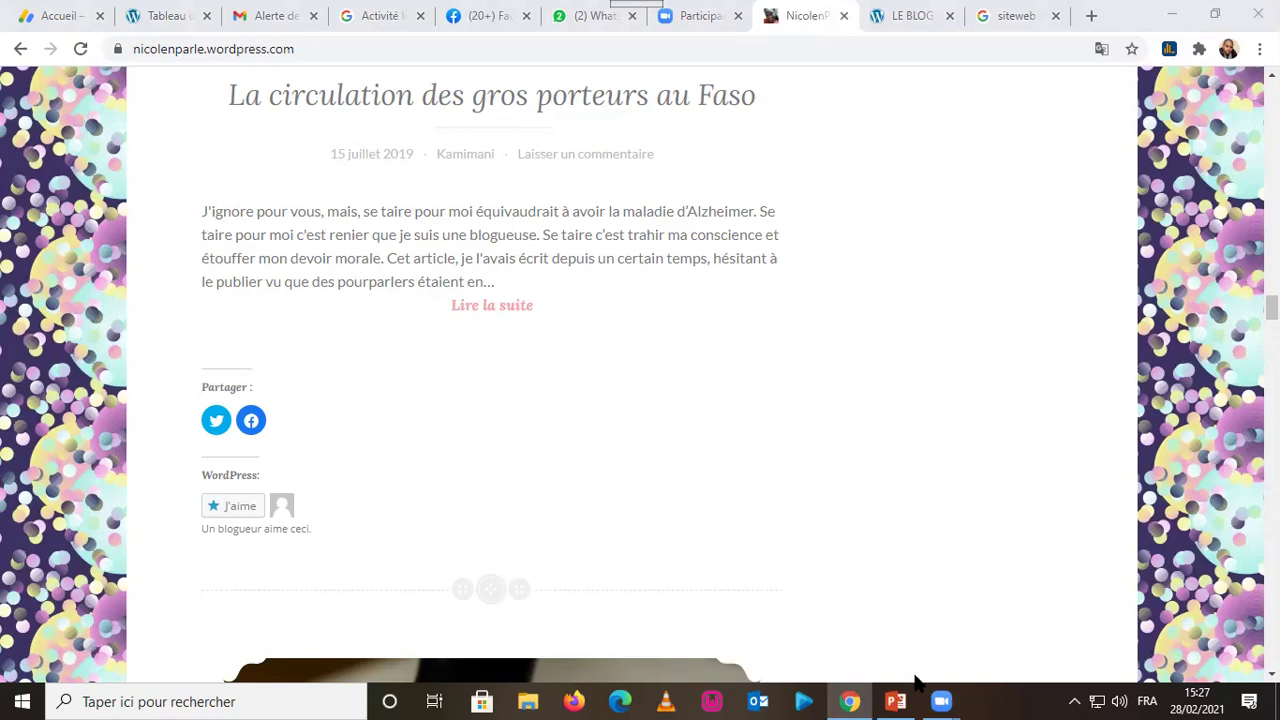
{"action": "mouse_move", "coordinate": [953, 690]}
{"action": "left_click_drag", "start_coordinate": [1272, 308], "coordinate": [1272, 95]}
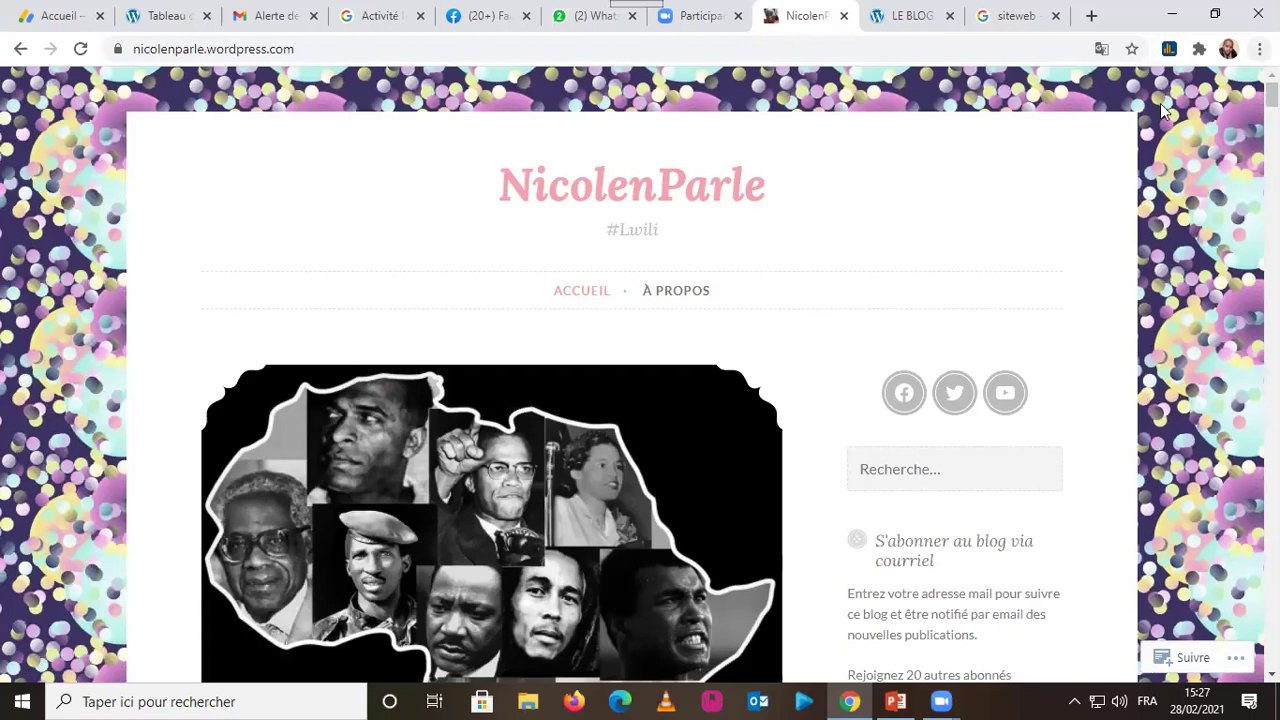
Step: Switch to the blogderody.yo.fr site and examine its home page's article sections, sidebar and subscription form, ending back at the header
{"action": "key", "text": "ctrl+Tab"}
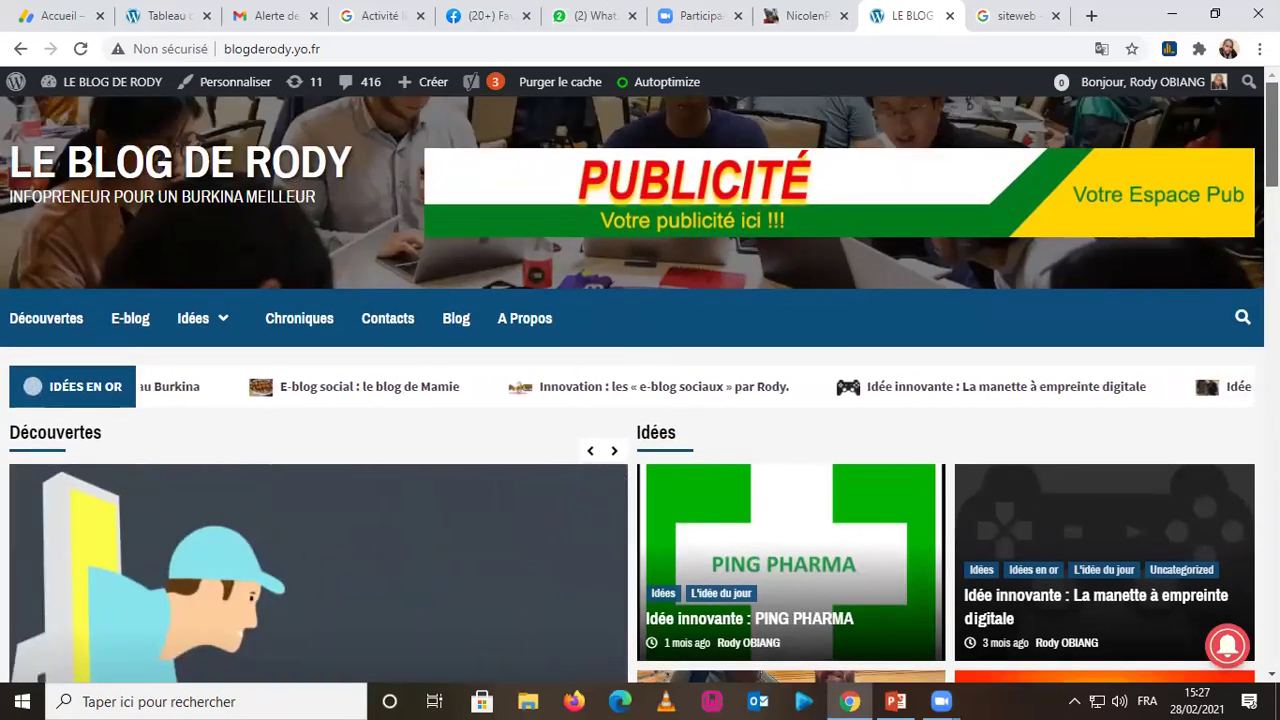
{"action": "scroll", "coordinate": [640, 390], "scroll_direction": "down", "scroll_amount": 4}
{"action": "scroll", "coordinate": [640, 390], "scroll_direction": "down", "scroll_amount": 9}
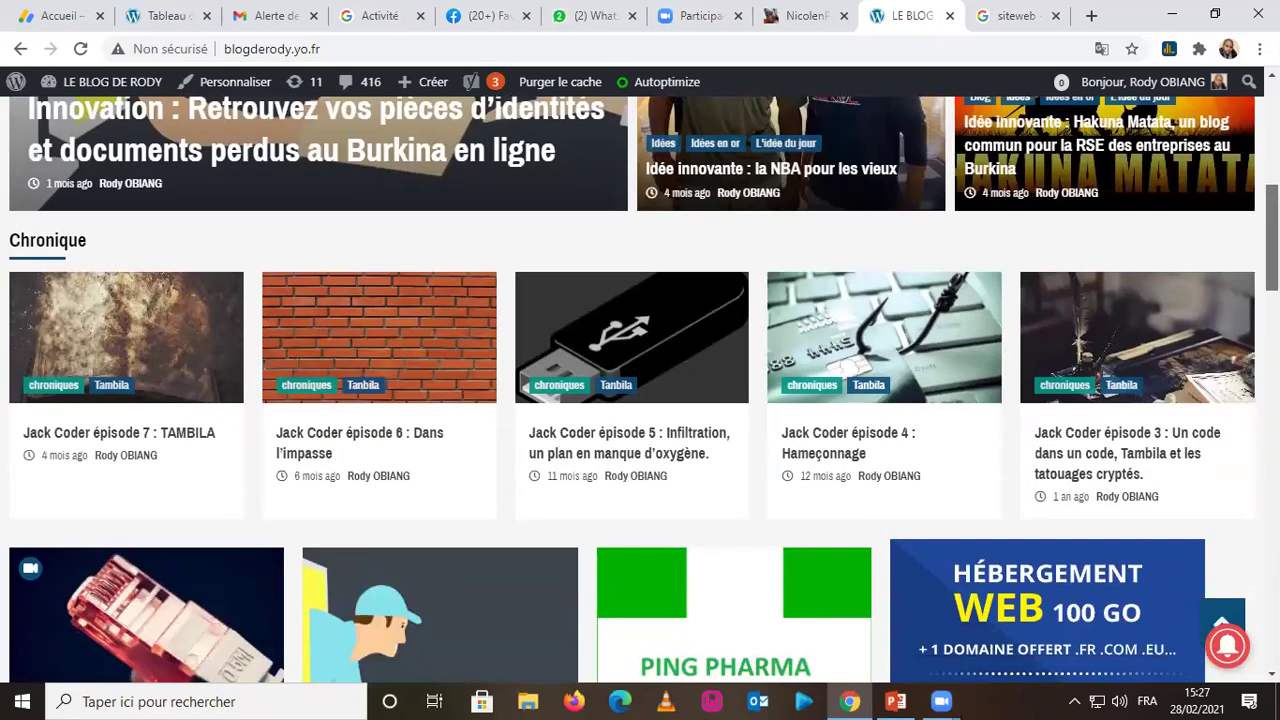
{"action": "scroll", "coordinate": [640, 390], "scroll_direction": "up", "scroll_amount": 11}
{"action": "scroll", "coordinate": [640, 390], "scroll_direction": "up", "scroll_amount": 2}
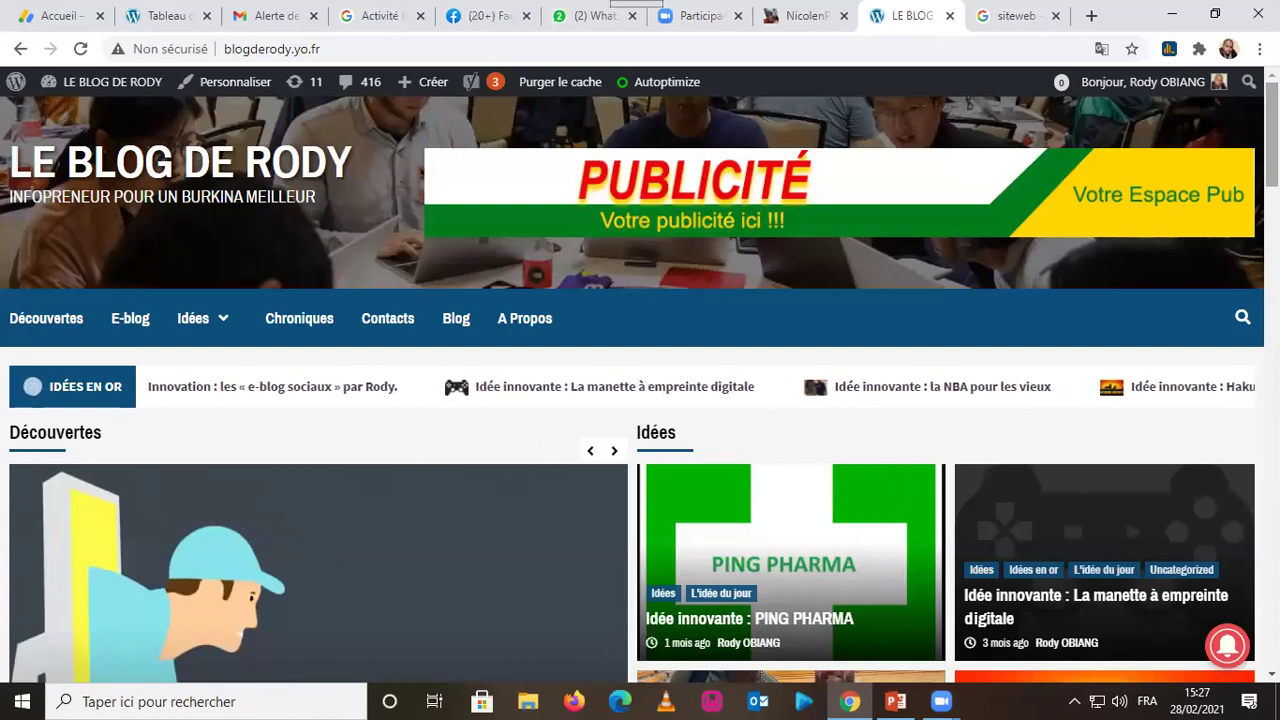
{"action": "scroll", "coordinate": [640, 390], "scroll_direction": "down", "scroll_amount": 3}
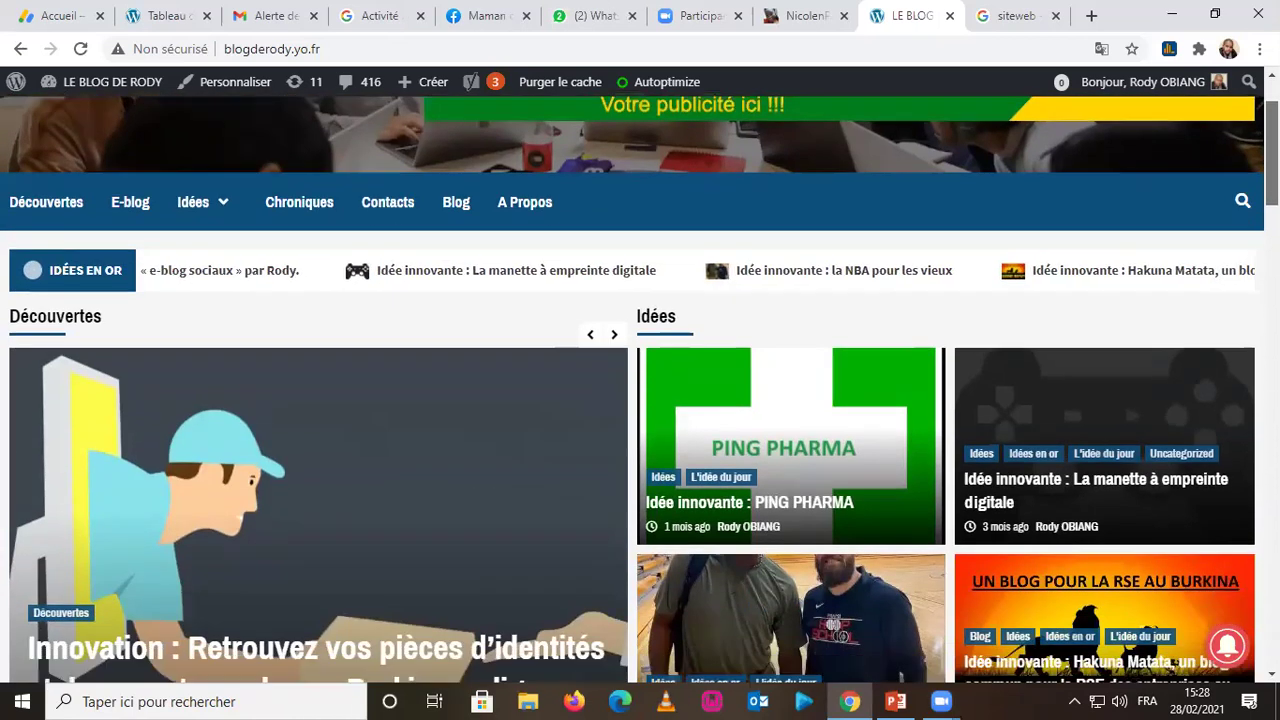
{"action": "scroll", "coordinate": [640, 390], "scroll_direction": "up", "scroll_amount": 1}
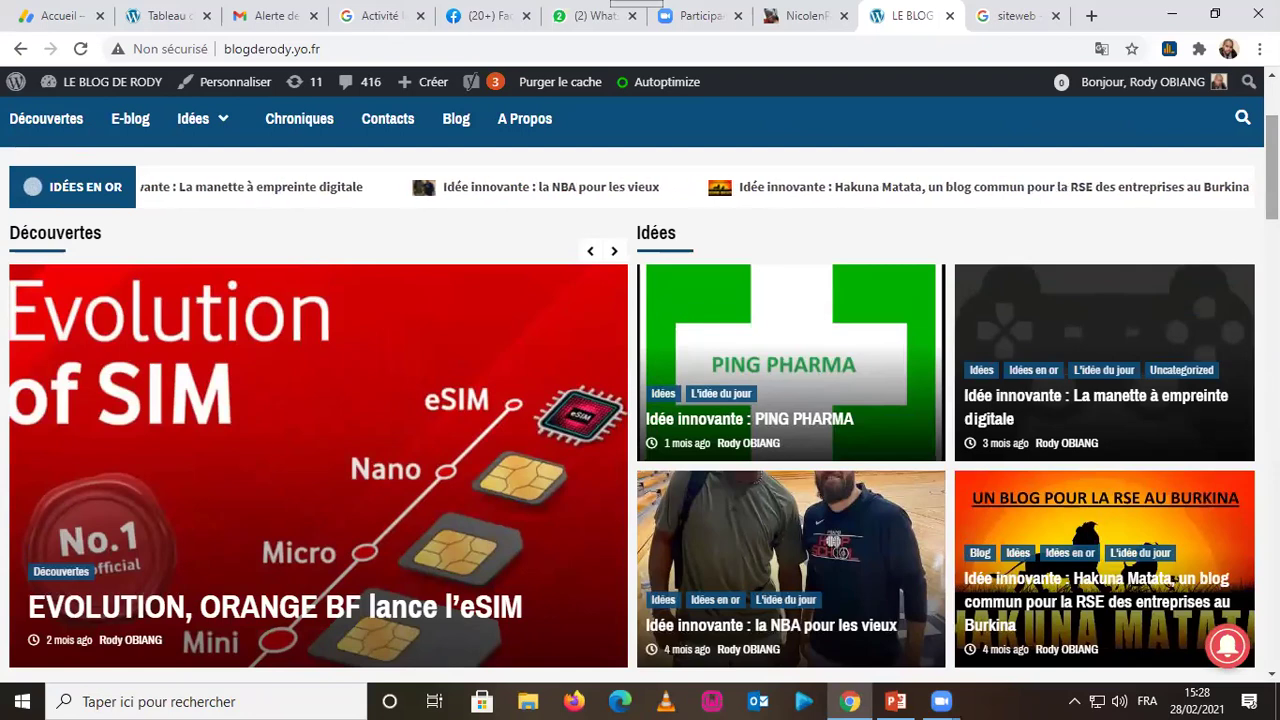
{"action": "scroll", "coordinate": [640, 390], "scroll_direction": "down", "scroll_amount": 5}
{"action": "scroll", "coordinate": [640, 390], "scroll_direction": "down", "scroll_amount": 8}
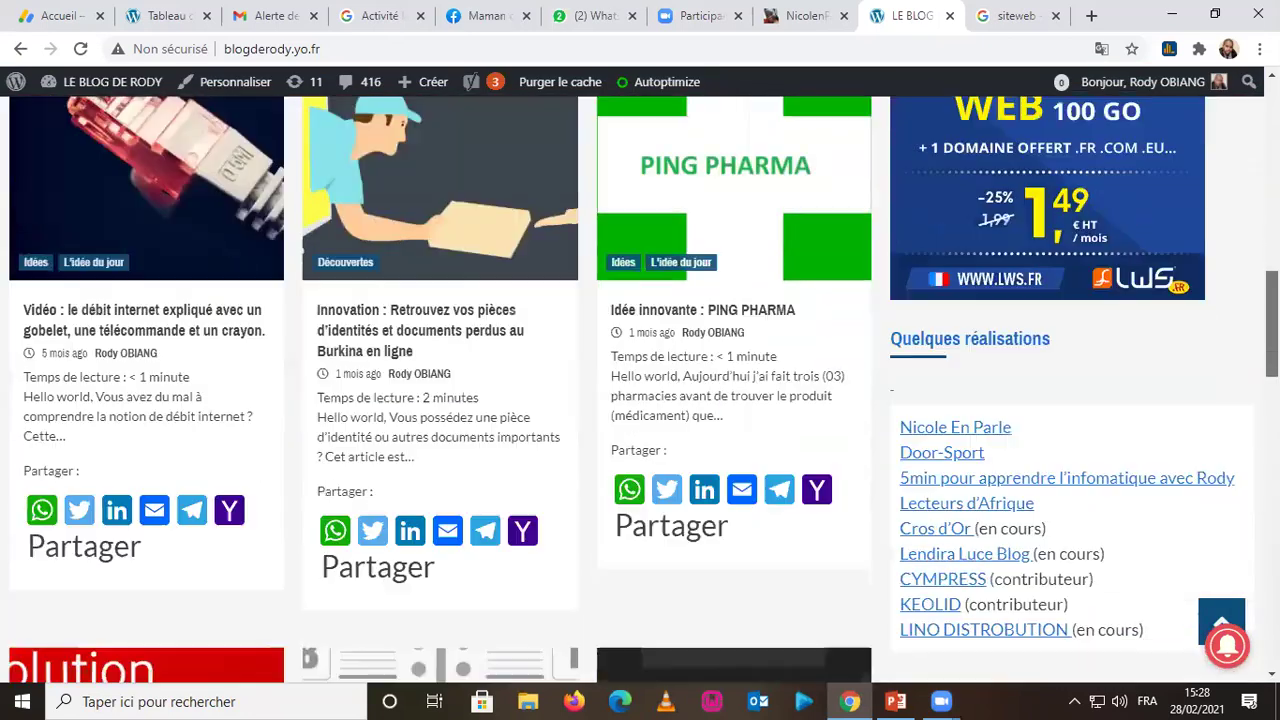
{"action": "scroll", "coordinate": [640, 390], "scroll_direction": "down", "scroll_amount": 10}
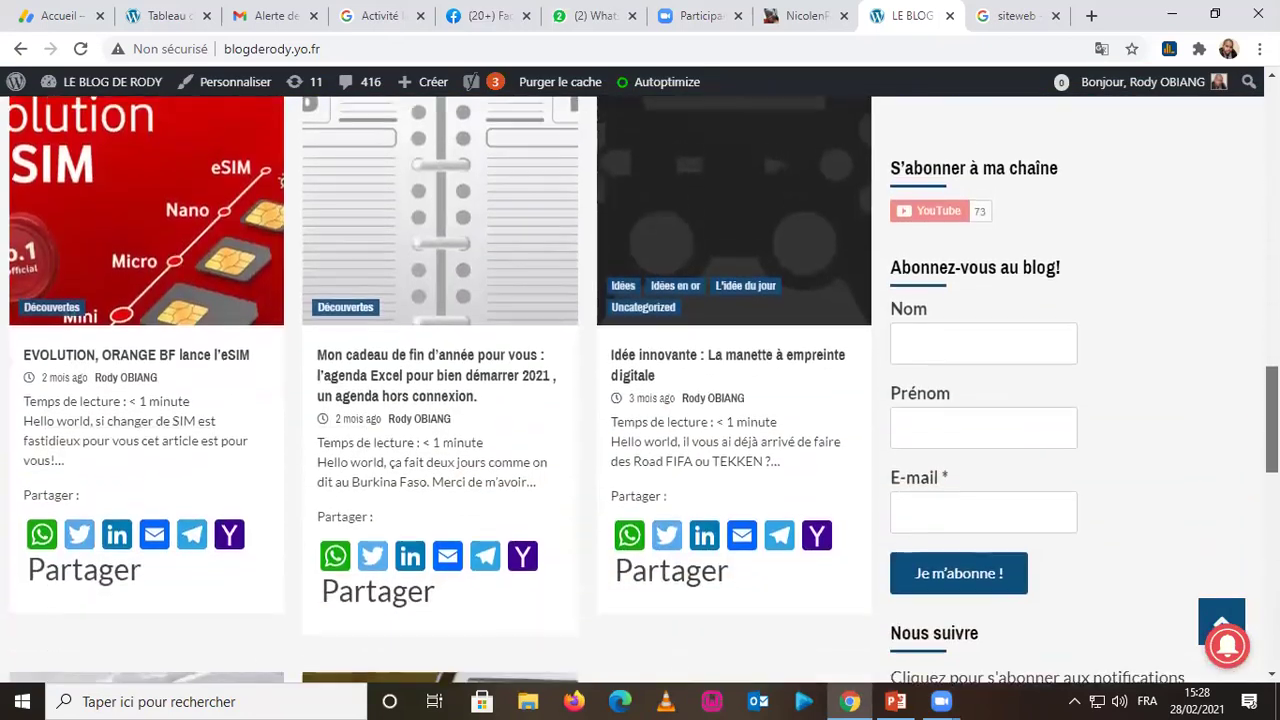
{"action": "scroll", "coordinate": [553, 217], "scroll_direction": "up", "scroll_amount": 20}
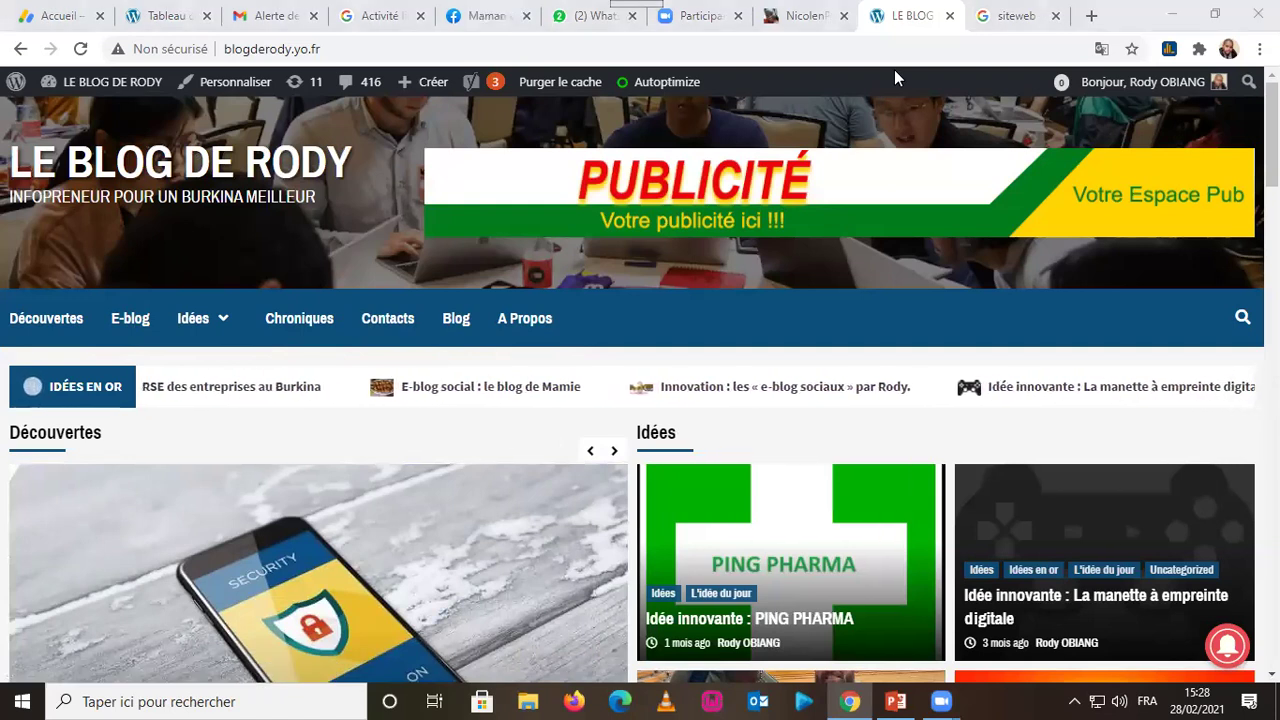
Step: Switch to the Google search for "siteweb" and look over its results
{"action": "key", "text": "ctrl+Tab"}
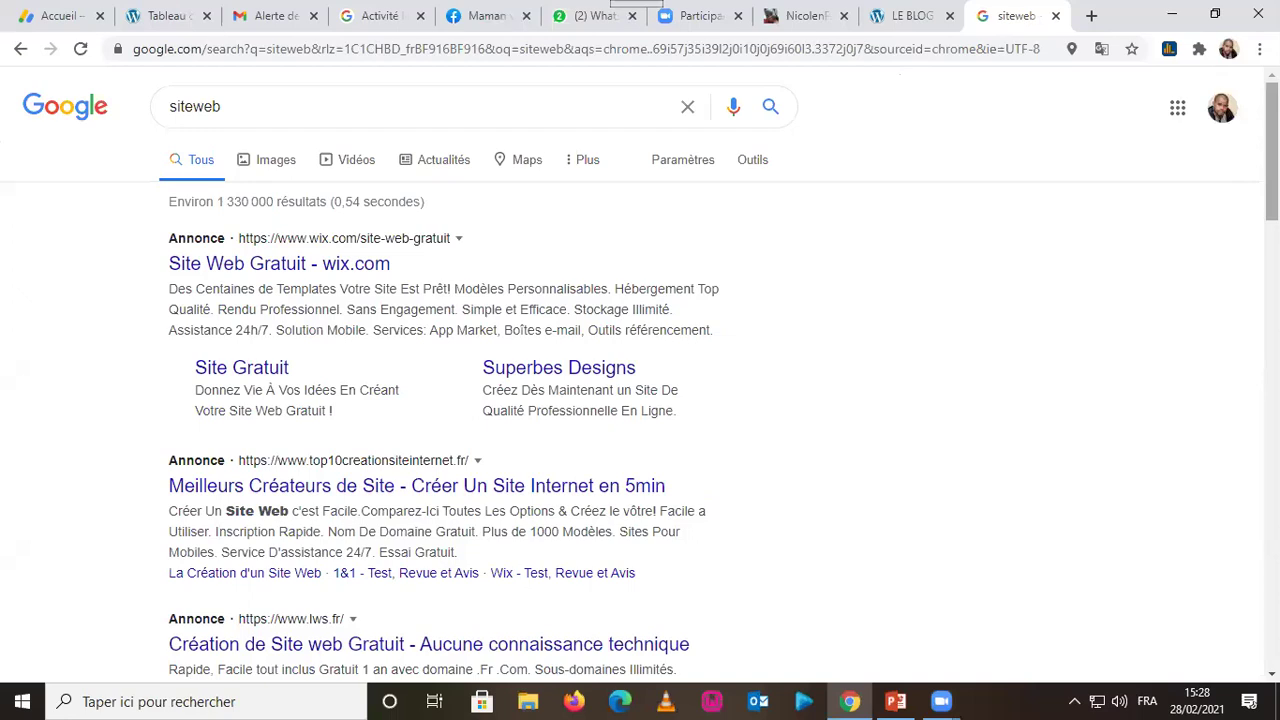
{"action": "scroll", "coordinate": [700, 400], "scroll_direction": "down", "scroll_amount": 3}
{"action": "scroll", "coordinate": [700, 400], "scroll_direction": "down", "scroll_amount": 3}
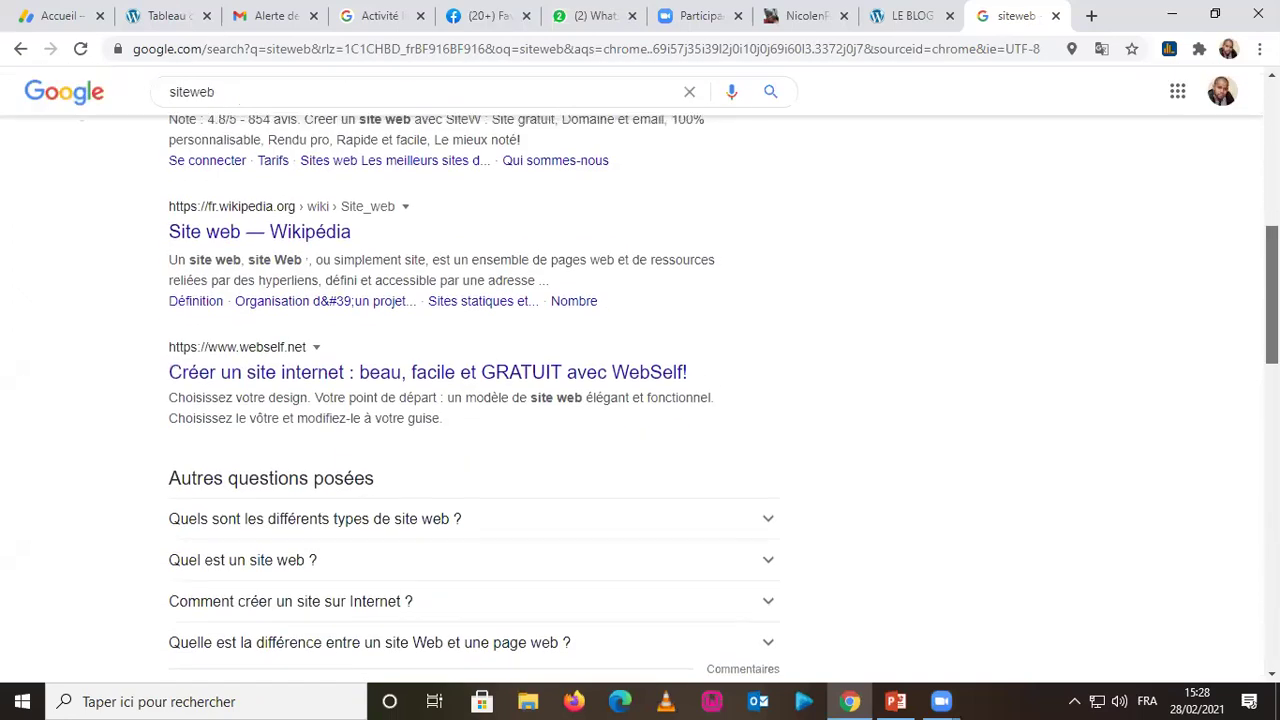
{"action": "scroll", "coordinate": [700, 400], "scroll_direction": "up", "scroll_amount": 6}
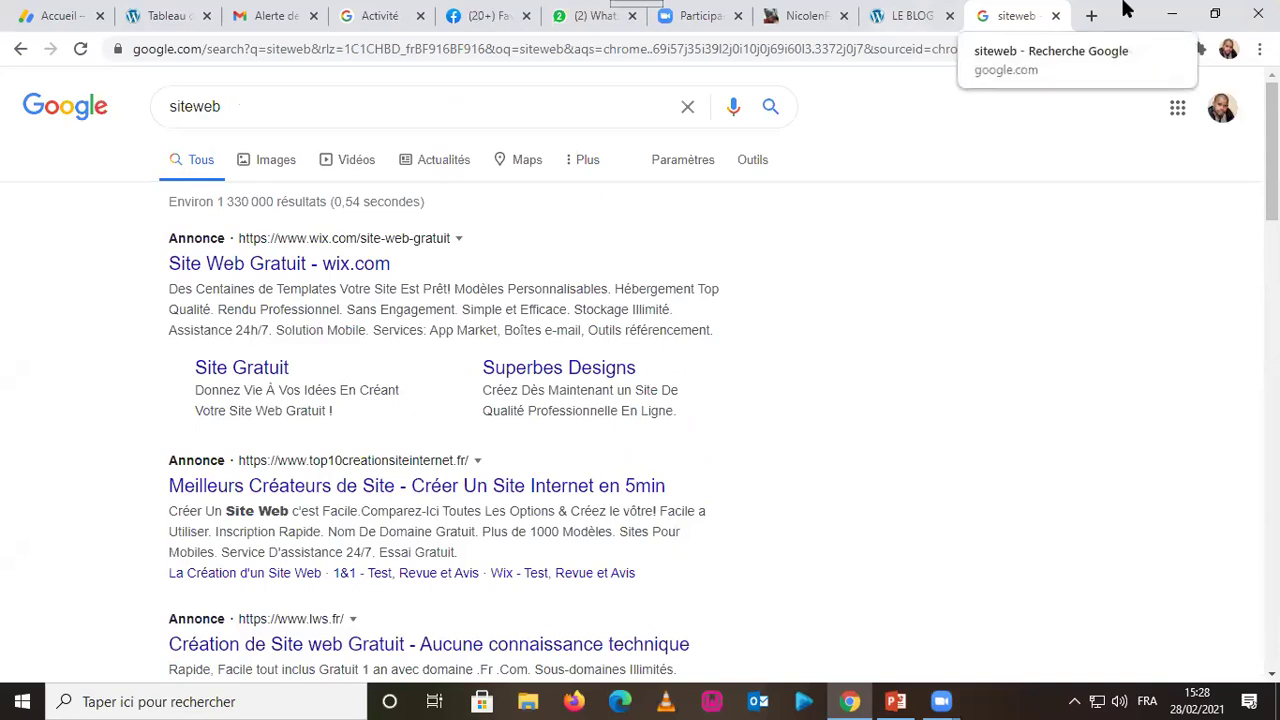
Step: Open the home page of the keolid.net website in place of the Google results
{"action": "left_click", "coordinate": [985, 56]}
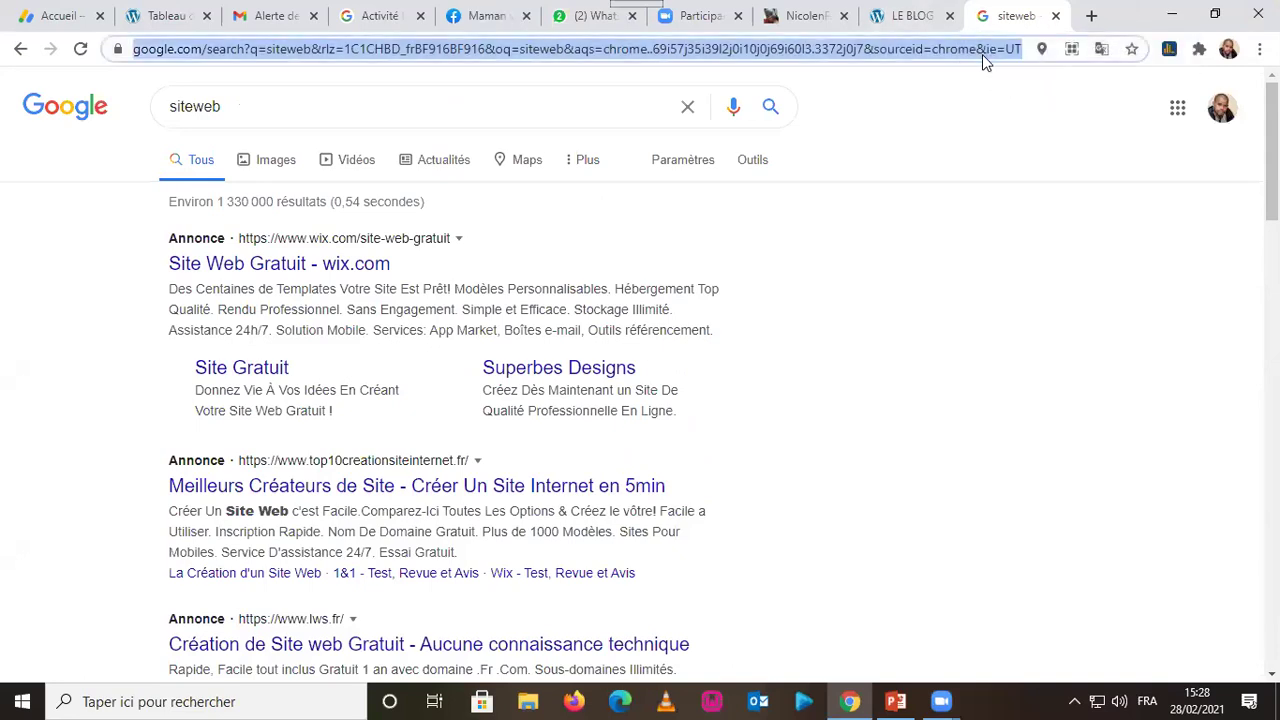
{"action": "type", "text": "keo"}
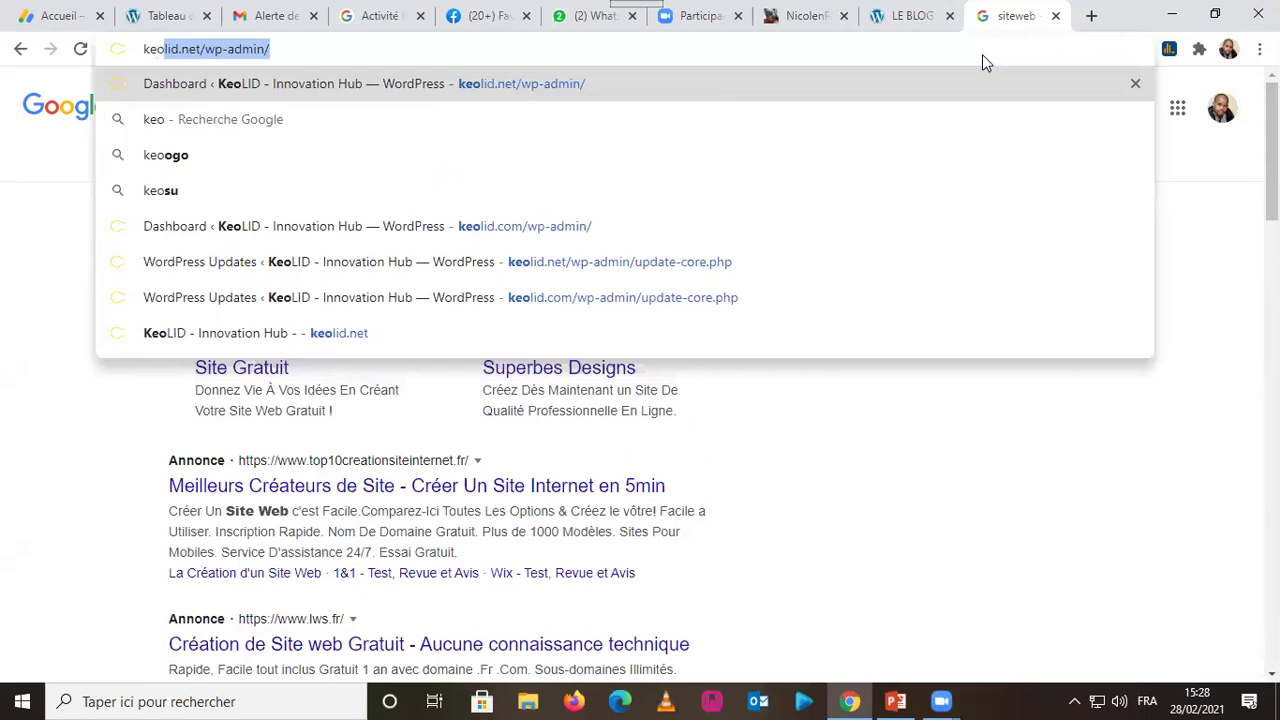
{"action": "key", "text": "End"}
{"action": "key", "text": "BackSpace"}
{"action": "key", "text": "BackSpace"}
{"action": "key", "text": "BackSpace"}
{"action": "key", "text": "BackSpace"}
{"action": "key", "text": "BackSpace"}
{"action": "key", "text": "BackSpace"}
{"action": "key", "text": "BackSpace"}
{"action": "key", "text": "BackSpace"}
{"action": "key", "text": "BackSpace"}
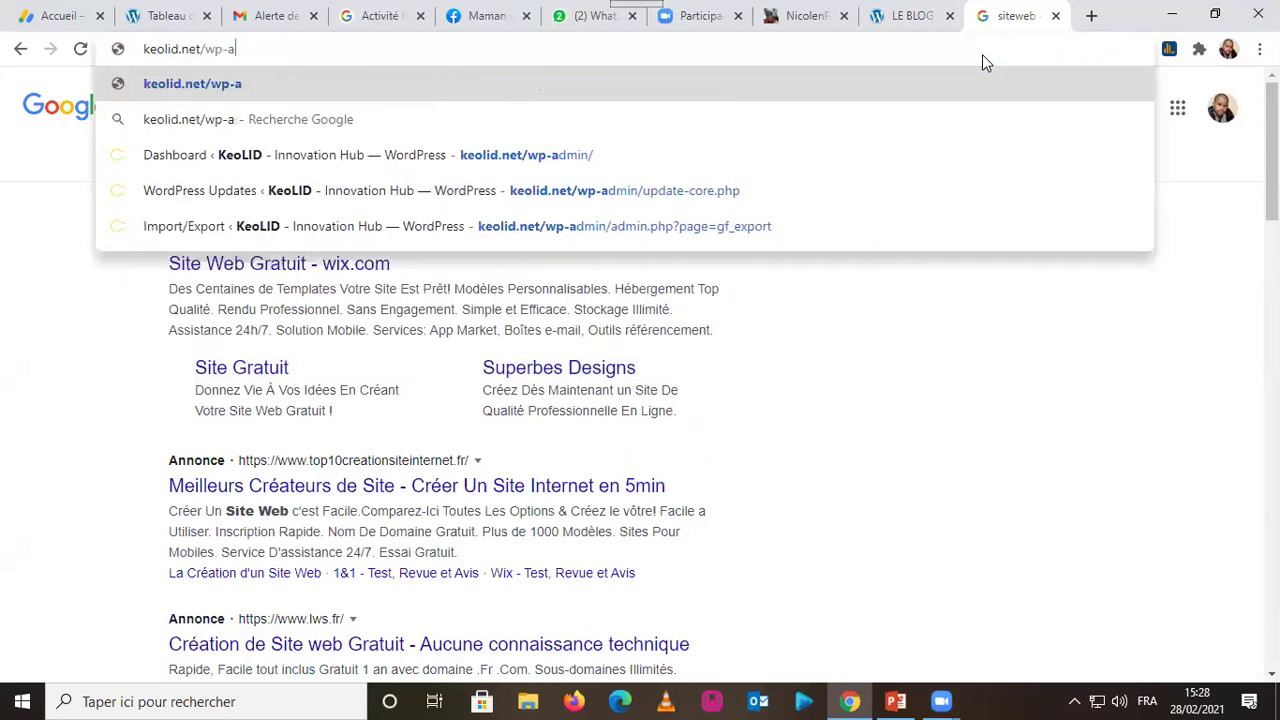
{"action": "key", "text": "Return"}
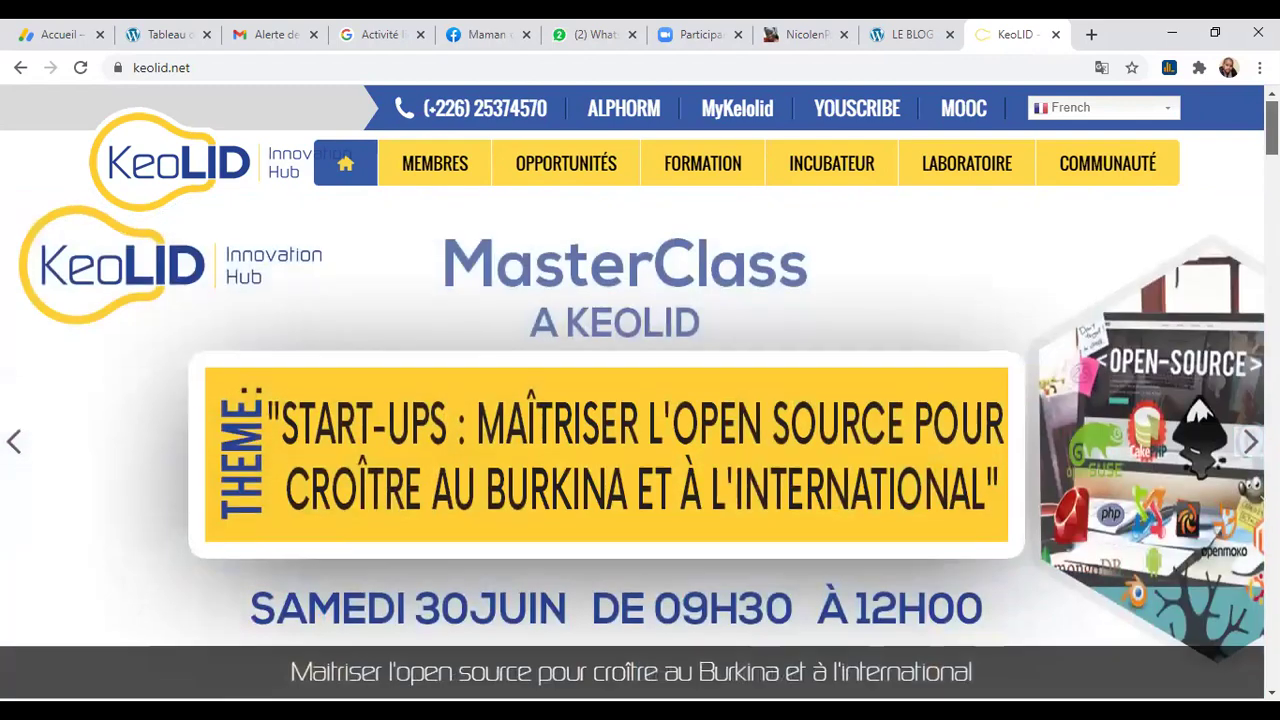
Step: Examine the KeoLID home page from its presentation and Nos formations sections to Dernières Nouvelles and Témoignages
{"action": "scroll", "coordinate": [640, 400], "scroll_direction": "down", "scroll_amount": 5}
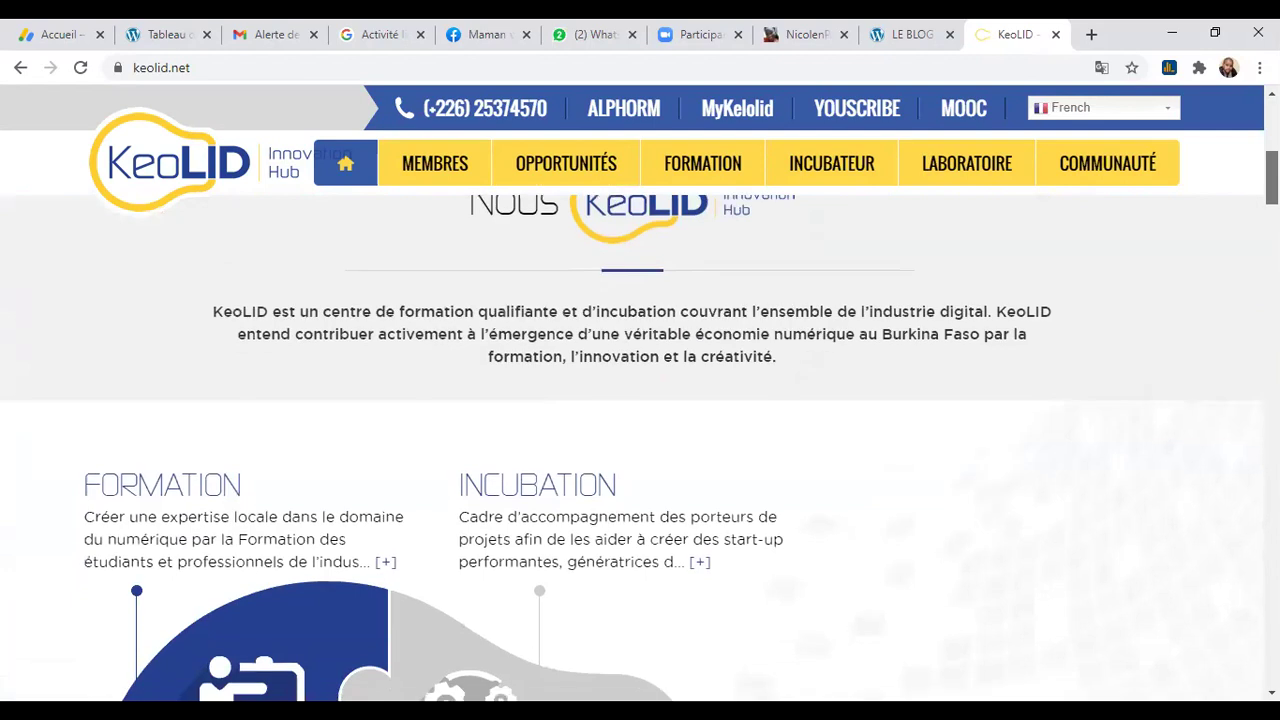
{"action": "scroll", "coordinate": [640, 400], "scroll_direction": "up", "scroll_amount": 1}
{"action": "scroll", "coordinate": [640, 400], "scroll_direction": "down", "scroll_amount": 3}
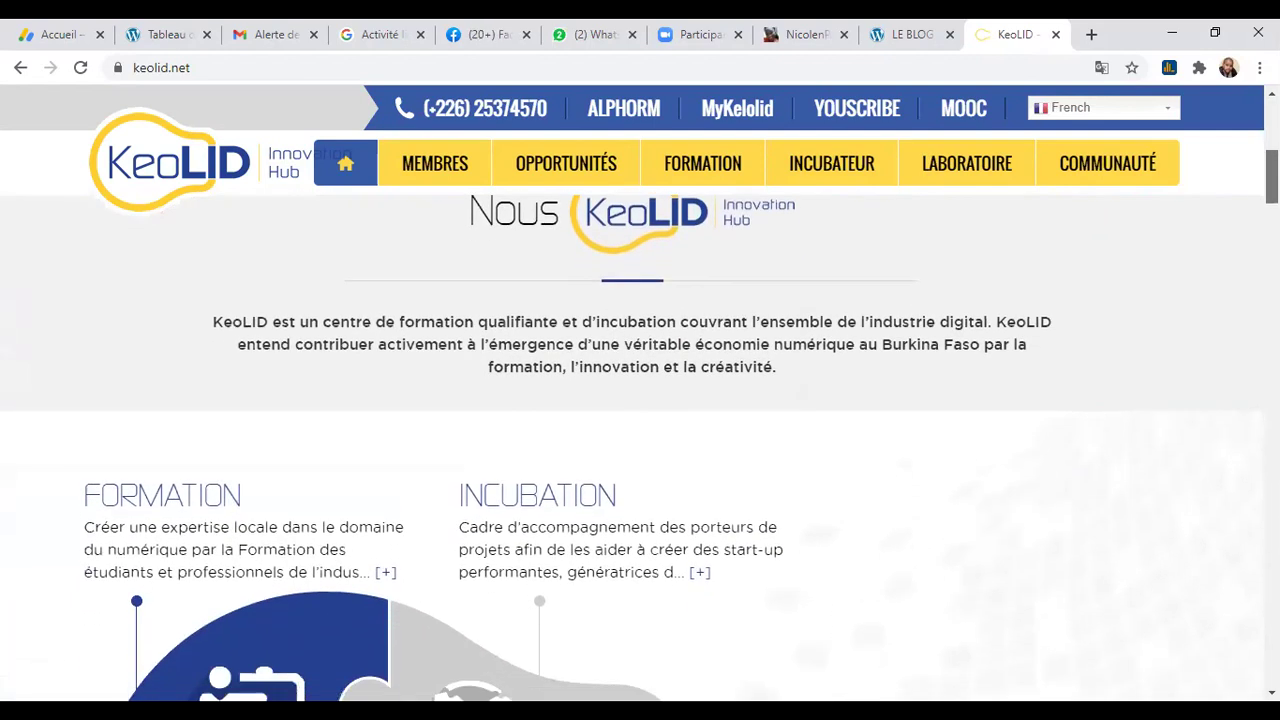
{"action": "scroll", "coordinate": [640, 400], "scroll_direction": "down", "scroll_amount": 3}
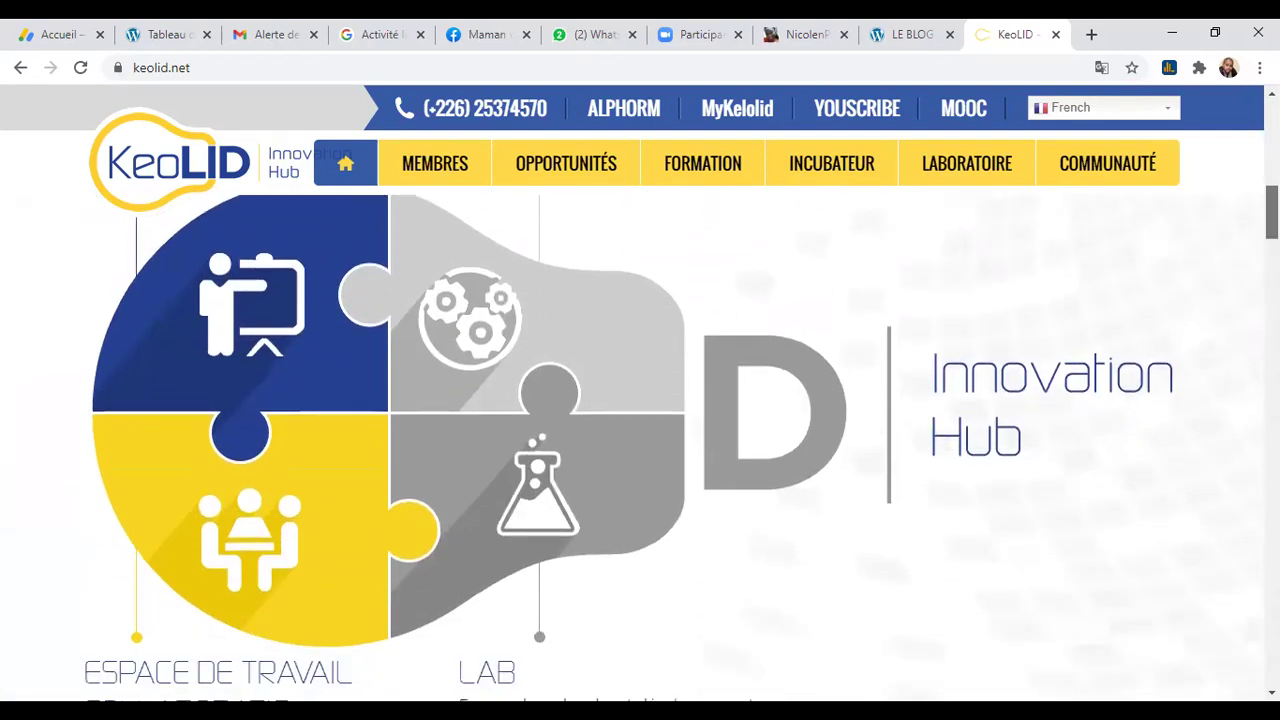
{"action": "mouse_move", "coordinate": [594, 178]}
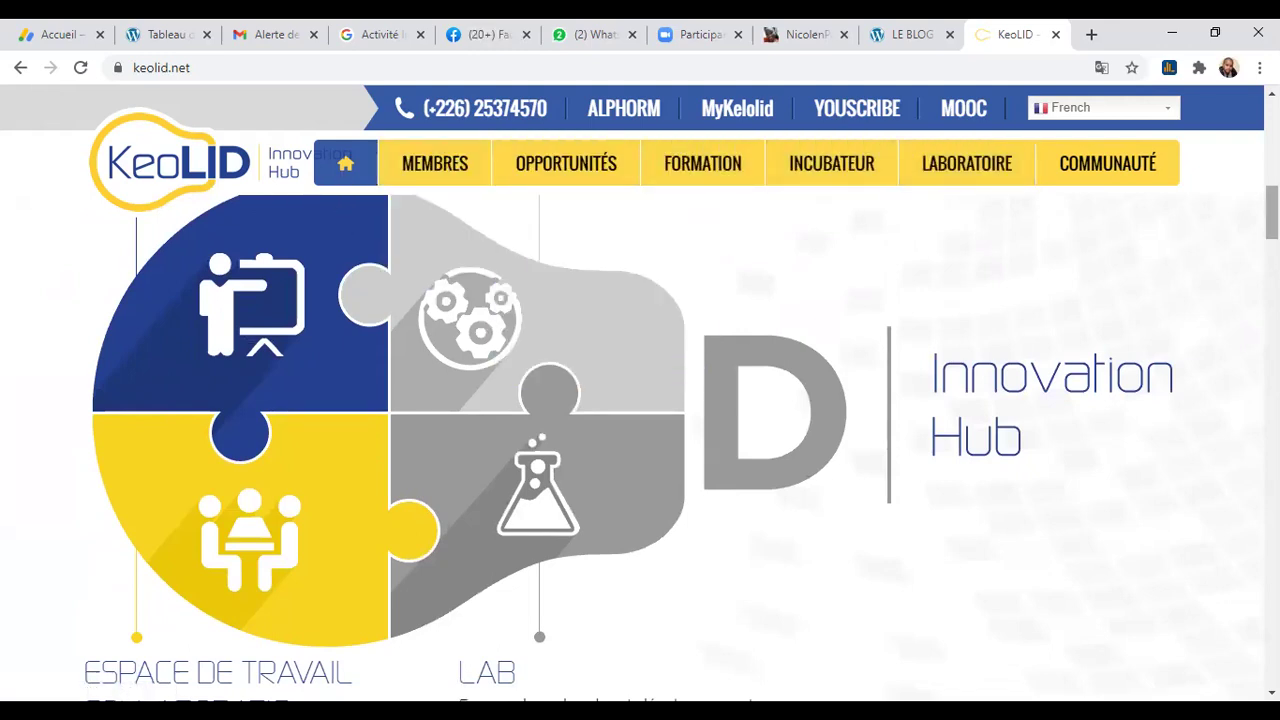
{"action": "scroll", "coordinate": [640, 448], "scroll_direction": "down", "scroll_amount": 8}
{"action": "scroll", "coordinate": [640, 448], "scroll_direction": "up", "scroll_amount": 2}
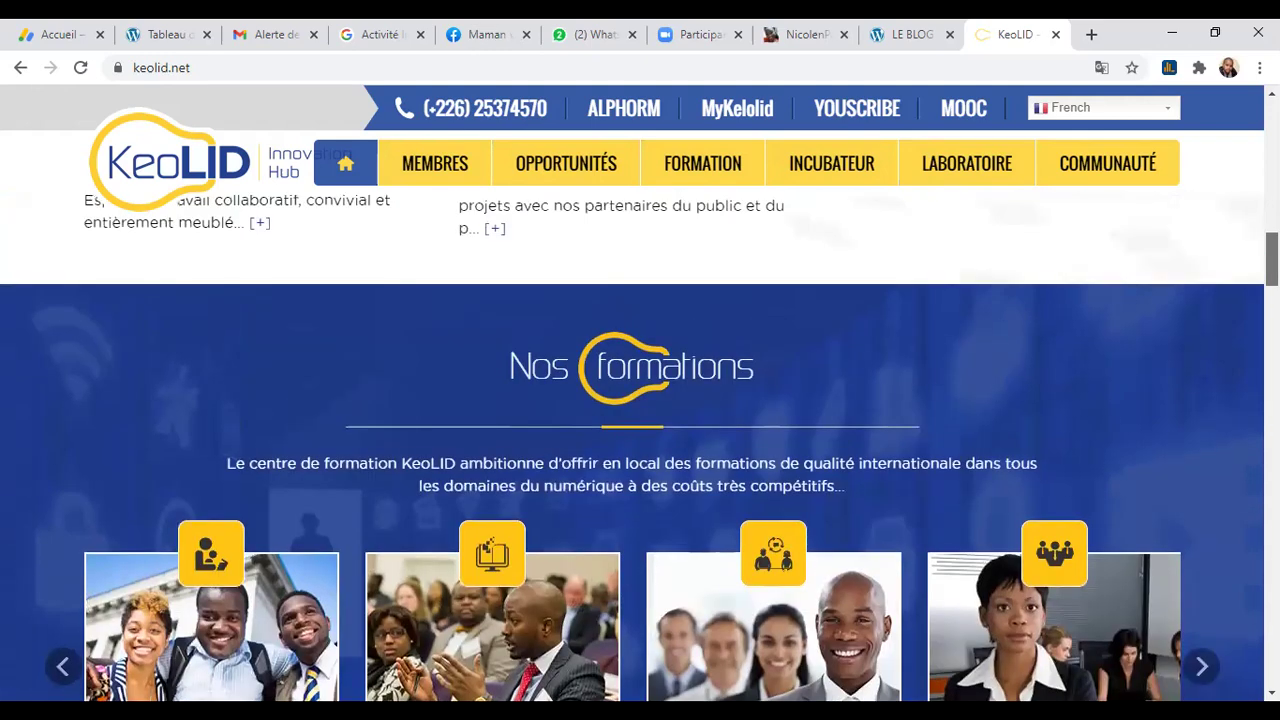
{"action": "scroll", "coordinate": [640, 448], "scroll_direction": "down", "scroll_amount": 2}
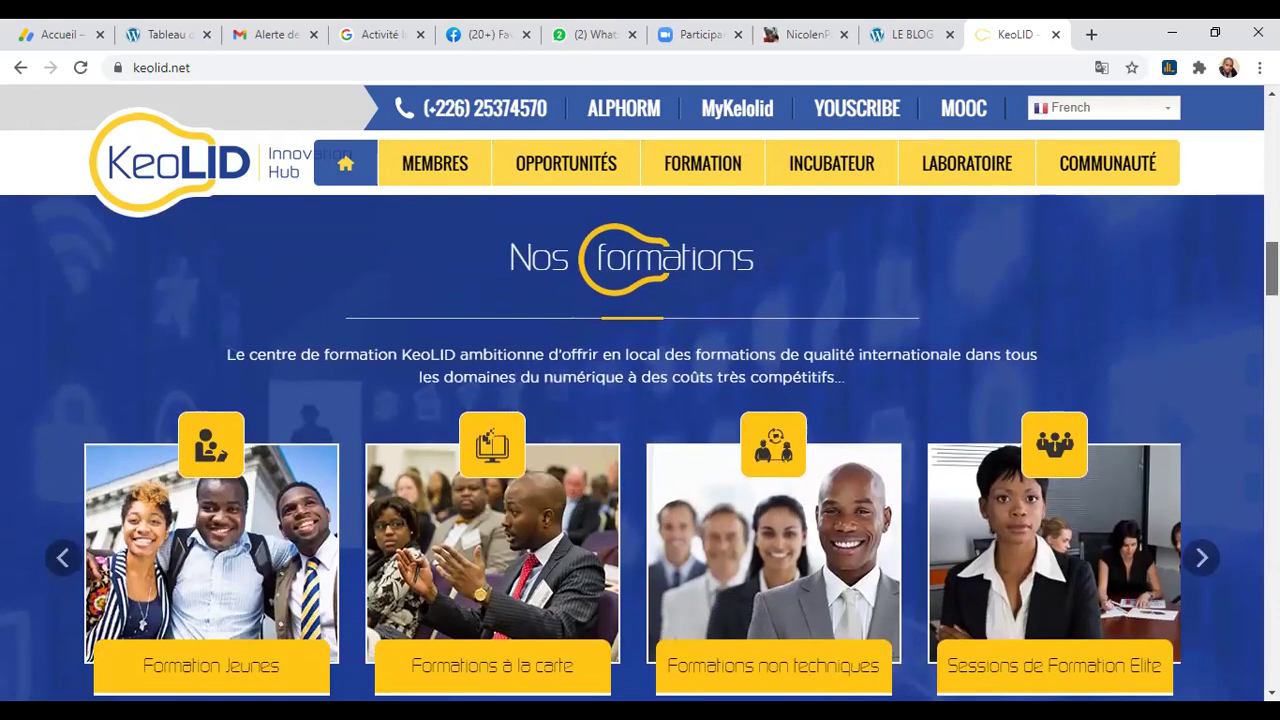
{"action": "scroll", "coordinate": [640, 448], "scroll_direction": "down", "scroll_amount": 3}
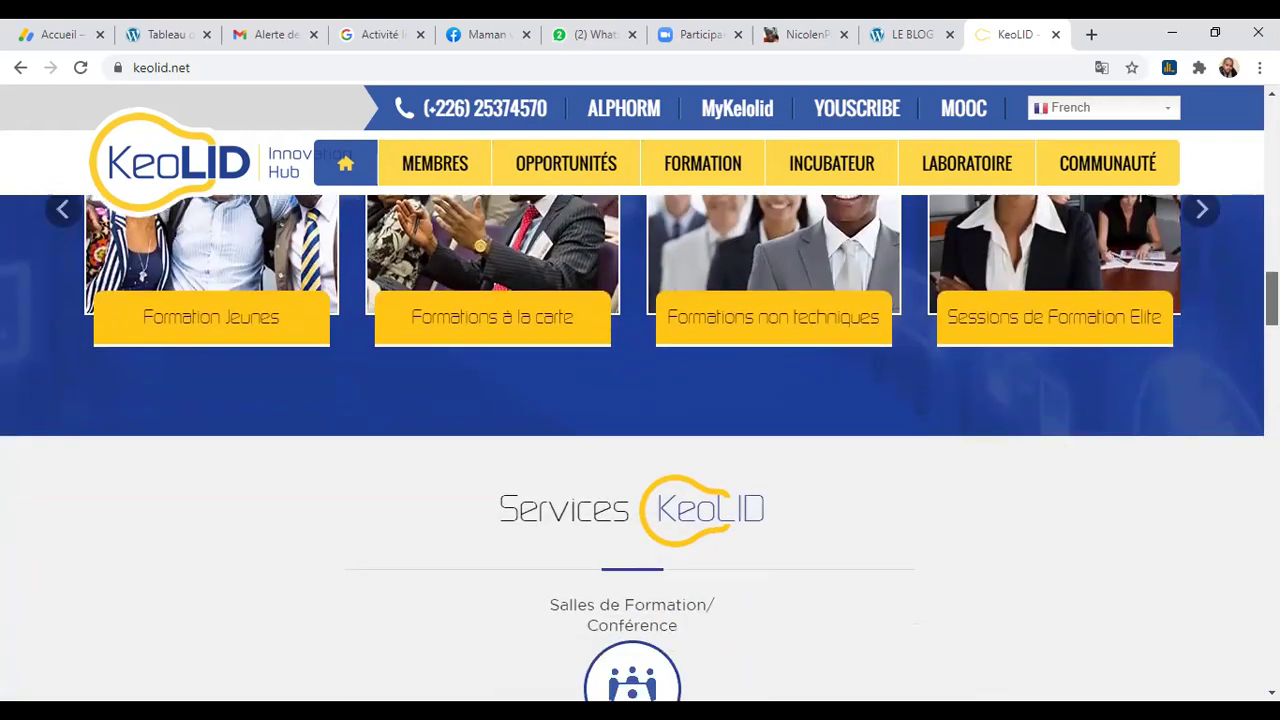
{"action": "scroll", "coordinate": [640, 448], "scroll_direction": "down", "scroll_amount": 8}
{"action": "scroll", "coordinate": [640, 448], "scroll_direction": "down", "scroll_amount": 10}
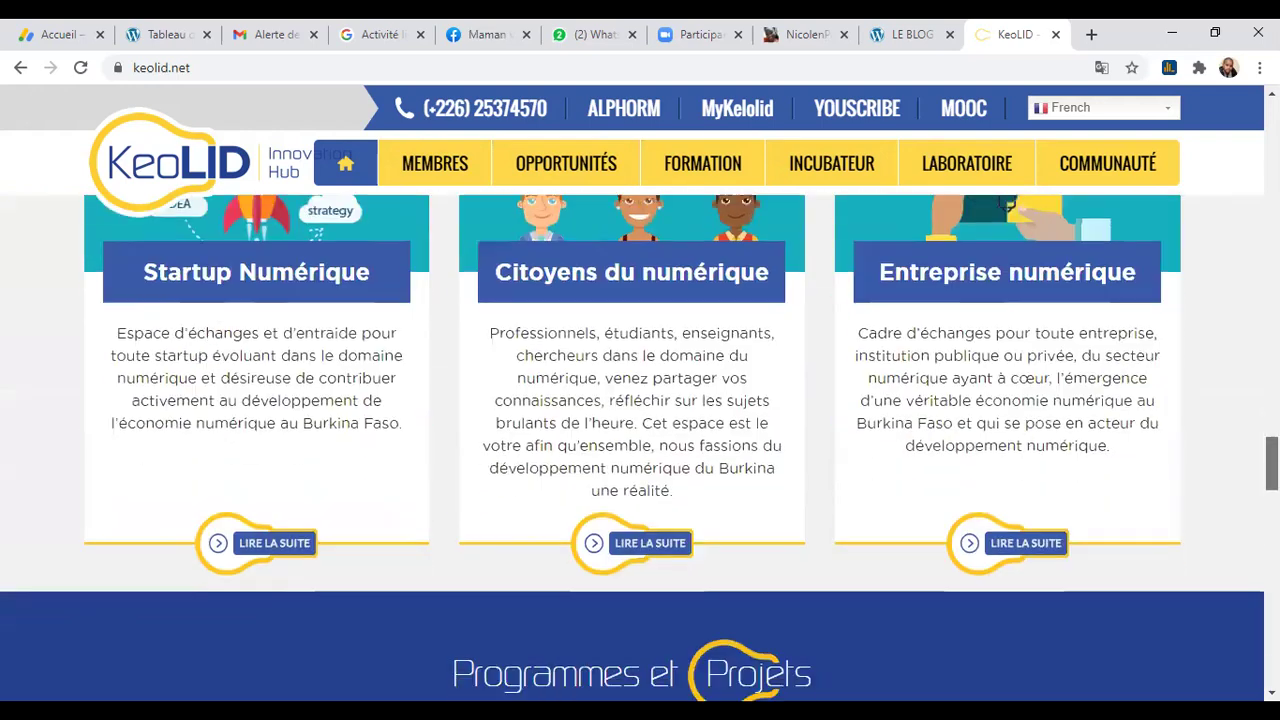
{"action": "scroll", "coordinate": [640, 448], "scroll_direction": "down", "scroll_amount": 12}
{"action": "scroll", "coordinate": [640, 448], "scroll_direction": "up", "scroll_amount": 4}
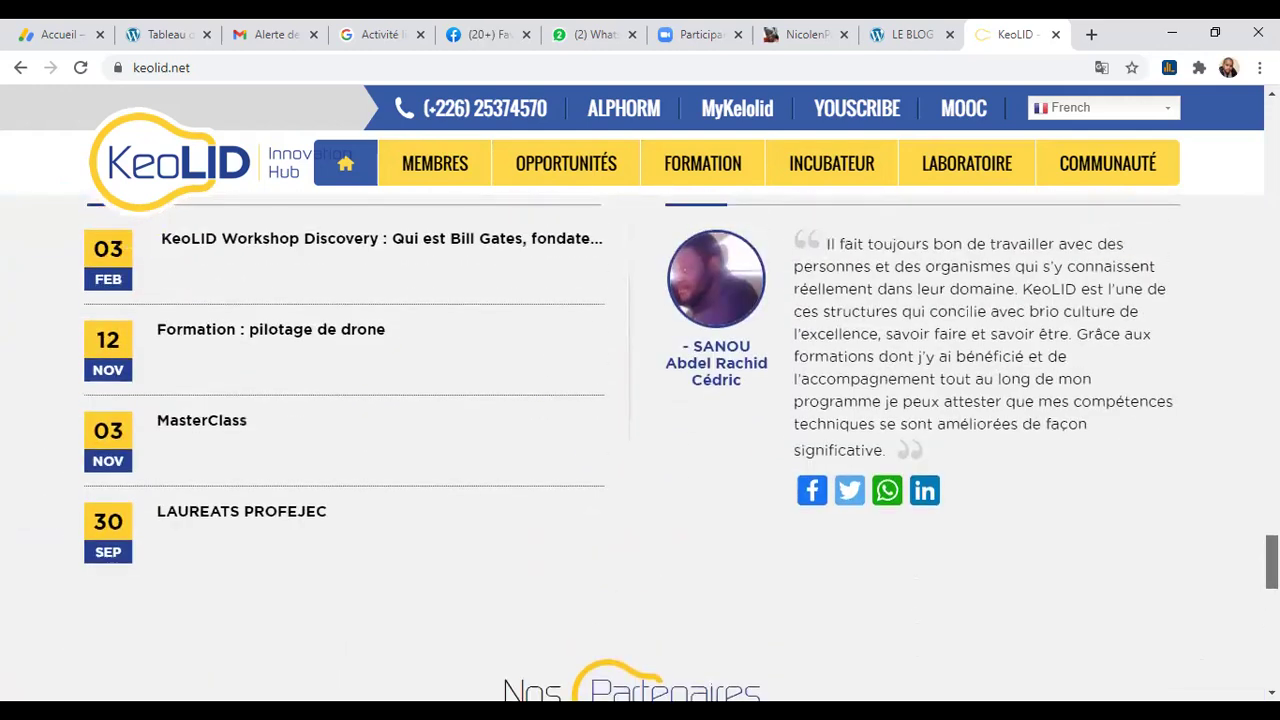
{"action": "scroll", "coordinate": [965, 421], "scroll_direction": "up", "scroll_amount": 2}
{"action": "scroll", "coordinate": [965, 421], "scroll_direction": "down", "scroll_amount": 1}
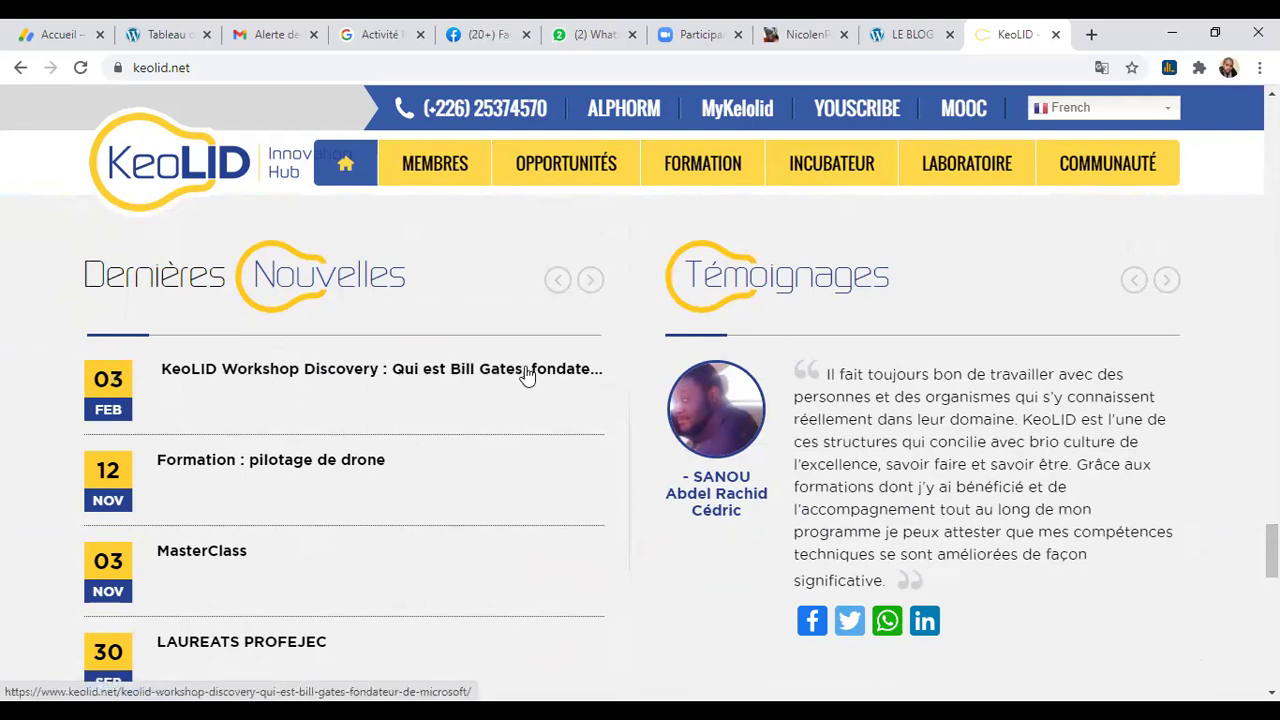
Step: Open the latest news article about the KeoLID Workshop Discovery on Bill Gates and read through it
{"action": "left_click", "coordinate": [445, 376]}
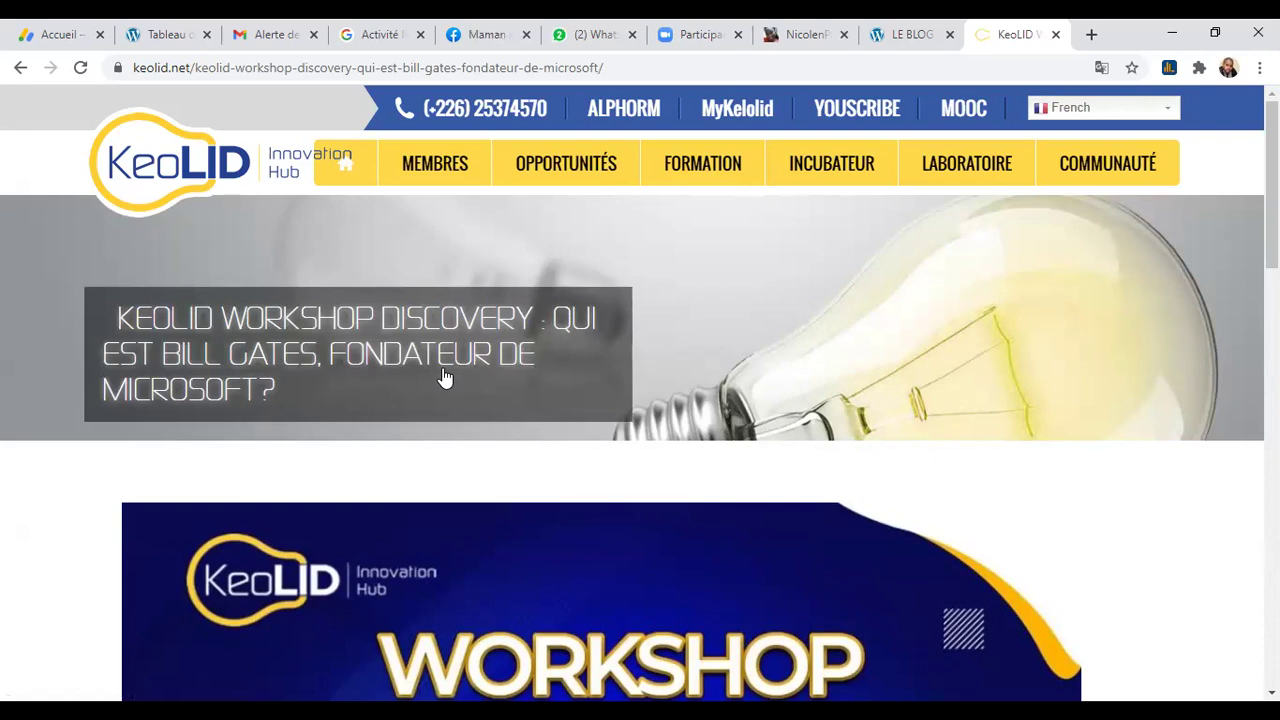
{"action": "scroll", "coordinate": [446, 378], "scroll_direction": "down", "scroll_amount": 3}
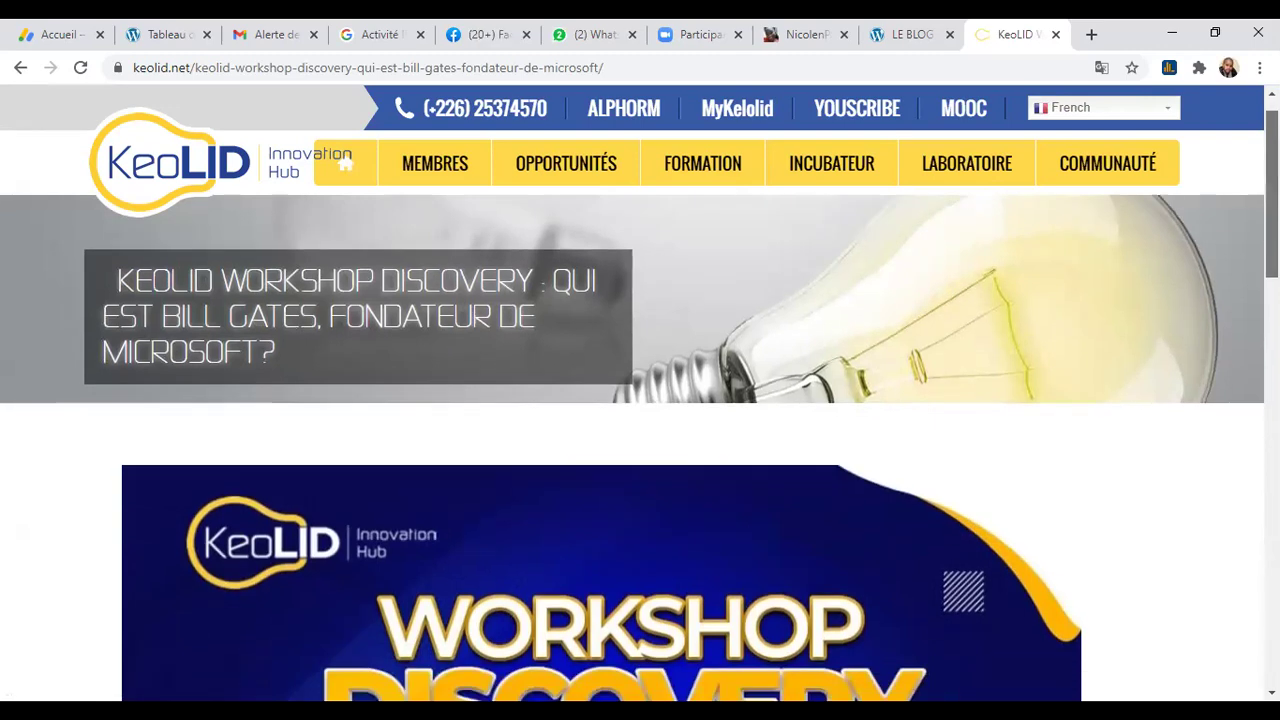
{"action": "scroll", "coordinate": [640, 448], "scroll_direction": "down", "scroll_amount": 8}
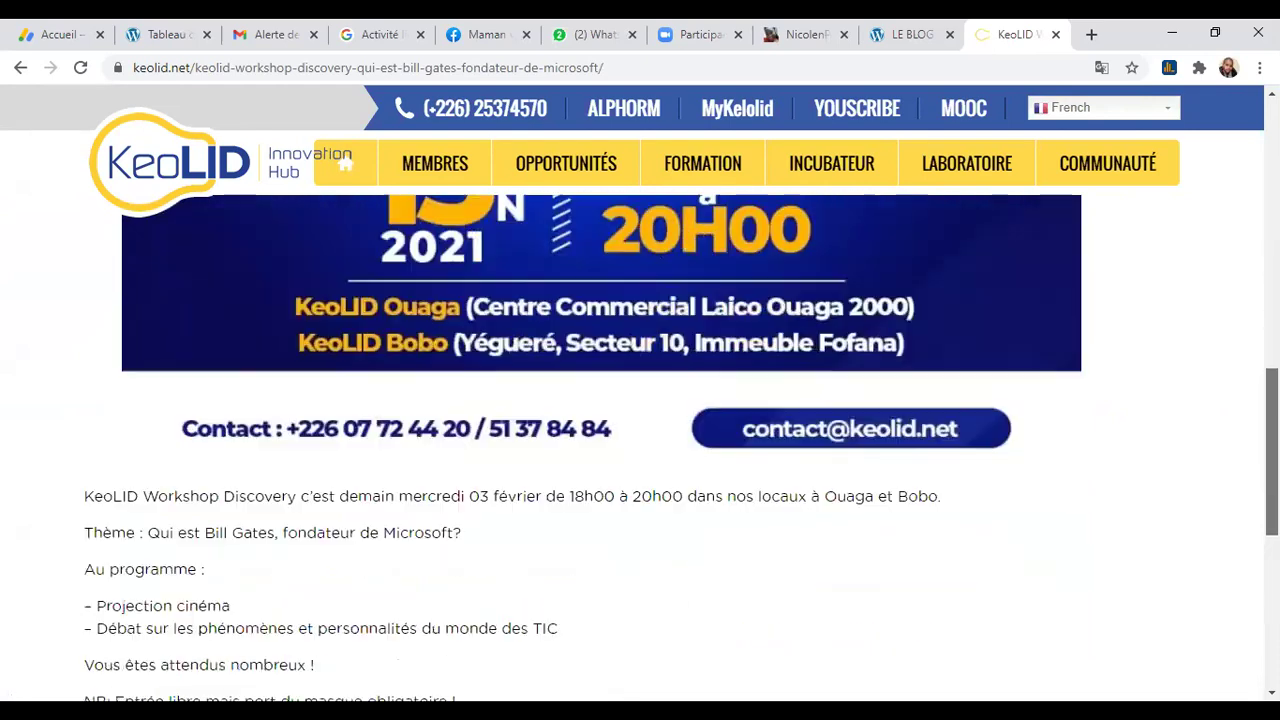
Step: Read the rest of the KeoLID workshop article and examine the site's Opportunités menu, page header and top links
{"action": "scroll", "coordinate": [640, 400], "scroll_direction": "down", "scroll_amount": 1}
{"action": "scroll", "coordinate": [640, 400], "scroll_direction": "up", "scroll_amount": 13}
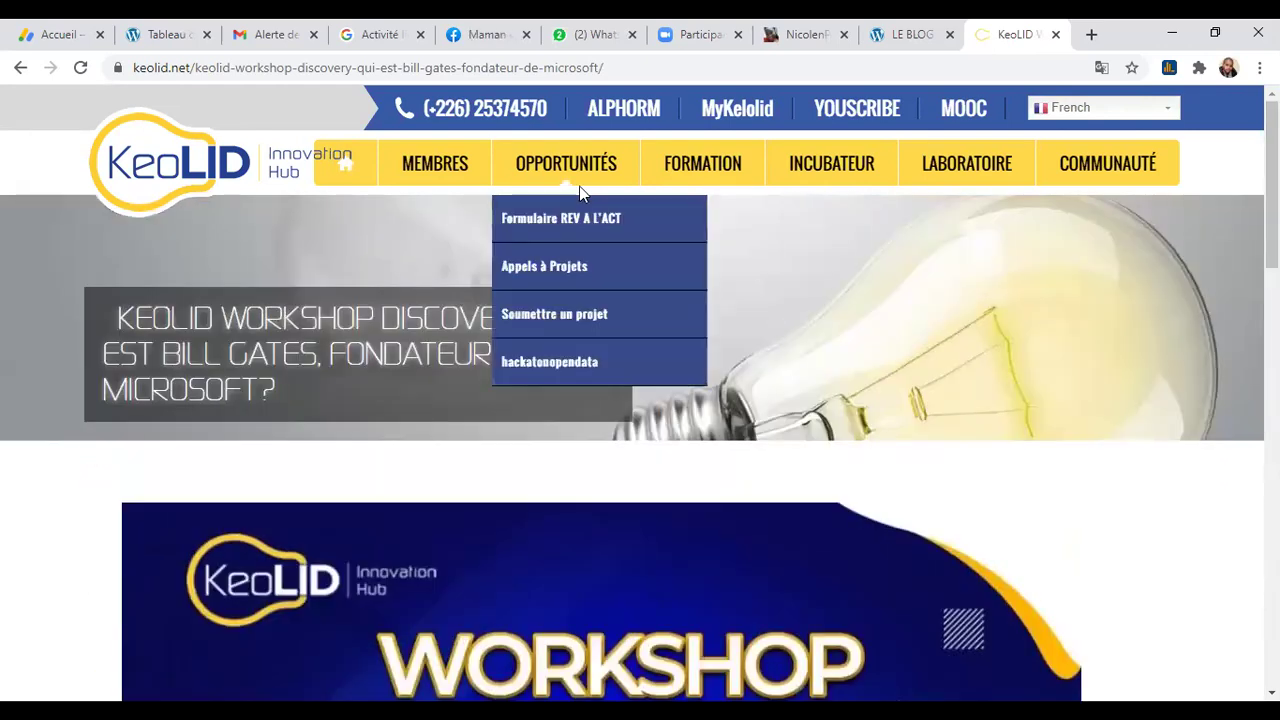
{"action": "mouse_move", "coordinate": [483, 173]}
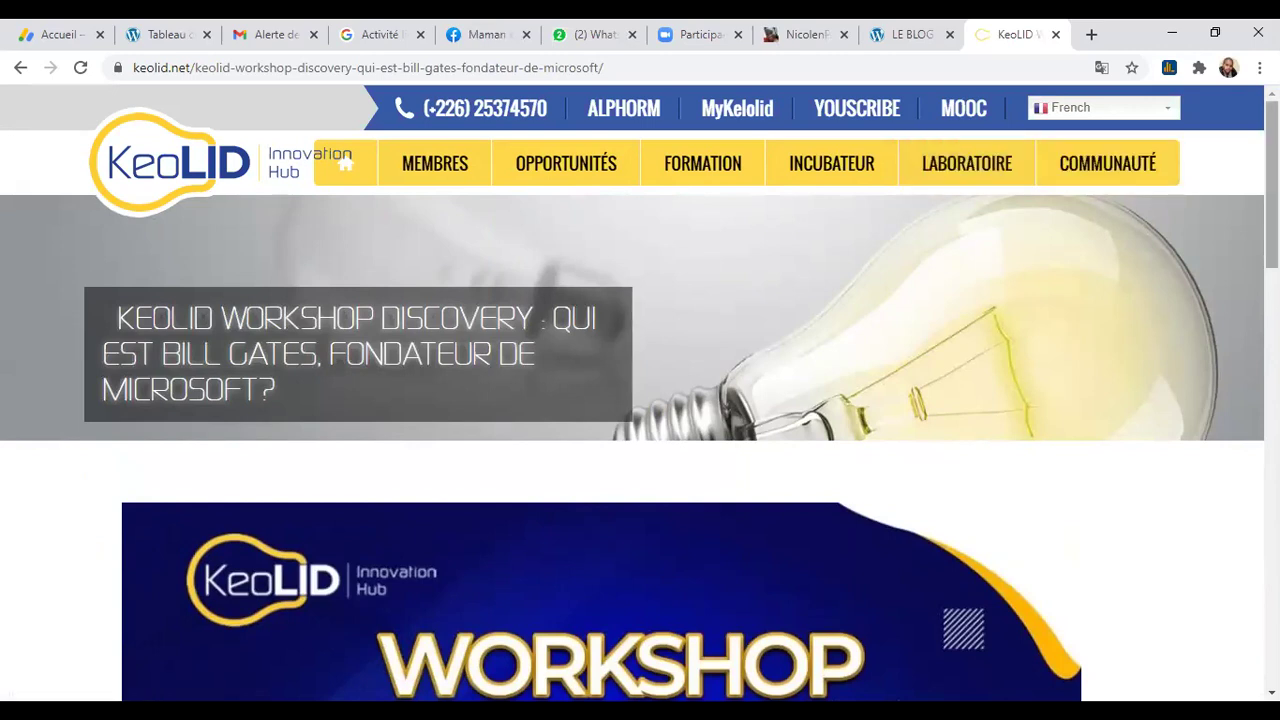
{"action": "scroll", "coordinate": [640, 450], "scroll_direction": "down", "scroll_amount": 5}
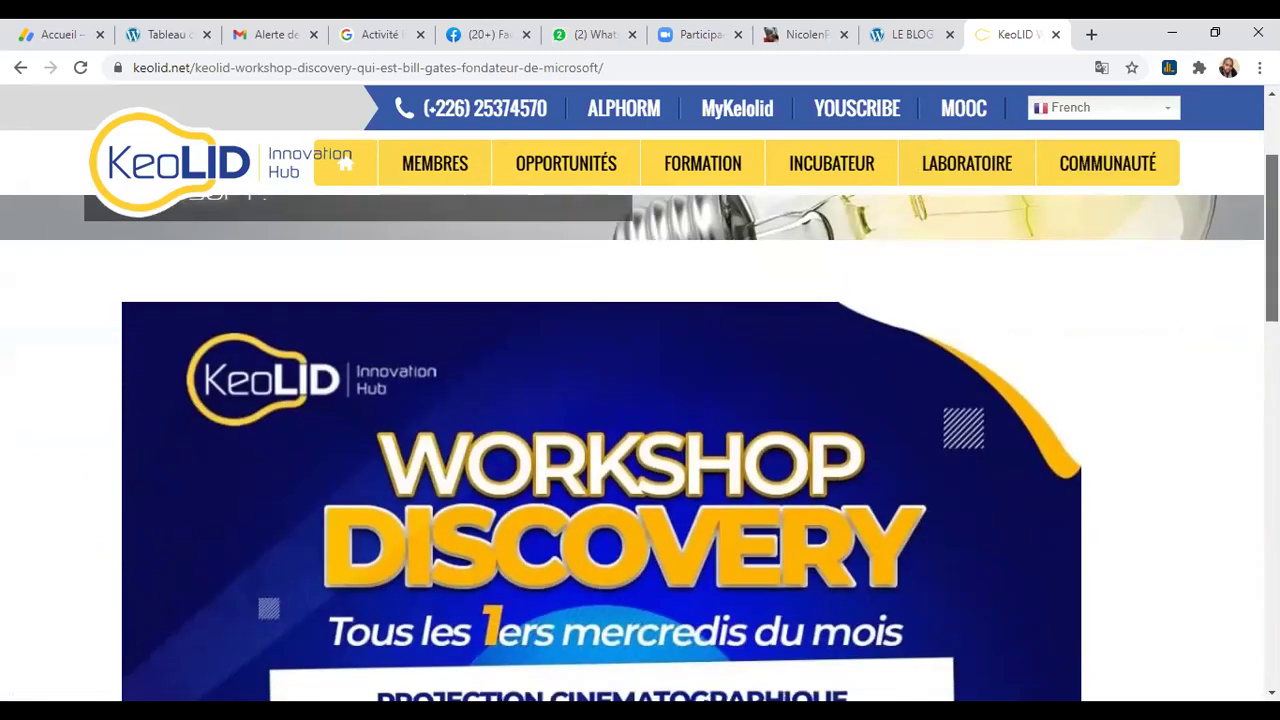
{"action": "scroll", "coordinate": [640, 450], "scroll_direction": "up", "scroll_amount": 4}
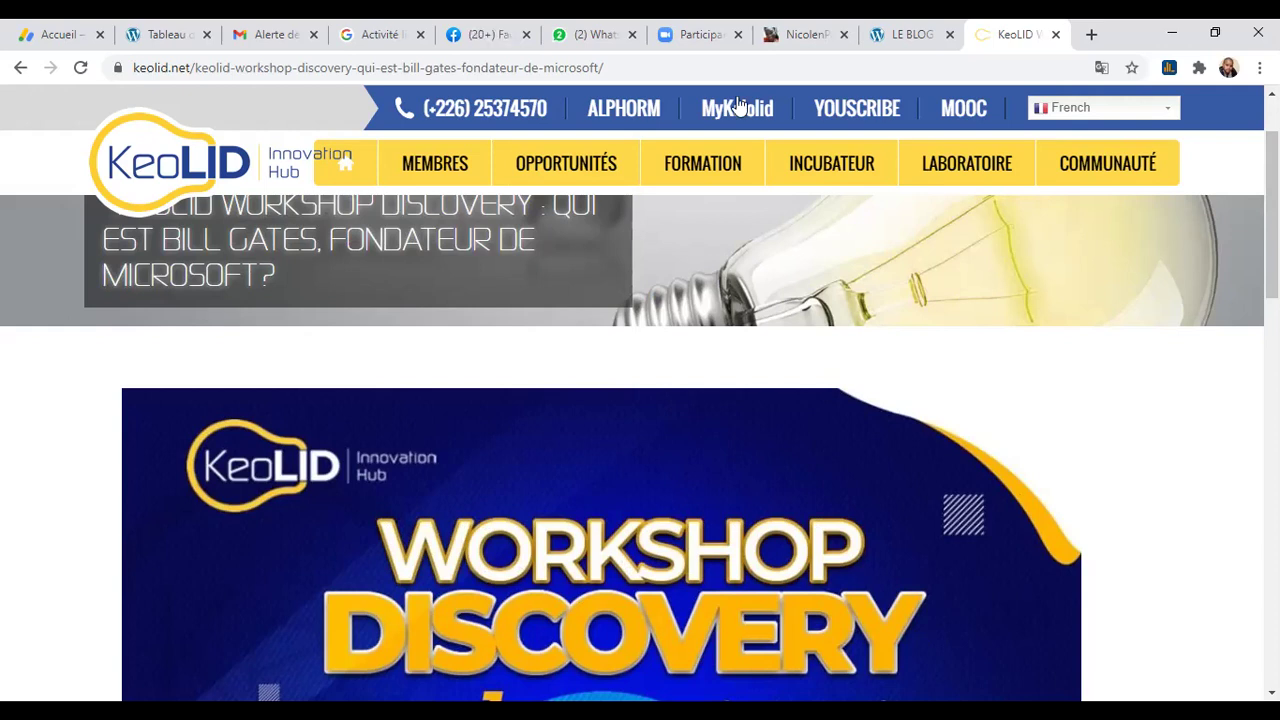
{"action": "left_click", "coordinate": [656, 110]}
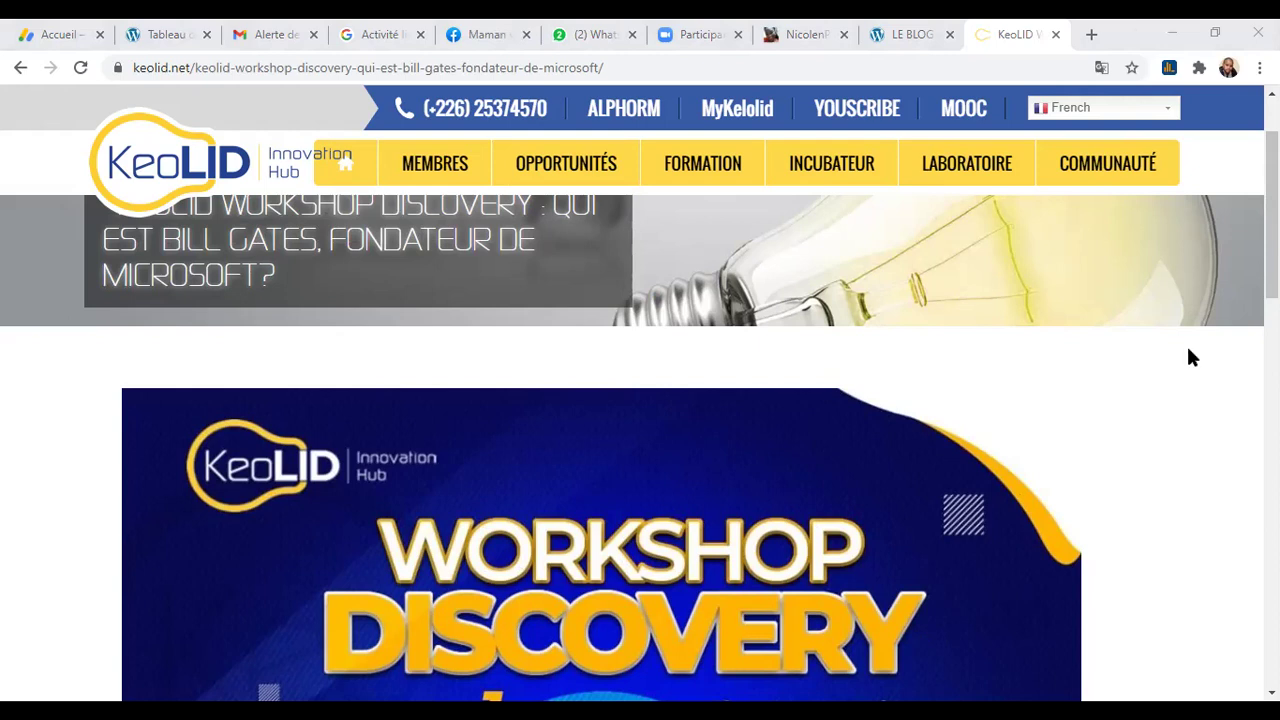
Step: Search Google for "cympress" in a new browser tab and open the CYM PRESS website from the results
{"action": "left_click", "coordinate": [1091, 36]}
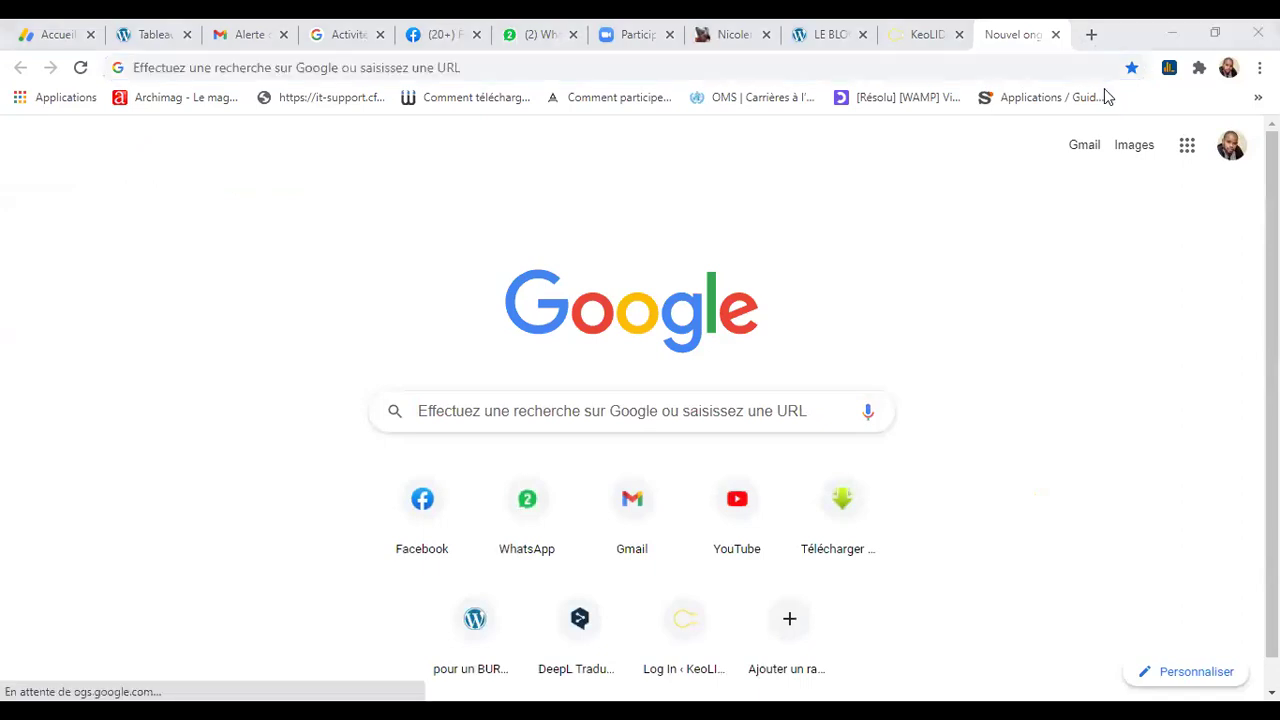
{"action": "left_click", "coordinate": [944, 60]}
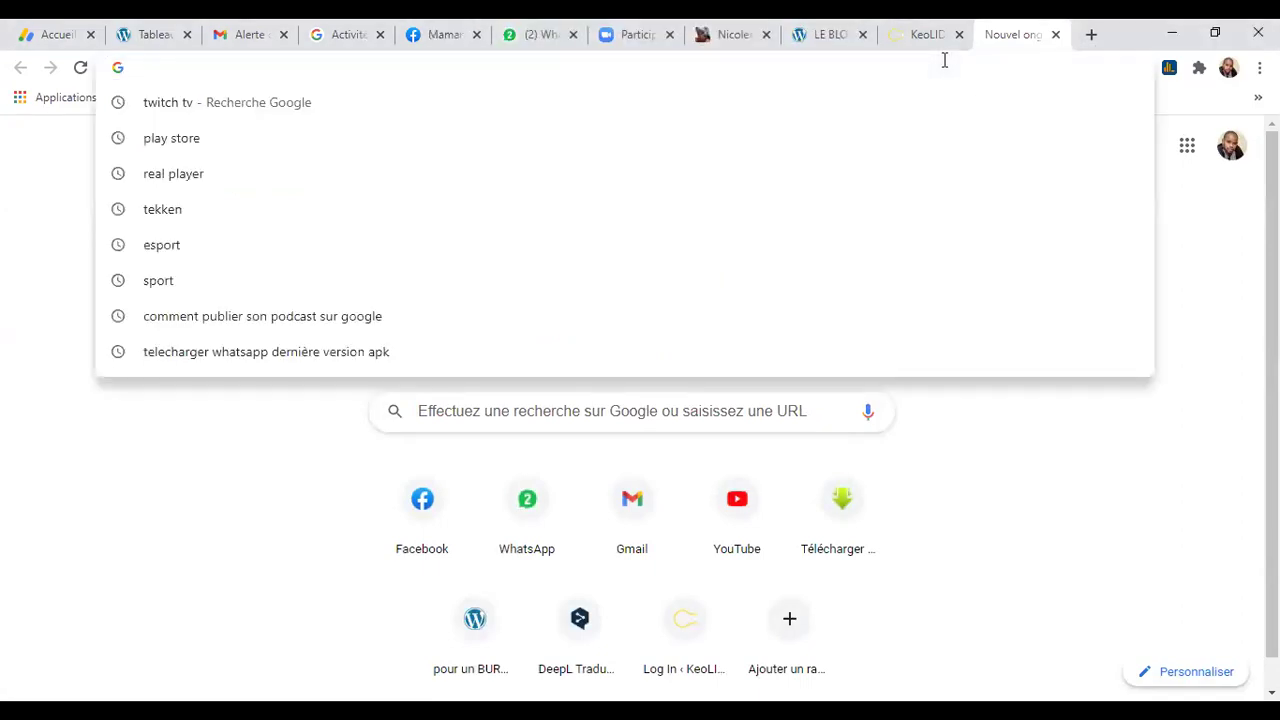
{"action": "type", "text": "cym"}
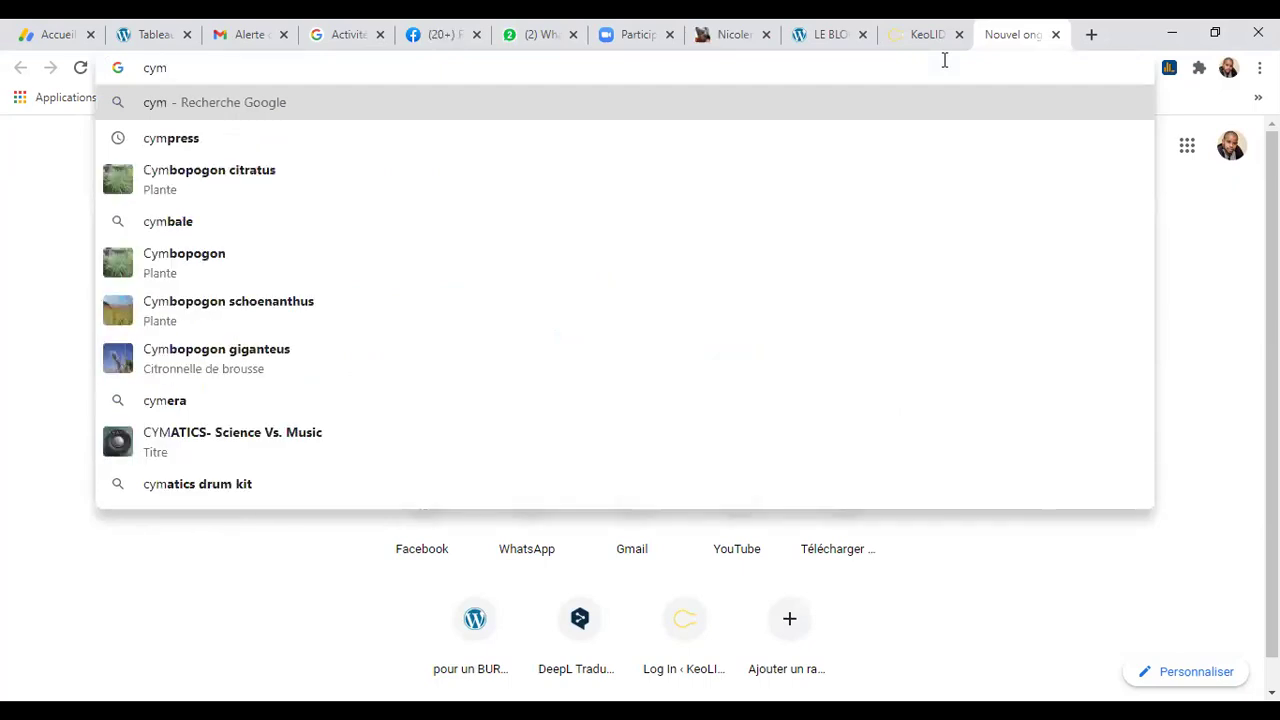
{"action": "key", "text": "Down"}
{"action": "key", "text": "Return"}
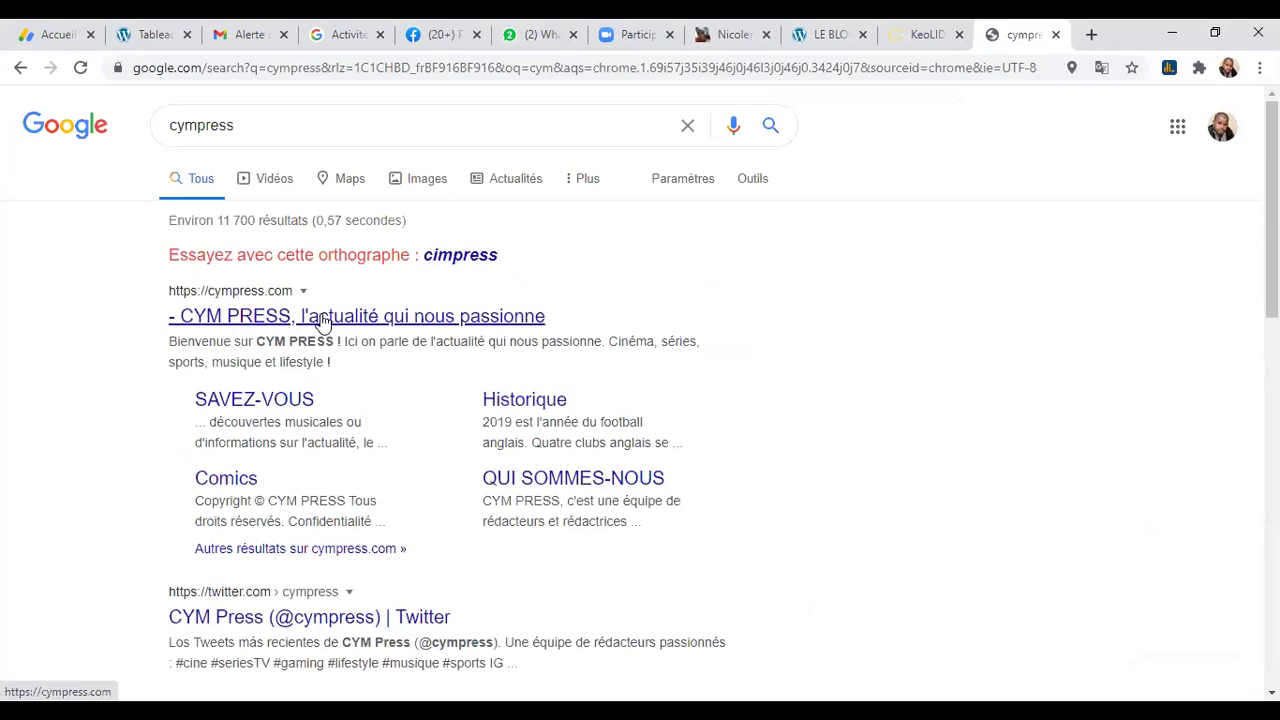
{"action": "left_click", "coordinate": [322, 318]}
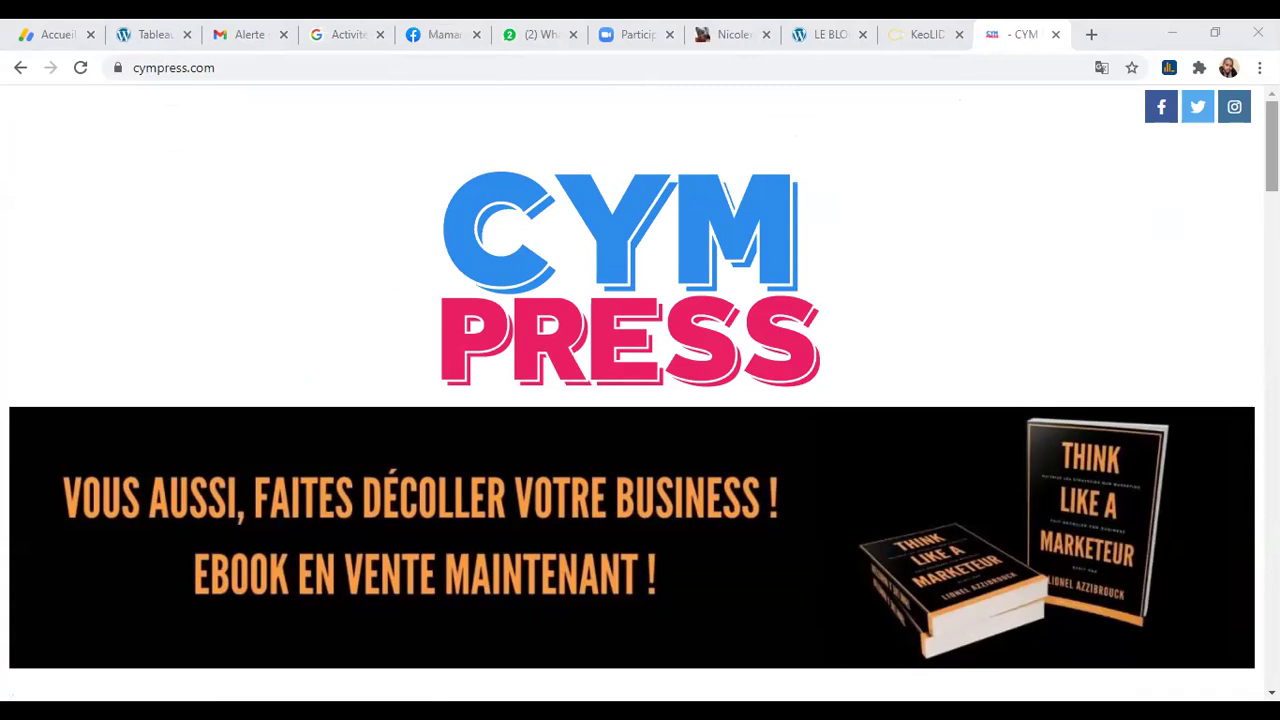
Step: Examine the CYM PRESS home page from its ebook banner and category menu through the article sections to the newsletter footer
{"action": "scroll", "coordinate": [640, 393], "scroll_direction": "down", "scroll_amount": 3}
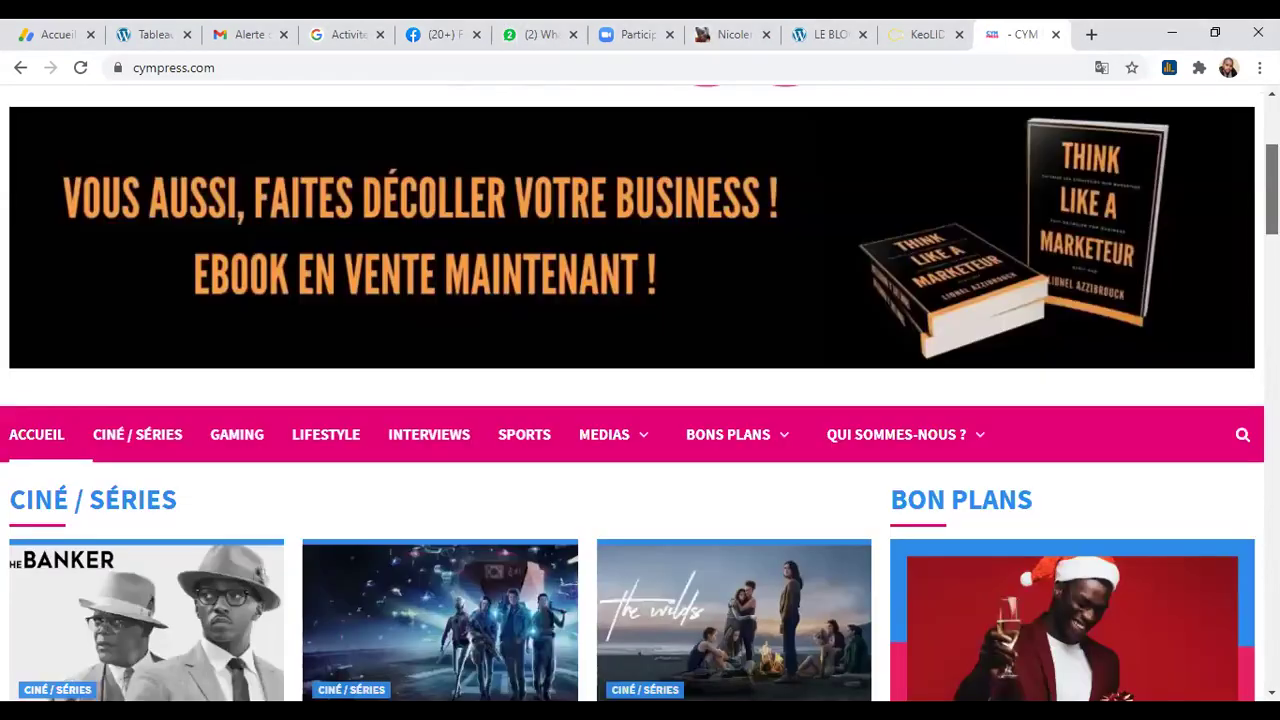
{"action": "scroll", "coordinate": [640, 393], "scroll_direction": "up", "scroll_amount": 2}
{"action": "scroll", "coordinate": [640, 393], "scroll_direction": "down", "scroll_amount": 3}
{"action": "scroll", "coordinate": [640, 393], "scroll_direction": "down", "scroll_amount": 2}
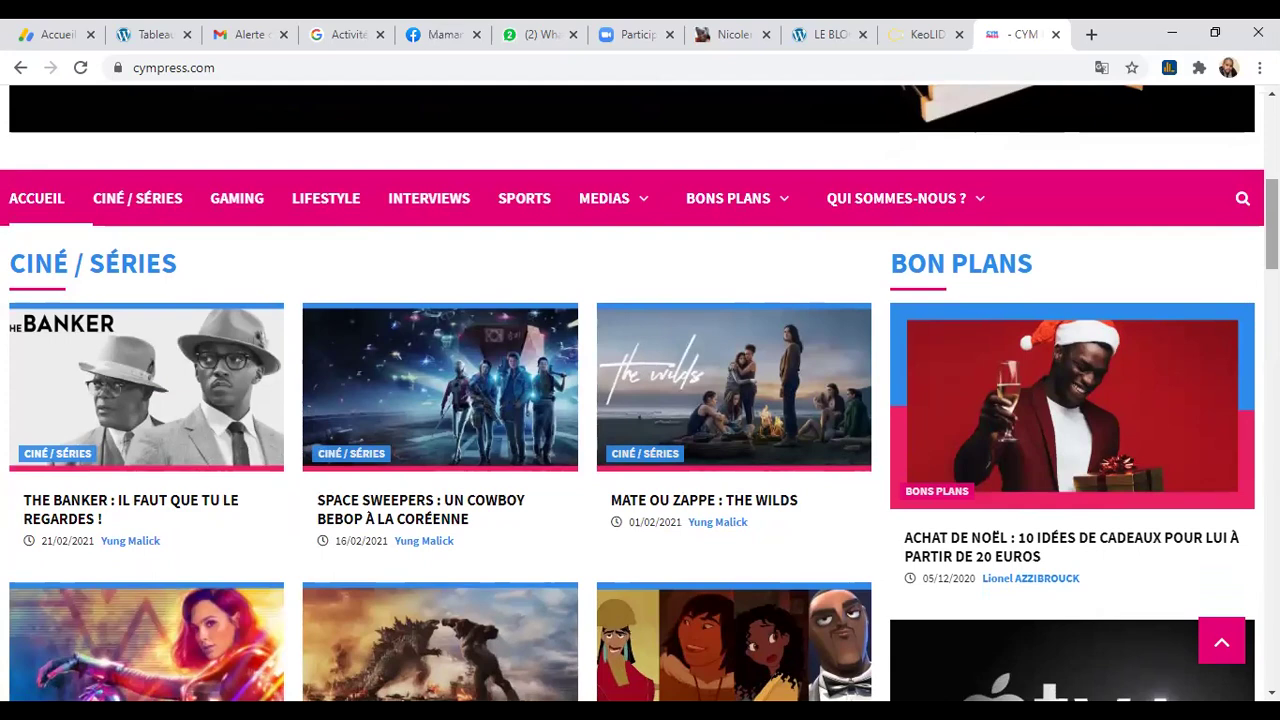
{"action": "scroll", "coordinate": [640, 400], "scroll_direction": "down", "scroll_amount": 9}
{"action": "scroll", "coordinate": [640, 400], "scroll_direction": "down", "scroll_amount": 10}
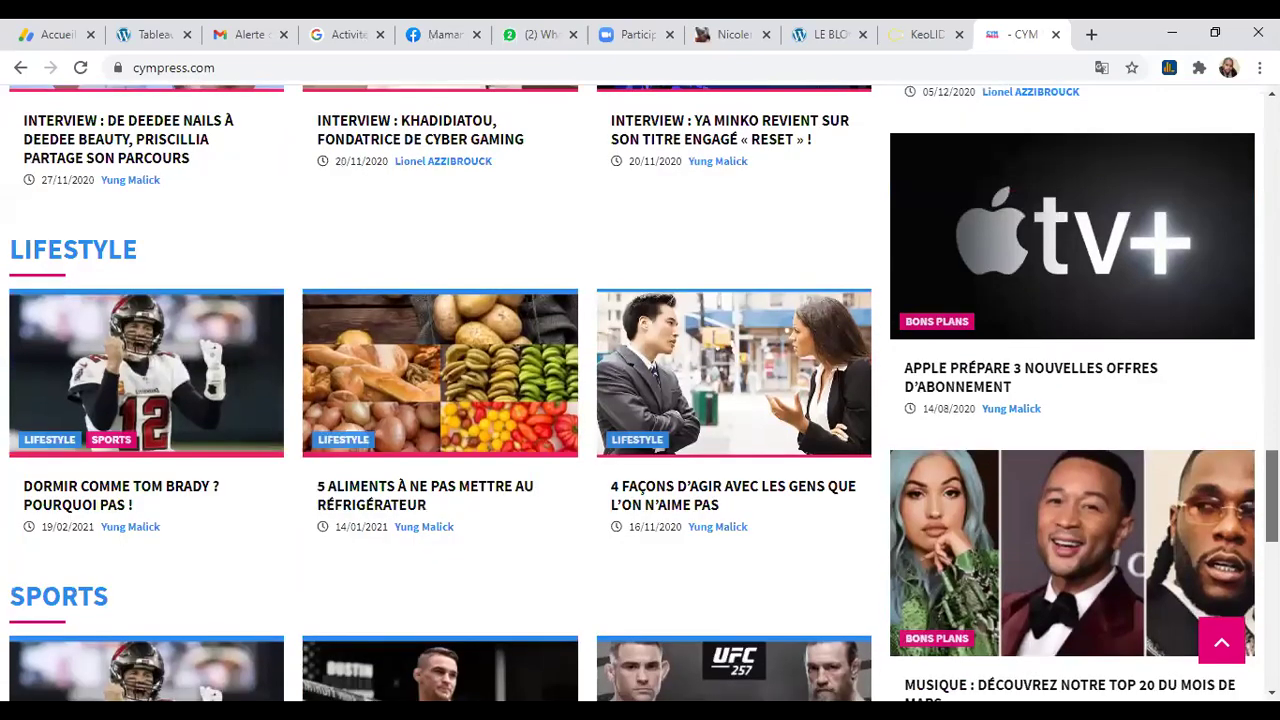
{"action": "scroll", "coordinate": [640, 400], "scroll_direction": "down", "scroll_amount": 3}
{"action": "scroll", "coordinate": [640, 400], "scroll_direction": "down", "scroll_amount": 6}
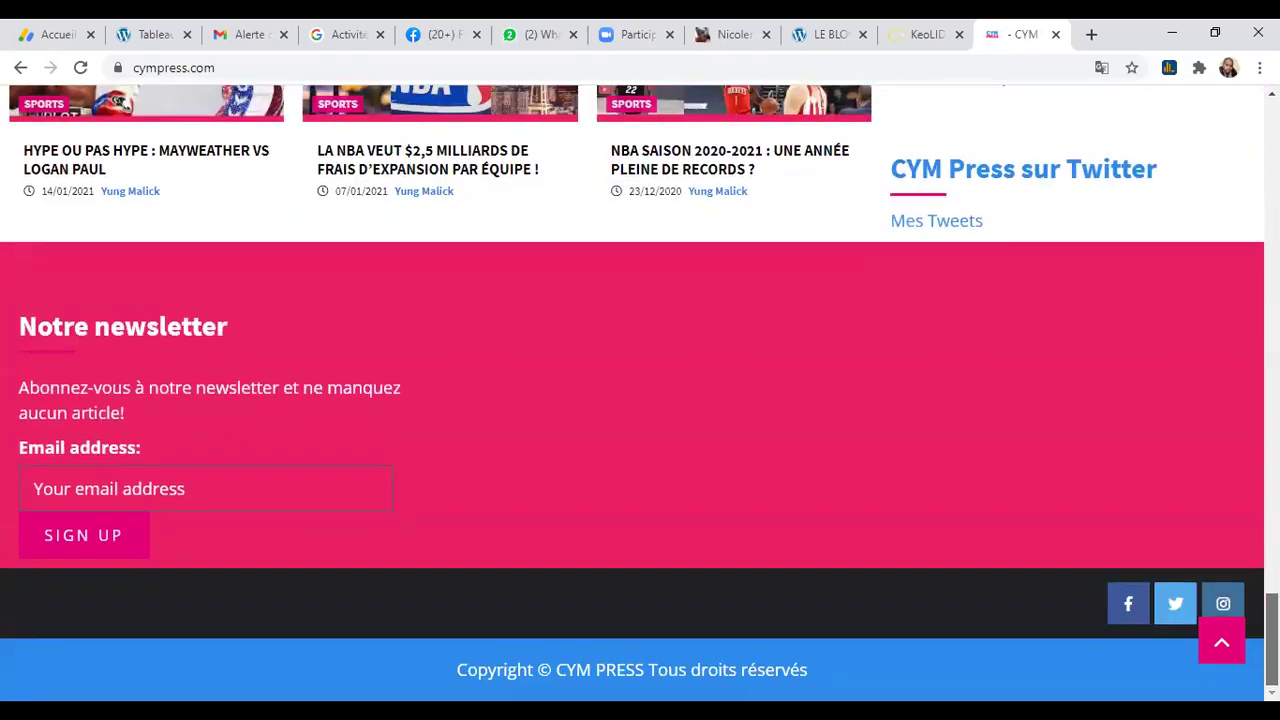
{"action": "left_click_drag", "start_coordinate": [1272, 639], "coordinate": [1272, 146]}
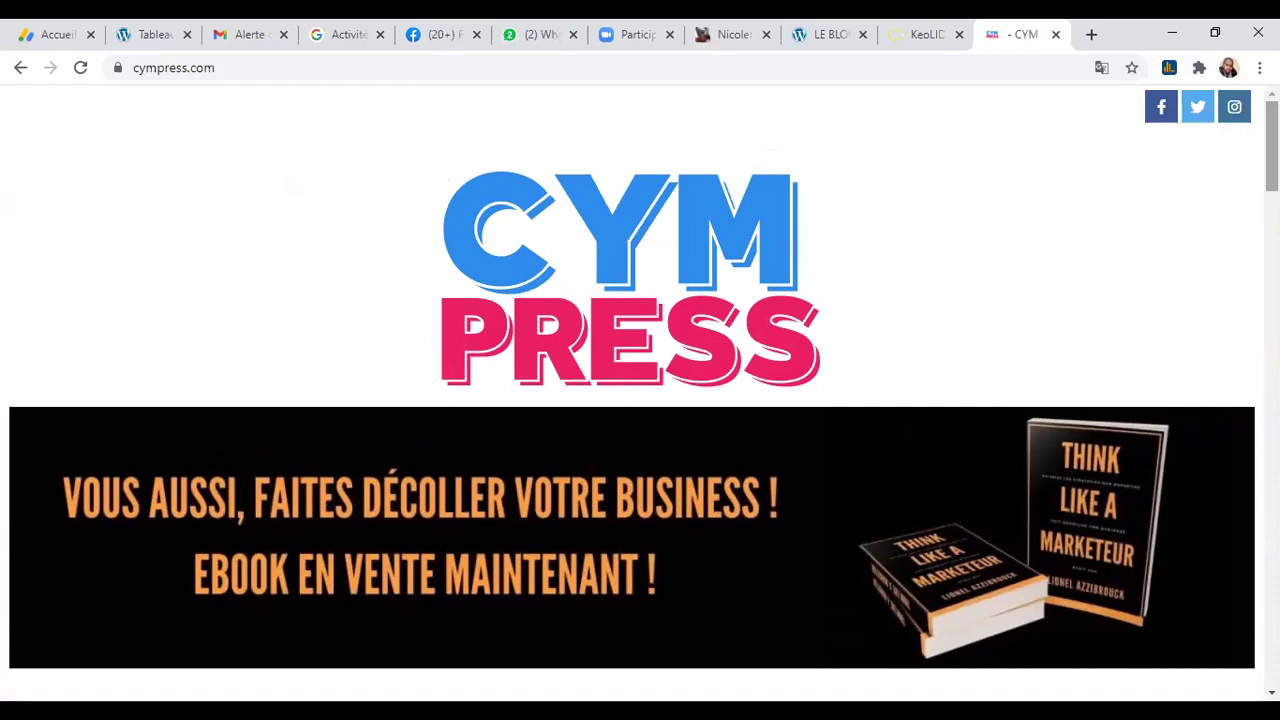
{"action": "scroll", "coordinate": [640, 393], "scroll_direction": "down", "scroll_amount": 5}
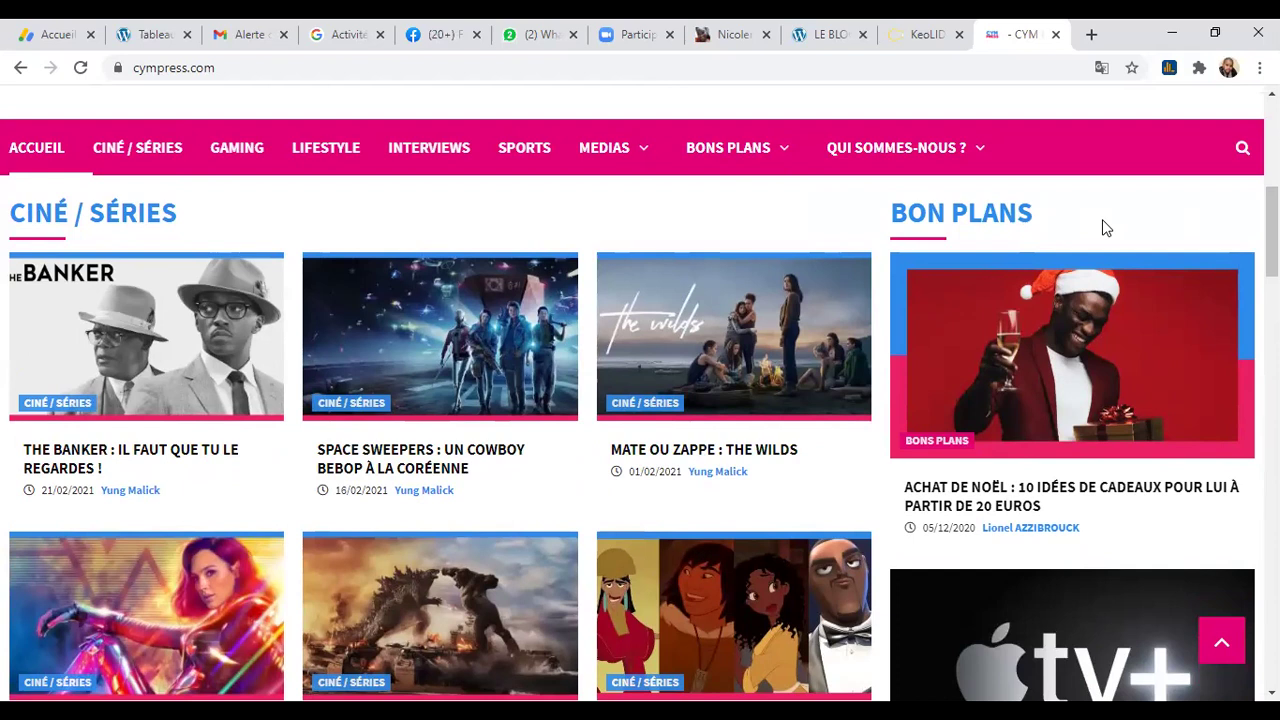
{"action": "mouse_move", "coordinate": [729, 129]}
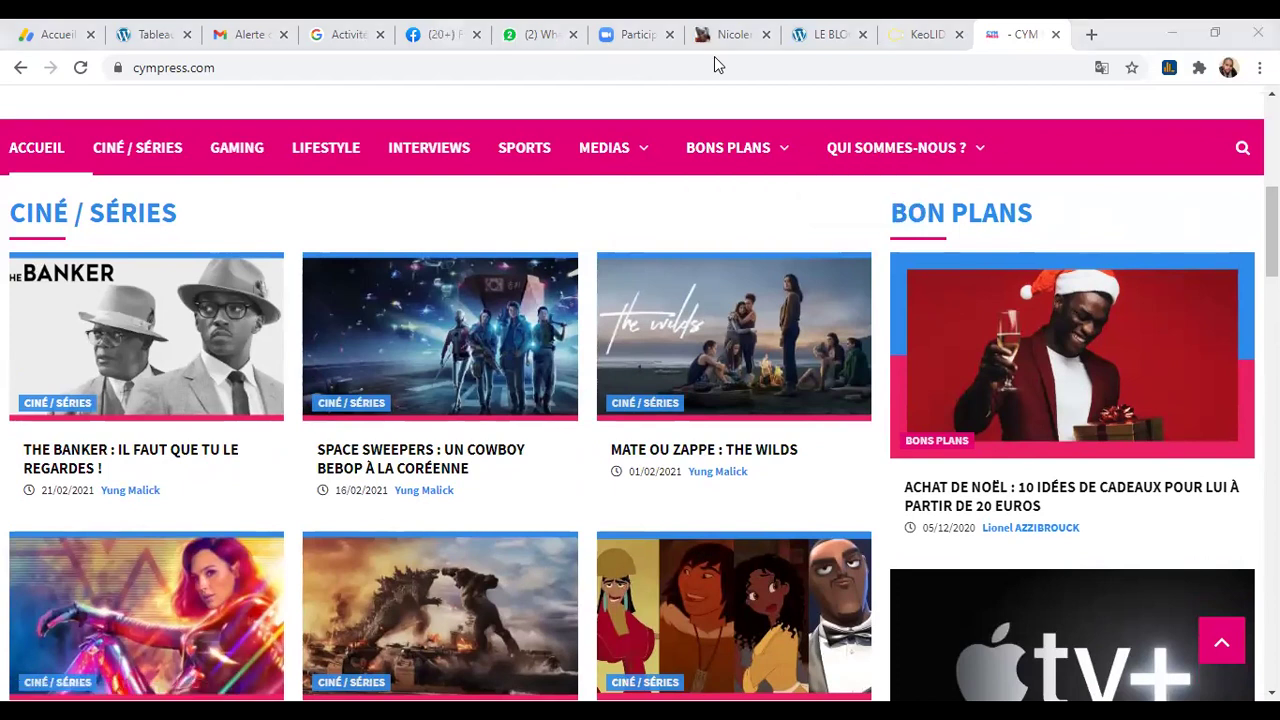
Step: Return to the blogderody.yo.fr home page and examine its banner, Découvertes and Idées sections, article cards and subscription form
{"action": "key", "text": "ctrl+shift+Tab"}
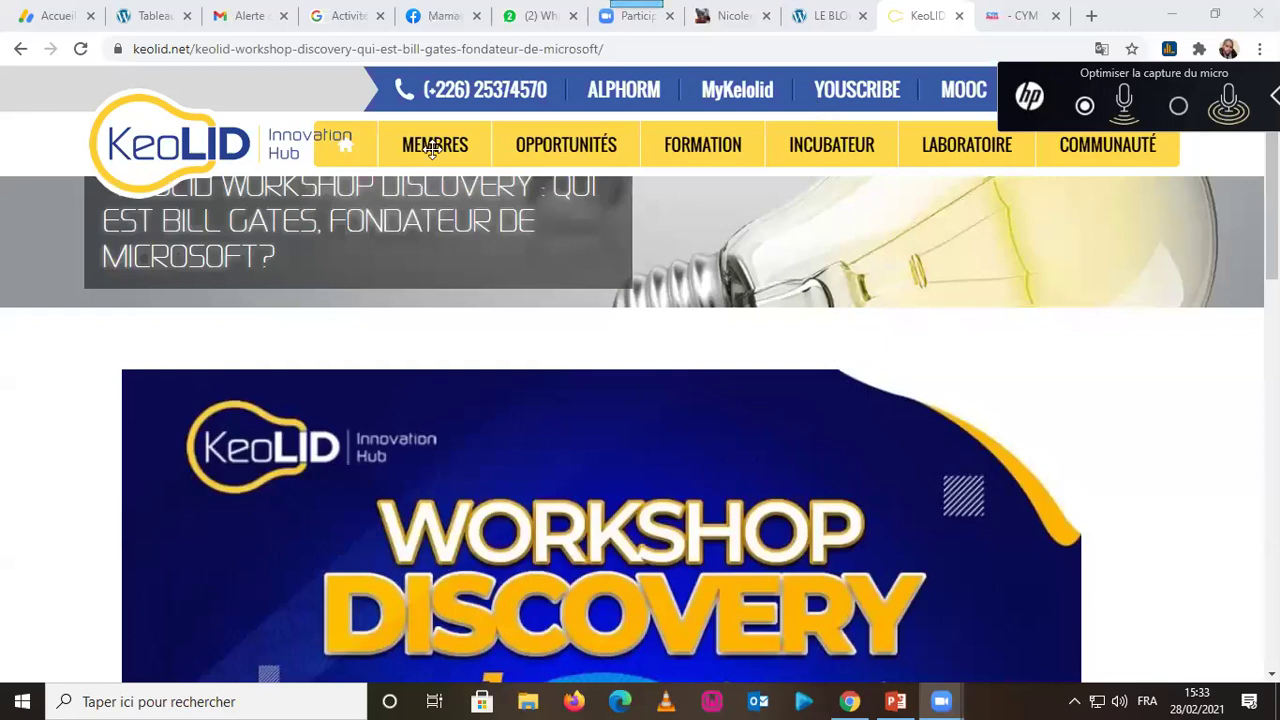
{"action": "left_click", "coordinate": [825, 15]}
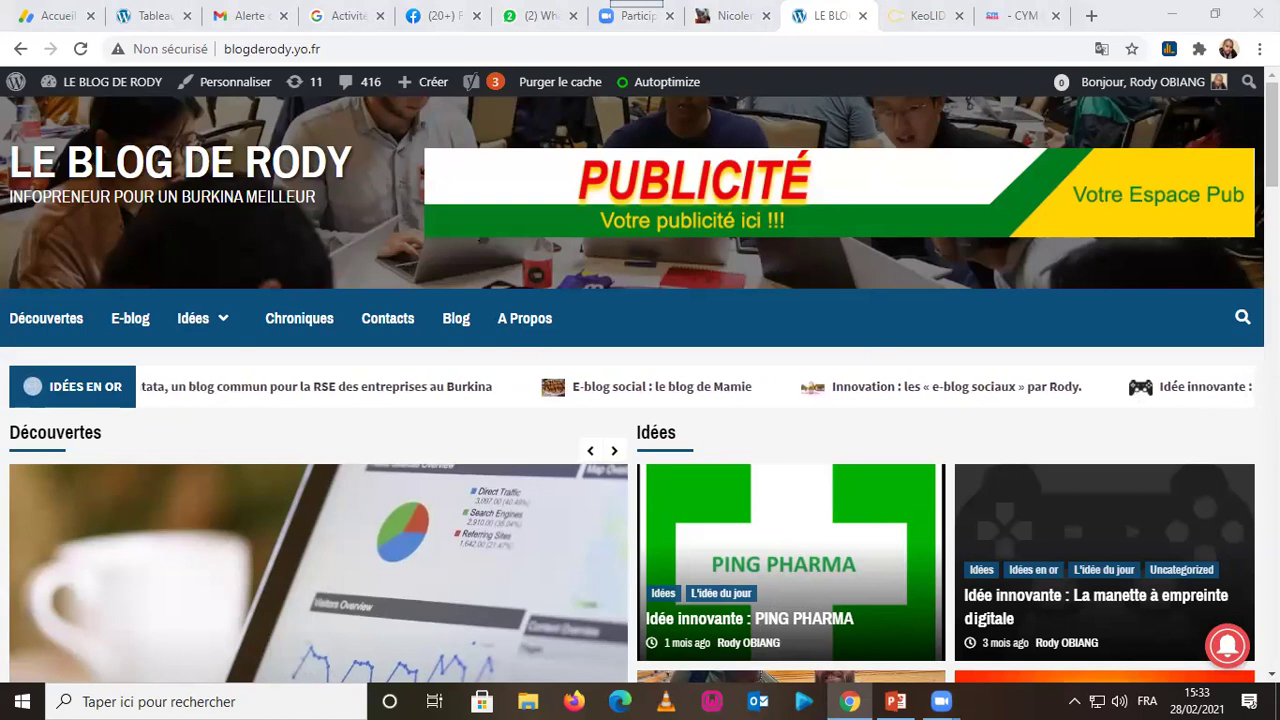
{"action": "scroll", "coordinate": [640, 390], "scroll_direction": "down", "scroll_amount": 4}
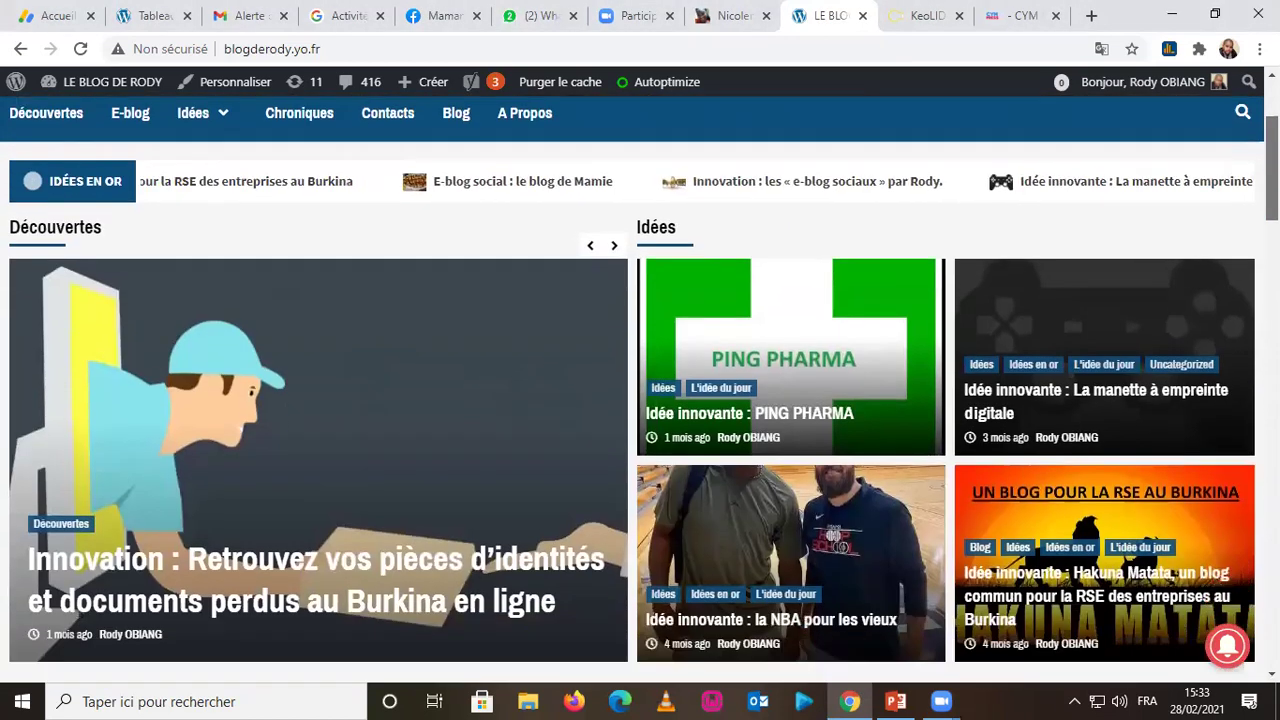
{"action": "scroll", "coordinate": [640, 390], "scroll_direction": "up", "scroll_amount": 4}
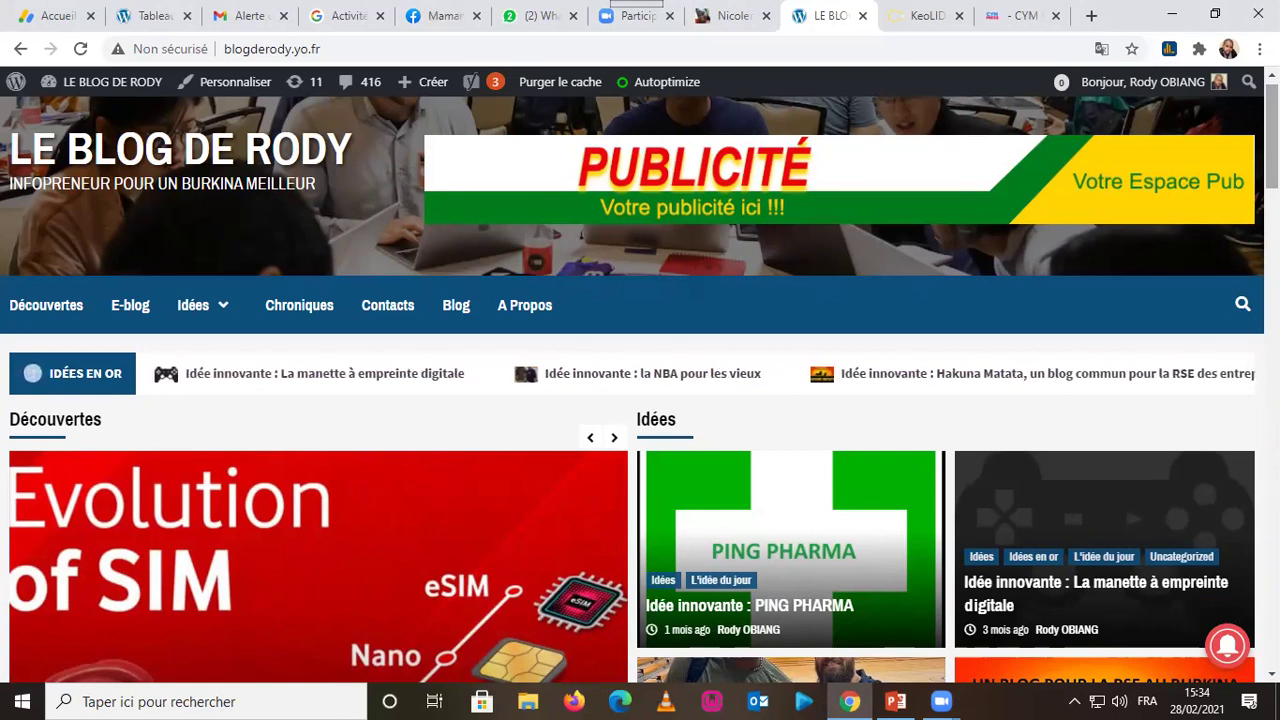
{"action": "scroll", "coordinate": [640, 390], "scroll_direction": "down", "scroll_amount": 15}
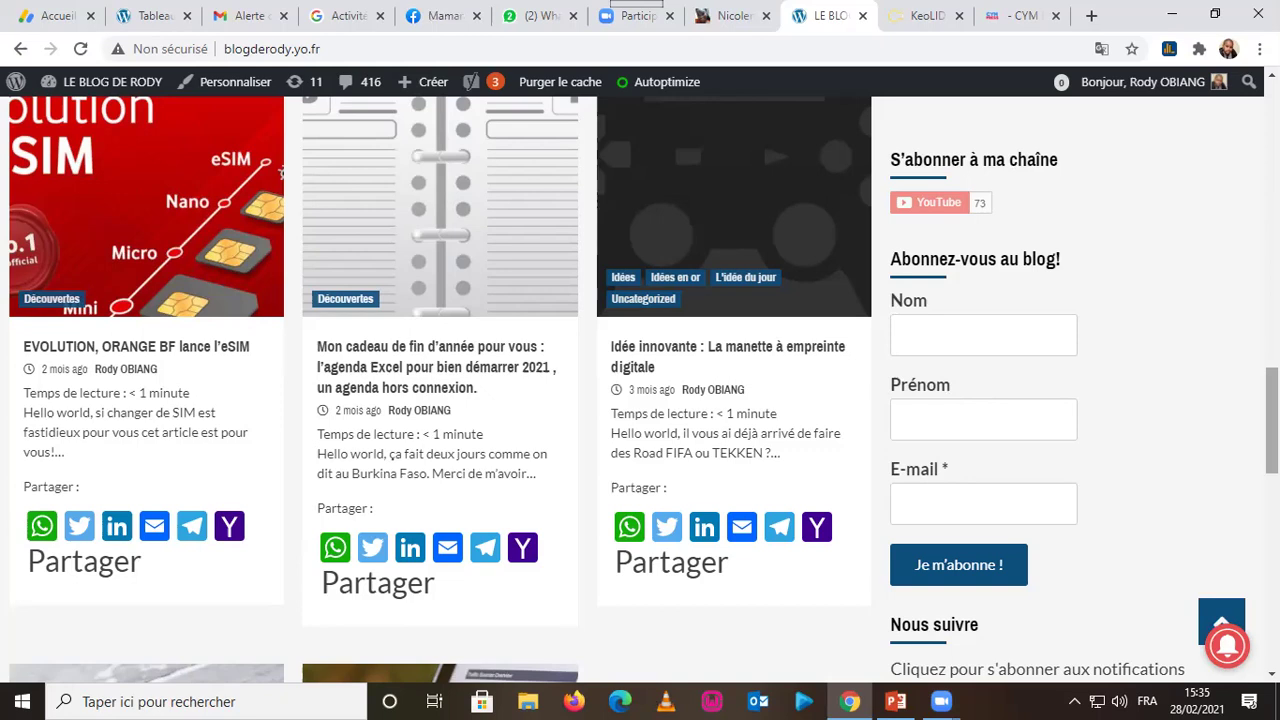
Step: Switch to Facebook, reply "bien reçu" in the open chat conversation and write a follow-up message beginning "je tefais sig"
{"action": "left_click", "coordinate": [455, 14]}
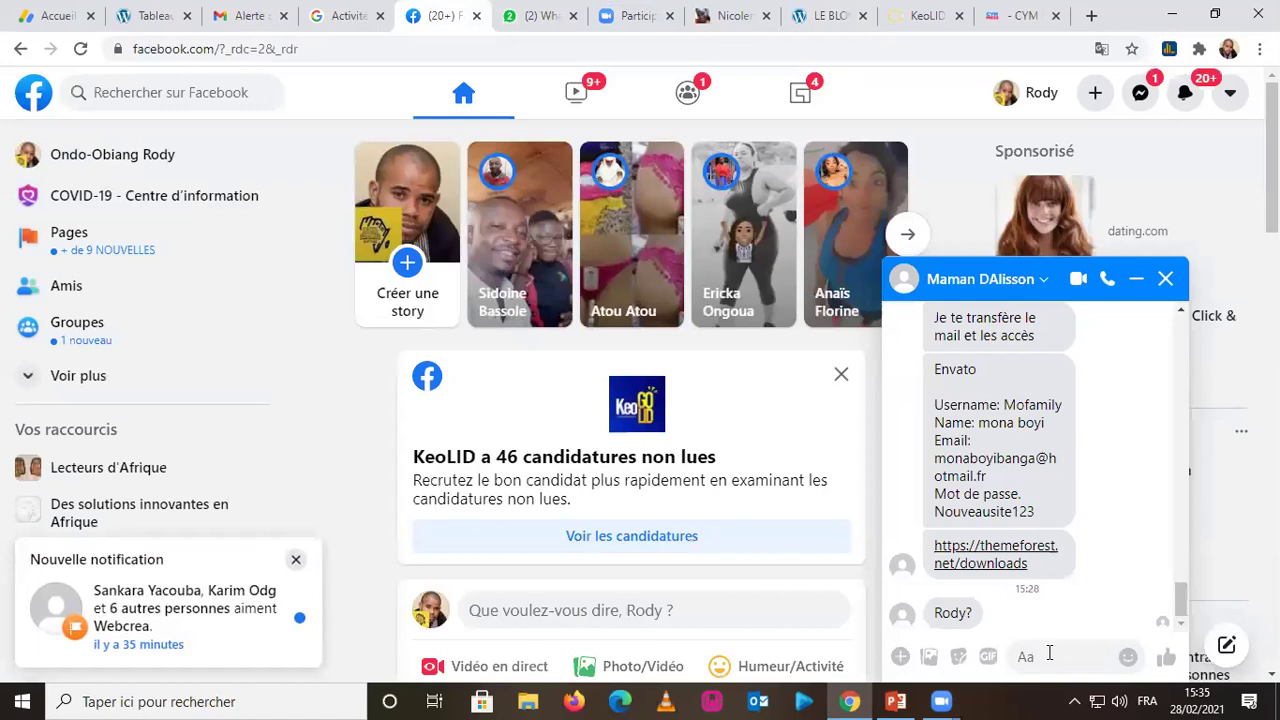
{"action": "left_click", "coordinate": [1049, 653]}
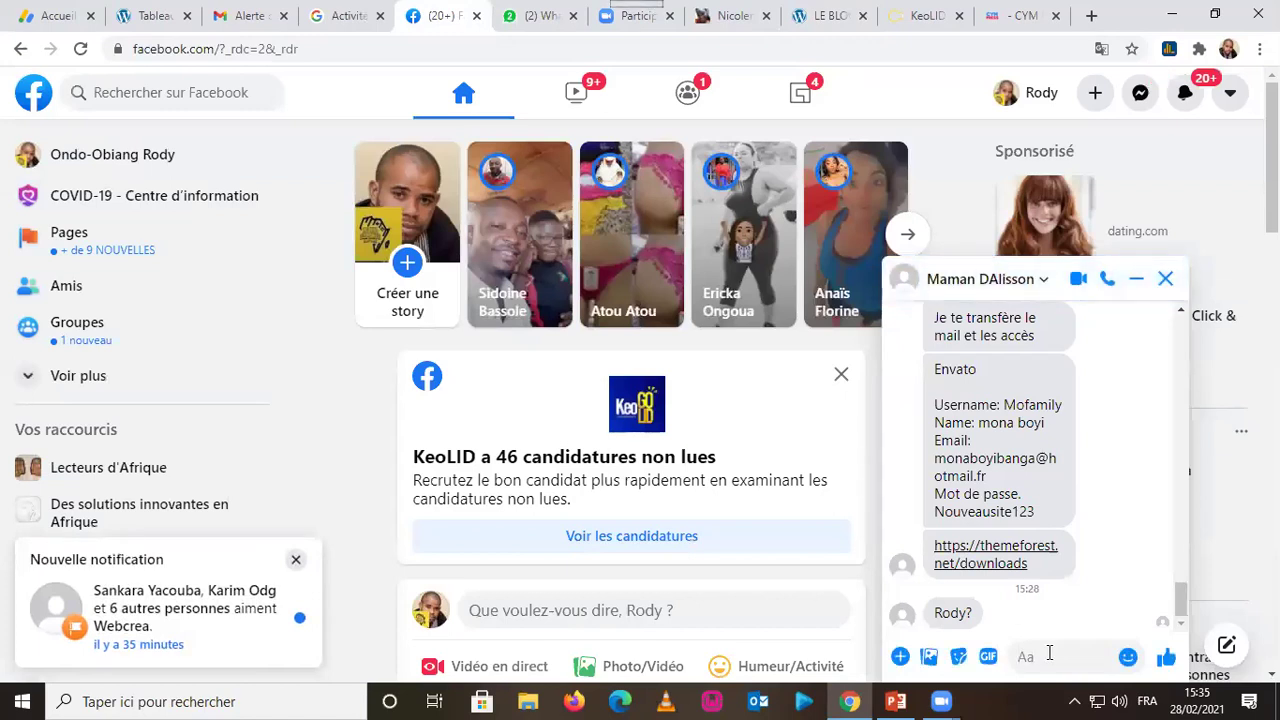
{"action": "type", "text": "bien reçu"}
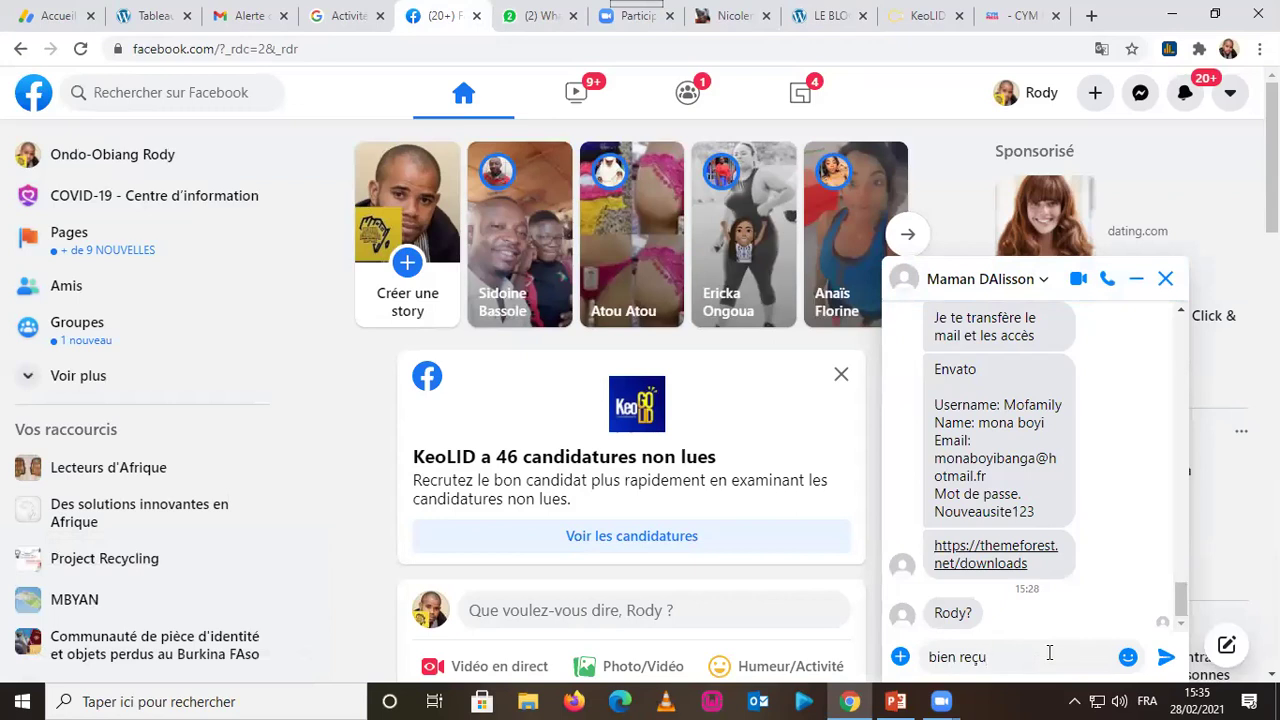
{"action": "key", "text": "Return"}
{"action": "type", "text": "je tefais sig"}
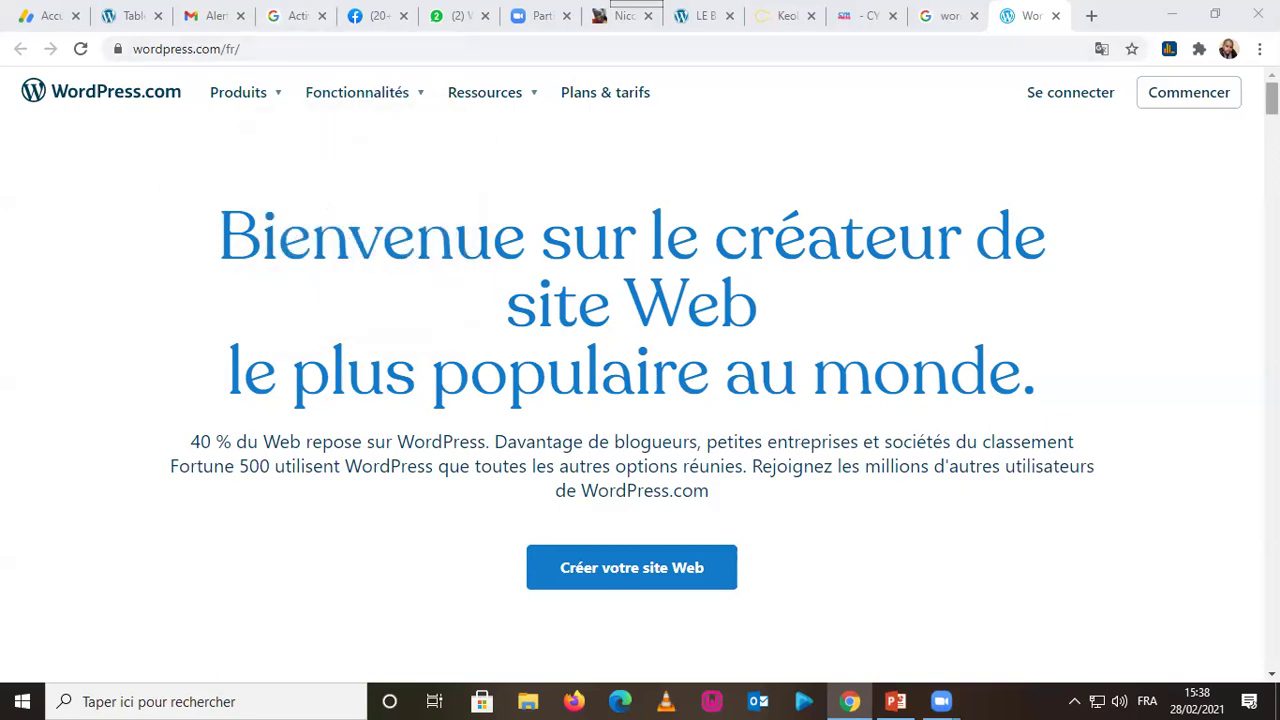
Step: Look over the French WordPress.com home page and briefly revisit WhatsApp and the CYM PRESS site before returning to it
{"action": "scroll", "coordinate": [640, 374], "scroll_direction": "down", "scroll_amount": 3}
{"action": "scroll", "coordinate": [640, 374], "scroll_direction": "up", "scroll_amount": 3}
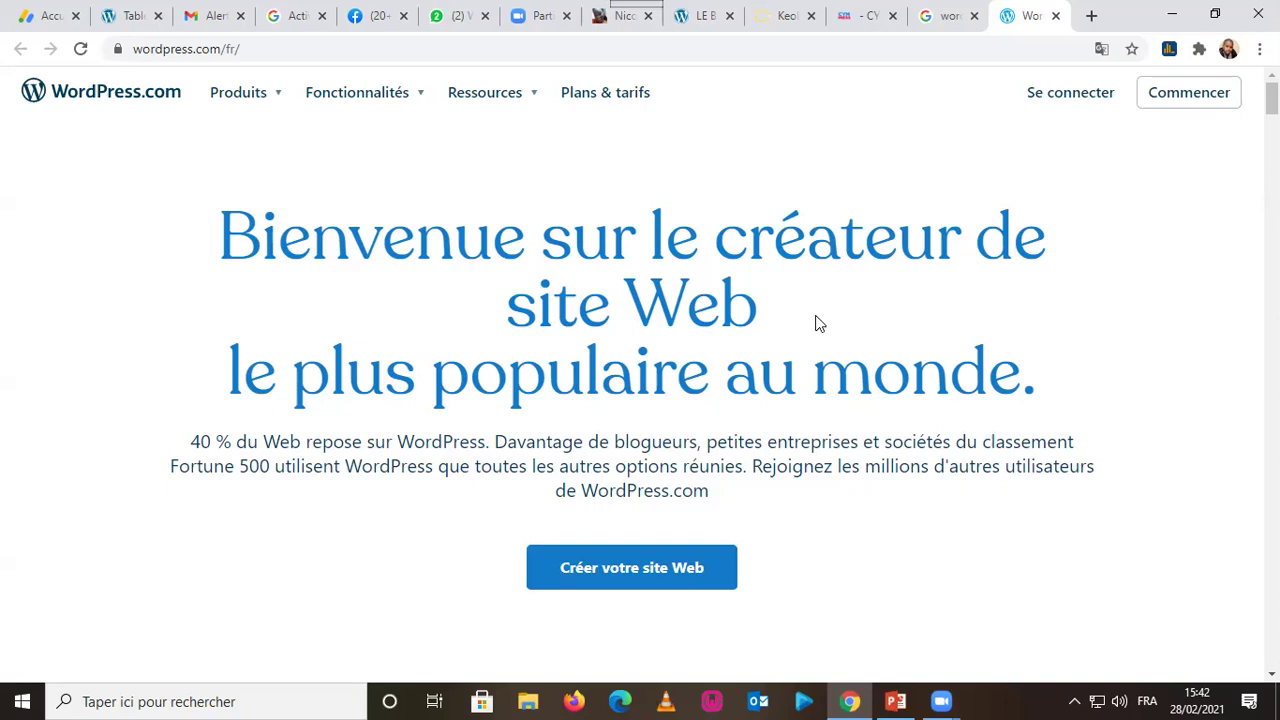
{"action": "left_click", "coordinate": [470, 8]}
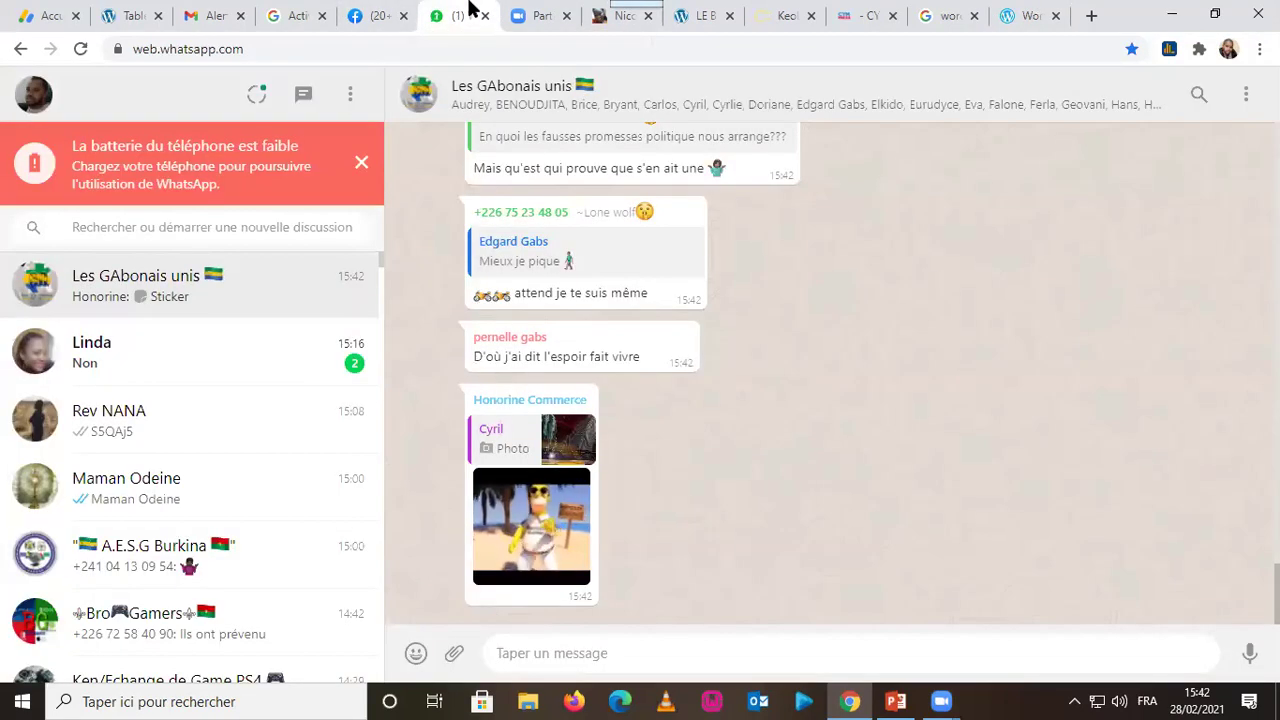
{"action": "left_click", "coordinate": [866, 10]}
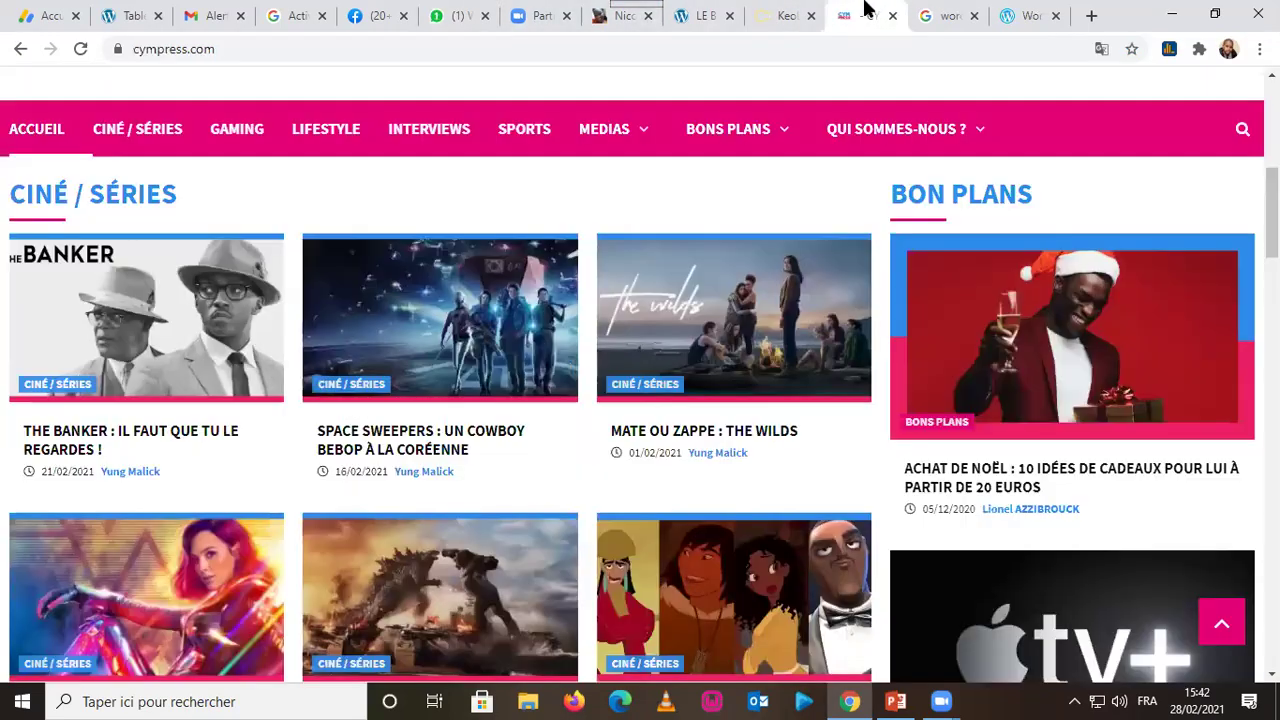
{"action": "left_click", "coordinate": [1019, 8]}
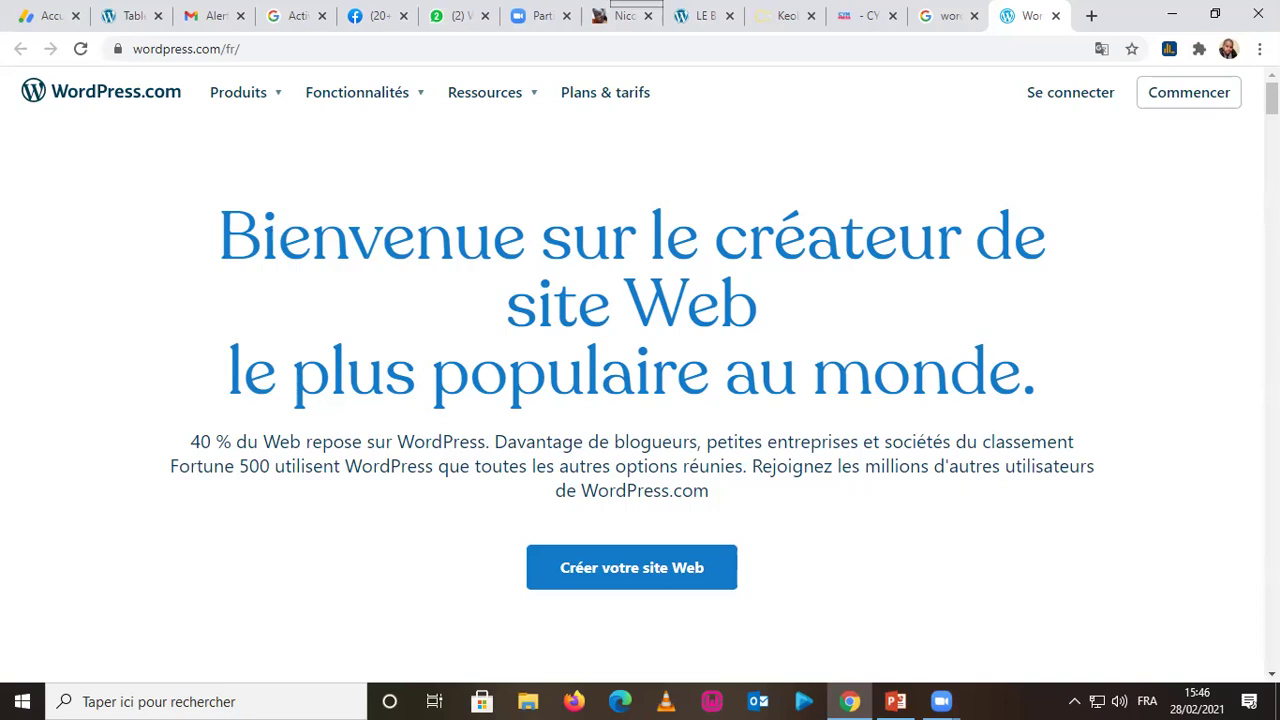
Step: Start creating a website from the WordPress.com home page to reach the account creation form
{"action": "scroll", "coordinate": [640, 380], "scroll_direction": "down", "scroll_amount": 3}
{"action": "scroll", "coordinate": [640, 380], "scroll_direction": "up", "scroll_amount": 2}
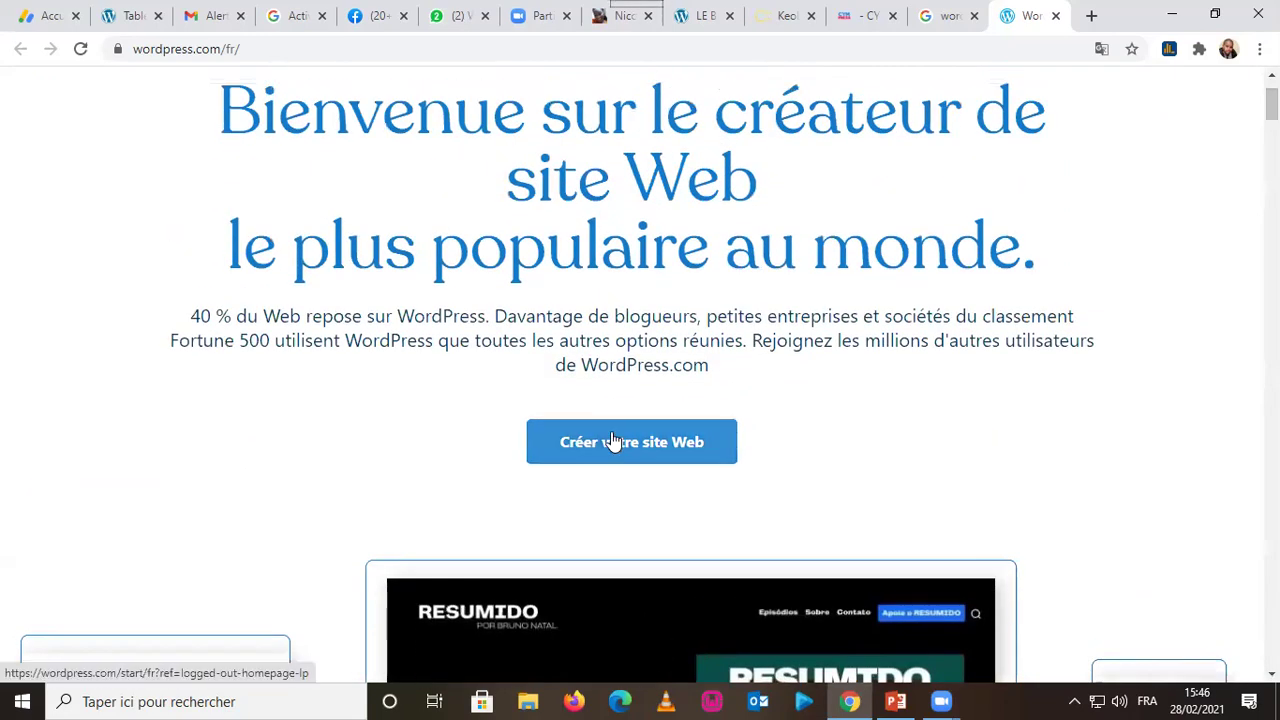
{"action": "left_click", "coordinate": [648, 442]}
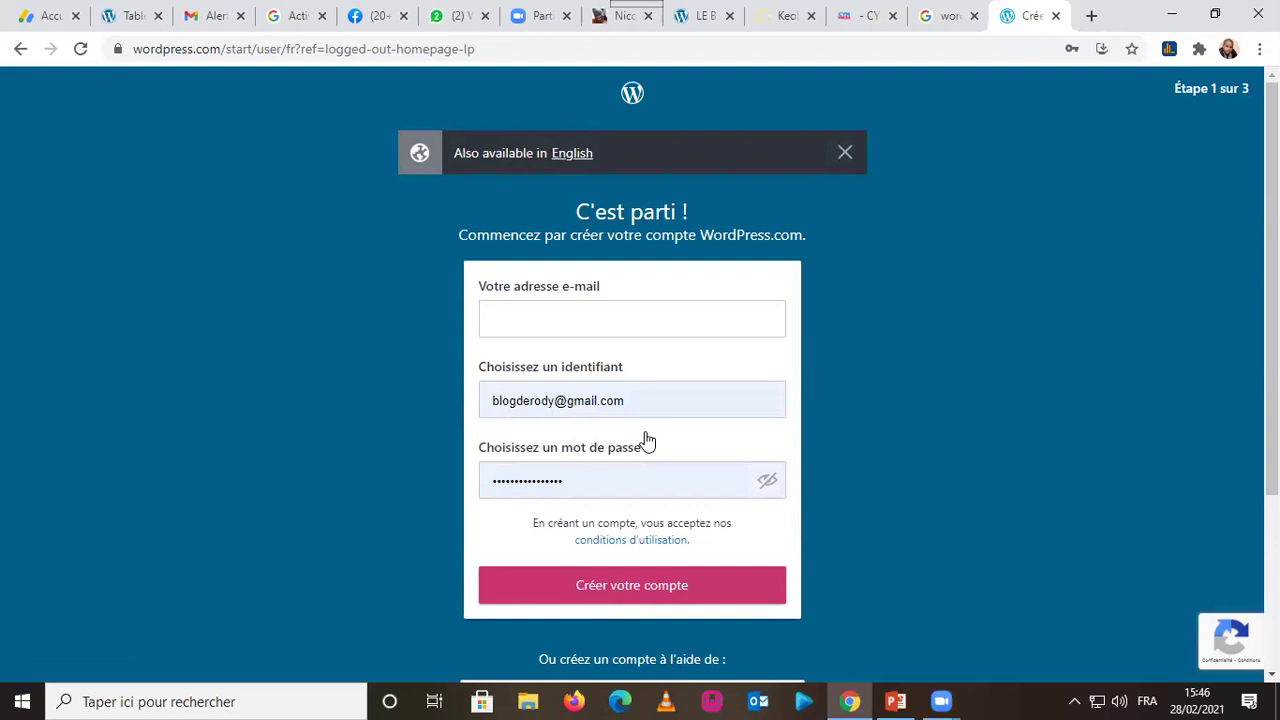
Step: Show the e-mail address suggestions on the WordPress.com account creation form and leave the field empty
{"action": "left_click", "coordinate": [836, 300]}
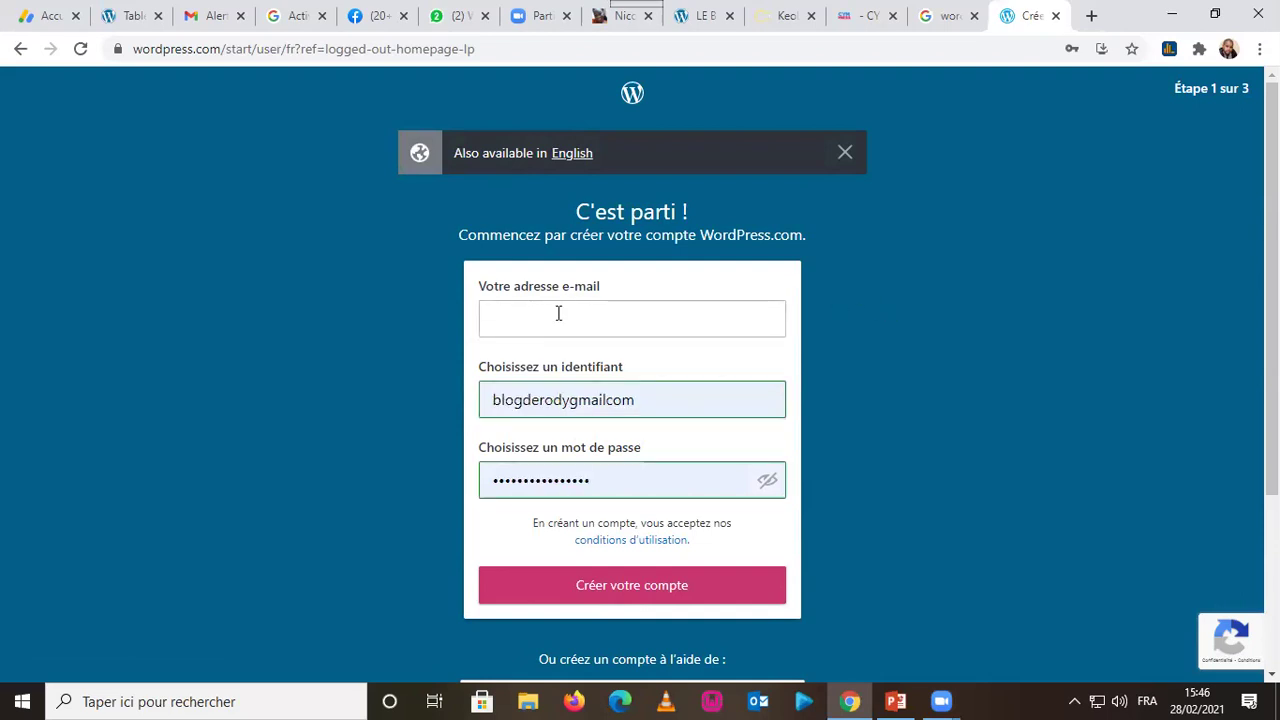
{"action": "left_click", "coordinate": [603, 324]}
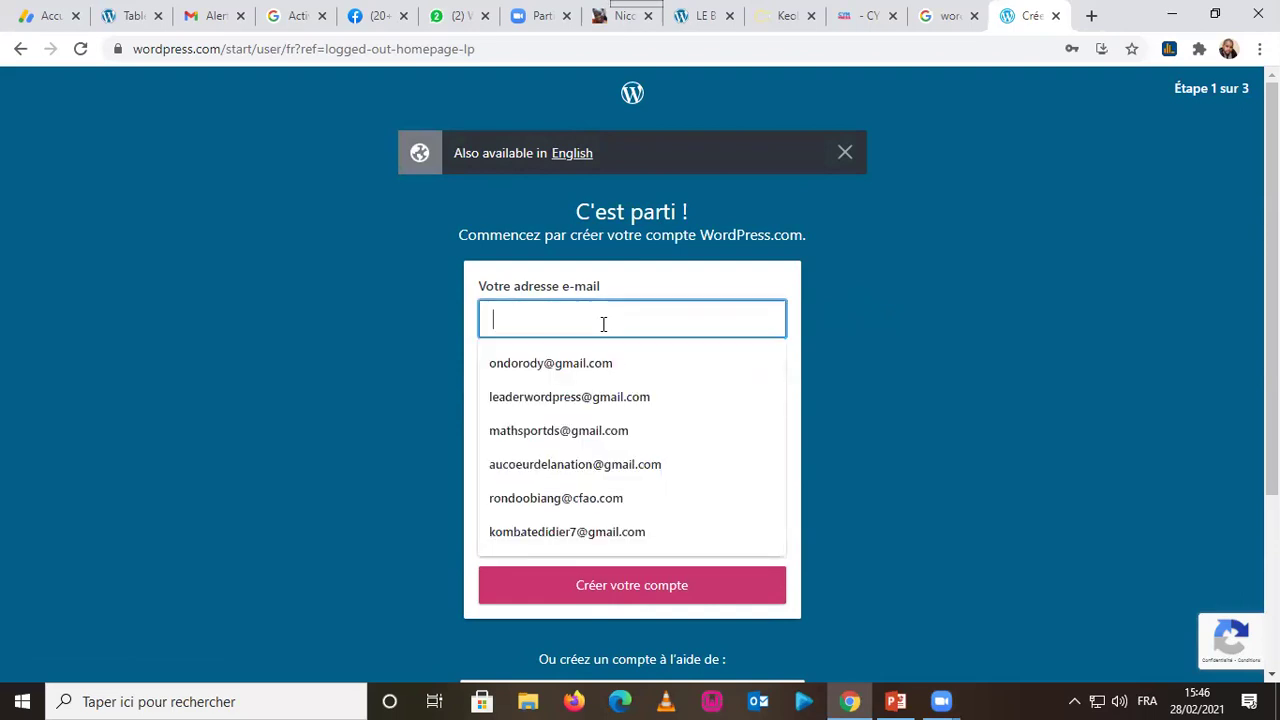
{"action": "left_click", "coordinate": [918, 335]}
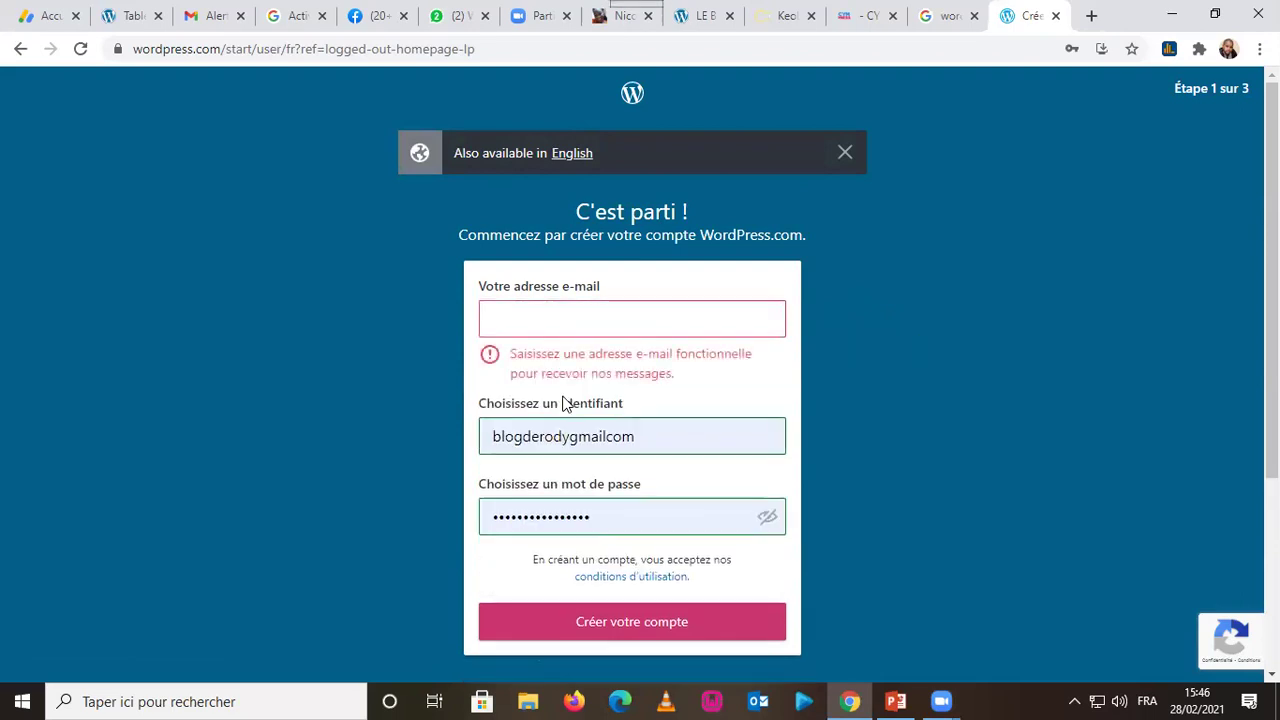
Step: Fill in the e-mail address on the account creation form from the saved suggestions and try to create the account
{"action": "left_click", "coordinate": [637, 319]}
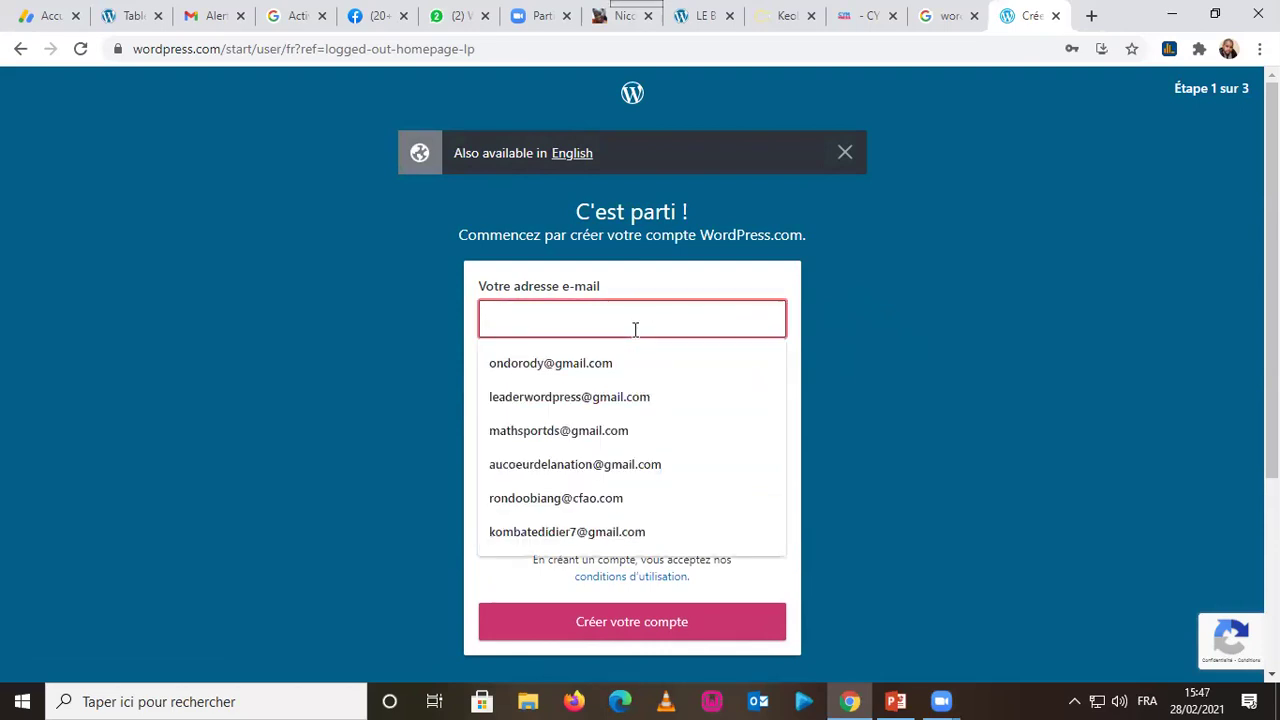
{"action": "left_click", "coordinate": [597, 380]}
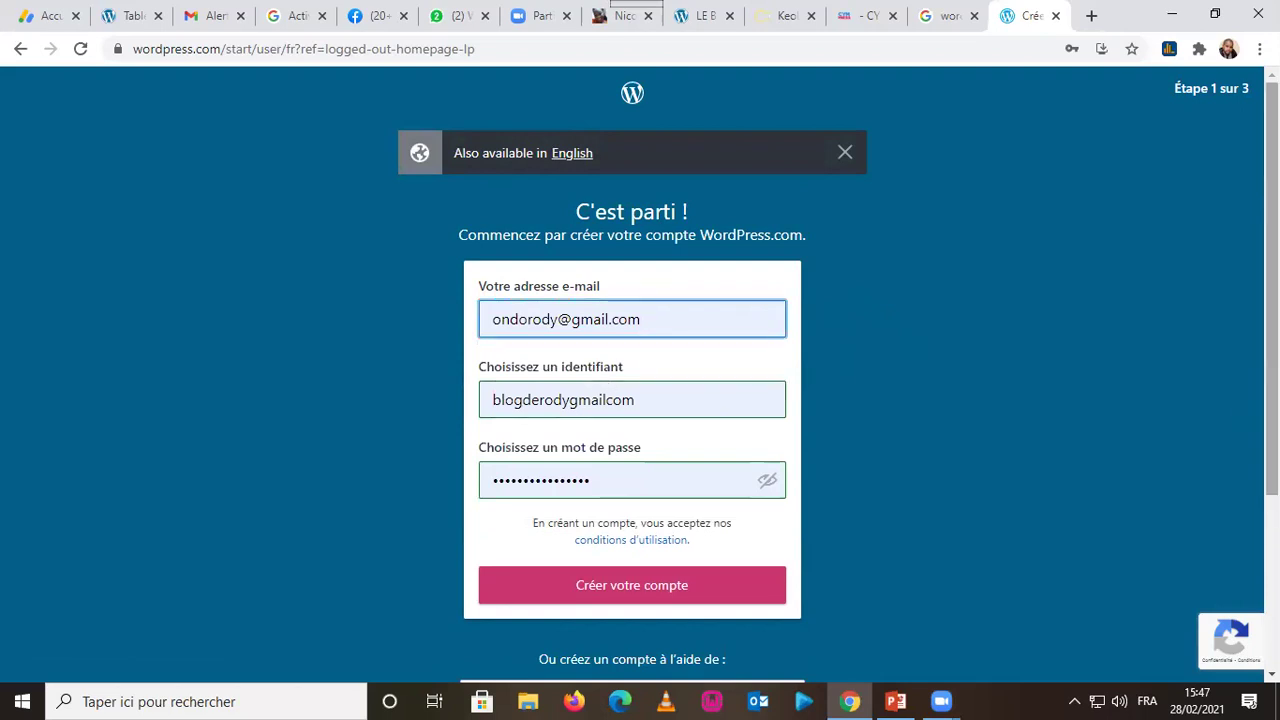
{"action": "scroll", "coordinate": [632, 380], "scroll_direction": "down", "scroll_amount": 2}
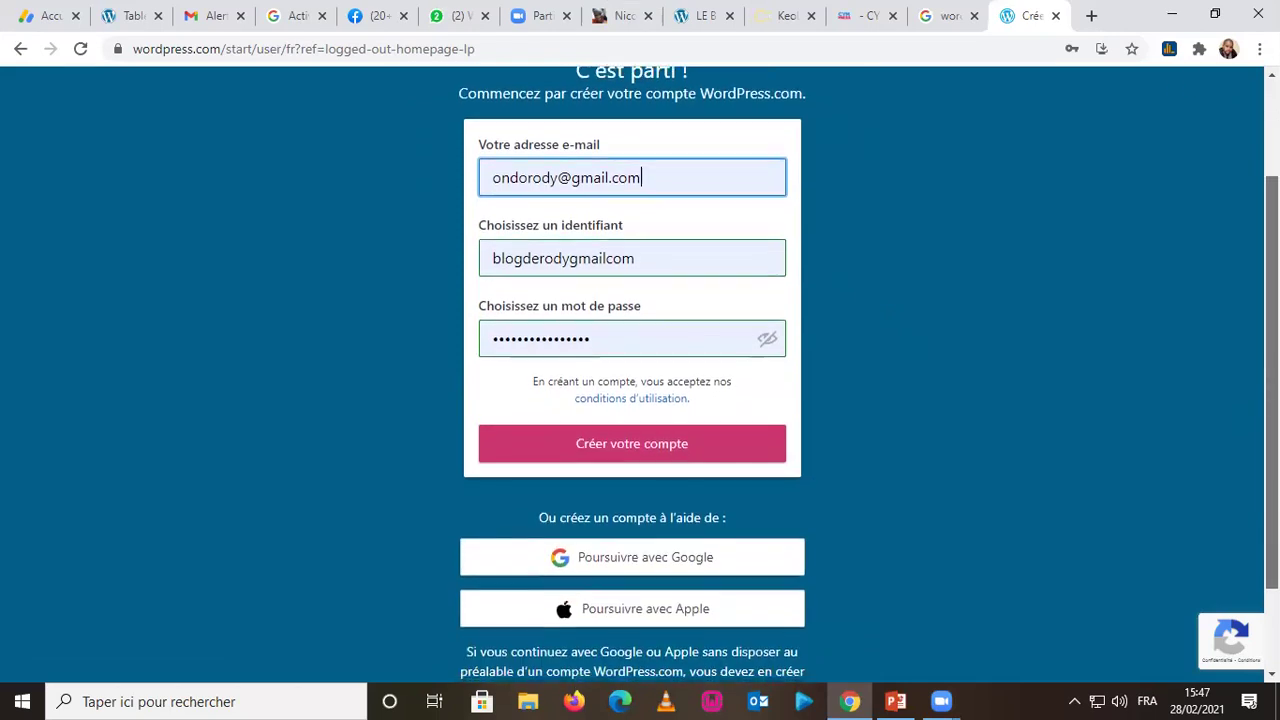
{"action": "scroll", "coordinate": [632, 380], "scroll_direction": "up", "scroll_amount": 2}
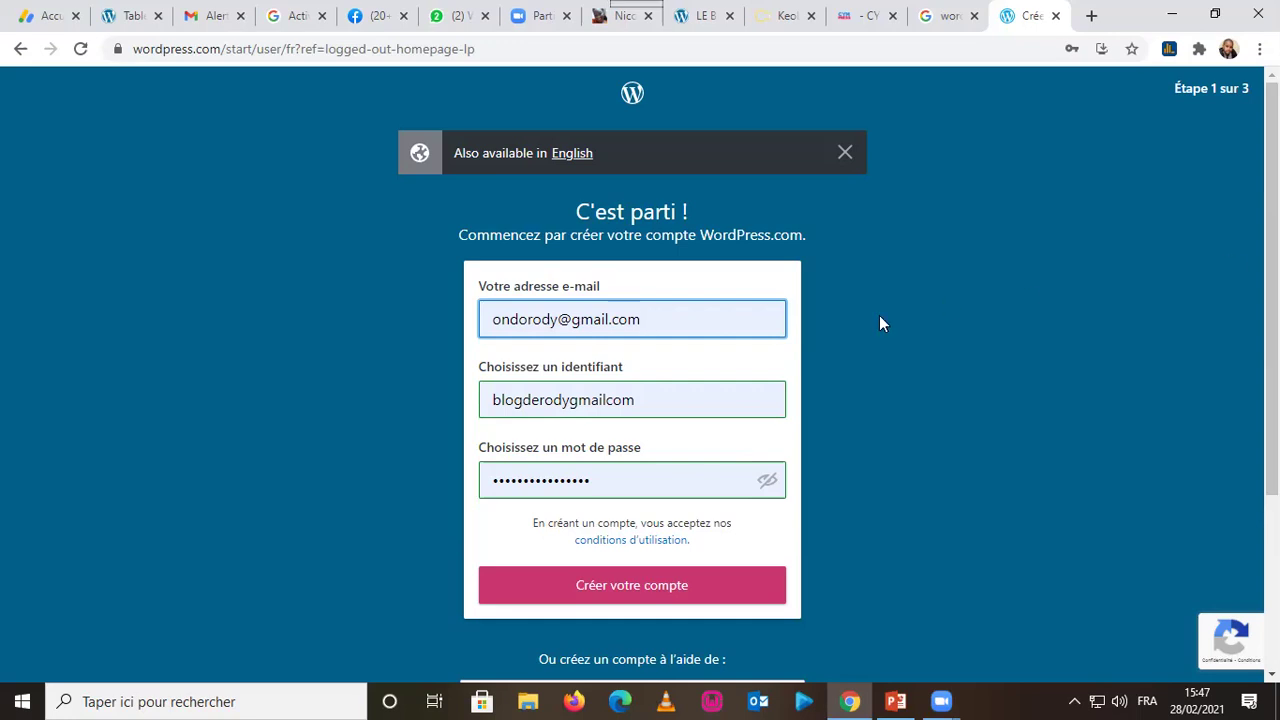
{"action": "left_click", "coordinate": [648, 584]}
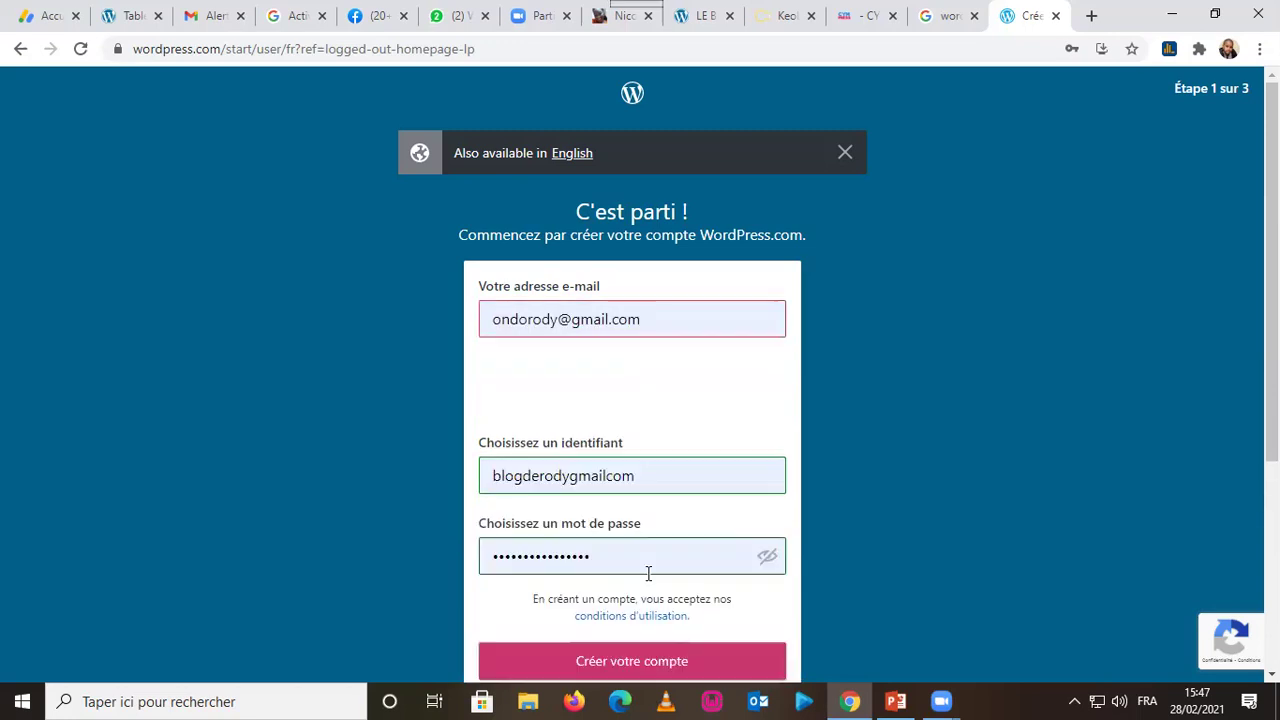
Step: Replace the username and password with another saved login and try again to create the account
{"action": "triple_click", "coordinate": [660, 322]}
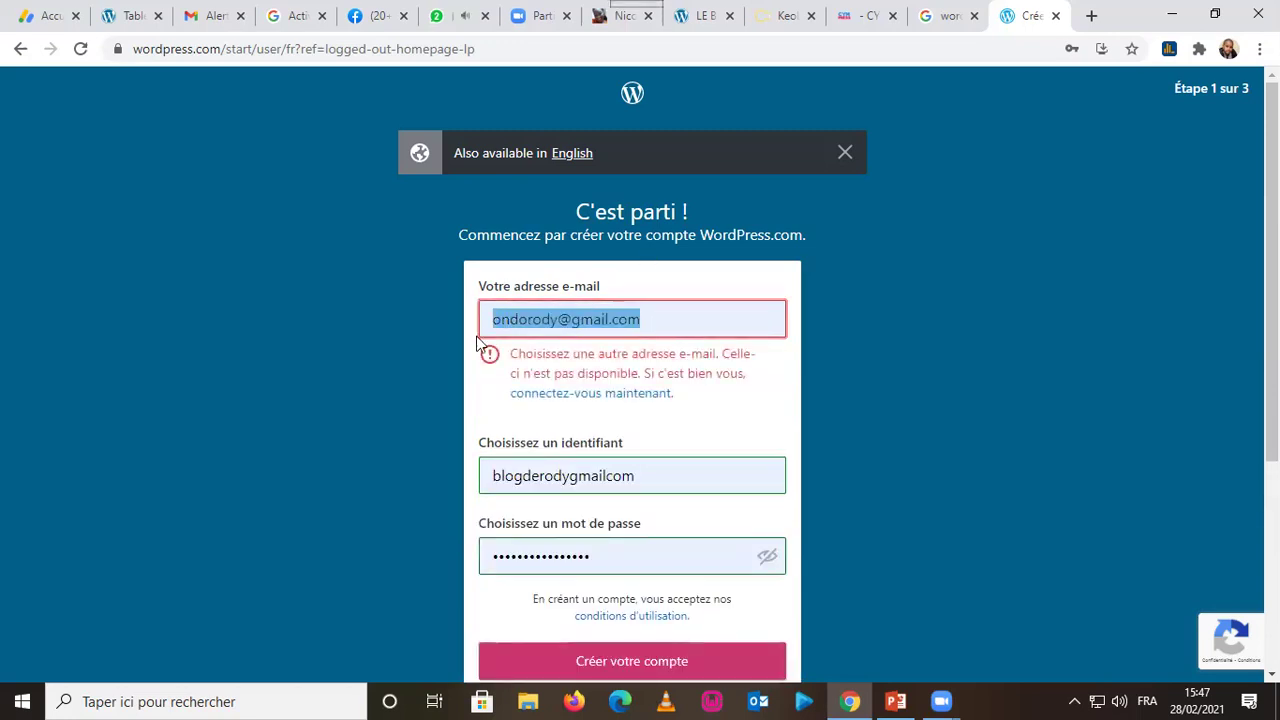
{"action": "double_click", "coordinate": [658, 477]}
{"action": "left_click", "coordinate": [537, 576]}
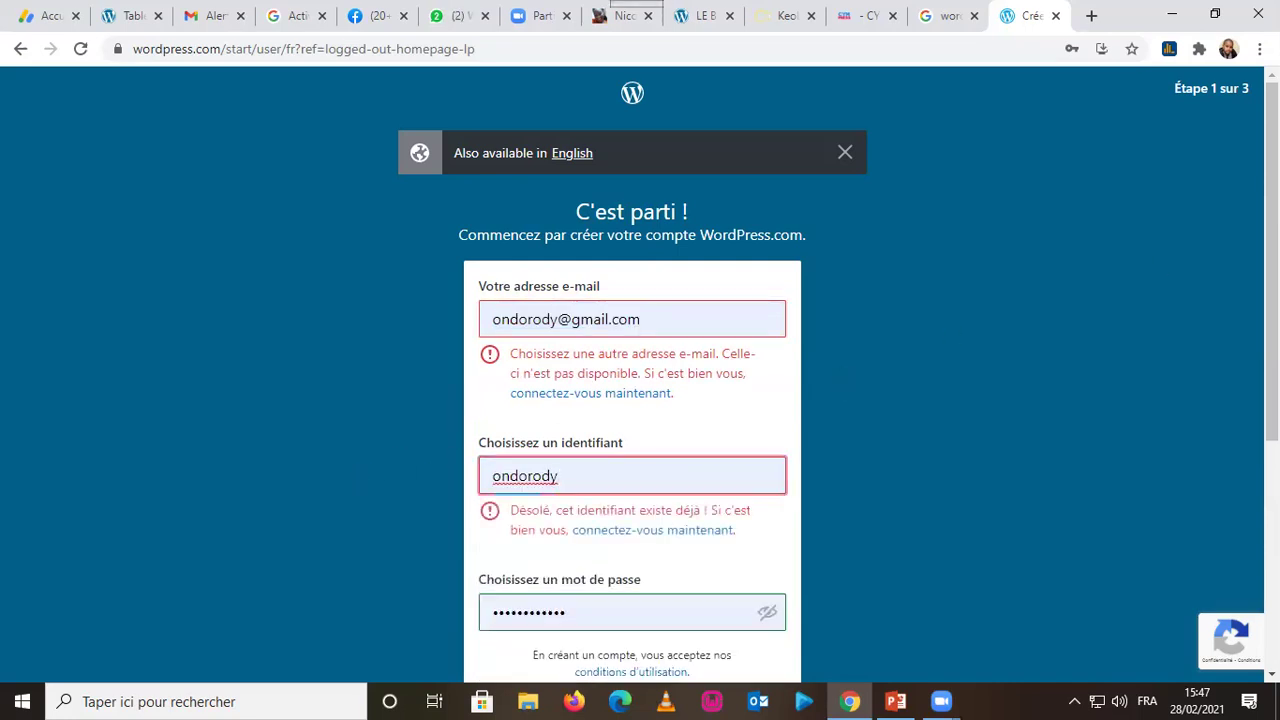
{"action": "scroll", "coordinate": [1271, 300], "scroll_direction": "down", "scroll_amount": 1}
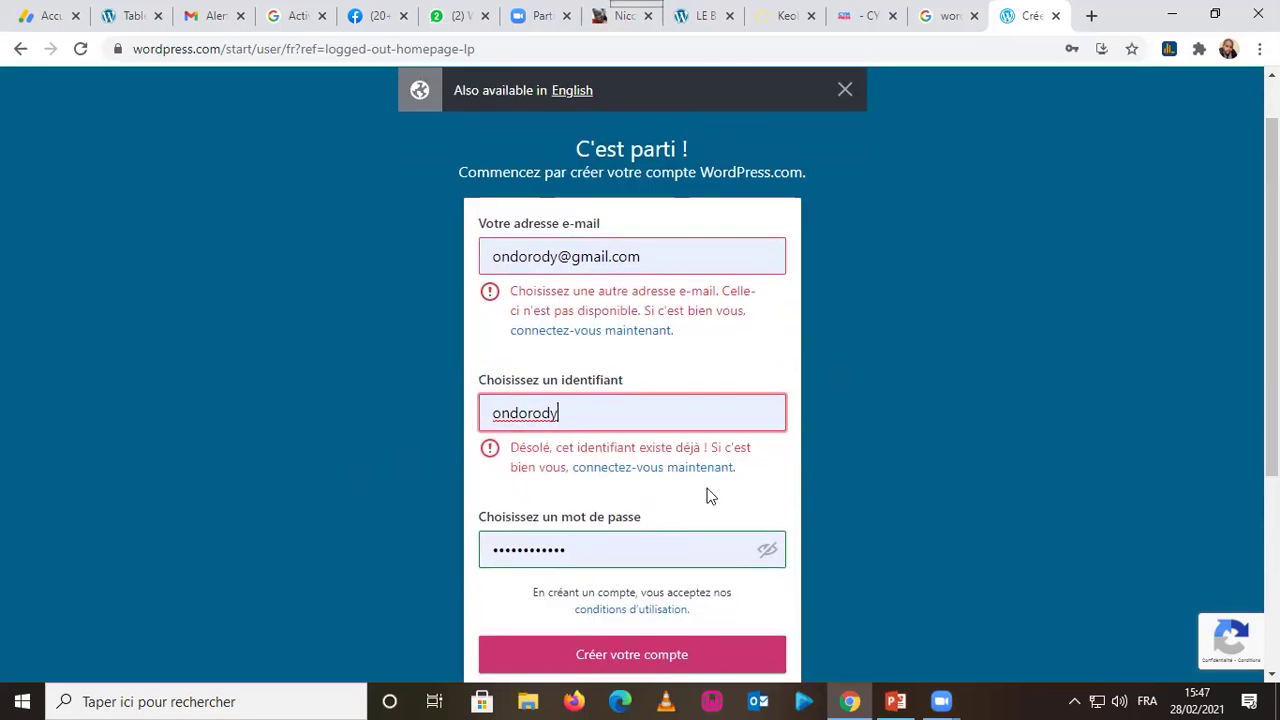
{"action": "left_click", "coordinate": [652, 656]}
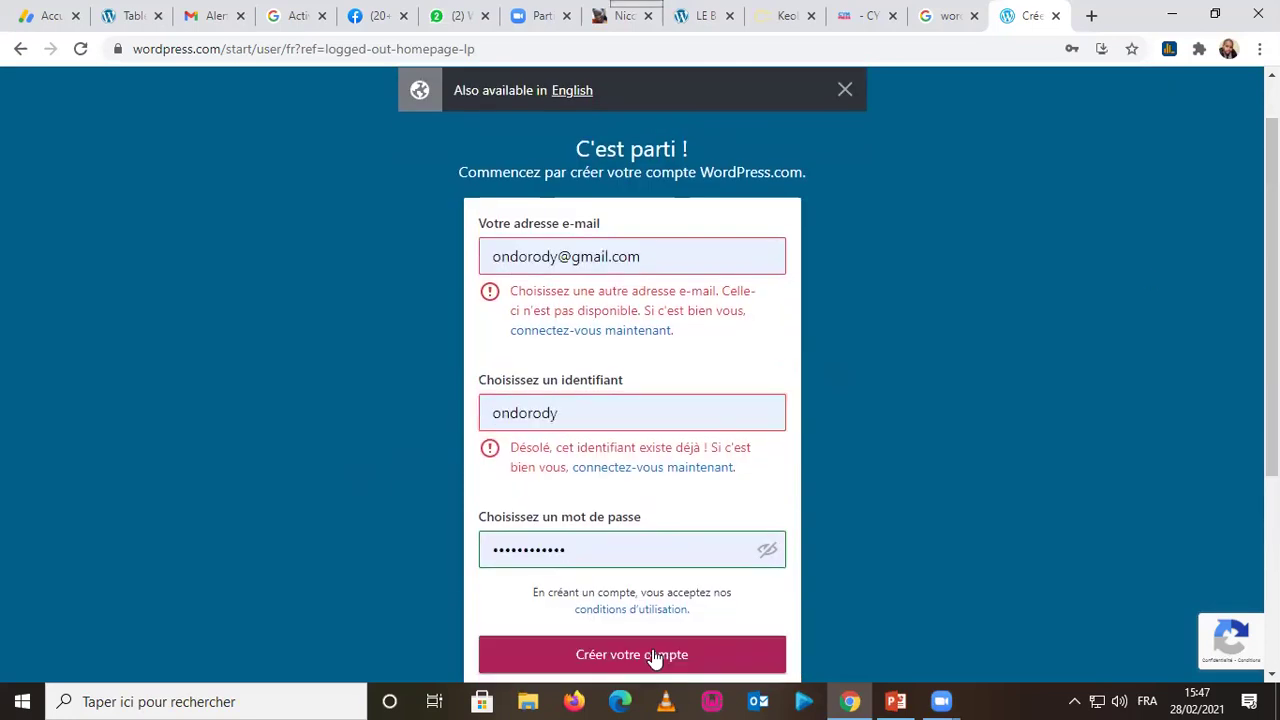
Step: Try to create the account with a different saved e-mail address and a new, shorter username
{"action": "left_click", "coordinate": [675, 262]}
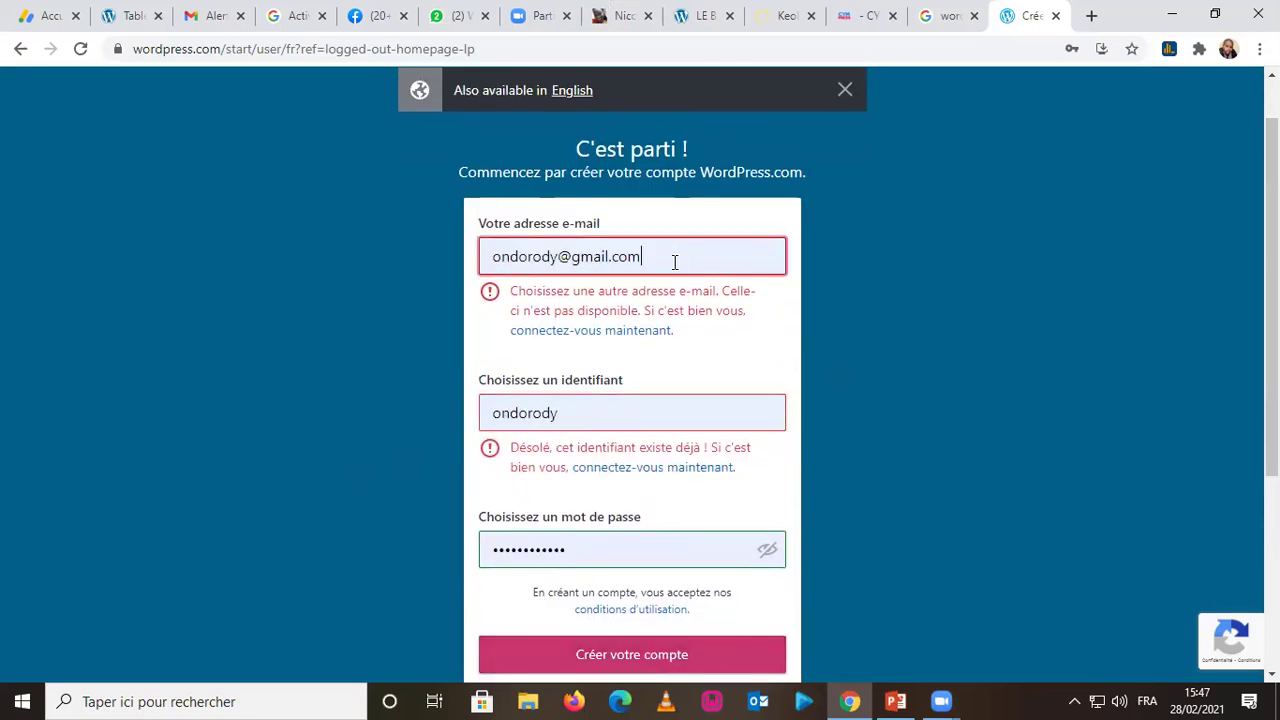
{"action": "left_click_drag", "start_coordinate": [675, 262], "coordinate": [389, 266]}
{"action": "type", "text": "leaderw"}
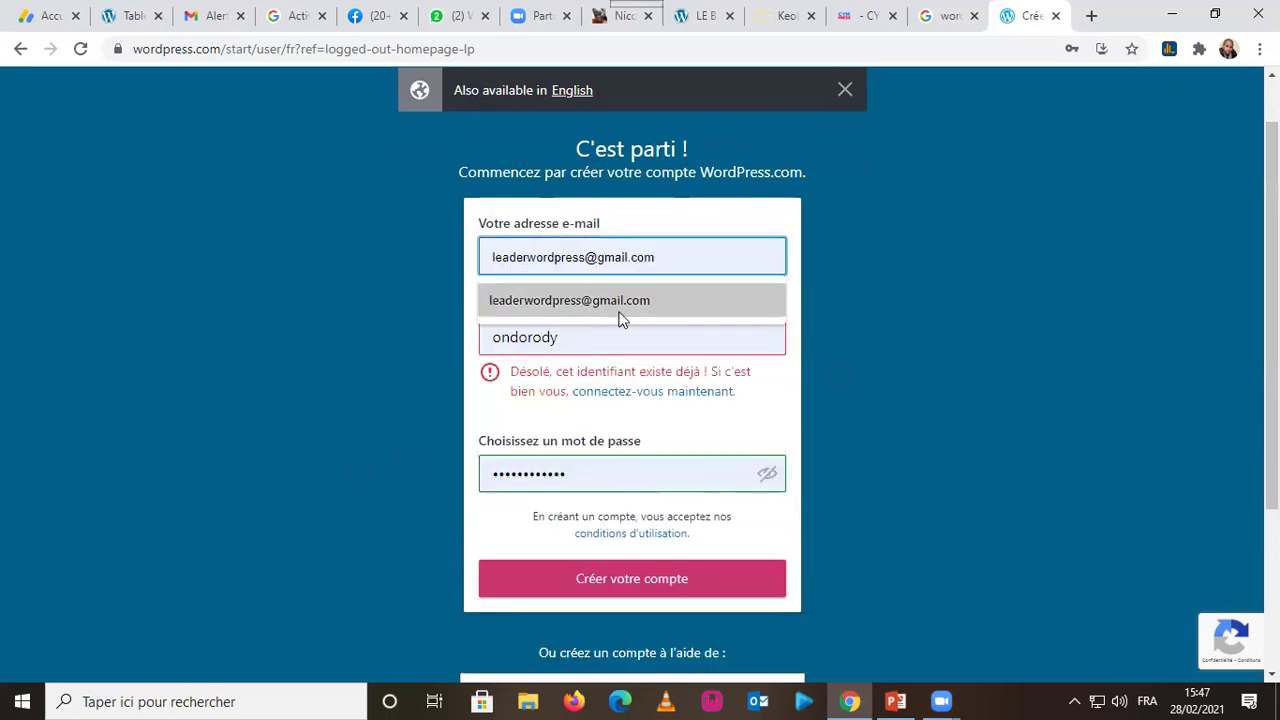
{"action": "left_click", "coordinate": [618, 312]}
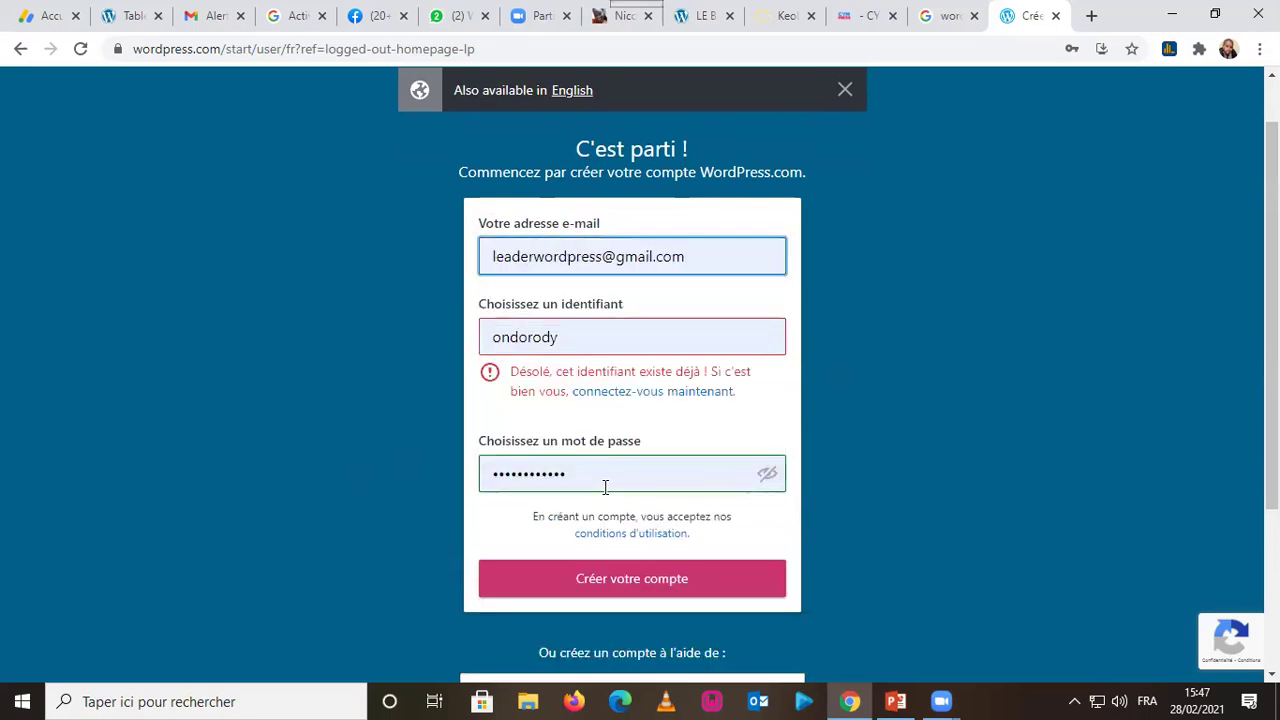
{"action": "left_click_drag", "start_coordinate": [573, 345], "coordinate": [444, 335]}
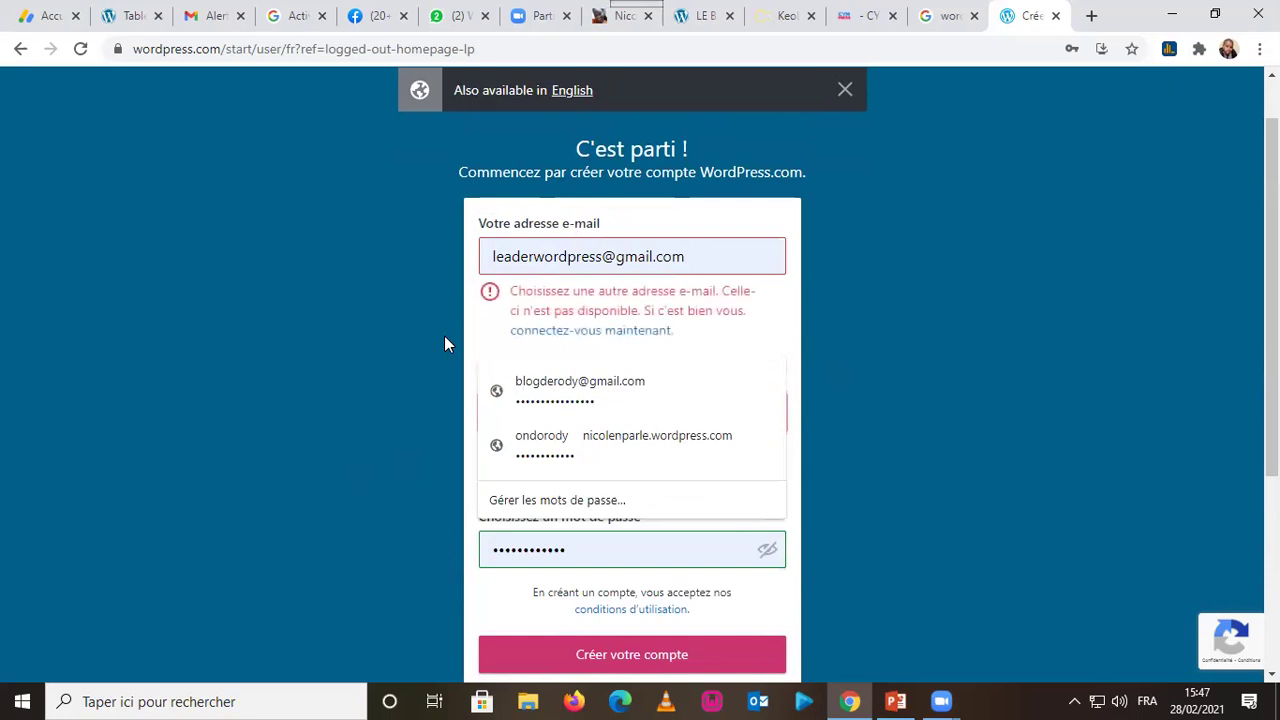
{"action": "type", "text": "RODY"}
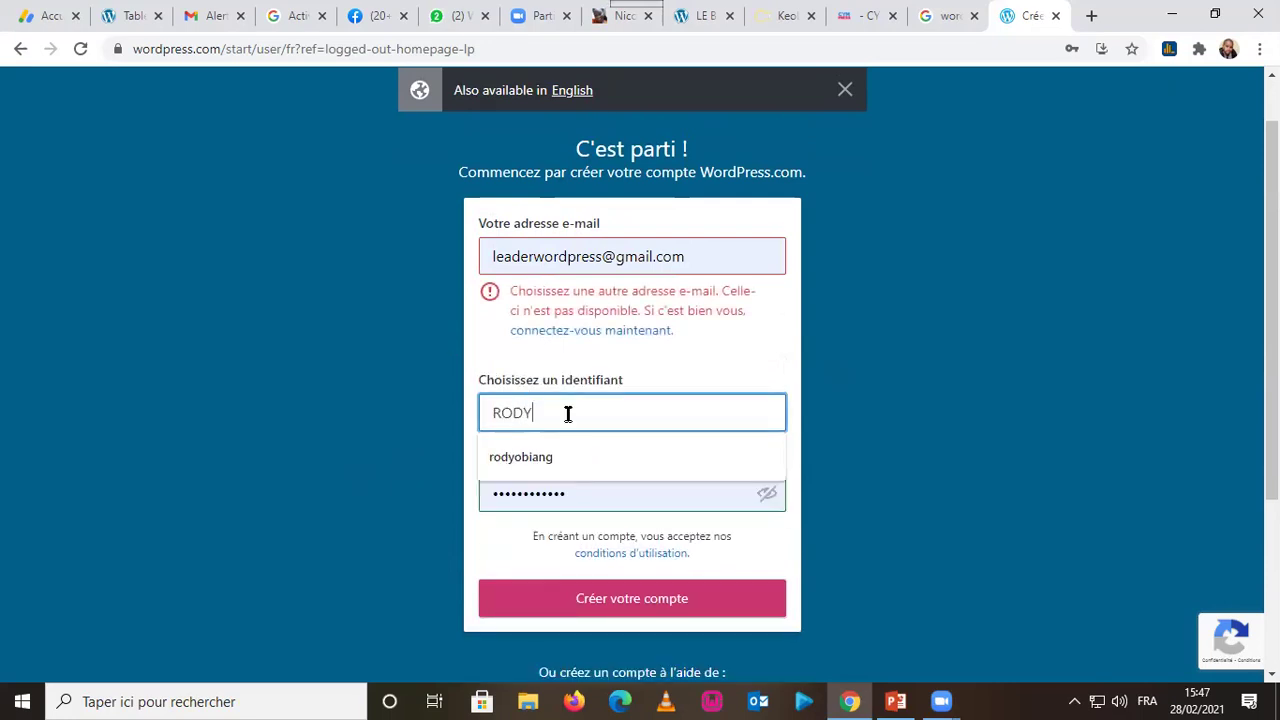
{"action": "left_click", "coordinate": [981, 418]}
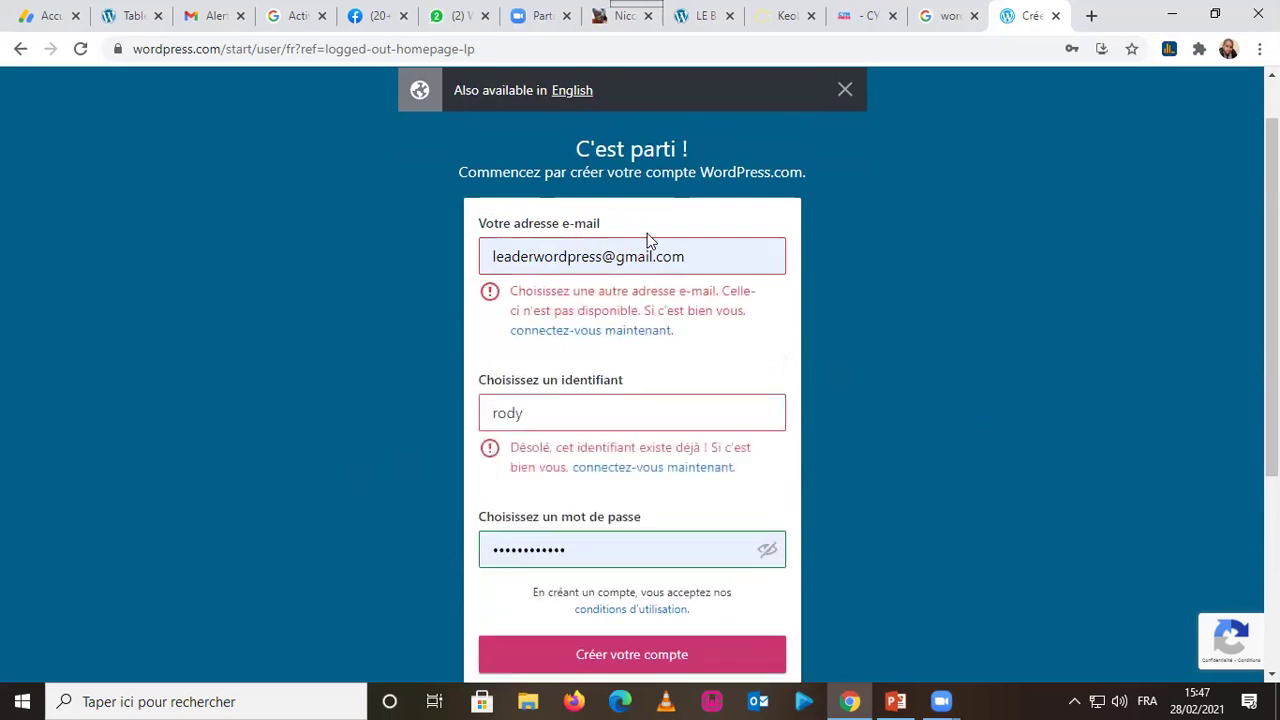
{"action": "left_click", "coordinate": [620, 666]}
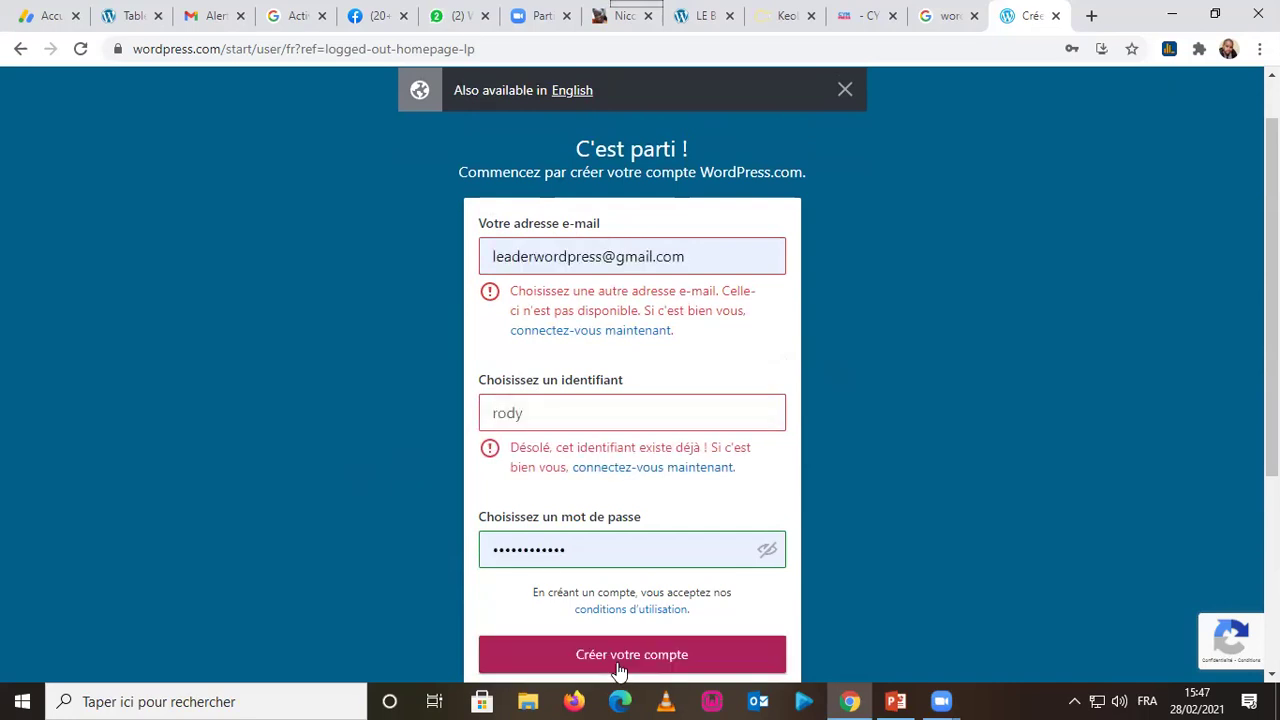
Step: Sign up with Google using one of the listed accounts and save the login password in the browser
{"action": "scroll", "coordinate": [1035, 337], "scroll_direction": "down", "scroll_amount": 3}
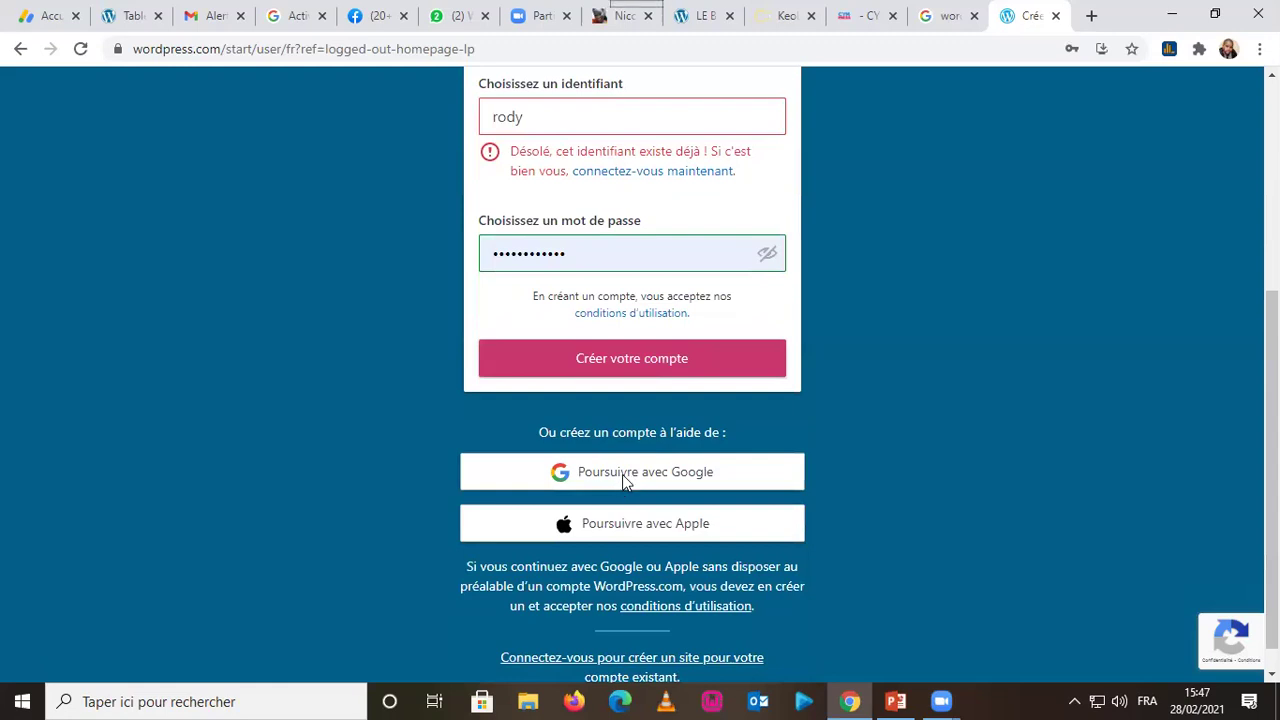
{"action": "left_click", "coordinate": [622, 474]}
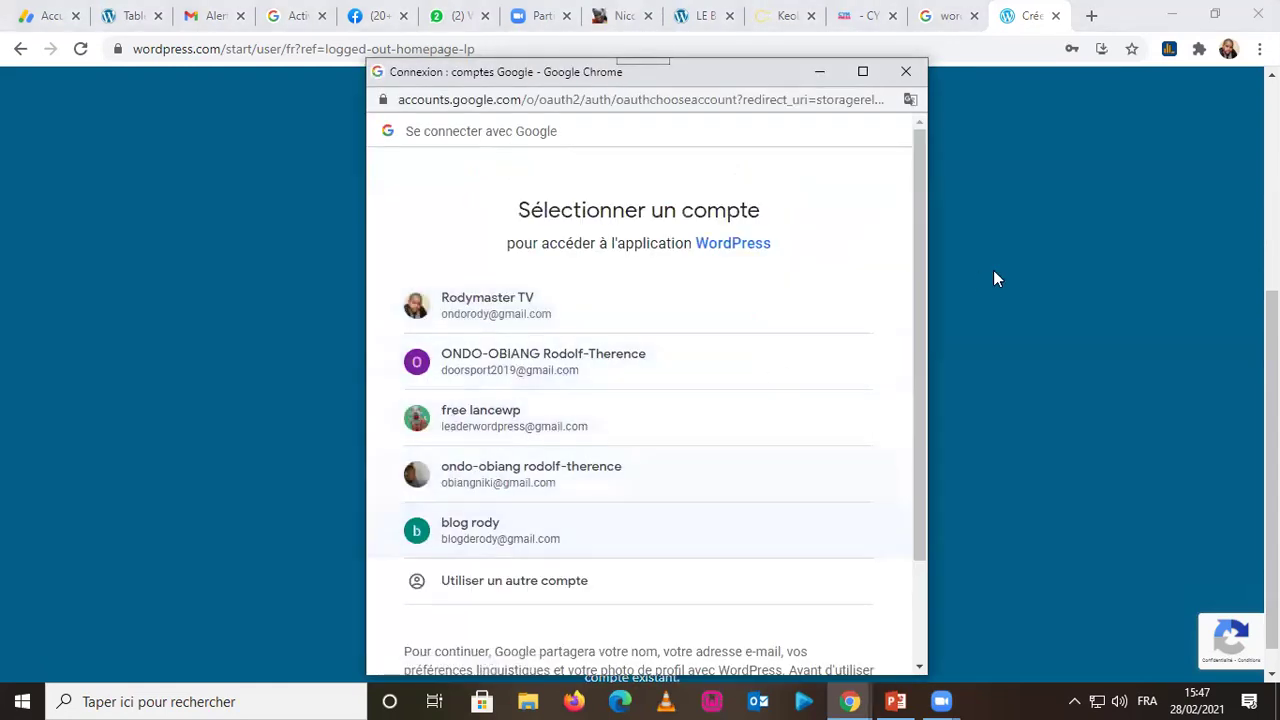
{"action": "left_click_drag", "start_coordinate": [915, 222], "coordinate": [937, 240]}
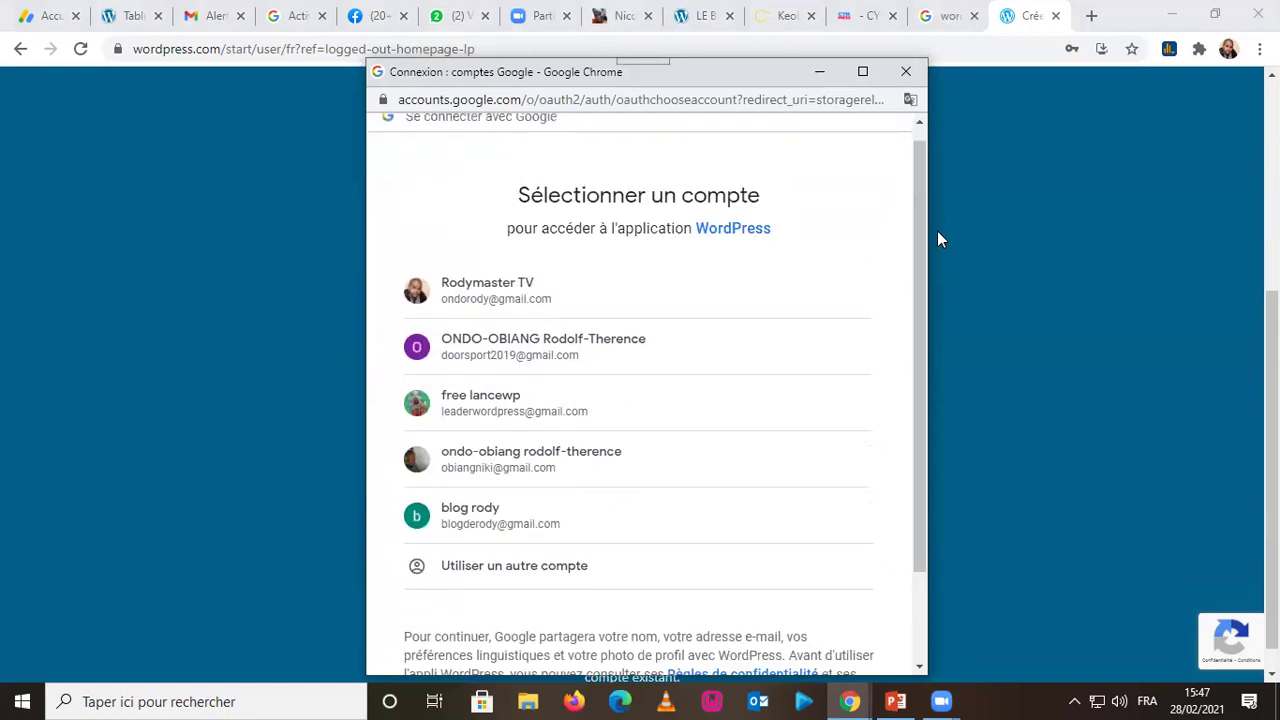
{"action": "left_click", "coordinate": [522, 355]}
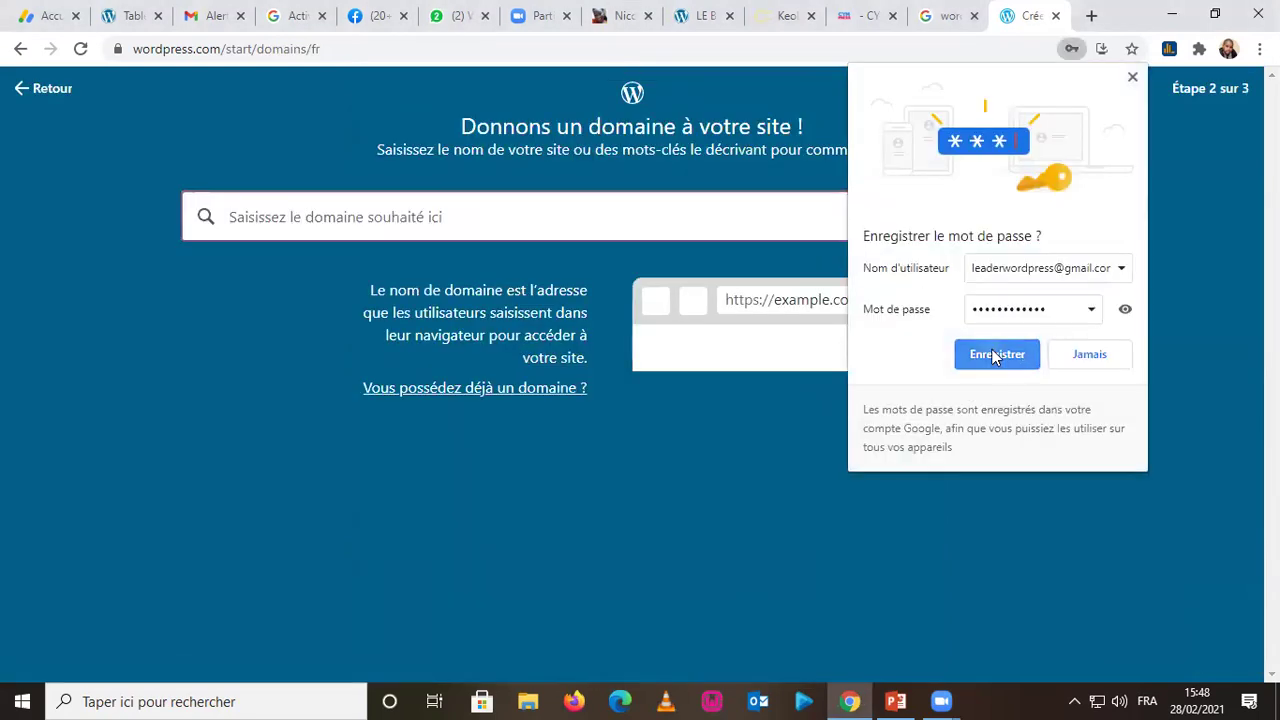
{"action": "left_click", "coordinate": [993, 356]}
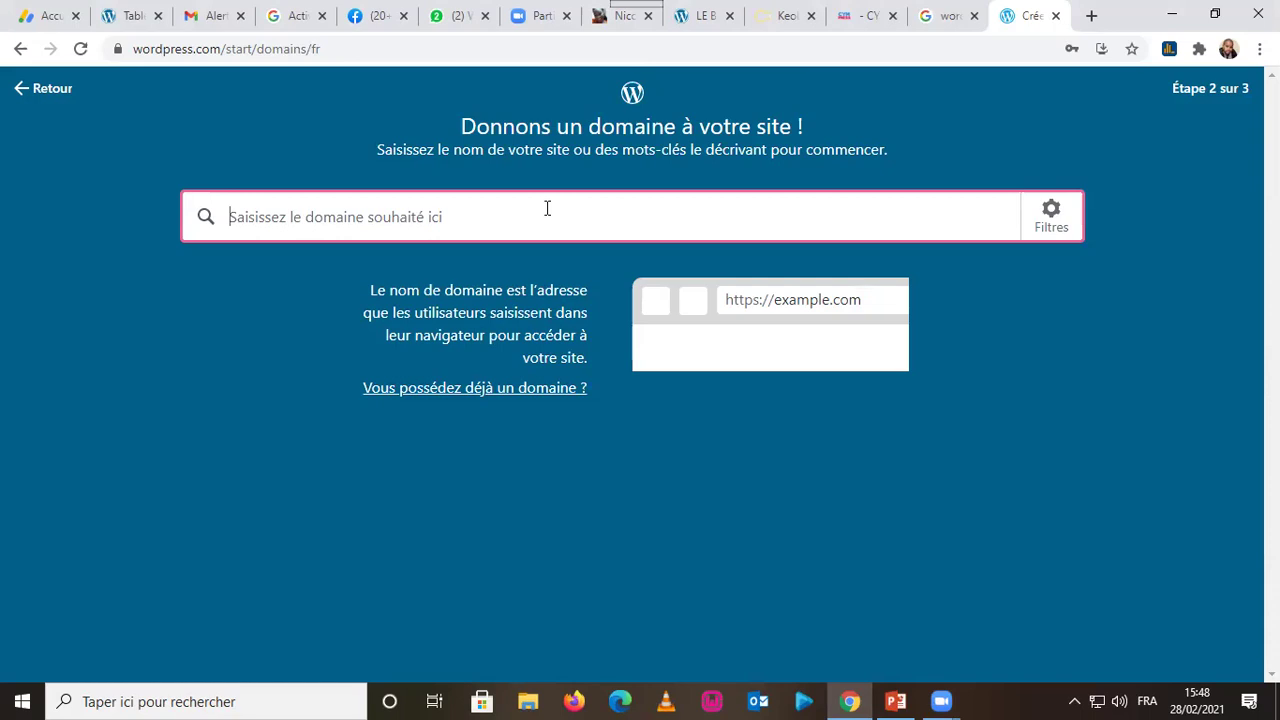
Step: Search for the domain name "blogderody" and examine the offered extensions and their registration and renewal prices
{"action": "type", "text": "ogderody"}
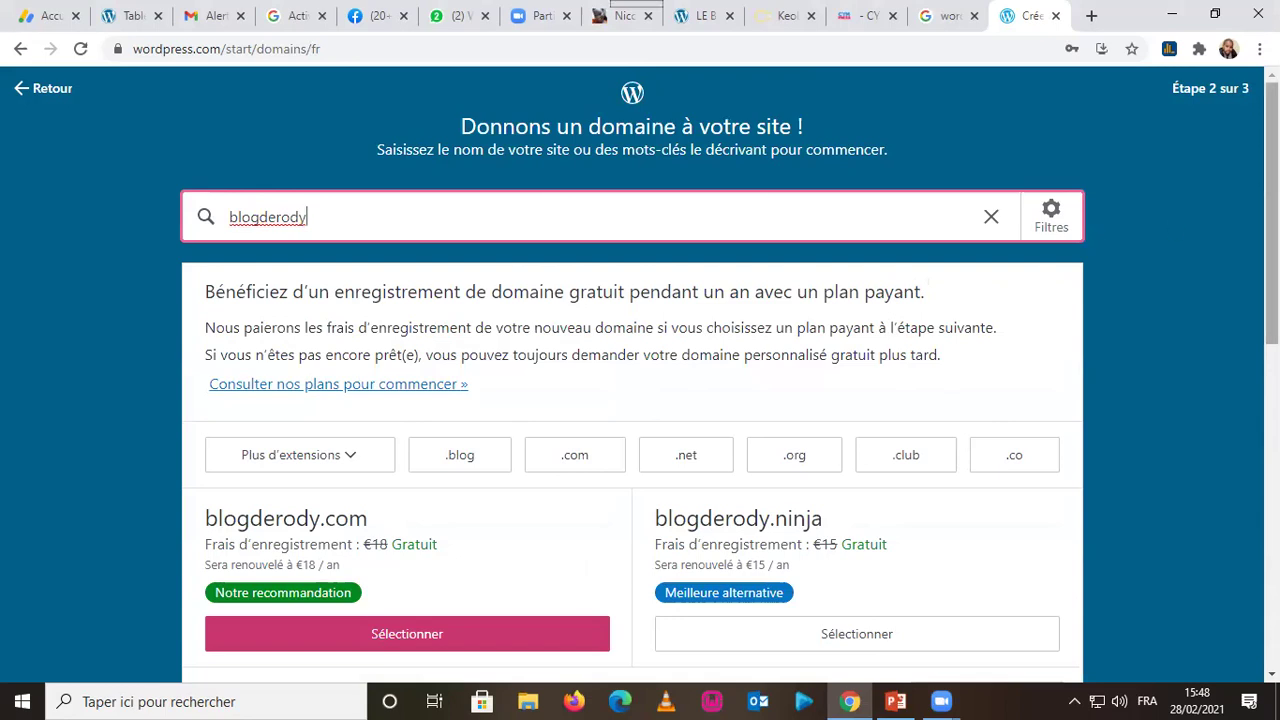
{"action": "mouse_move", "coordinate": [1271, 205]}
{"action": "left_mouse_down"}
{"action": "mouse_move", "coordinate": [1271, 233]}
{"action": "mouse_move", "coordinate": [1271, 207]}
{"action": "left_mouse_up"}
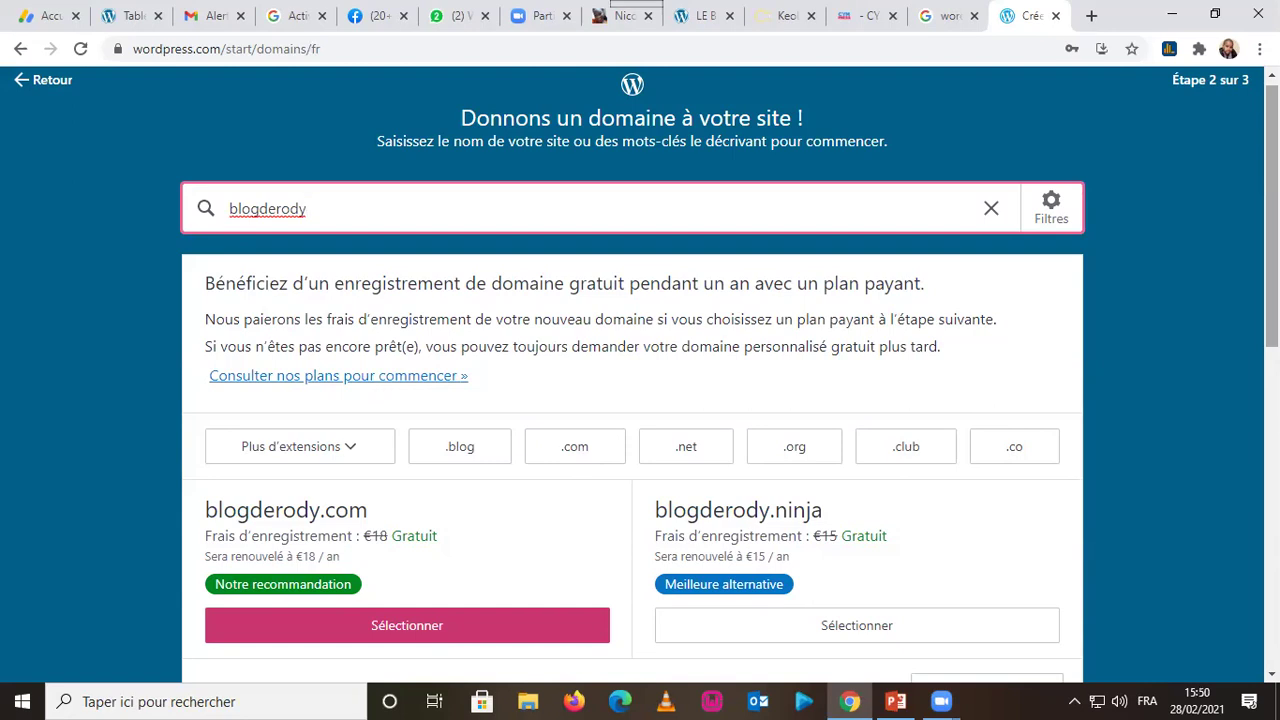
{"action": "scroll", "coordinate": [632, 400], "scroll_direction": "down", "scroll_amount": 3}
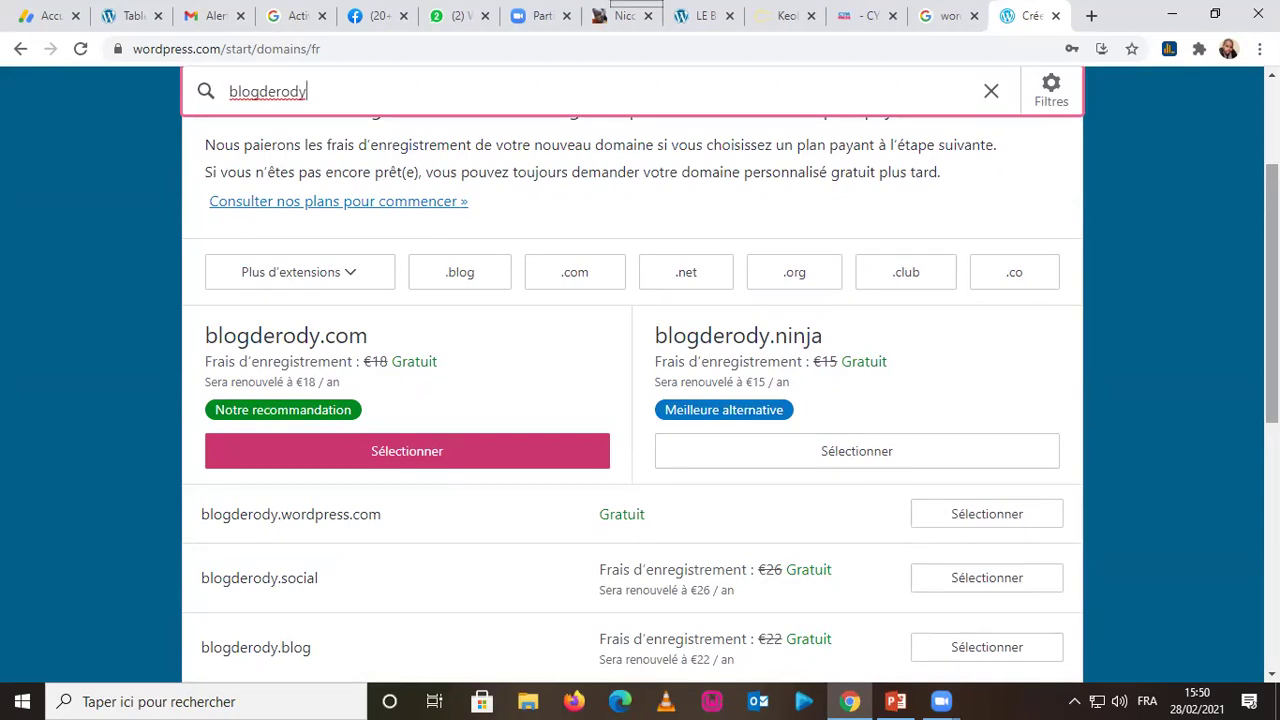
{"action": "scroll", "coordinate": [436, 383], "scroll_direction": "down", "scroll_amount": 2}
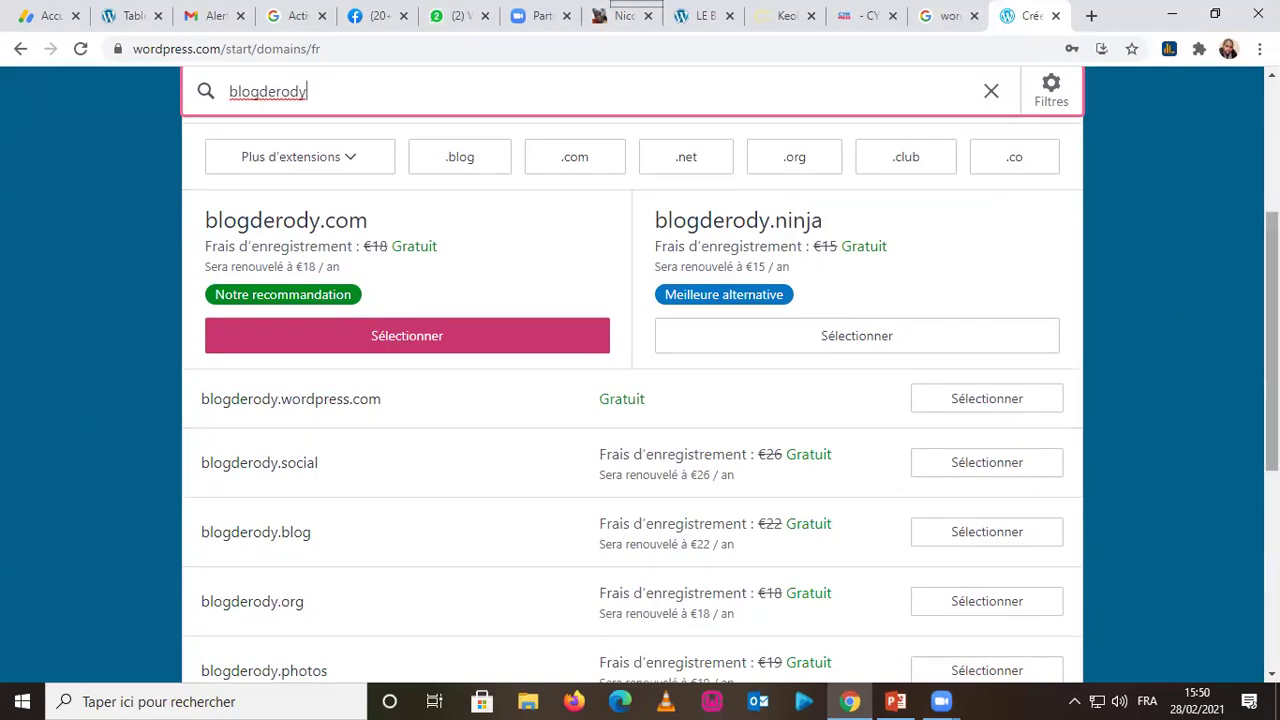
{"action": "scroll", "coordinate": [455, 377], "scroll_direction": "down", "scroll_amount": 2}
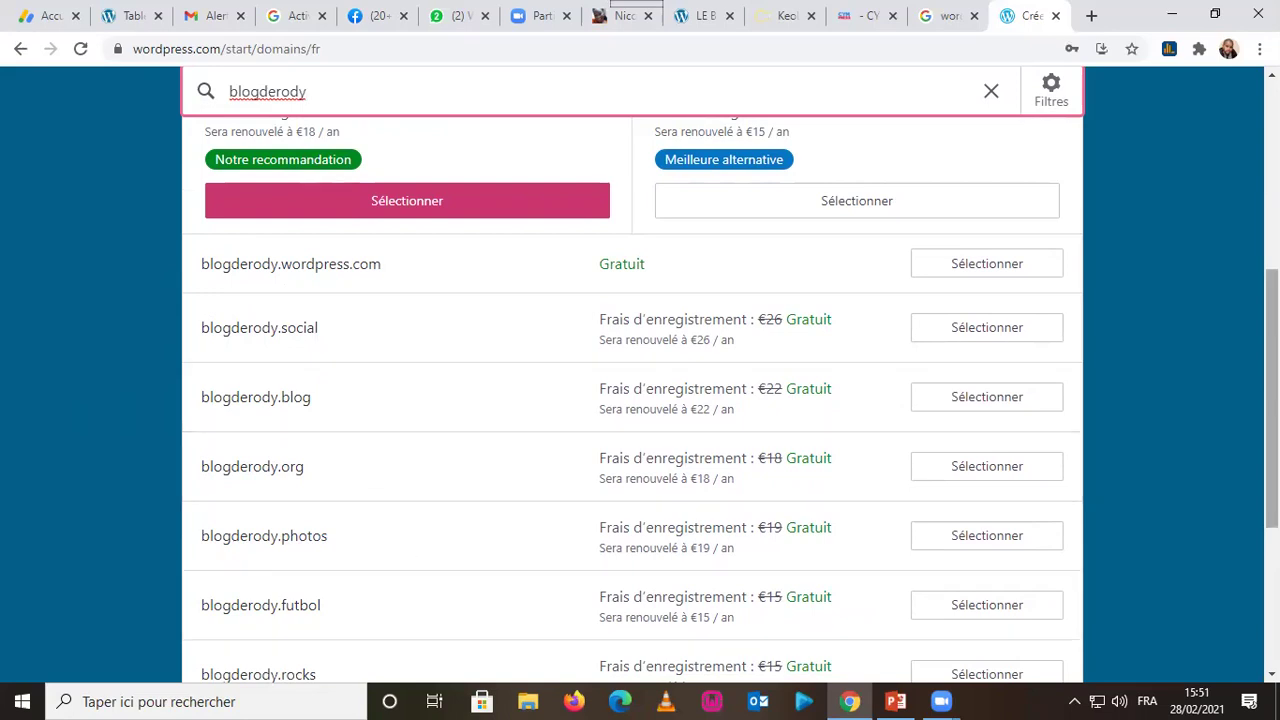
{"action": "scroll", "coordinate": [632, 400], "scroll_direction": "down", "scroll_amount": 3}
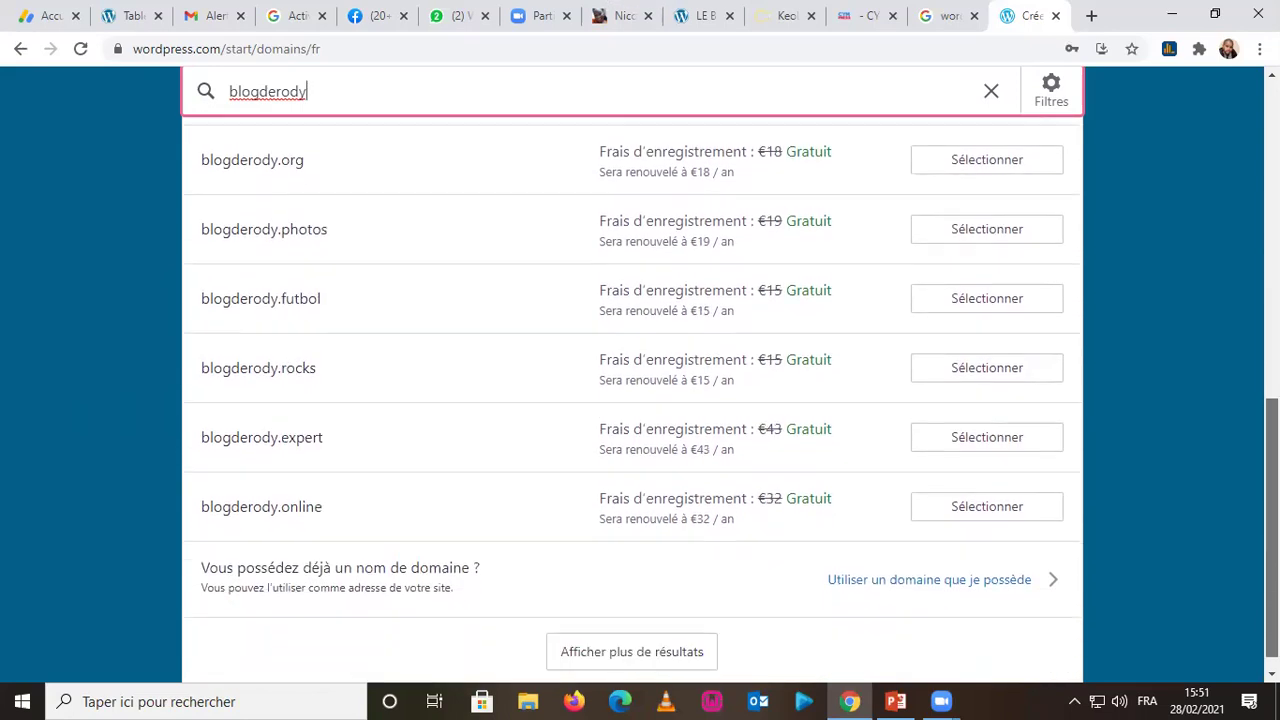
{"action": "scroll", "coordinate": [632, 400], "scroll_direction": "down", "scroll_amount": 1}
{"action": "scroll", "coordinate": [632, 400], "scroll_direction": "up", "scroll_amount": 1}
{"action": "scroll", "coordinate": [632, 400], "scroll_direction": "down", "scroll_amount": 1}
{"action": "scroll", "coordinate": [632, 400], "scroll_direction": "up", "scroll_amount": 4}
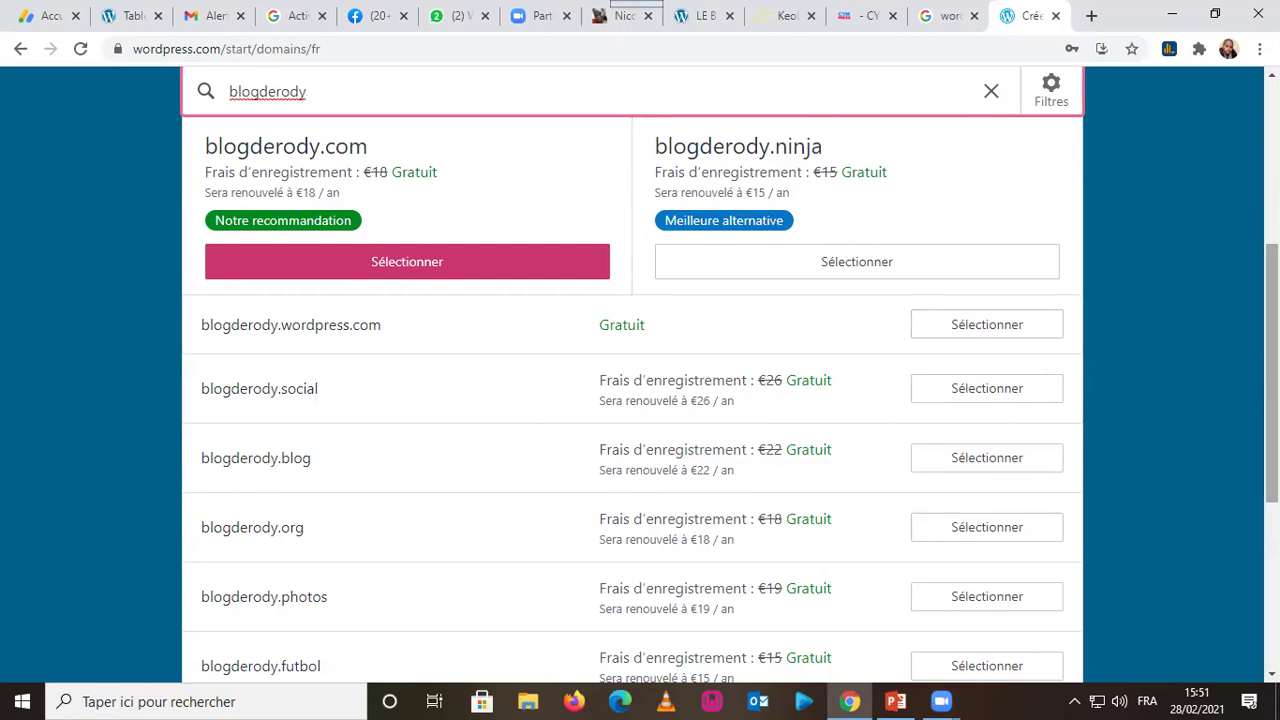
{"action": "scroll", "coordinate": [632, 400], "scroll_direction": "up", "scroll_amount": 2}
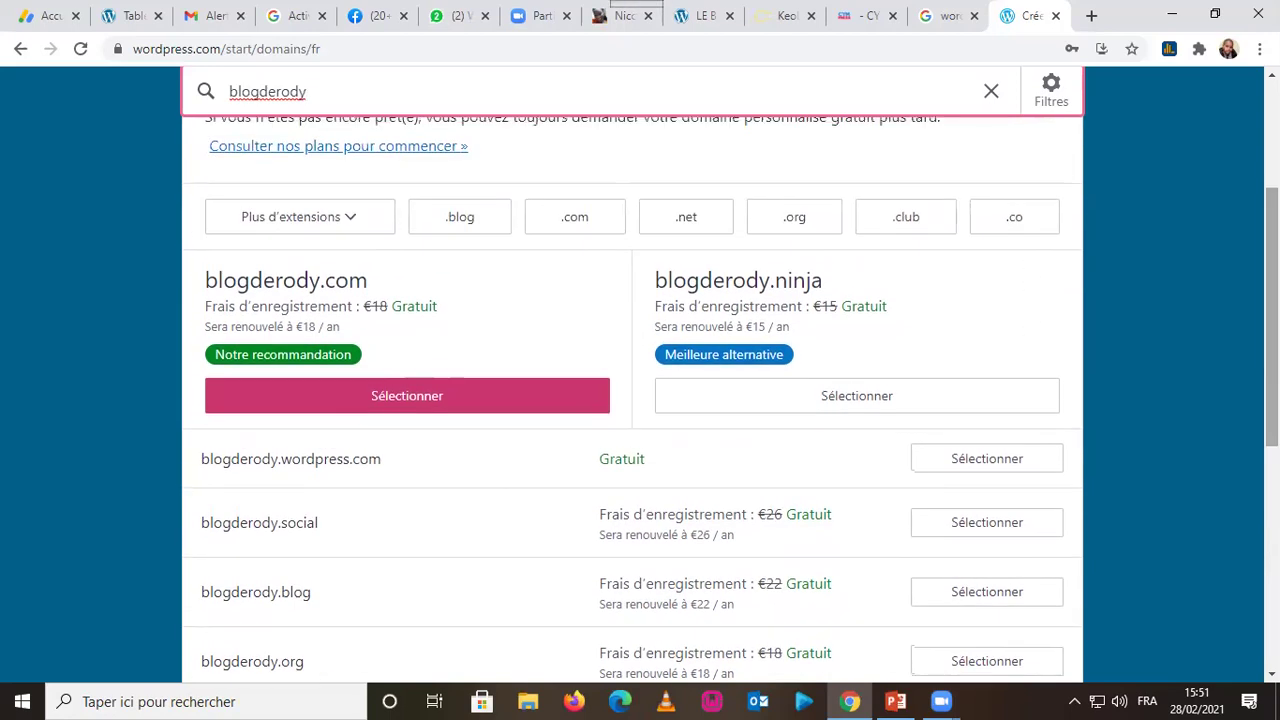
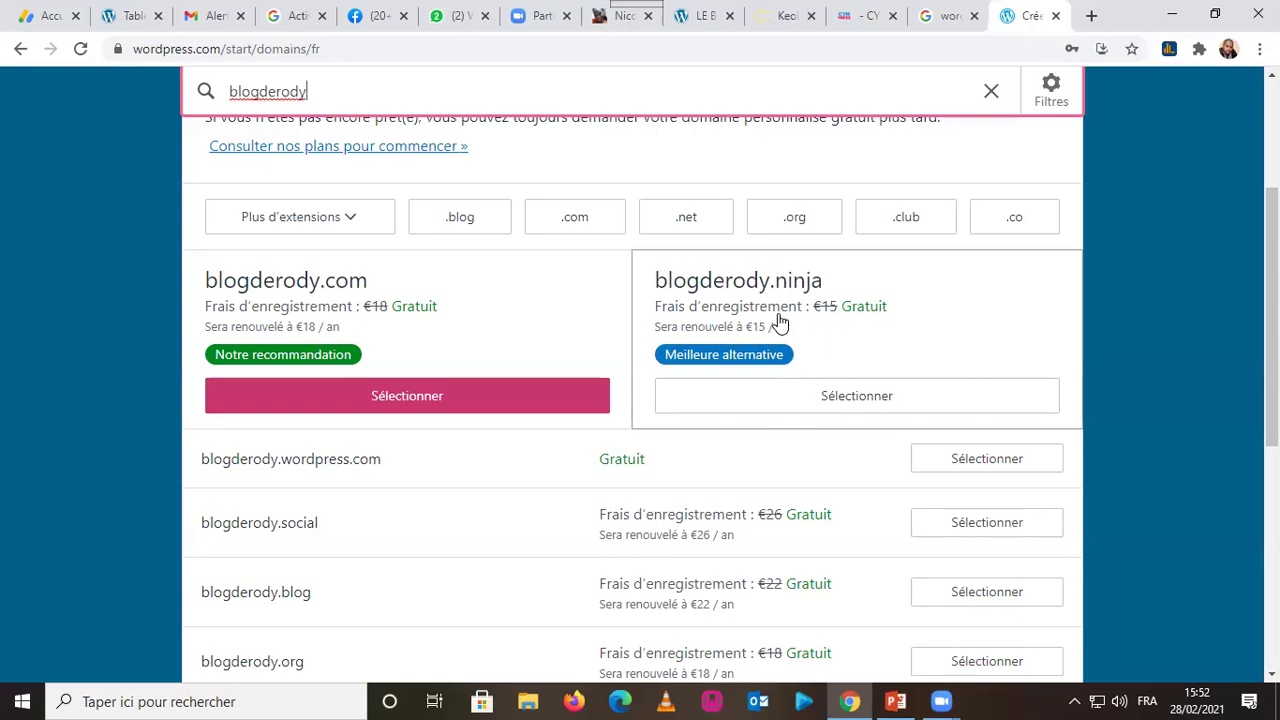
Step: Select the free address blogderody.wordpress.com for the site and look over the Personnel, Premium, Business and eCommerce plans
{"action": "right_click", "coordinate": [835, 390]}
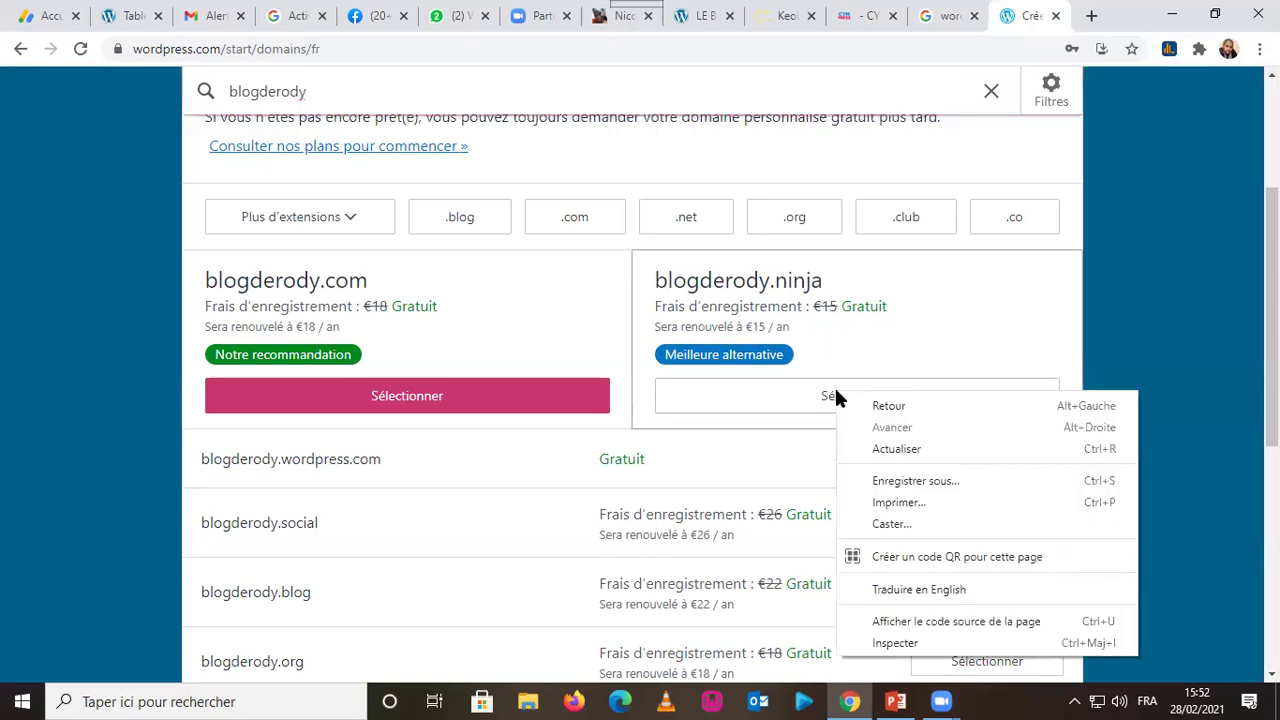
{"action": "left_click", "coordinate": [1216, 305]}
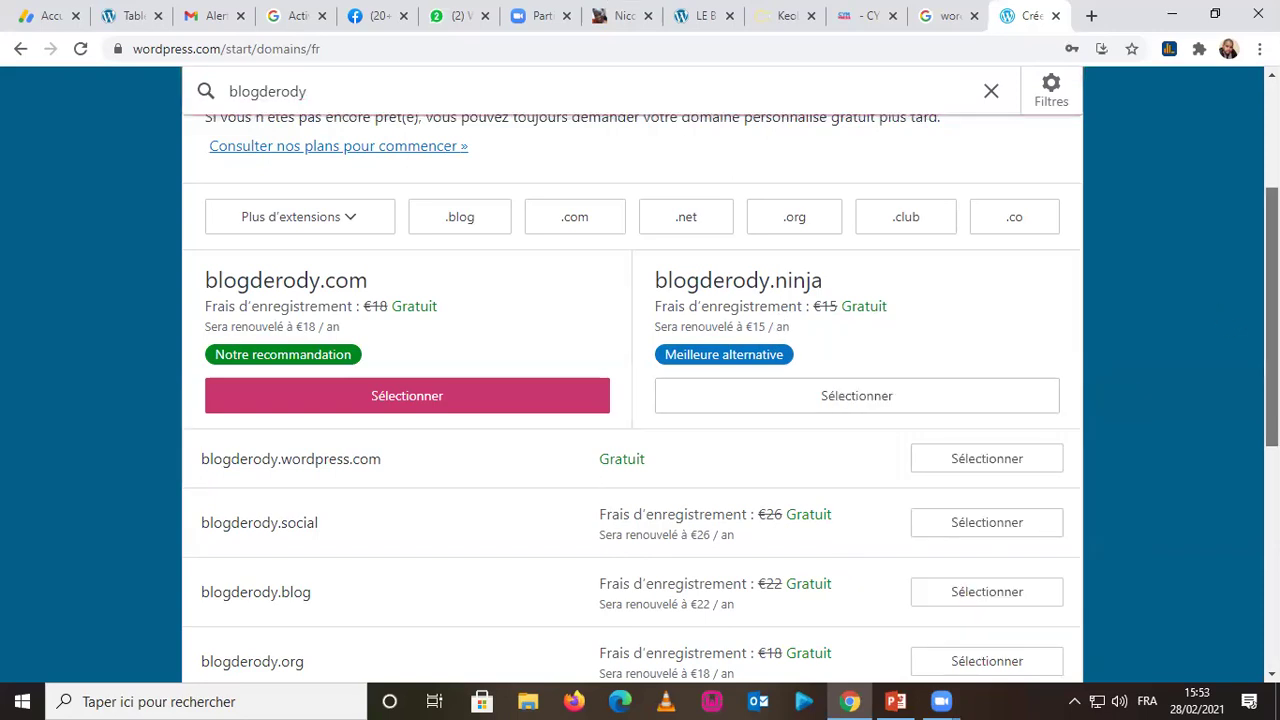
{"action": "scroll", "coordinate": [1271, 320], "scroll_direction": "down", "scroll_amount": 1}
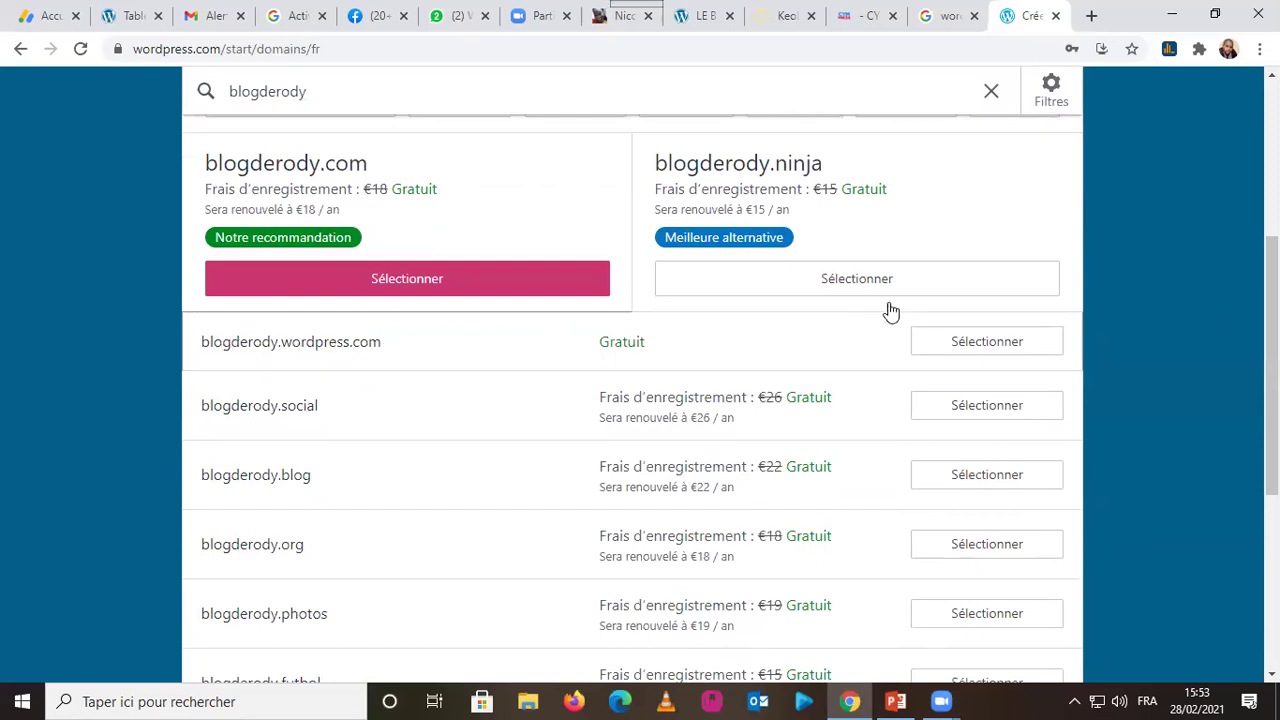
{"action": "left_click", "coordinate": [967, 342]}
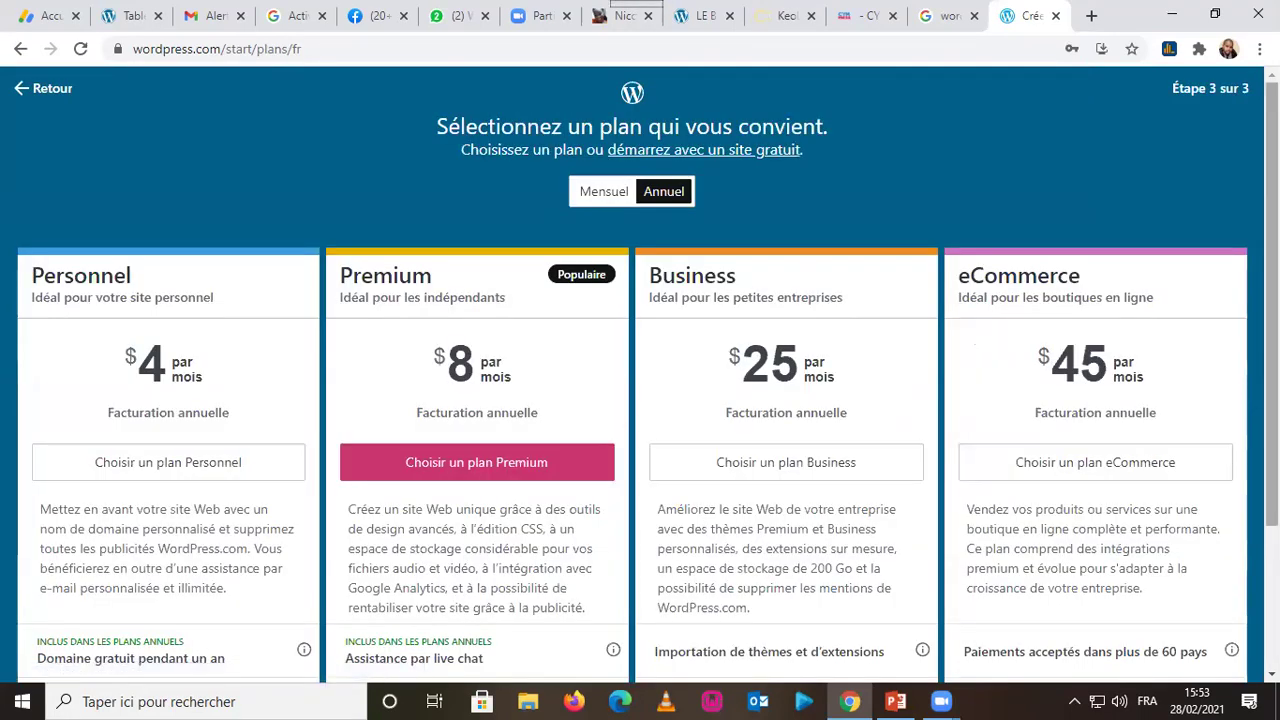
{"action": "scroll", "coordinate": [640, 374], "scroll_direction": "down", "scroll_amount": 3}
{"action": "scroll", "coordinate": [640, 374], "scroll_direction": "up", "scroll_amount": 3}
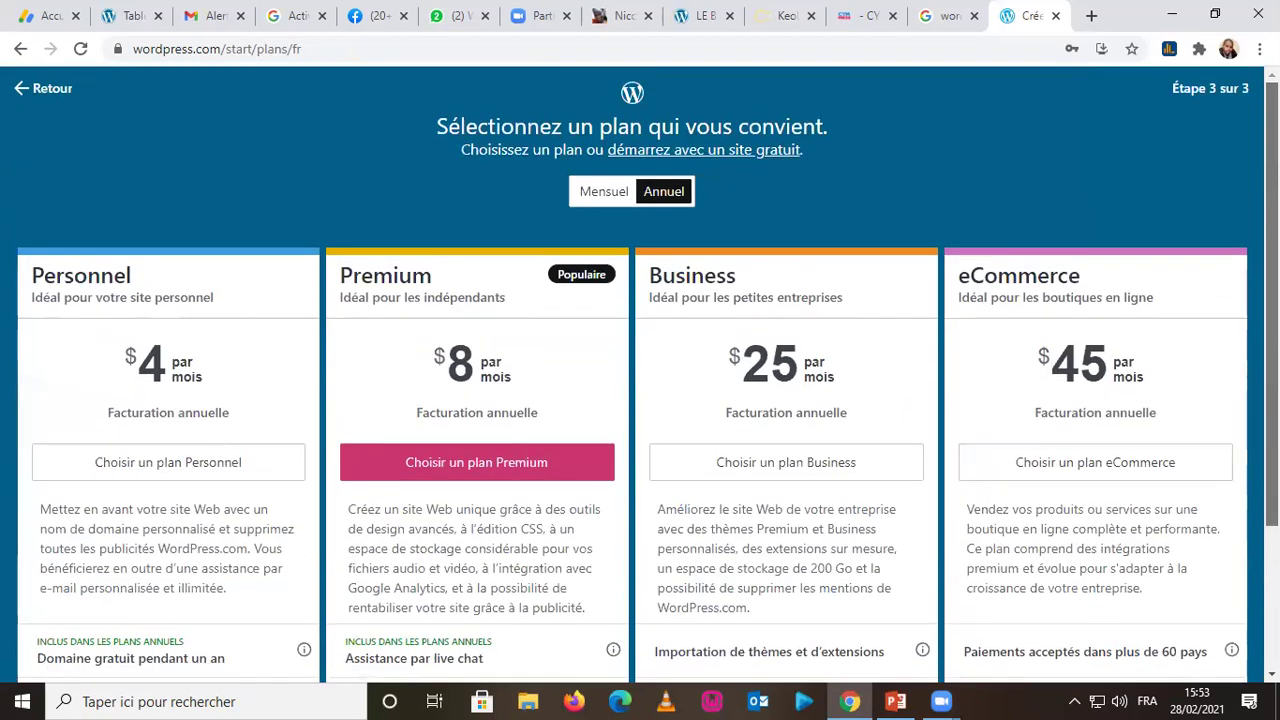
Step: Compare the monthly and annual prices and the included features of the Personnel, Premium, Business and eCommerce plans
{"action": "scroll", "coordinate": [640, 374], "scroll_direction": "down", "scroll_amount": 2}
{"action": "scroll", "coordinate": [640, 374], "scroll_direction": "up", "scroll_amount": 2}
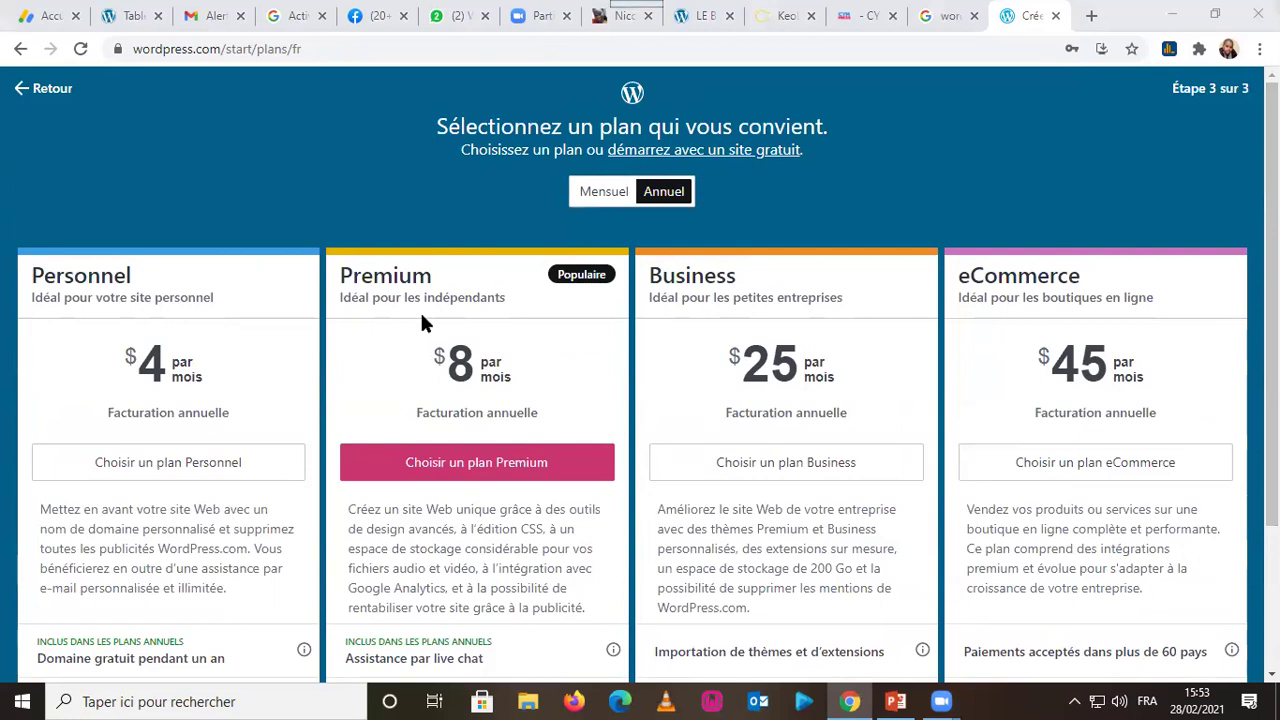
{"action": "scroll", "coordinate": [640, 370], "scroll_direction": "down", "scroll_amount": 2}
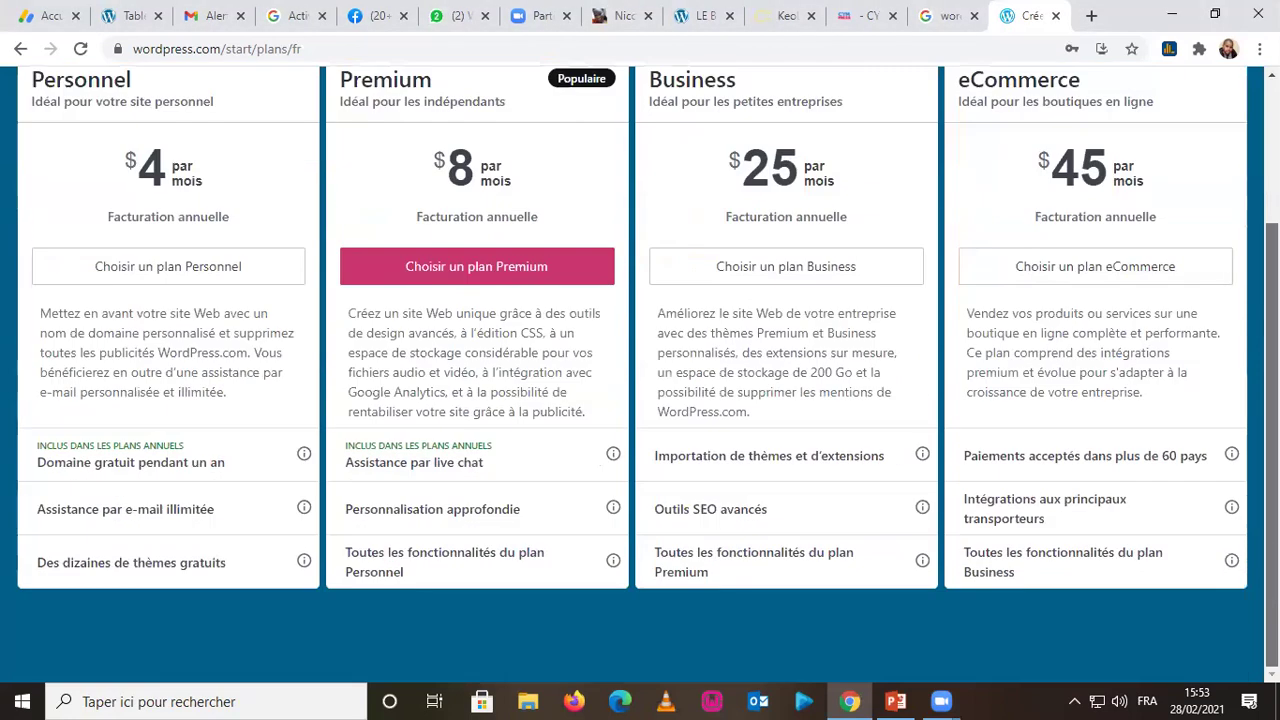
{"action": "scroll", "coordinate": [249, 280], "scroll_direction": "up", "scroll_amount": 1}
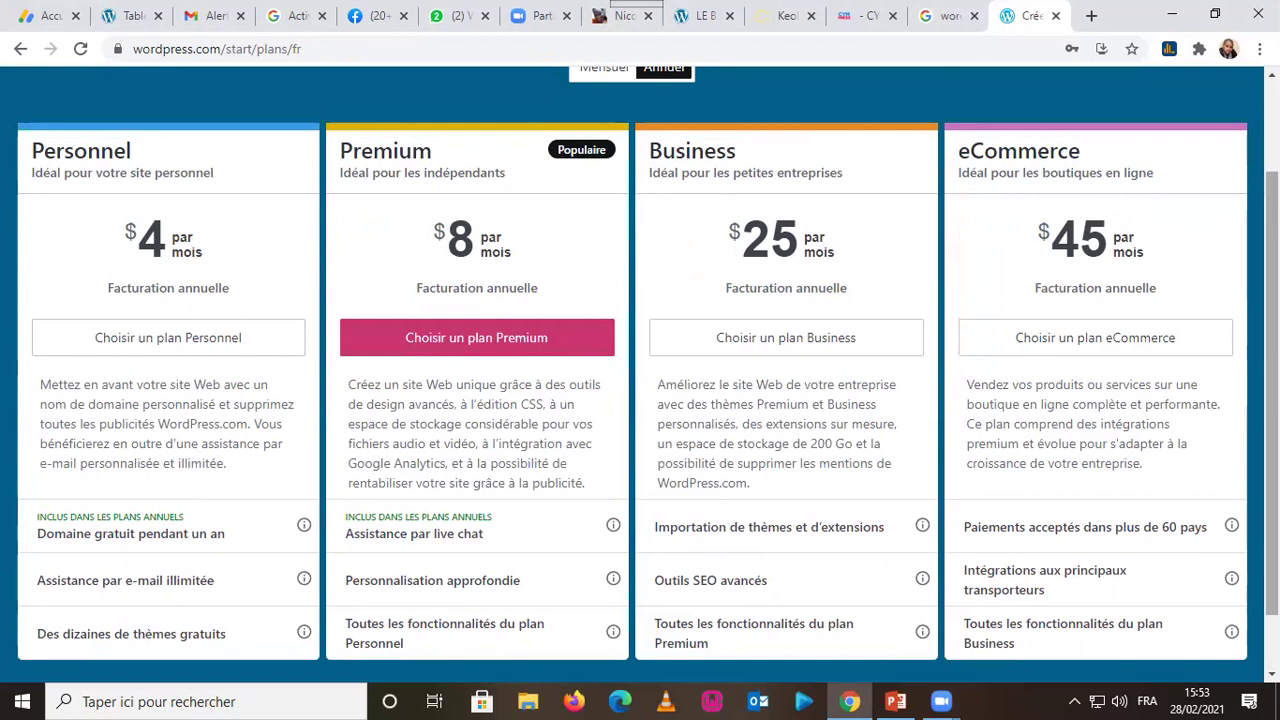
{"action": "scroll", "coordinate": [640, 376], "scroll_direction": "up", "scroll_amount": 2}
{"action": "scroll", "coordinate": [640, 376], "scroll_direction": "down", "scroll_amount": 3}
{"action": "scroll", "coordinate": [640, 376], "scroll_direction": "up", "scroll_amount": 3}
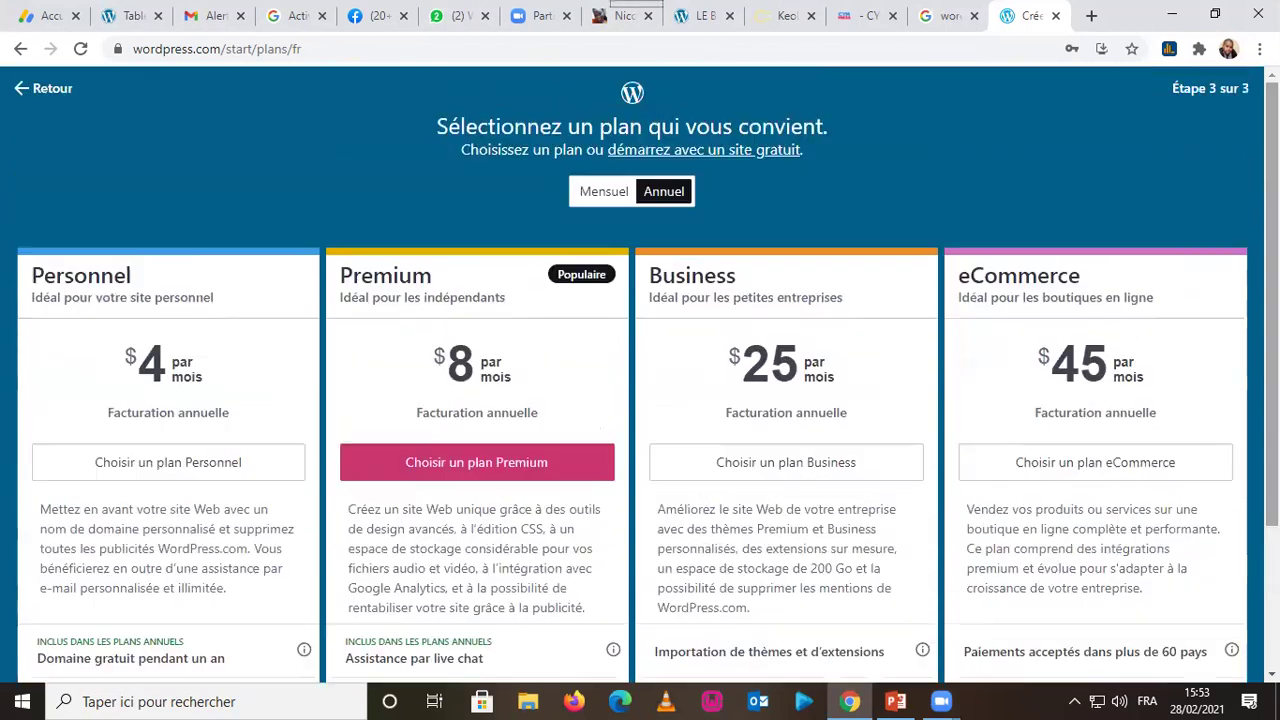
{"action": "left_click", "coordinate": [628, 192]}
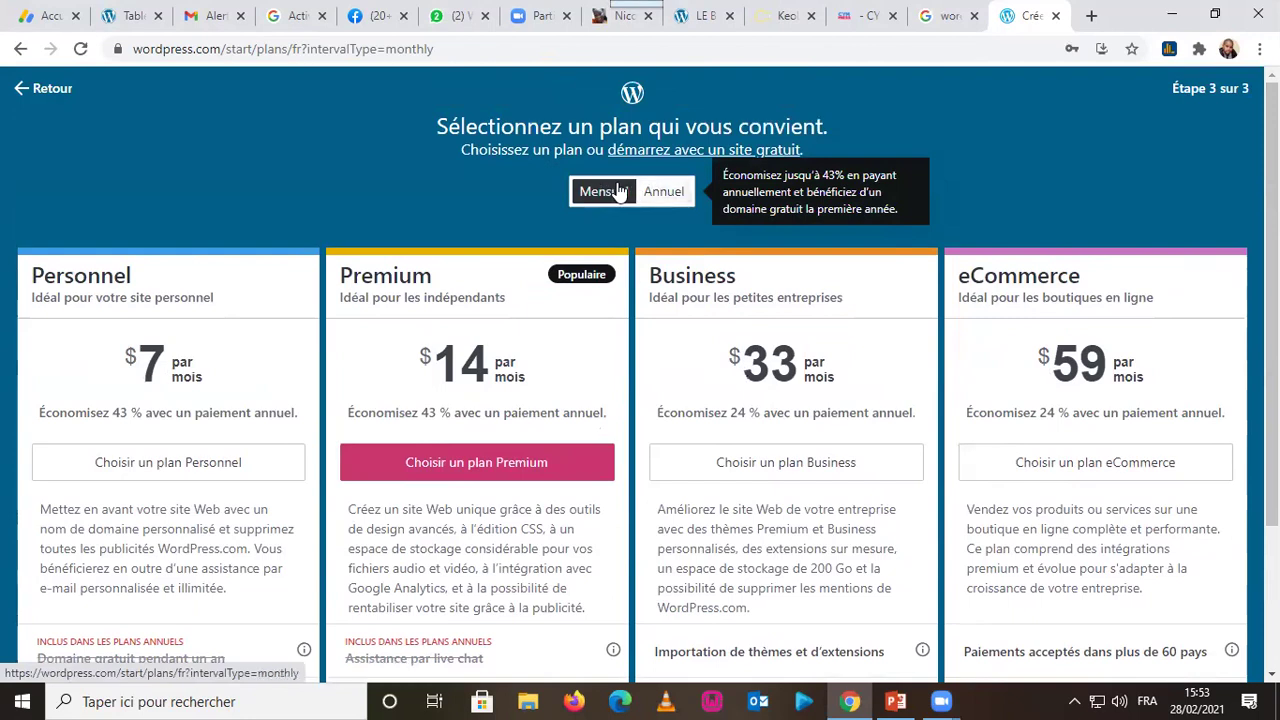
{"action": "left_click", "coordinate": [645, 192]}
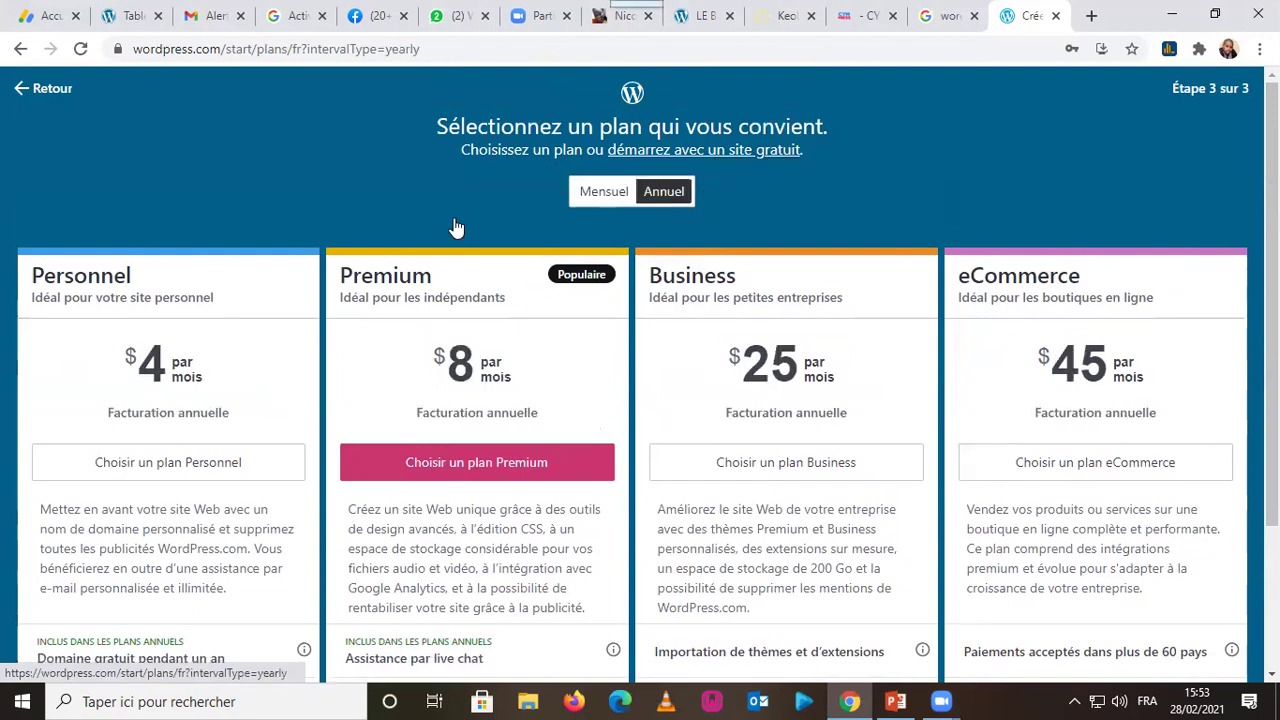
Step: Choose the Personnel plan with annual billing, look over its order page, and close the checkout without paying
{"action": "scroll", "coordinate": [1090, 318], "scroll_direction": "down", "scroll_amount": 2}
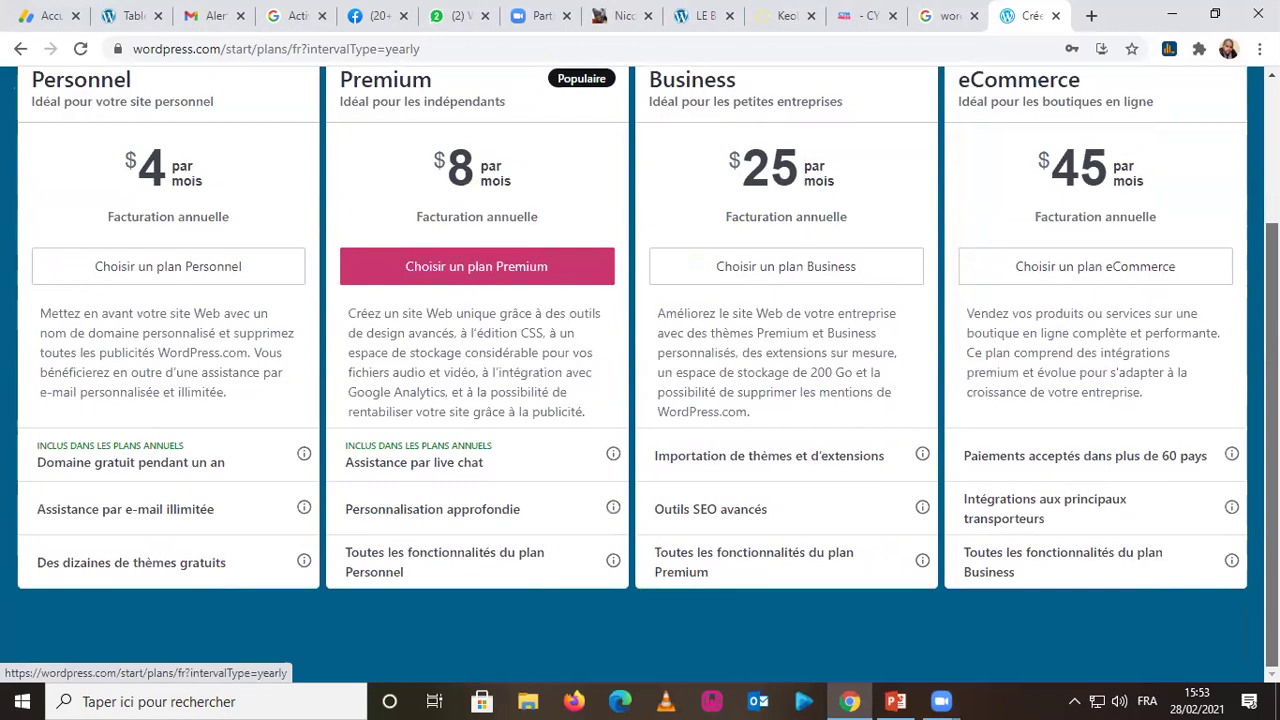
{"action": "left_click", "coordinate": [168, 266]}
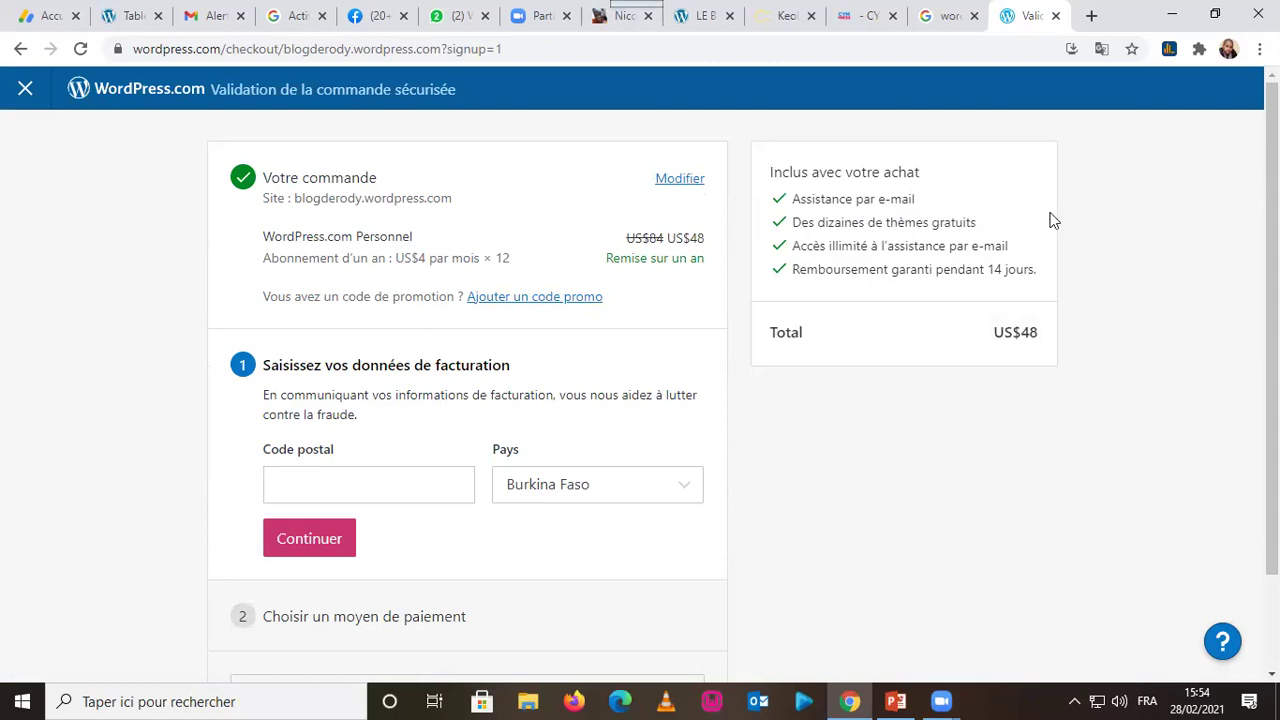
{"action": "scroll", "coordinate": [470, 330], "scroll_direction": "down", "scroll_amount": 2}
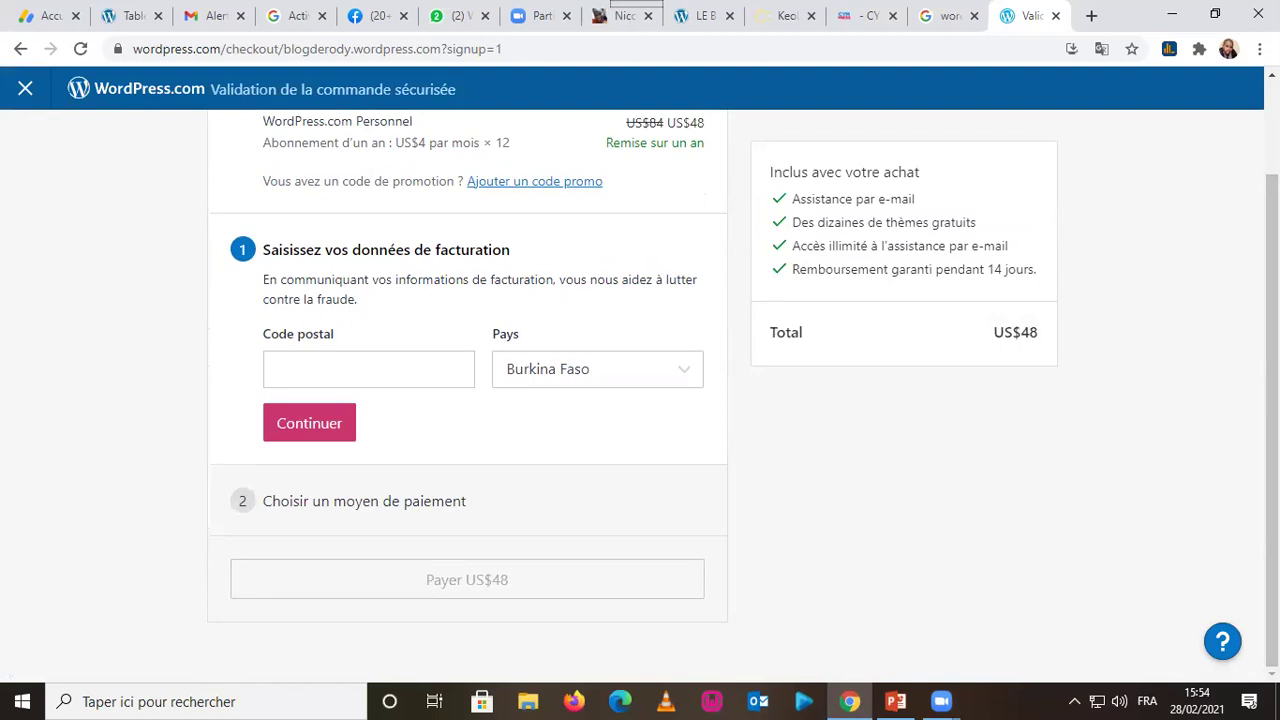
{"action": "scroll", "coordinate": [467, 390], "scroll_direction": "up", "scroll_amount": 2}
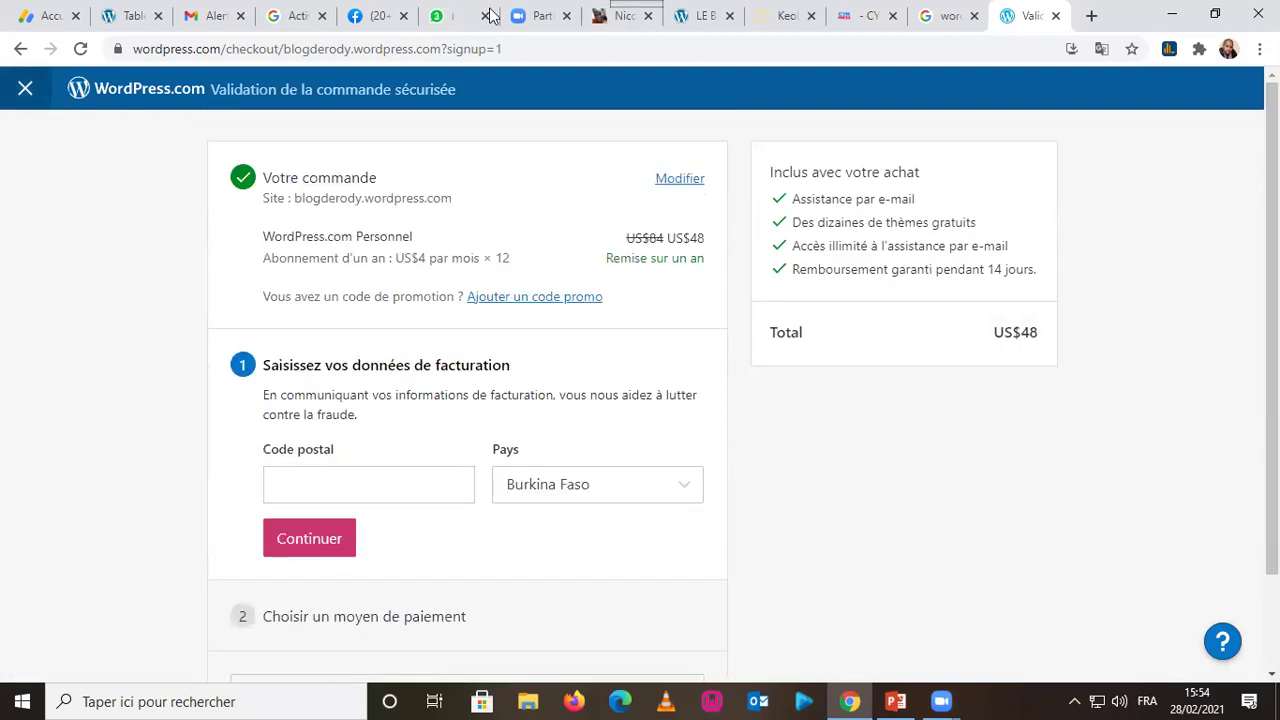
{"action": "left_click", "coordinate": [25, 88]}
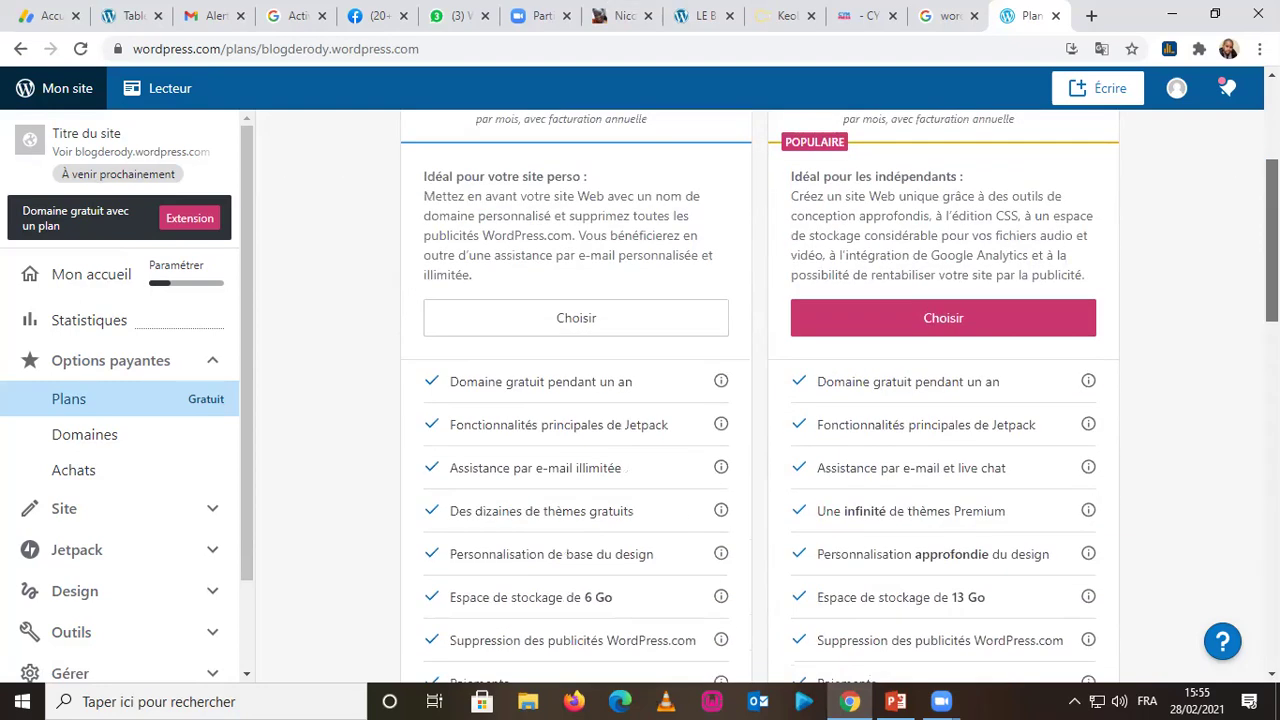
Step: Examine the features listed for the Personnel and Premium plans on the site's Plans page
{"action": "scroll", "coordinate": [760, 400], "scroll_direction": "down", "scroll_amount": 2}
{"action": "scroll", "coordinate": [760, 400], "scroll_direction": "up", "scroll_amount": 5}
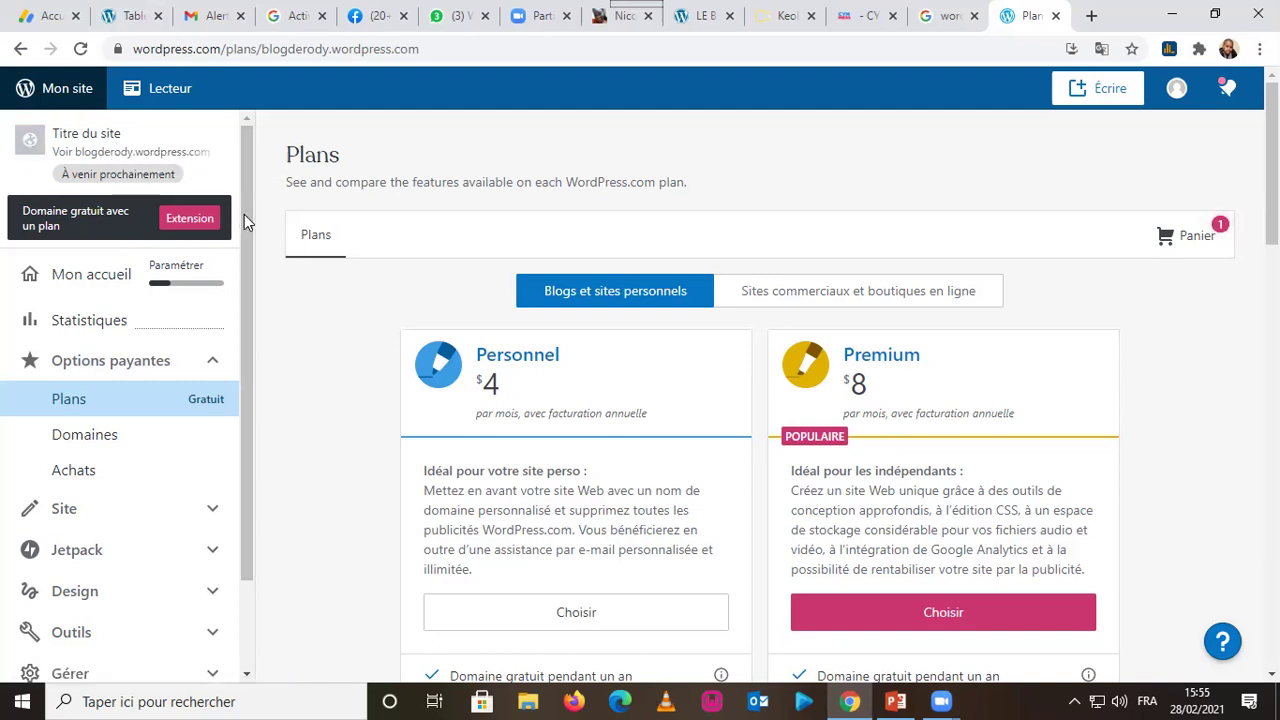
{"action": "scroll", "coordinate": [251, 392], "scroll_direction": "down", "scroll_amount": 2}
{"action": "left_click_drag", "start_coordinate": [261, 447], "coordinate": [246, 119]}
{"action": "scroll", "coordinate": [1272, 165], "scroll_direction": "down", "scroll_amount": 1}
{"action": "scroll", "coordinate": [781, 400], "scroll_direction": "down", "scroll_amount": 5}
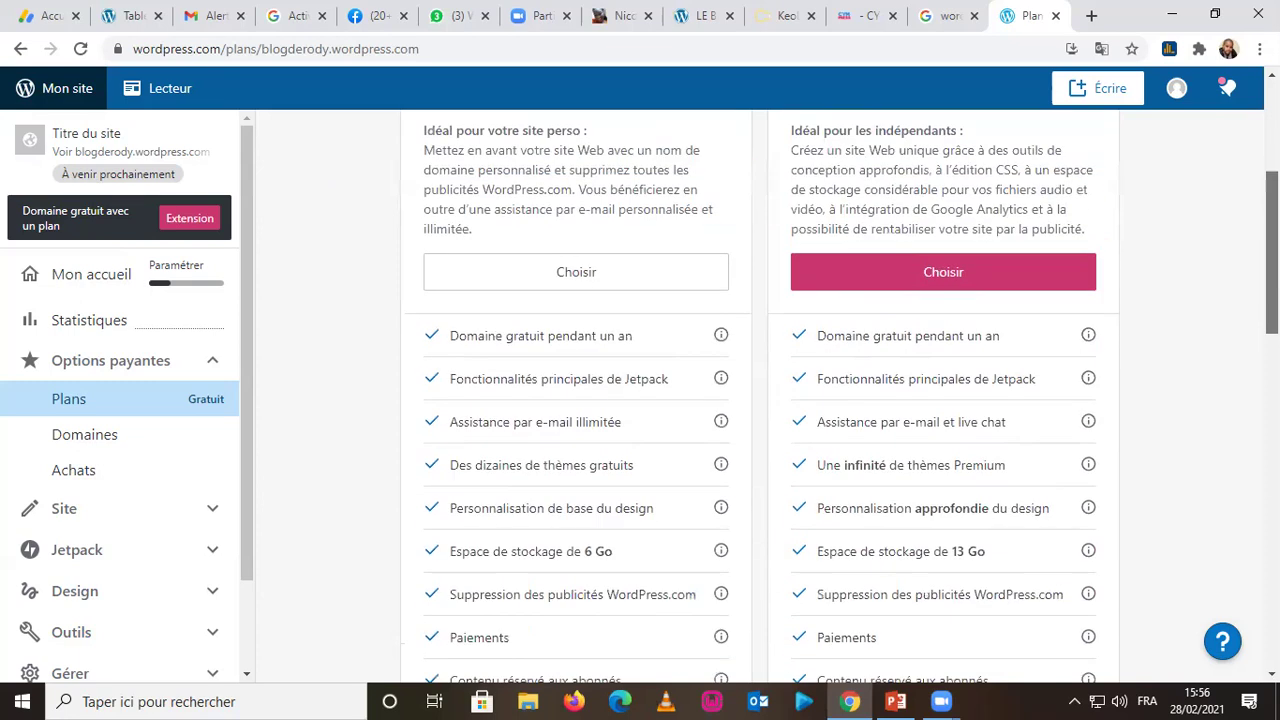
{"action": "scroll", "coordinate": [781, 400], "scroll_direction": "up", "scroll_amount": 3}
{"action": "scroll", "coordinate": [760, 400], "scroll_direction": "up", "scroll_amount": 2}
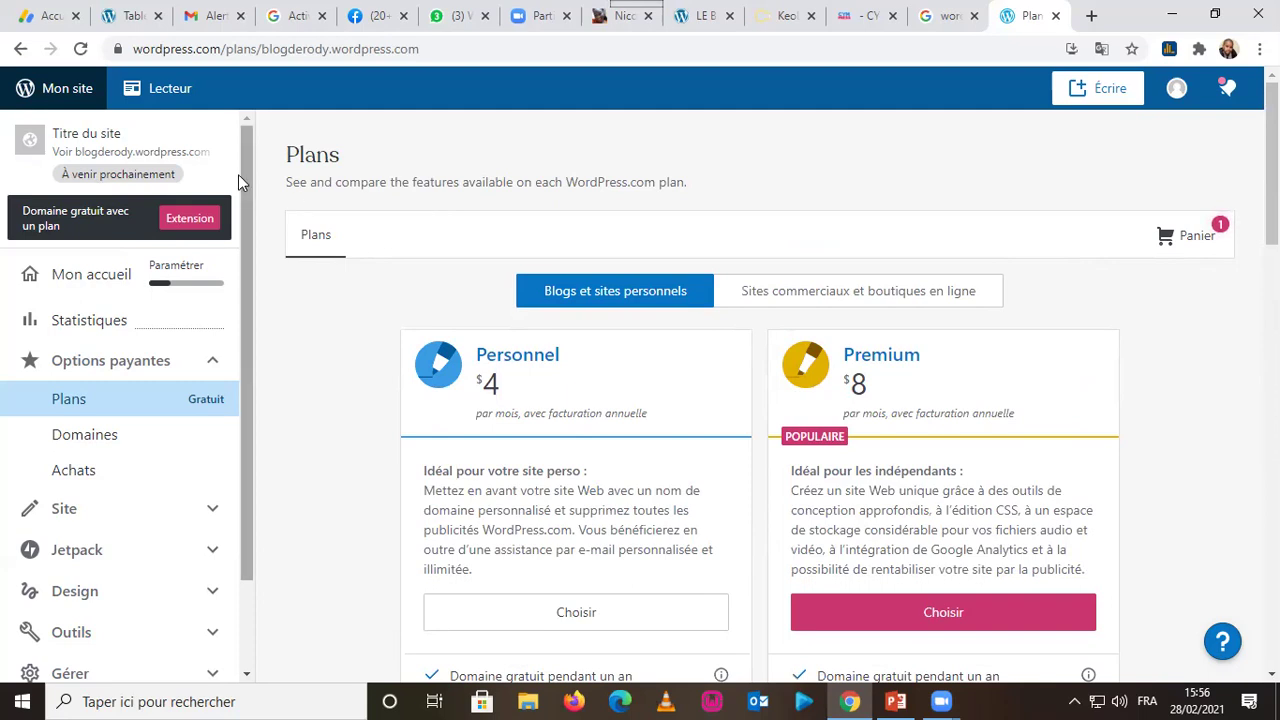
Step: Look through the site's management sections, including the entries under Site, and open its Tableau de bord
{"action": "left_click_drag", "start_coordinate": [249, 170], "coordinate": [249, 281]}
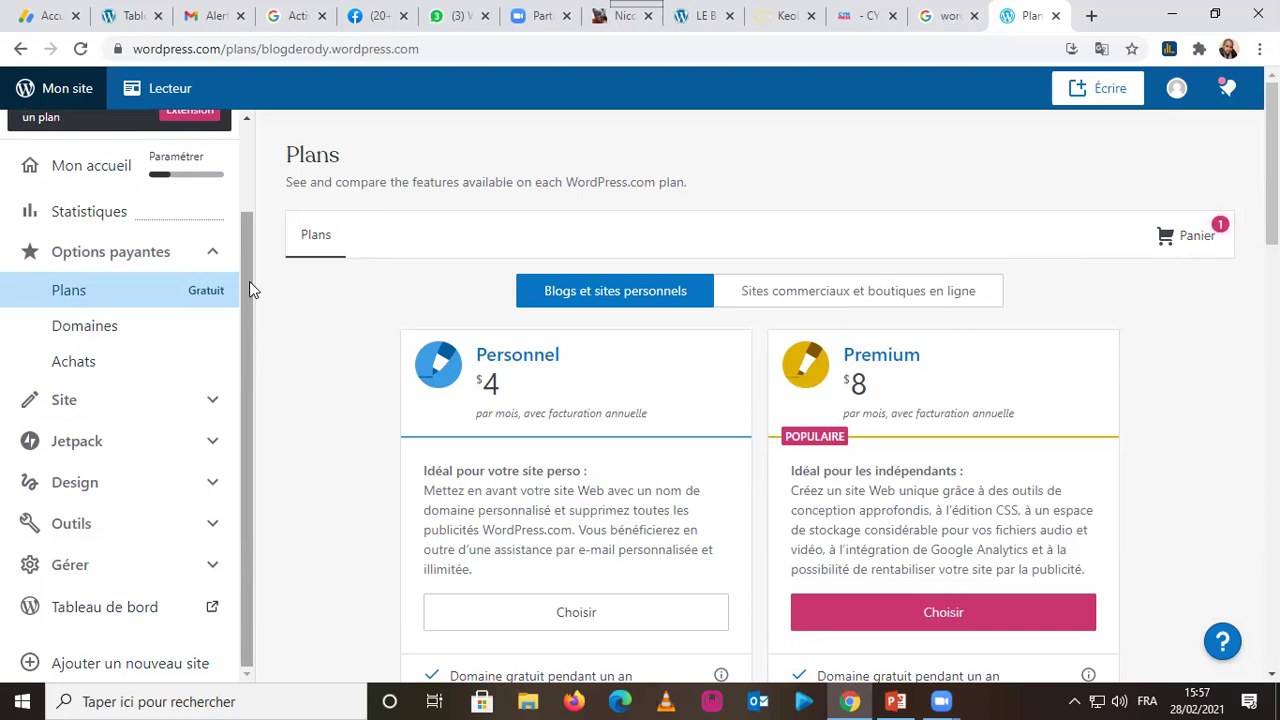
{"action": "left_click_drag", "start_coordinate": [250, 289], "coordinate": [262, 367]}
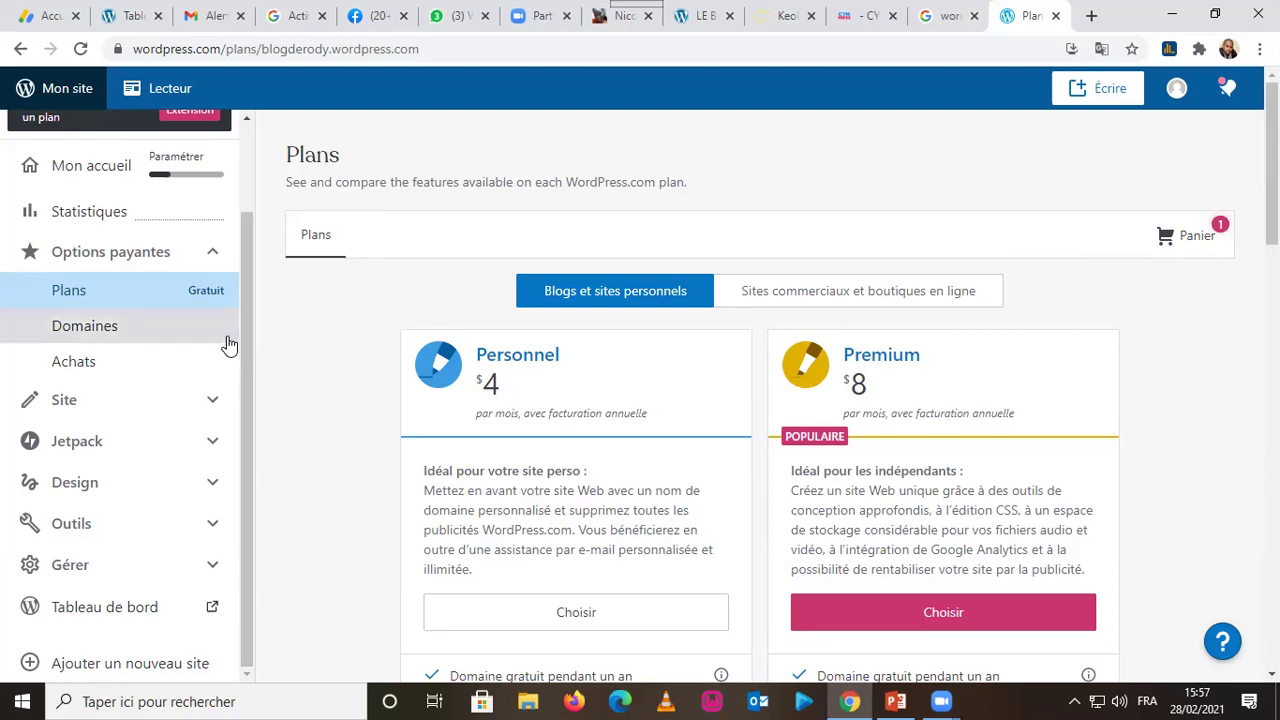
{"action": "left_click_drag", "start_coordinate": [249, 349], "coordinate": [257, 180]}
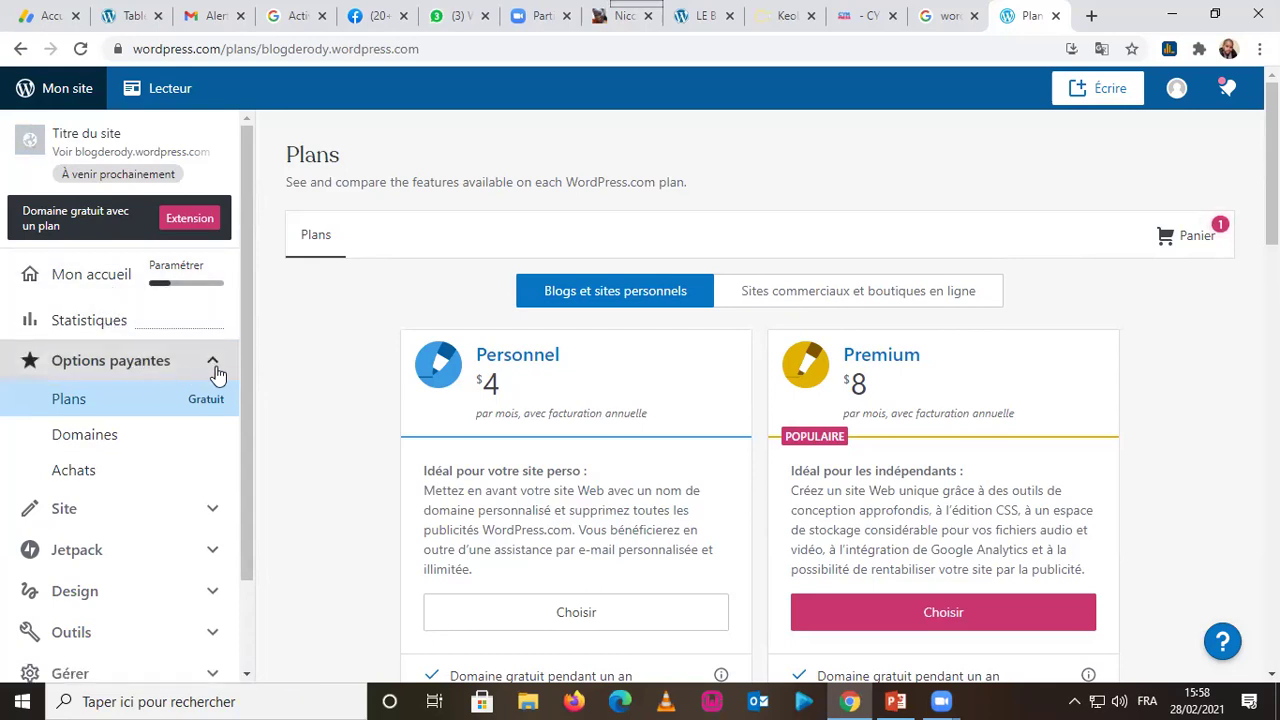
{"action": "left_click_drag", "start_coordinate": [244, 364], "coordinate": [248, 428]}
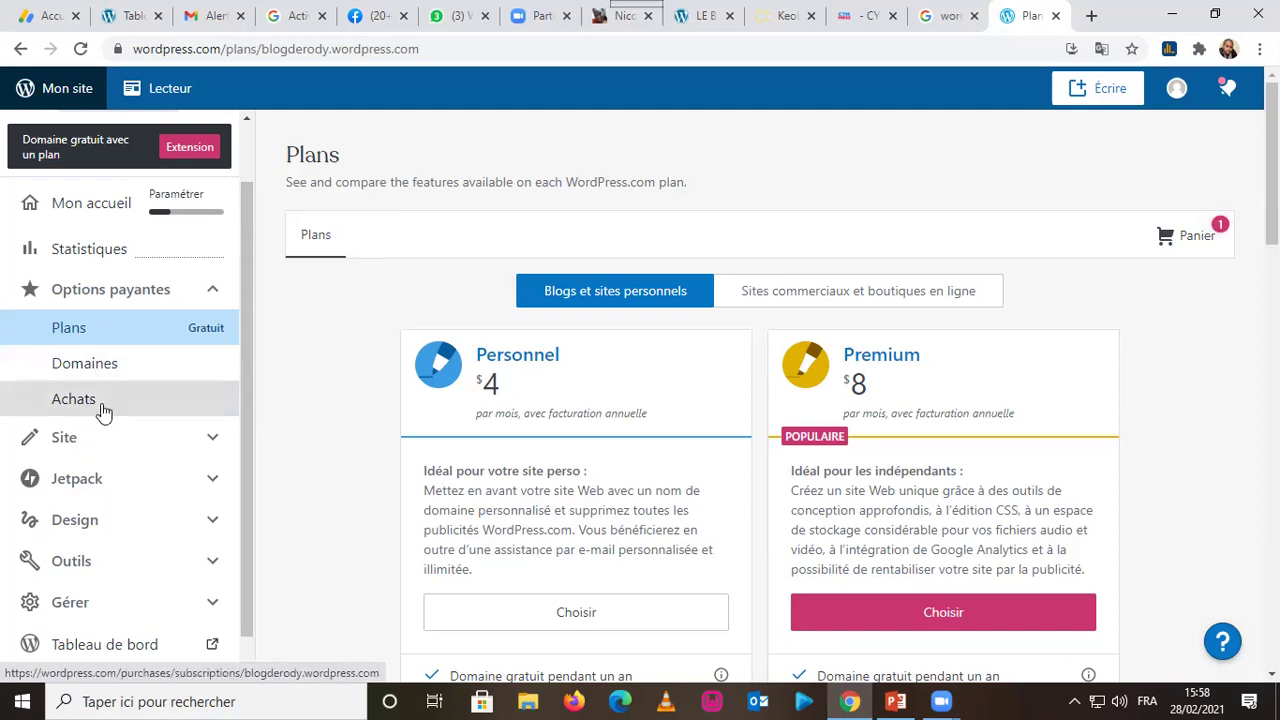
{"action": "left_click", "coordinate": [205, 444]}
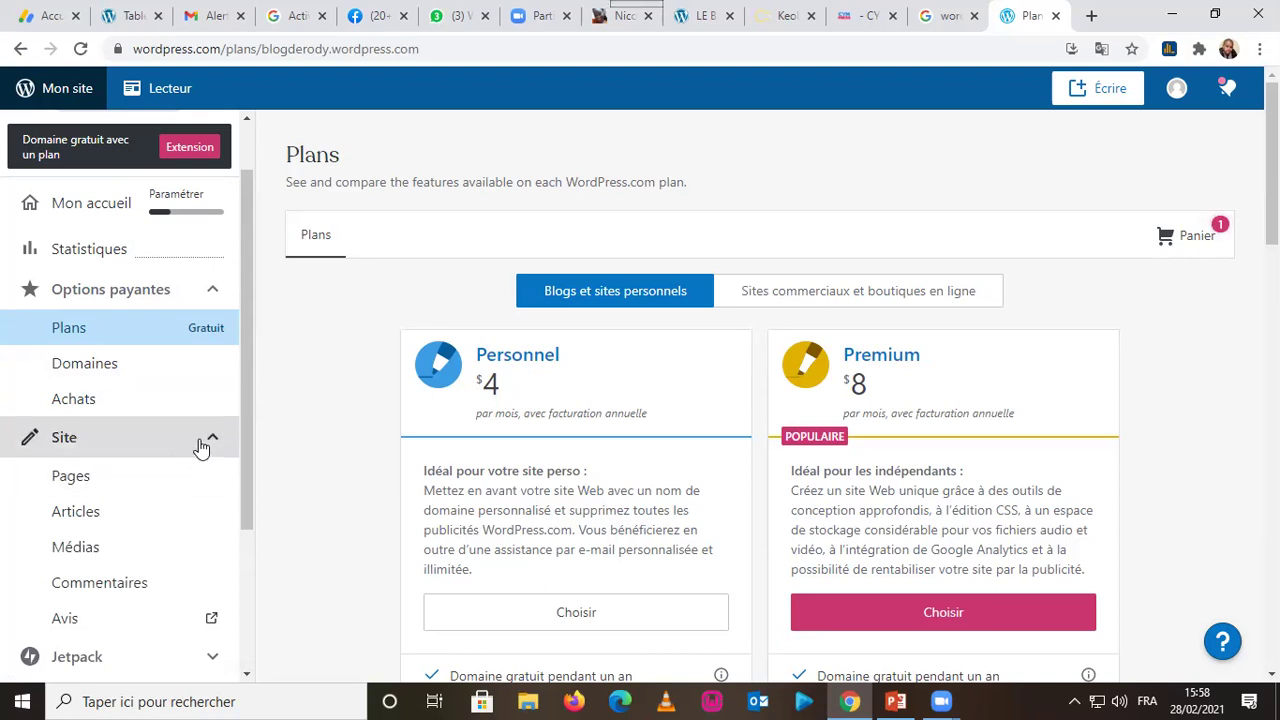
{"action": "left_click_drag", "start_coordinate": [242, 313], "coordinate": [249, 401]}
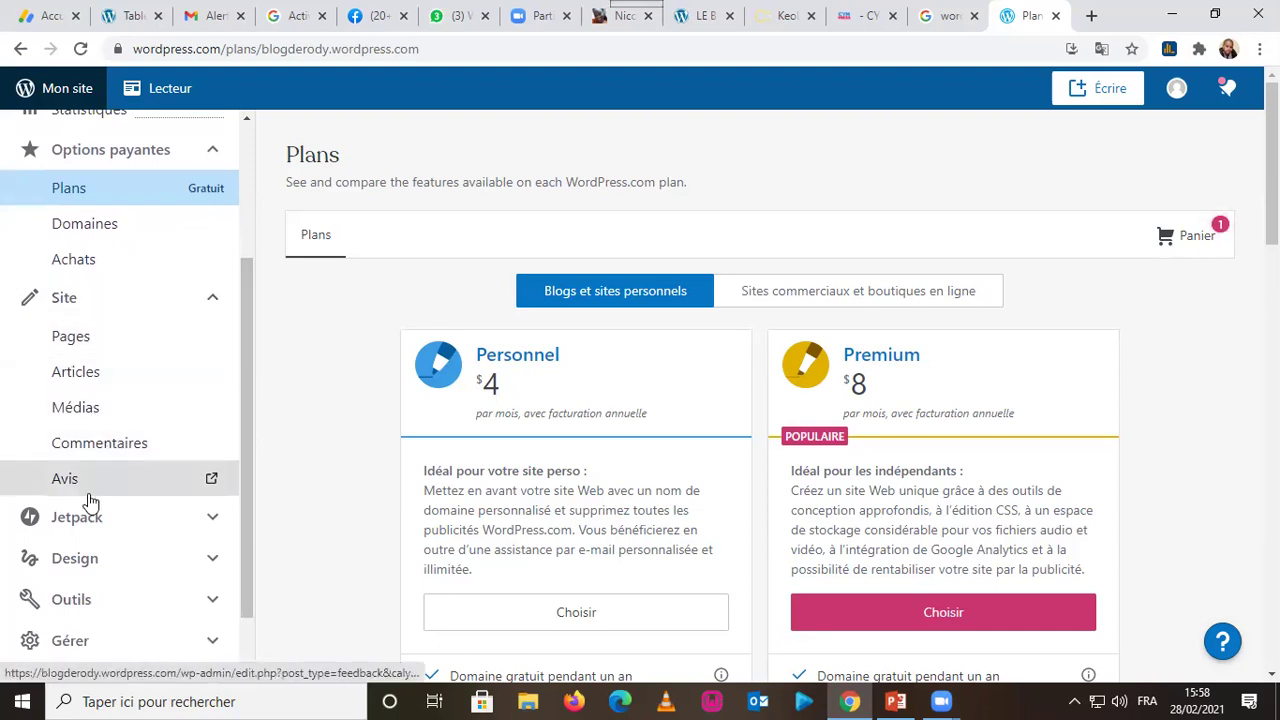
{"action": "left_click", "coordinate": [217, 304]}
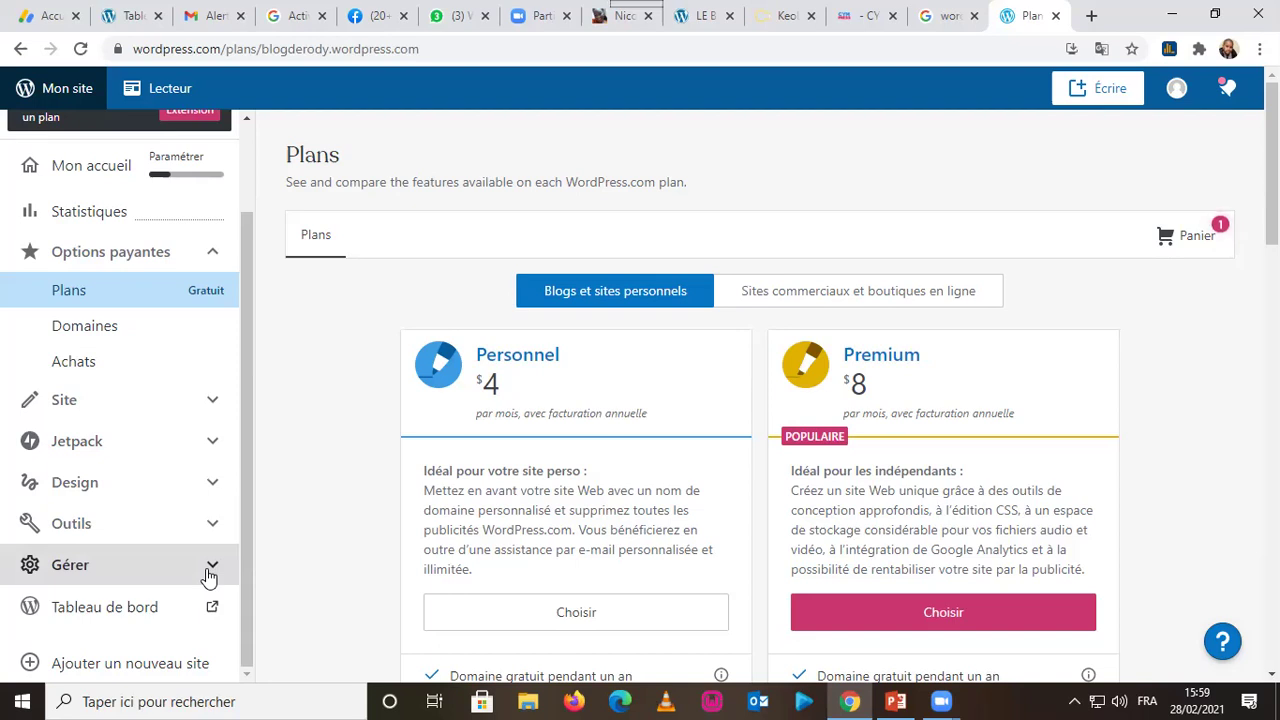
{"action": "left_click", "coordinate": [134, 614]}
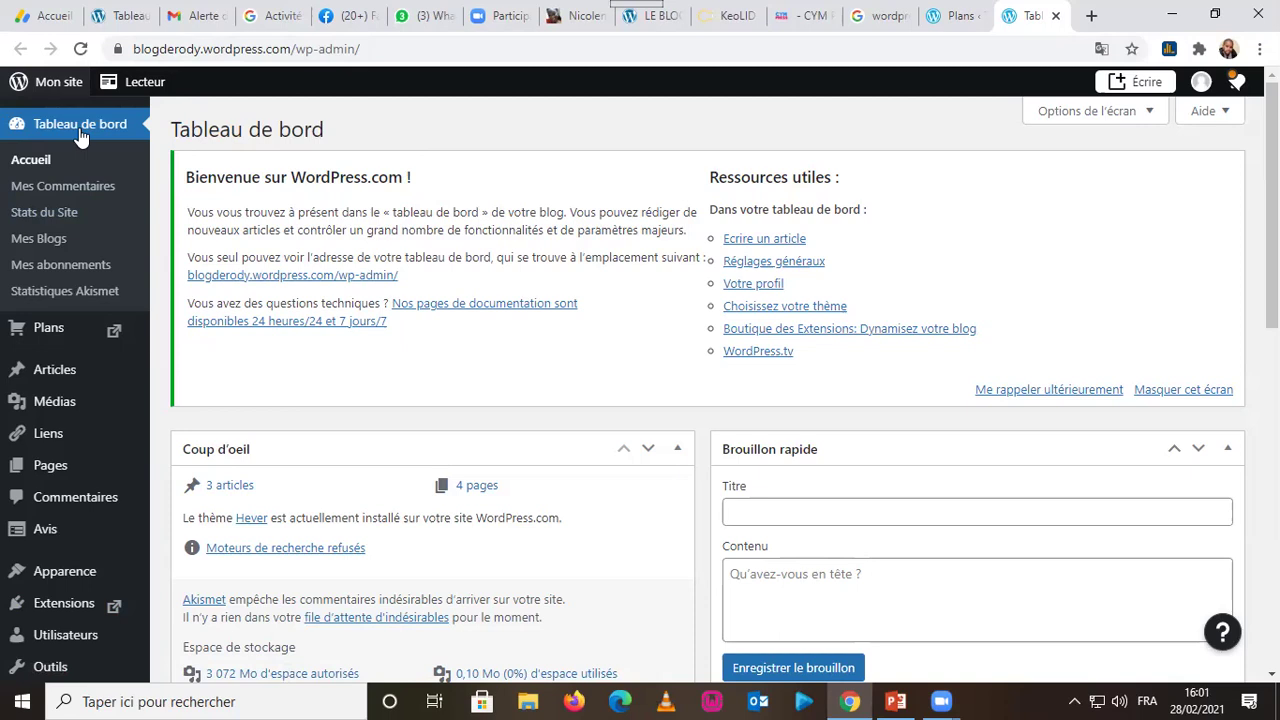
Step: Open a new browser tab ready for entering a web address
{"action": "left_click", "coordinate": [1091, 15]}
{"action": "left_click", "coordinate": [943, 48]}
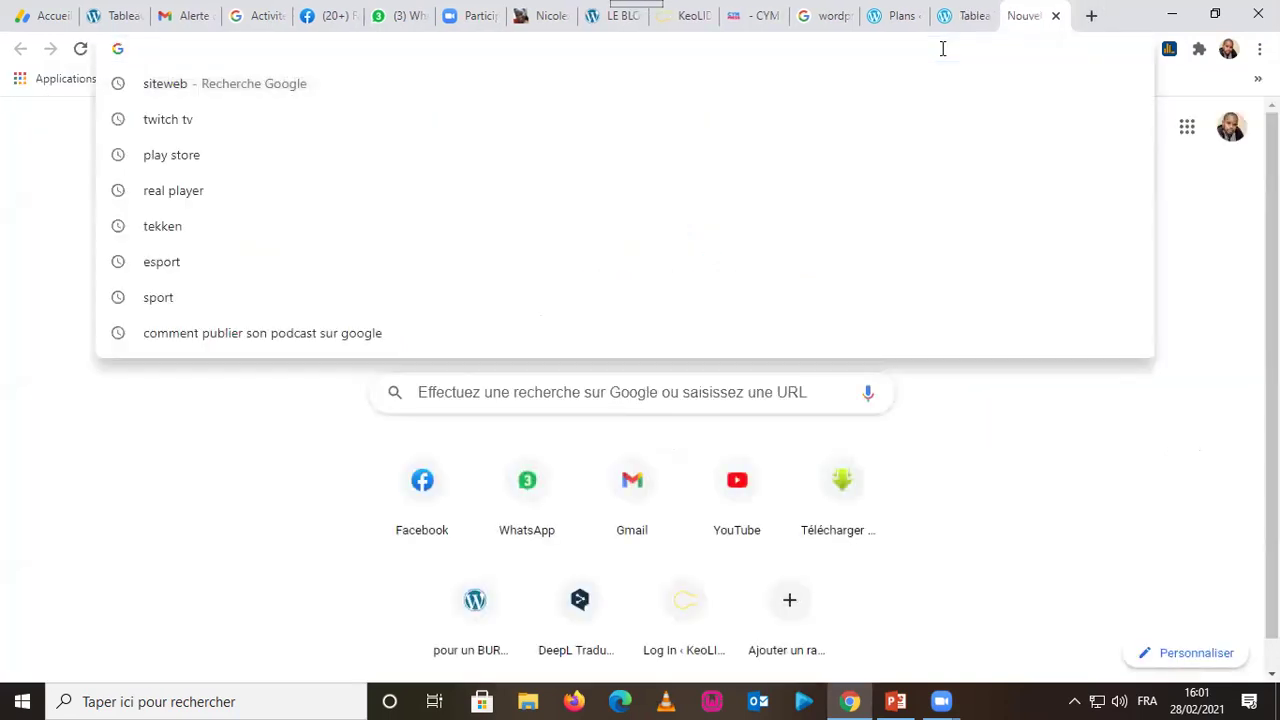
{"action": "type", "text": "BLOG"}
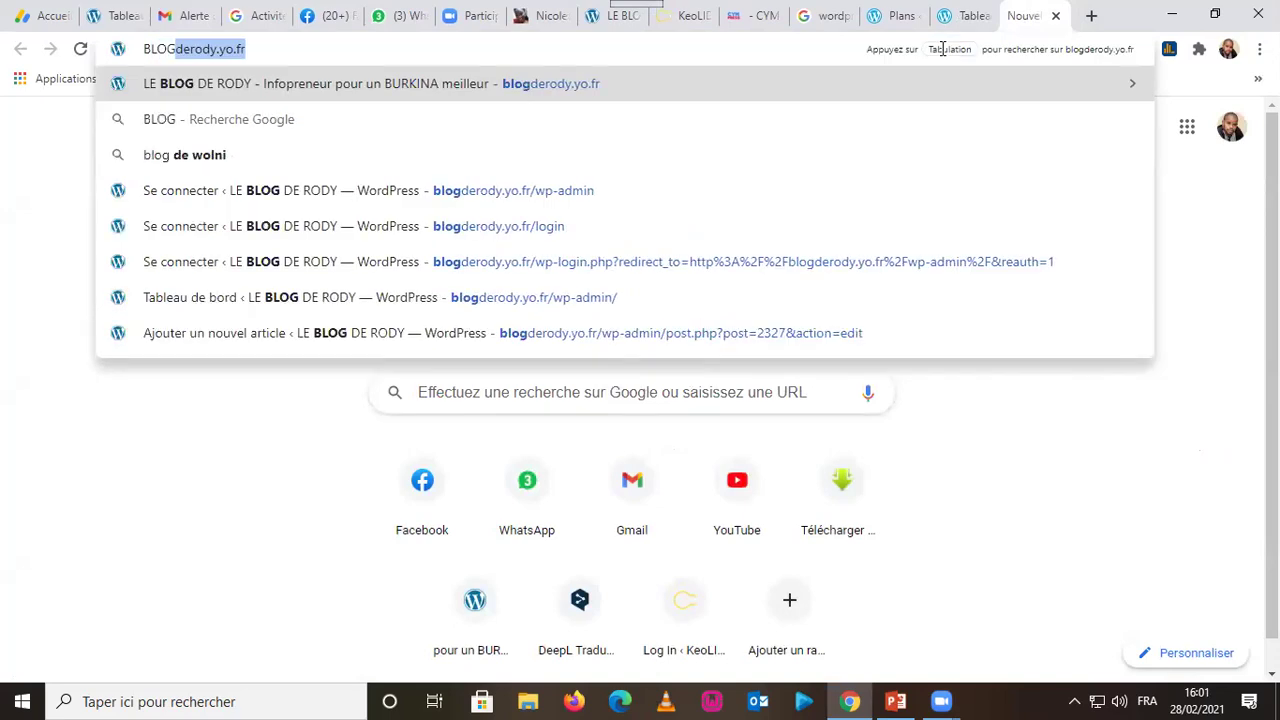
{"action": "key", "text": "BackSpace"}
{"action": "key", "text": "BackSpace"}
{"action": "key", "text": "BackSpace"}
{"action": "key", "text": "BackSpace"}
{"action": "key", "text": "BackSpace"}
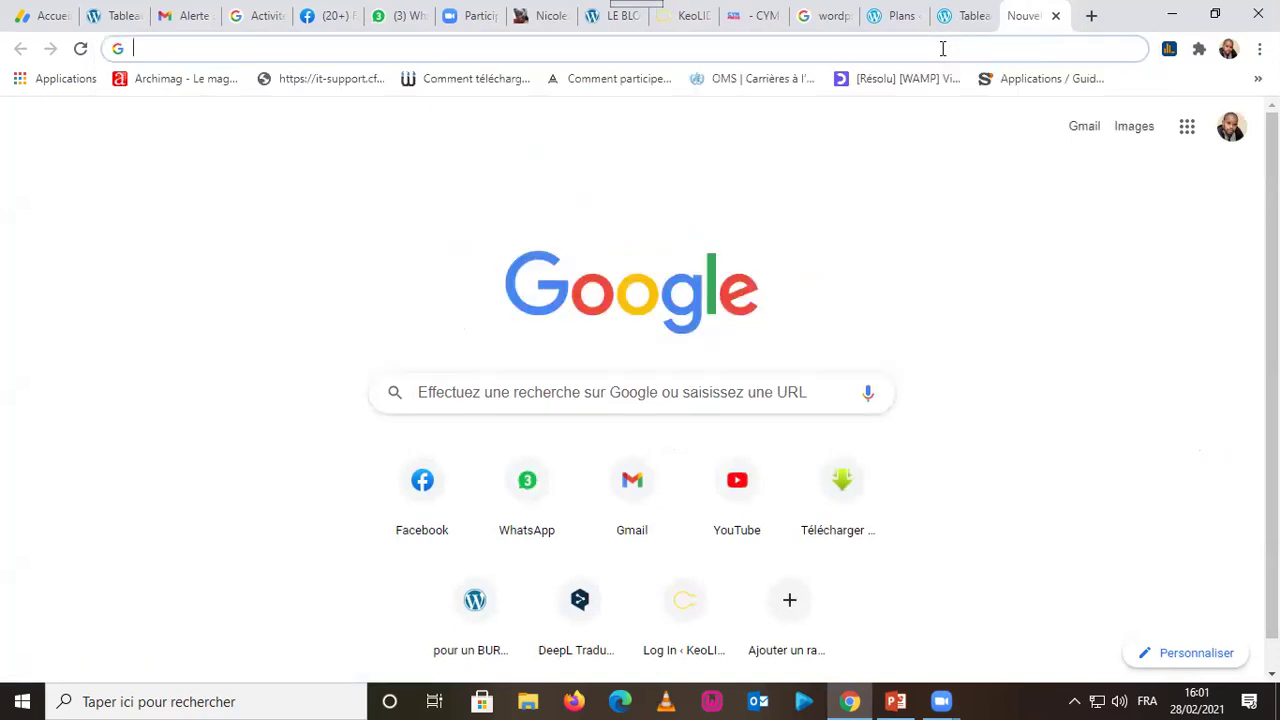
Step: Load blogderody.wordpress.com and look through the new site's home page
{"action": "type", "text": "blog"}
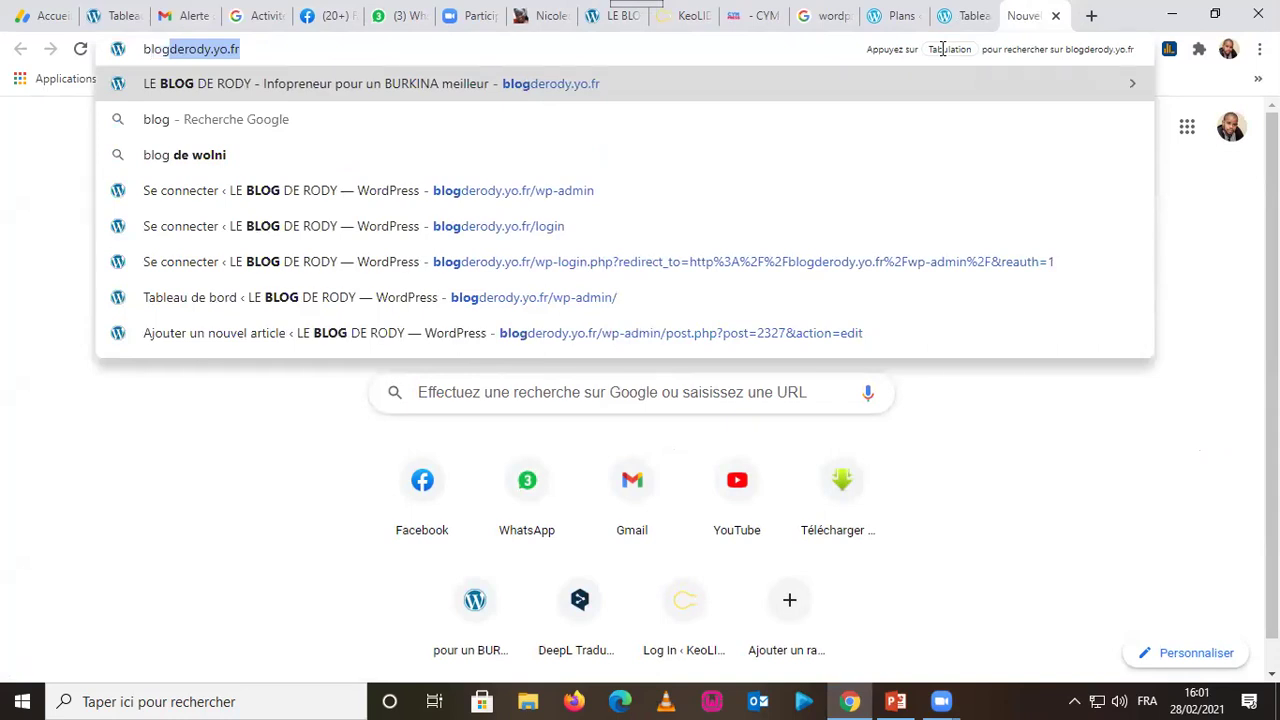
{"action": "type", "text": "derody"}
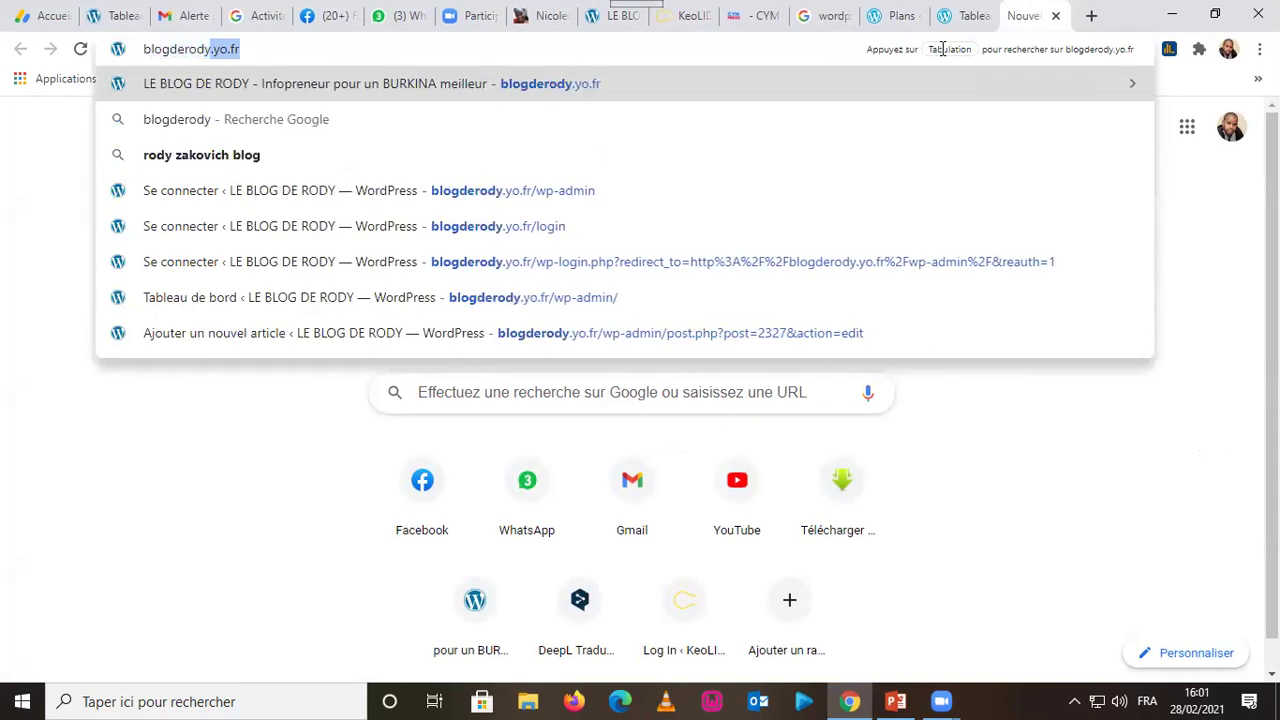
{"action": "type", "text": ".wordpr"}
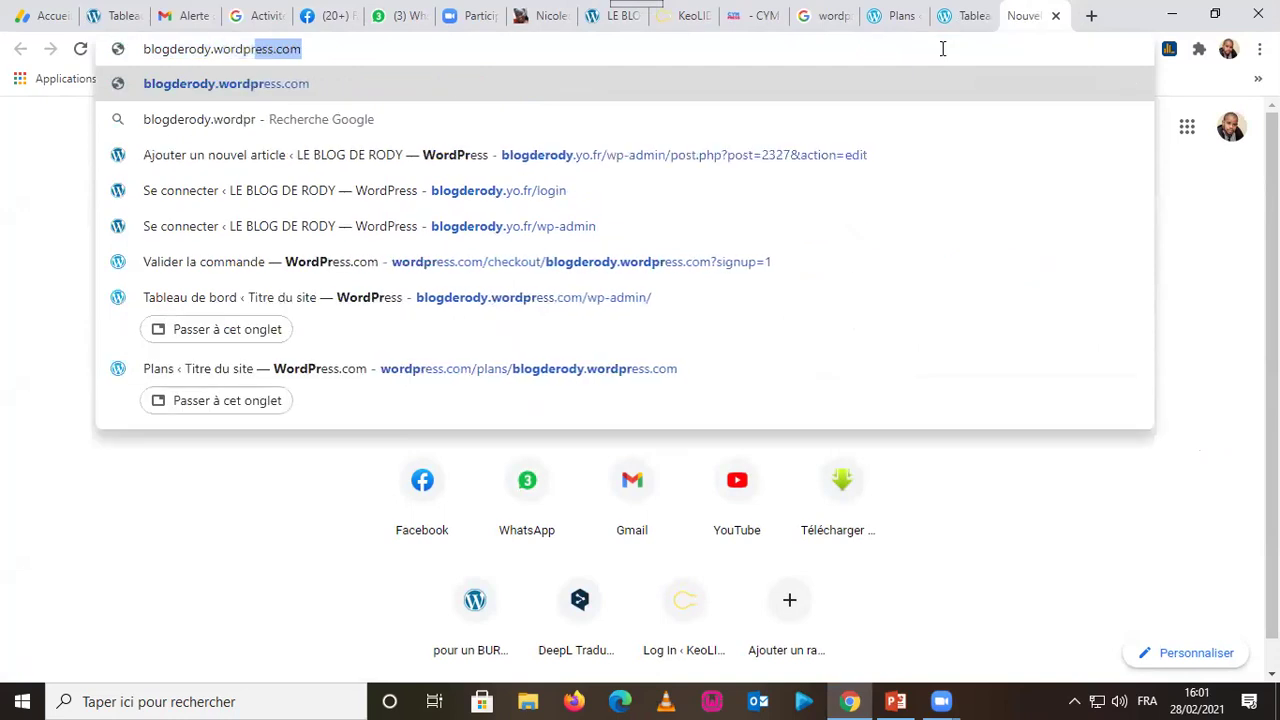
{"action": "type", "text": "ess.com"}
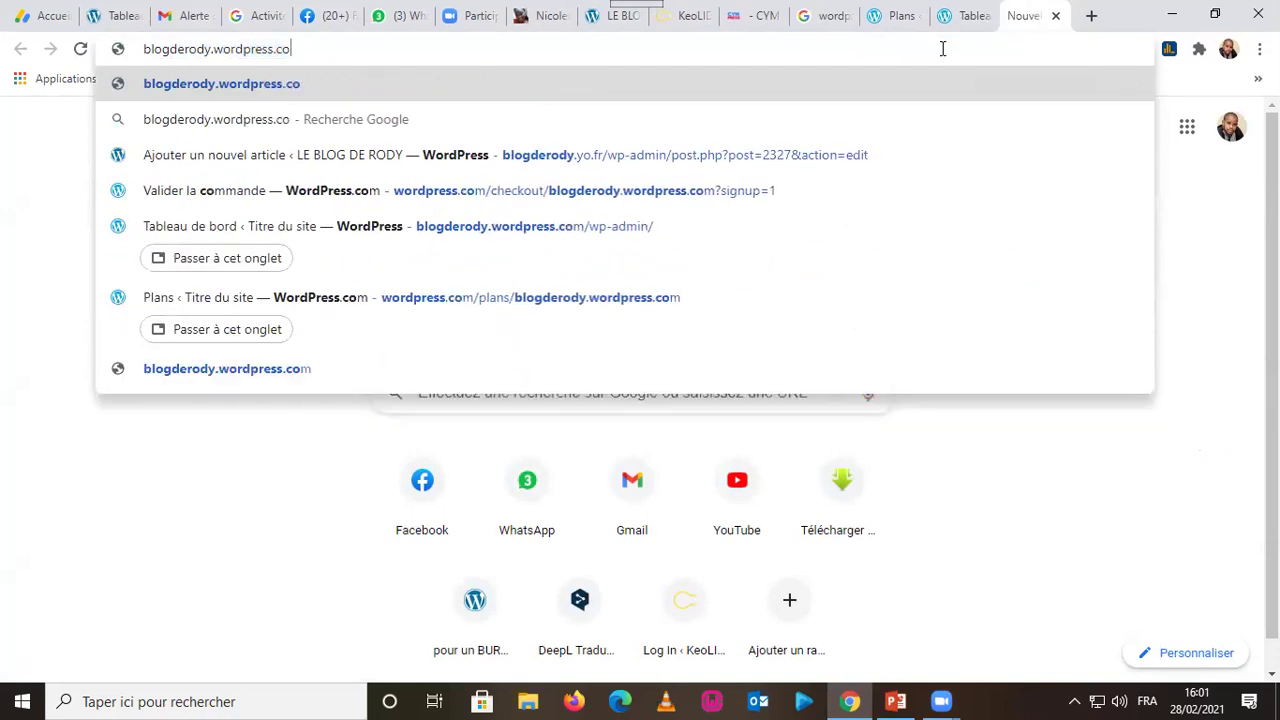
{"action": "key", "text": "Return"}
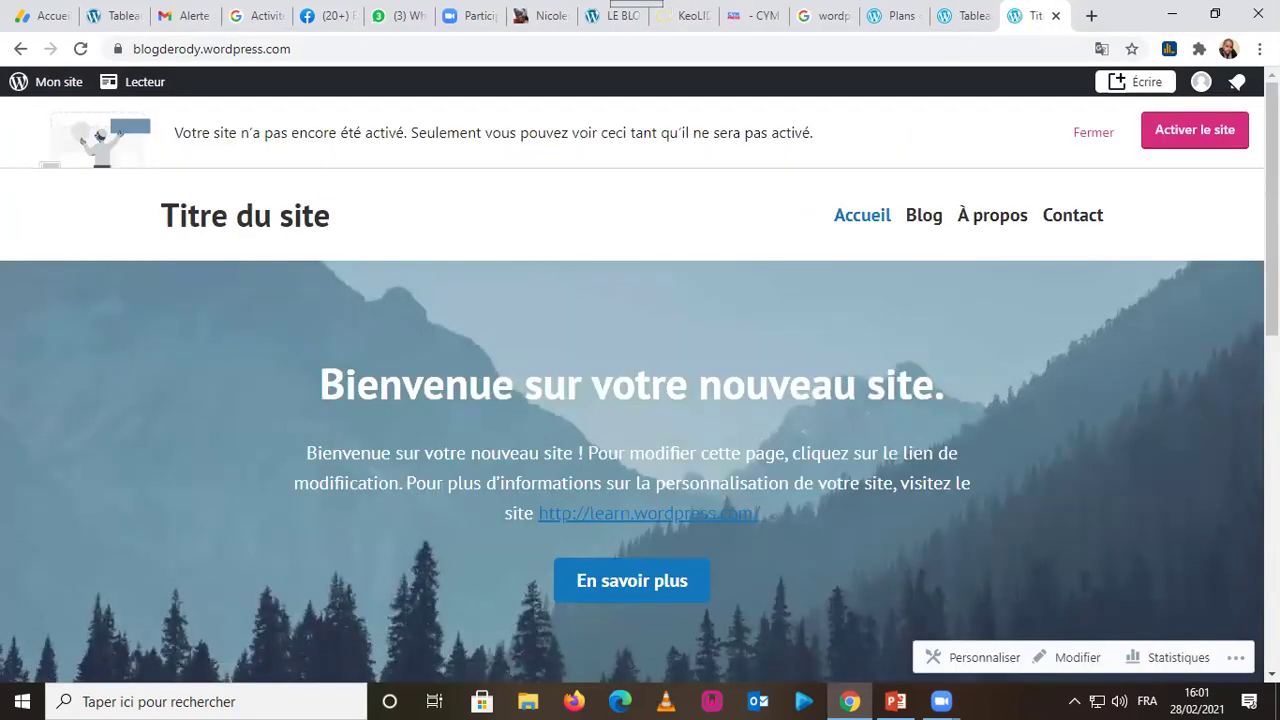
{"action": "scroll", "coordinate": [640, 400], "scroll_direction": "down", "scroll_amount": 8}
{"action": "left_click_drag", "start_coordinate": [1272, 530], "coordinate": [1272, 170]}
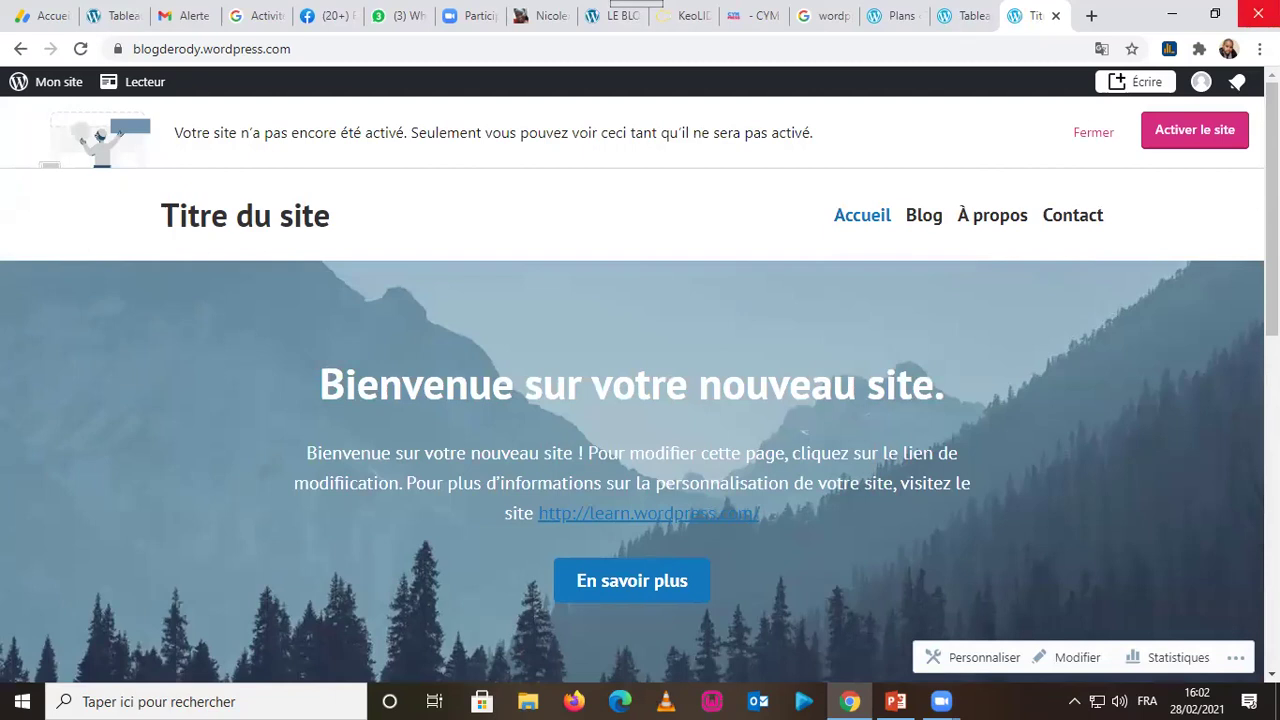
Step: Return from the dashboard to the site's Mon accueil page and view the preview of blogderody.wordpress.com
{"action": "left_click", "coordinate": [986, 12]}
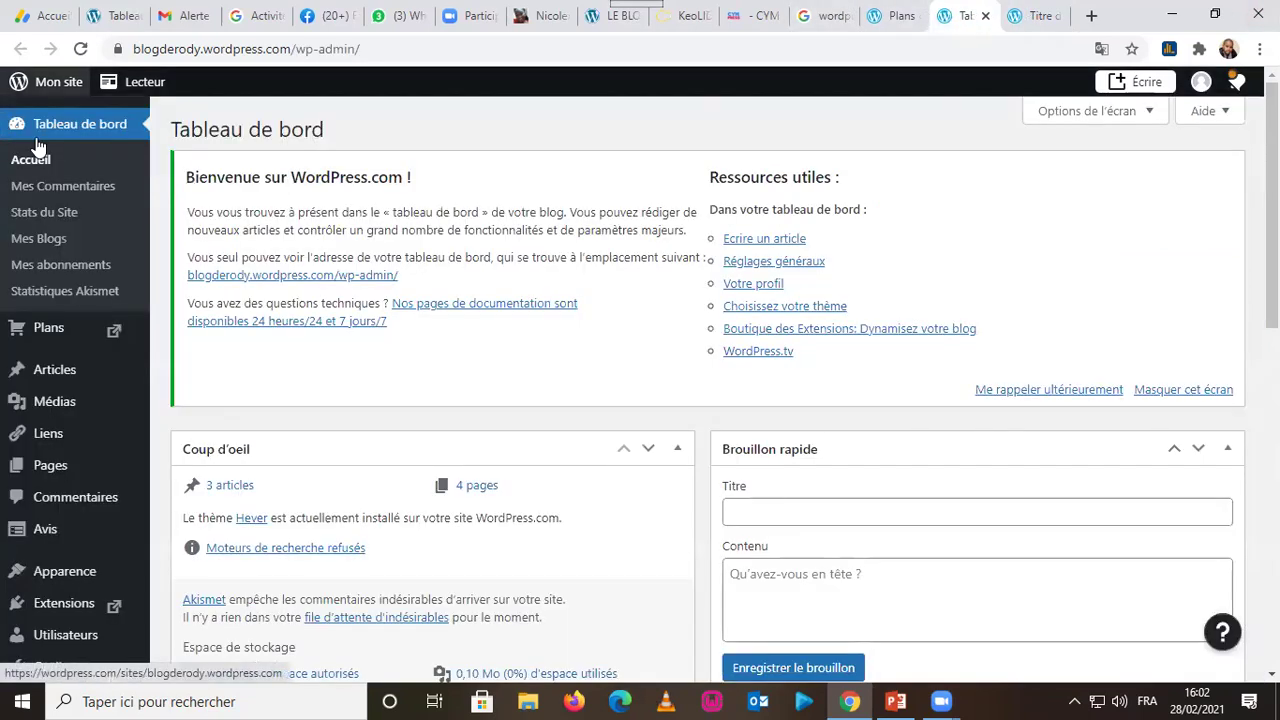
{"action": "left_click", "coordinate": [37, 146]}
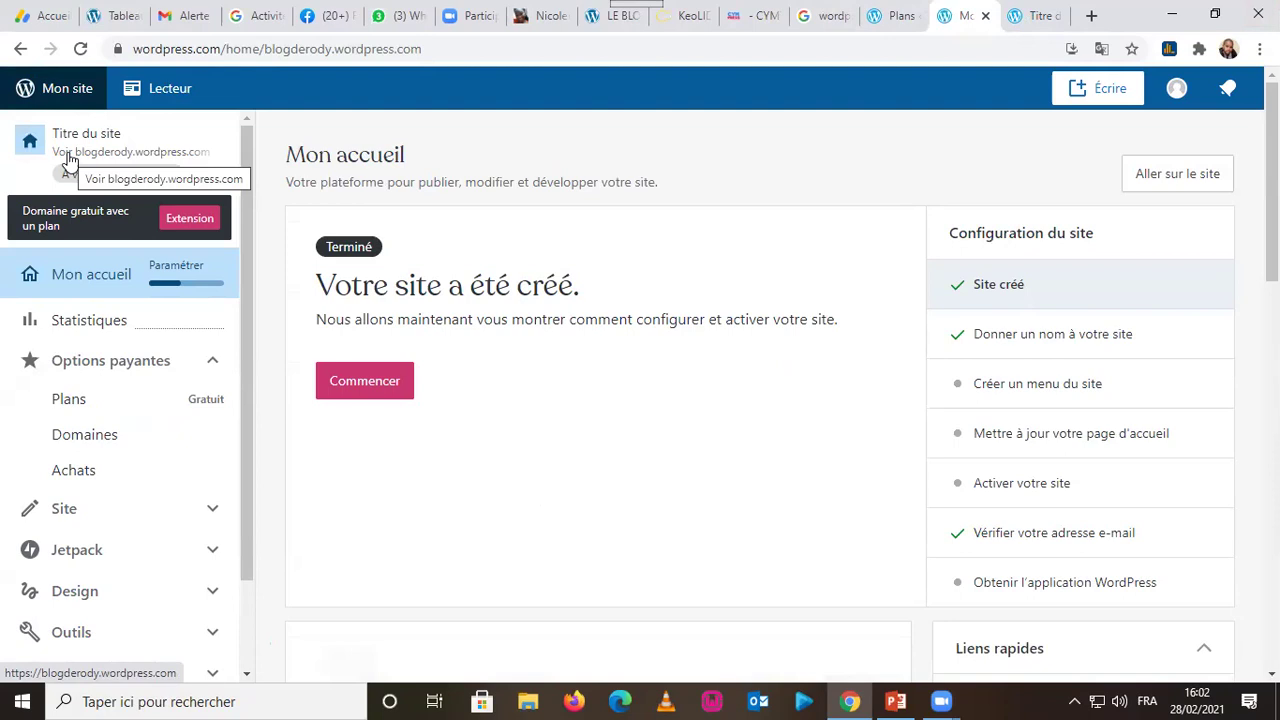
{"action": "left_click", "coordinate": [68, 158]}
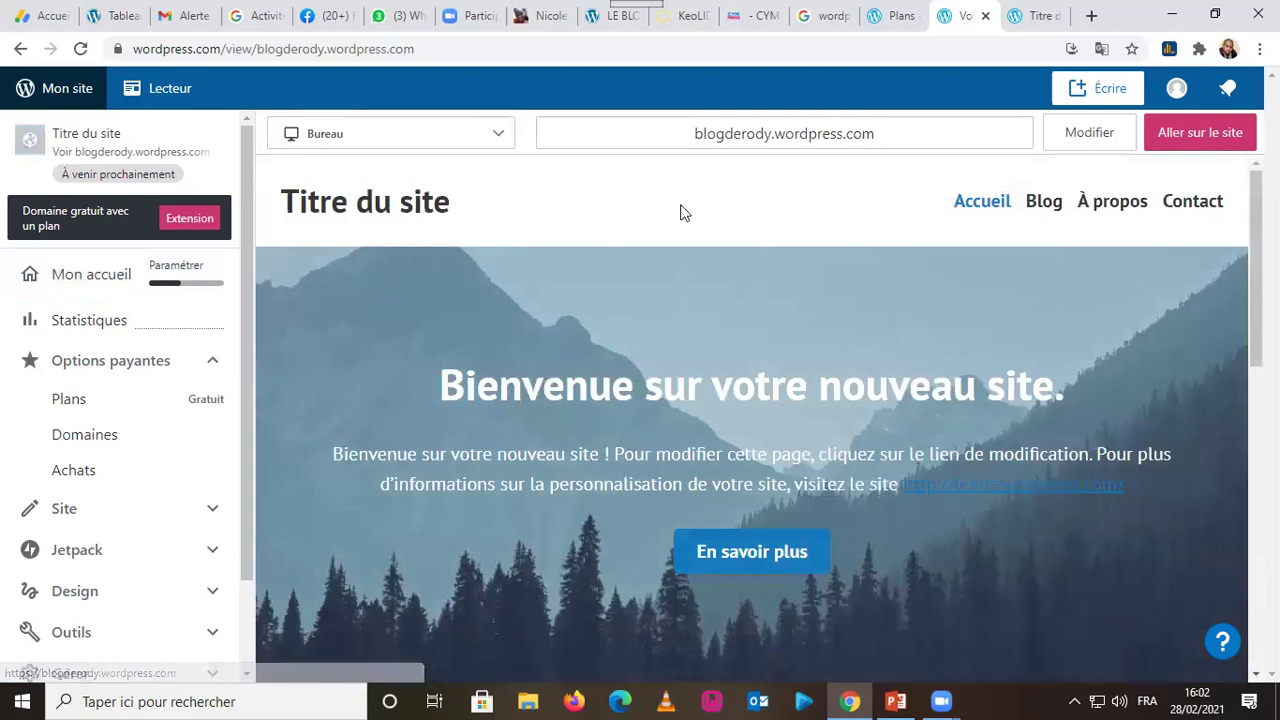
{"action": "scroll", "coordinate": [1255, 250], "scroll_direction": "down", "scroll_amount": 1}
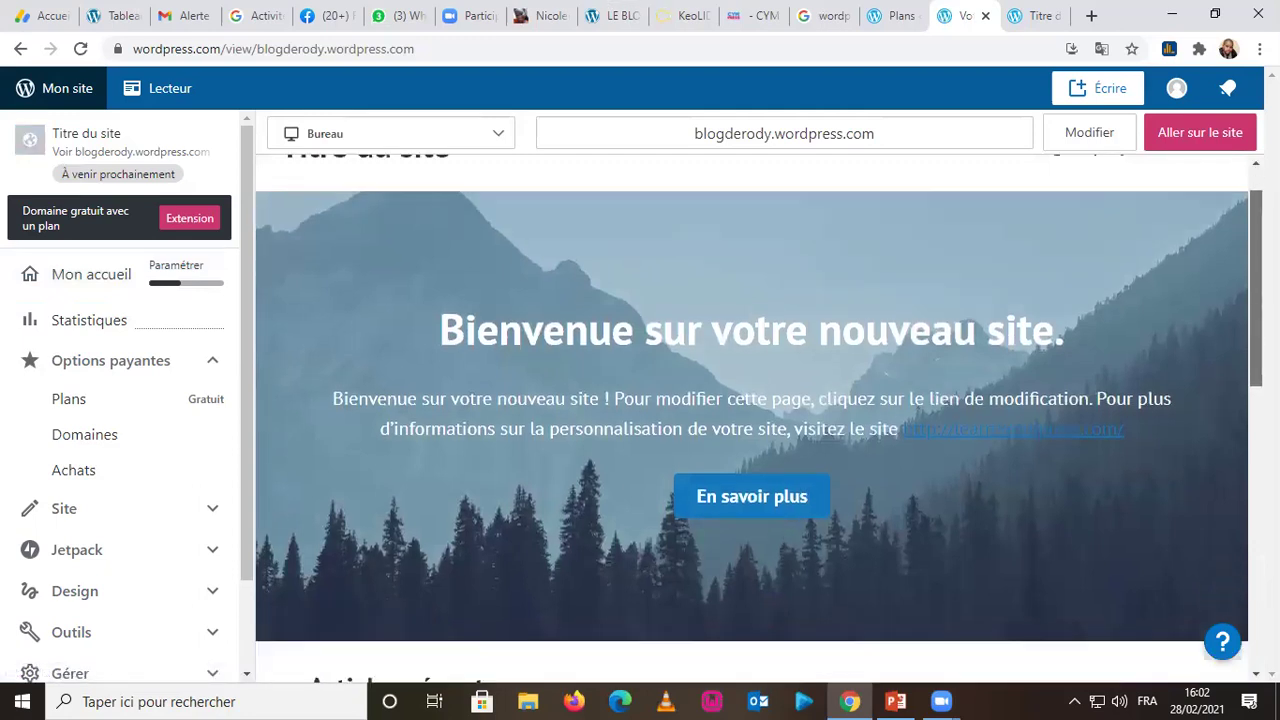
Step: Look through the home page preview of blogderody.wordpress.com
{"action": "scroll", "coordinate": [752, 420], "scroll_direction": "down", "scroll_amount": 5}
{"action": "scroll", "coordinate": [752, 420], "scroll_direction": "up", "scroll_amount": 6}
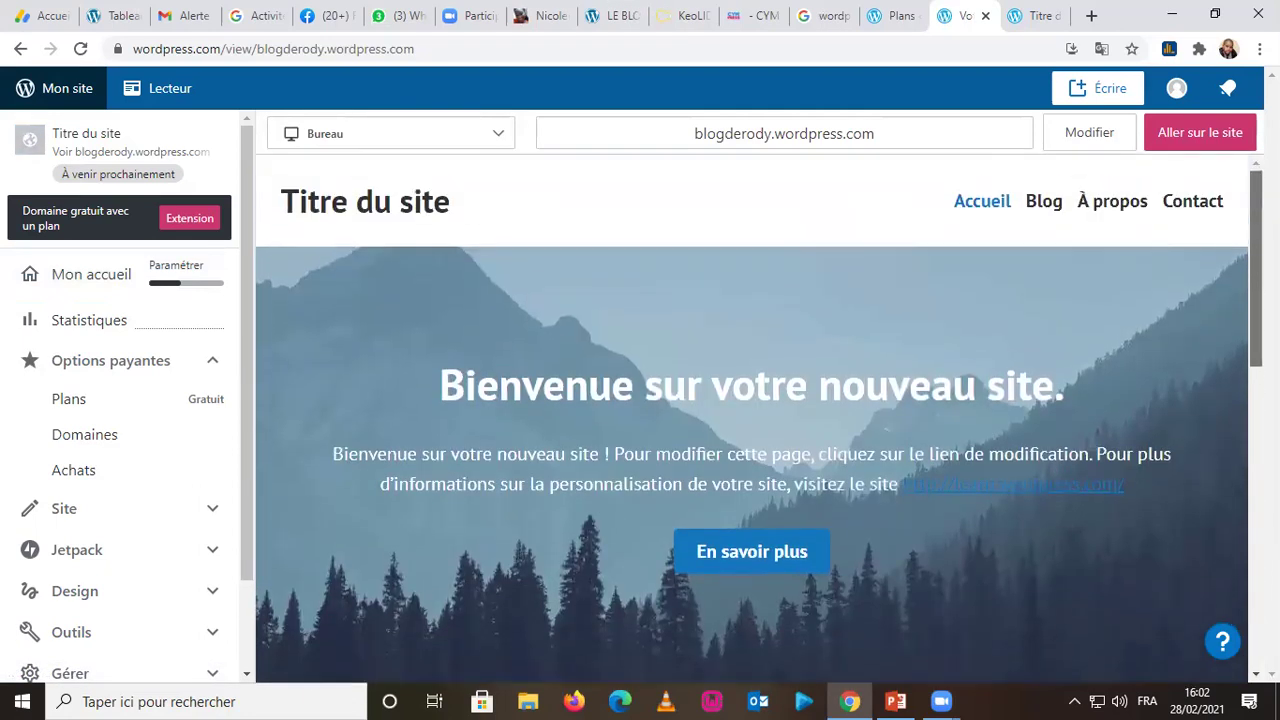
{"action": "scroll", "coordinate": [752, 420], "scroll_direction": "down", "scroll_amount": 5}
{"action": "scroll", "coordinate": [752, 420], "scroll_direction": "up", "scroll_amount": 5}
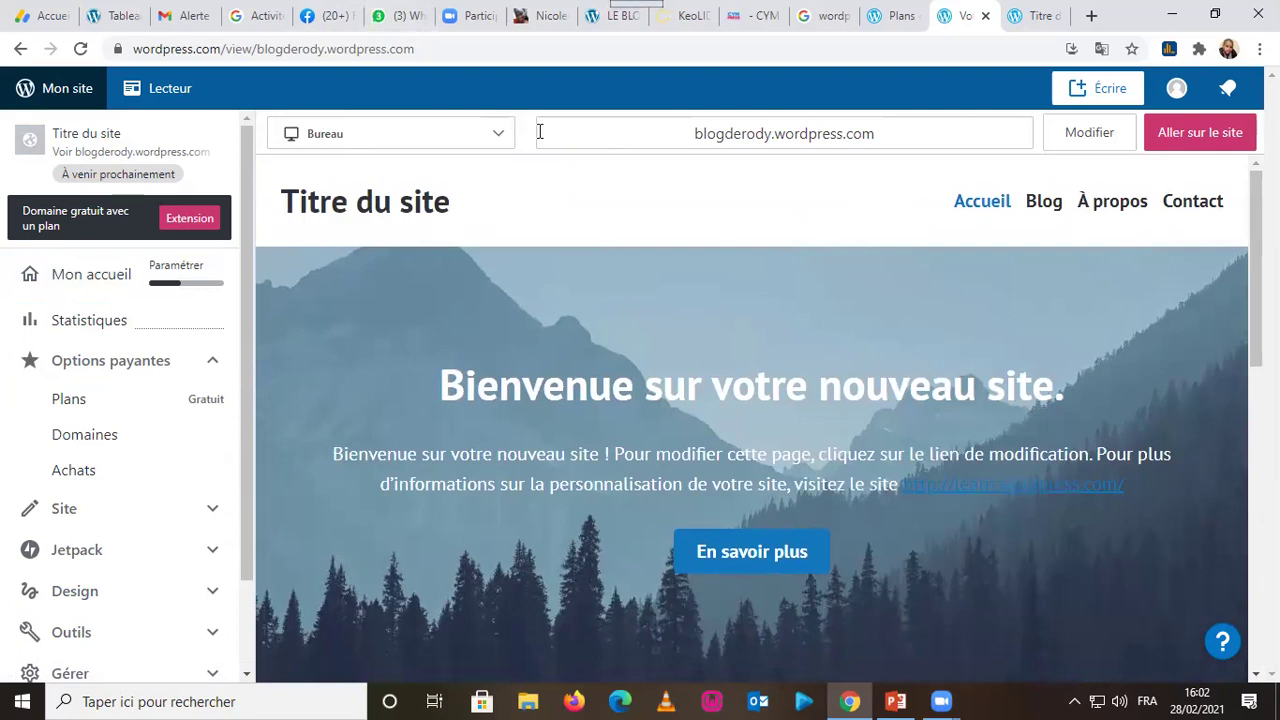
{"action": "left_click", "coordinate": [455, 8]}
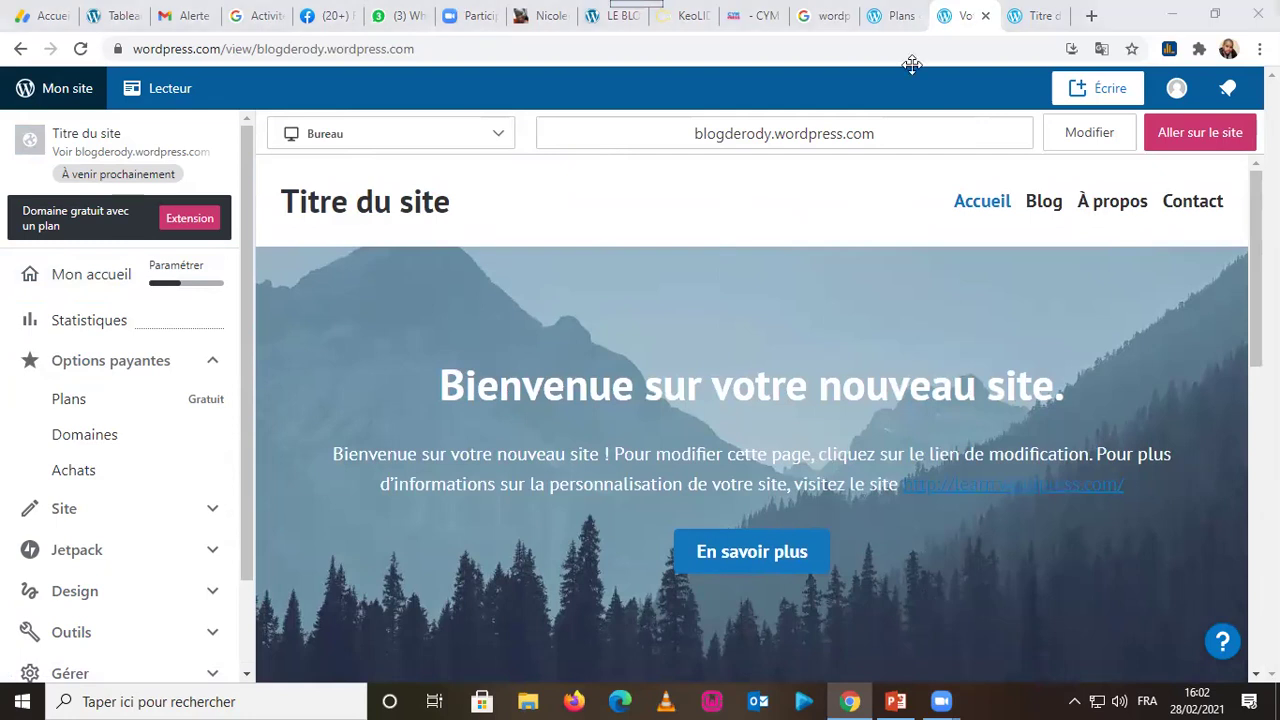
Step: Load elviraenparle.wordpress.com in a new browser tab
{"action": "left_click", "coordinate": [1091, 16]}
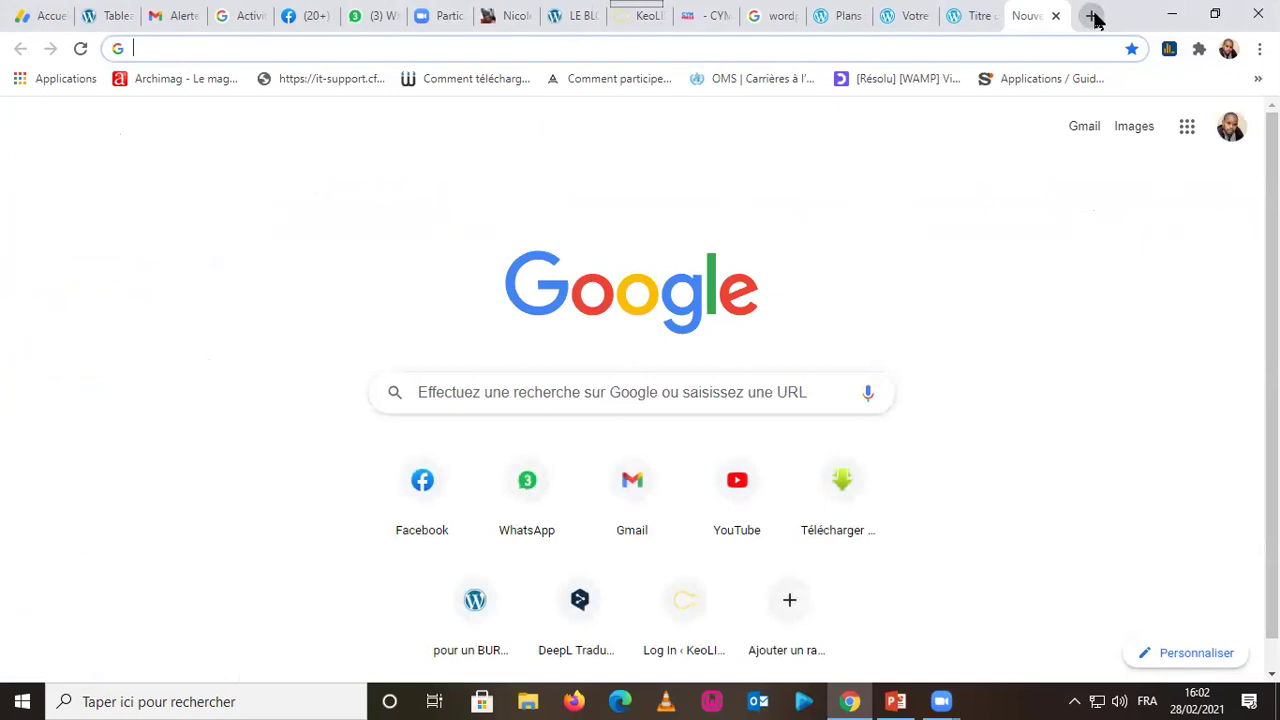
{"action": "type", "text": "elvir"}
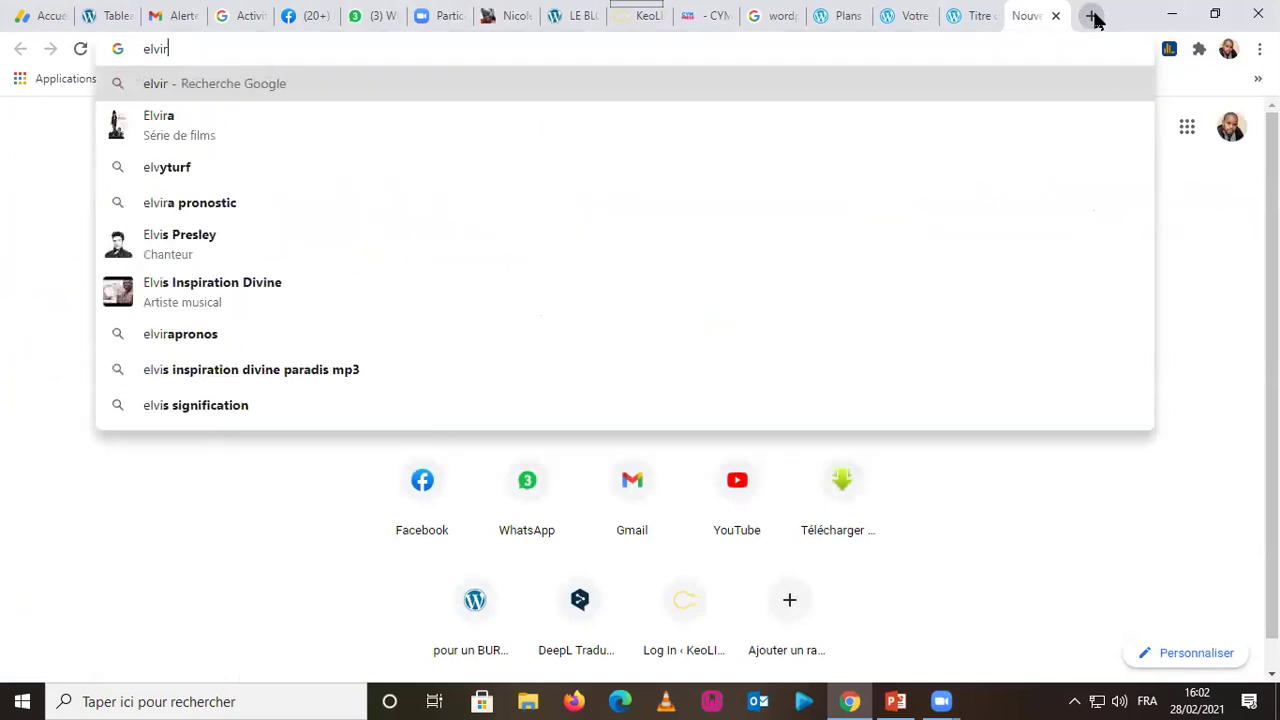
{"action": "type", "text": "a"}
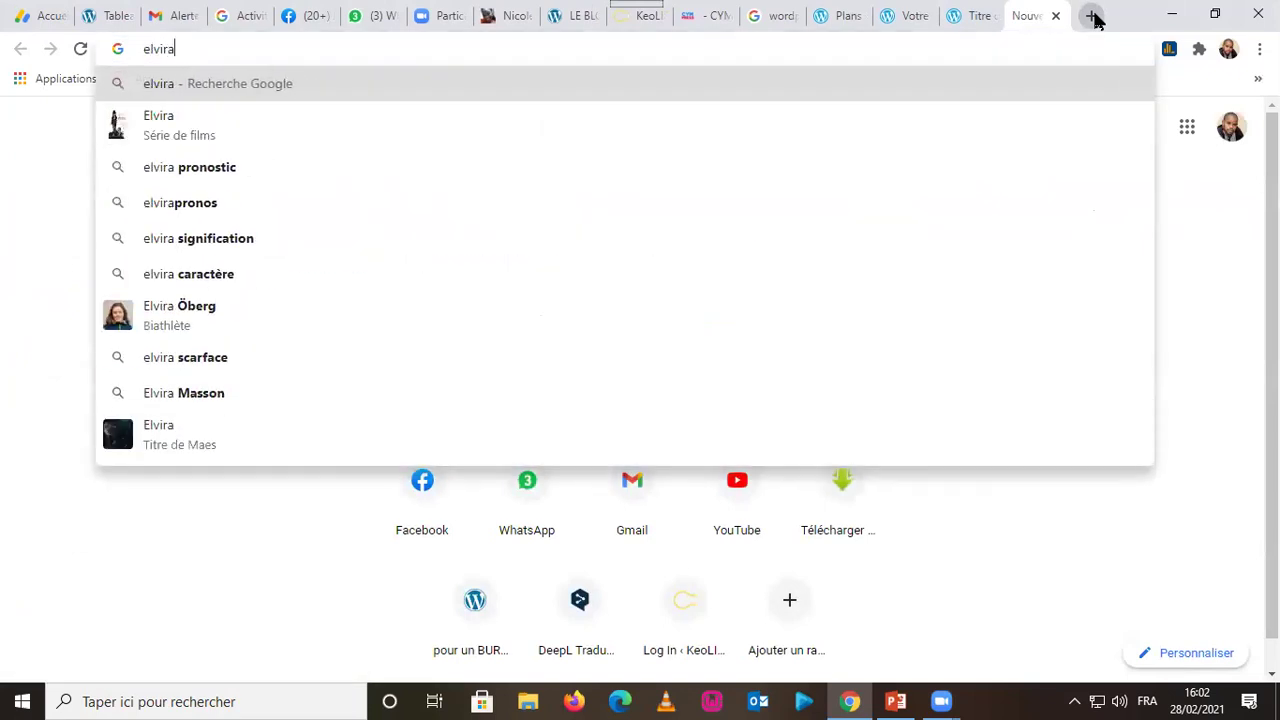
{"action": "type", "text": "enparle"}
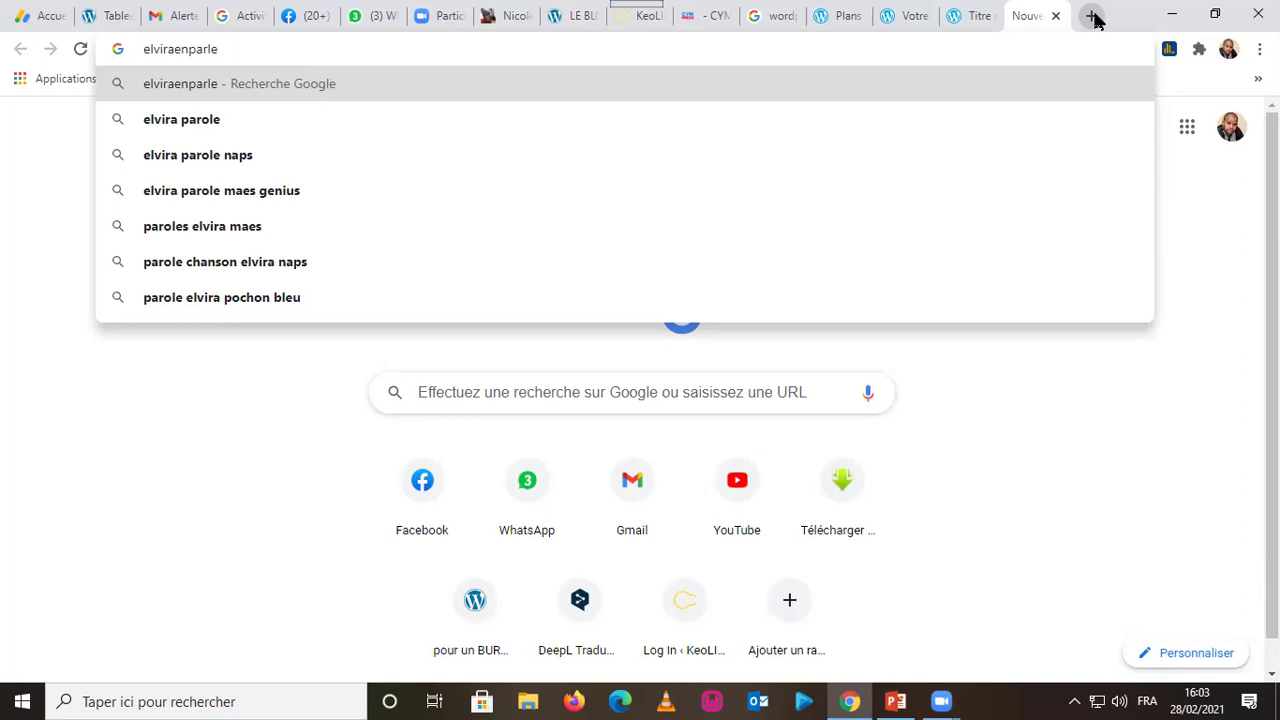
{"action": "type", "text": ".wordpress.c"}
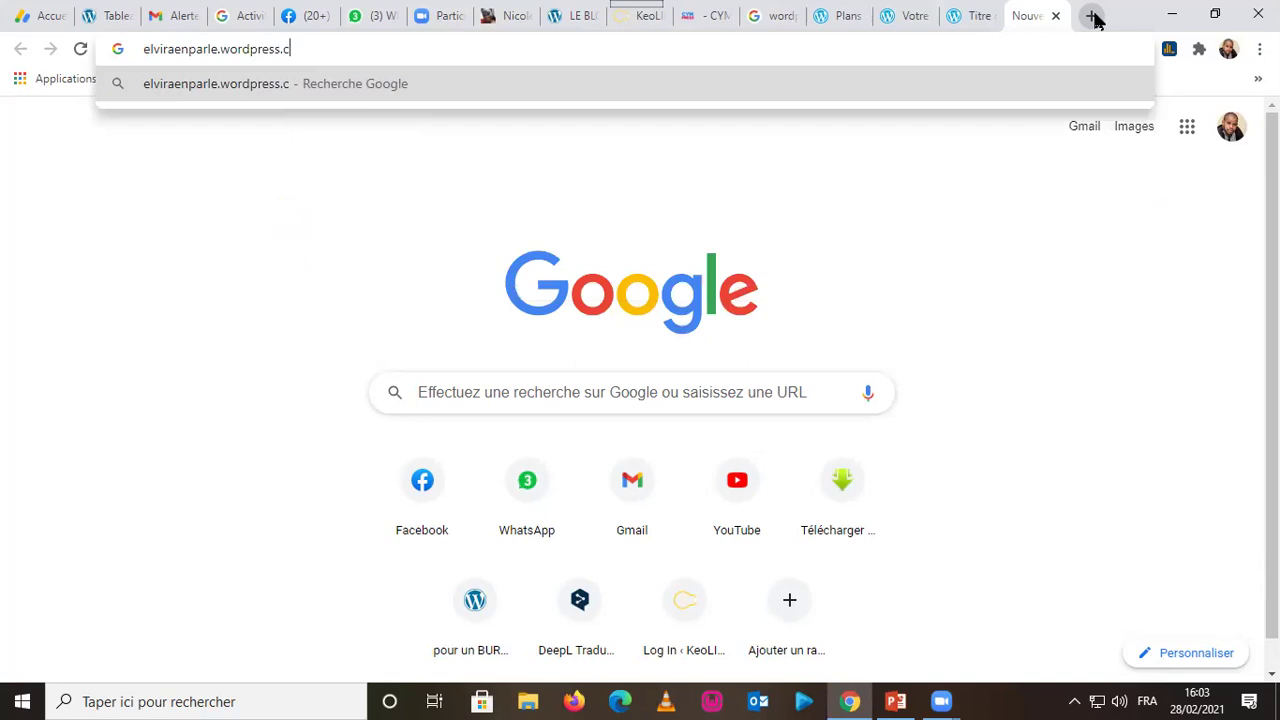
{"action": "type", "text": "om"}
{"action": "key", "text": "Return"}
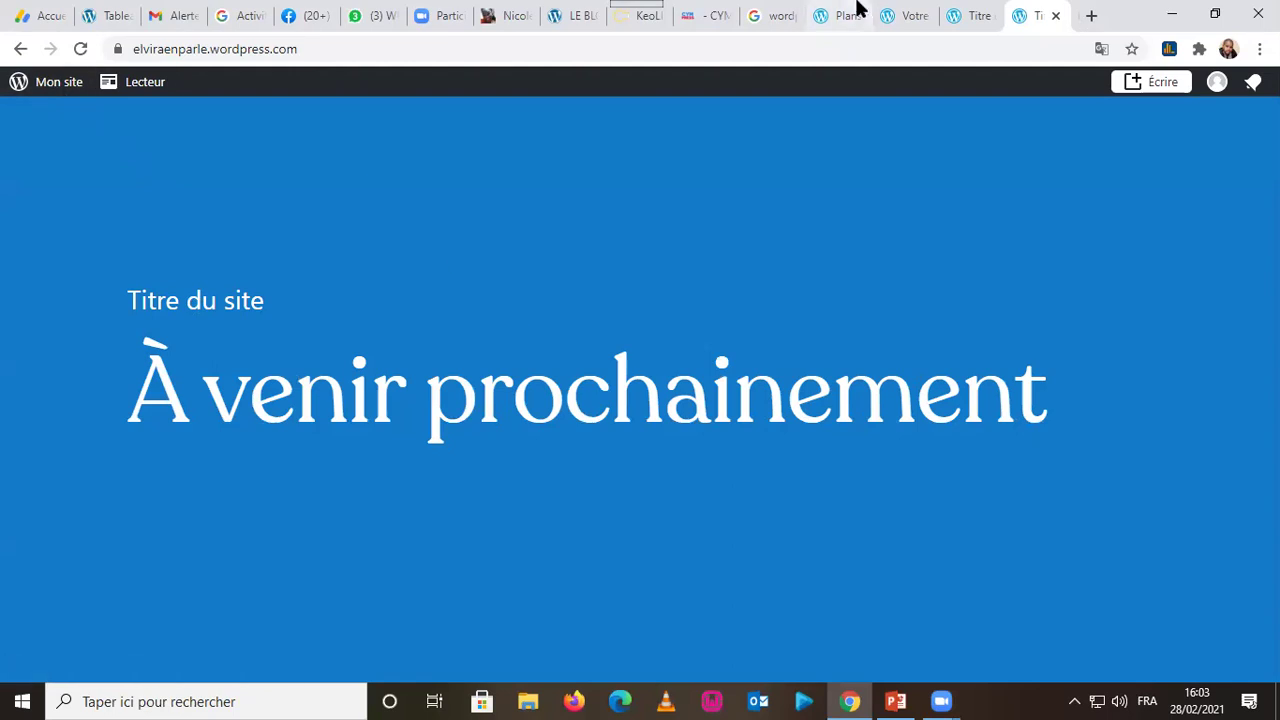
Step: Return to blogderody.wordpress.com's home page and preview, and open the site's Tableau de bord
{"action": "left_click", "coordinate": [958, 14]}
{"action": "mouse_move", "coordinate": [1272, 170]}
{"action": "left_mouse_down"}
{"action": "mouse_move", "coordinate": [1272, 379]}
{"action": "mouse_move", "coordinate": [1272, 160]}
{"action": "left_mouse_up"}
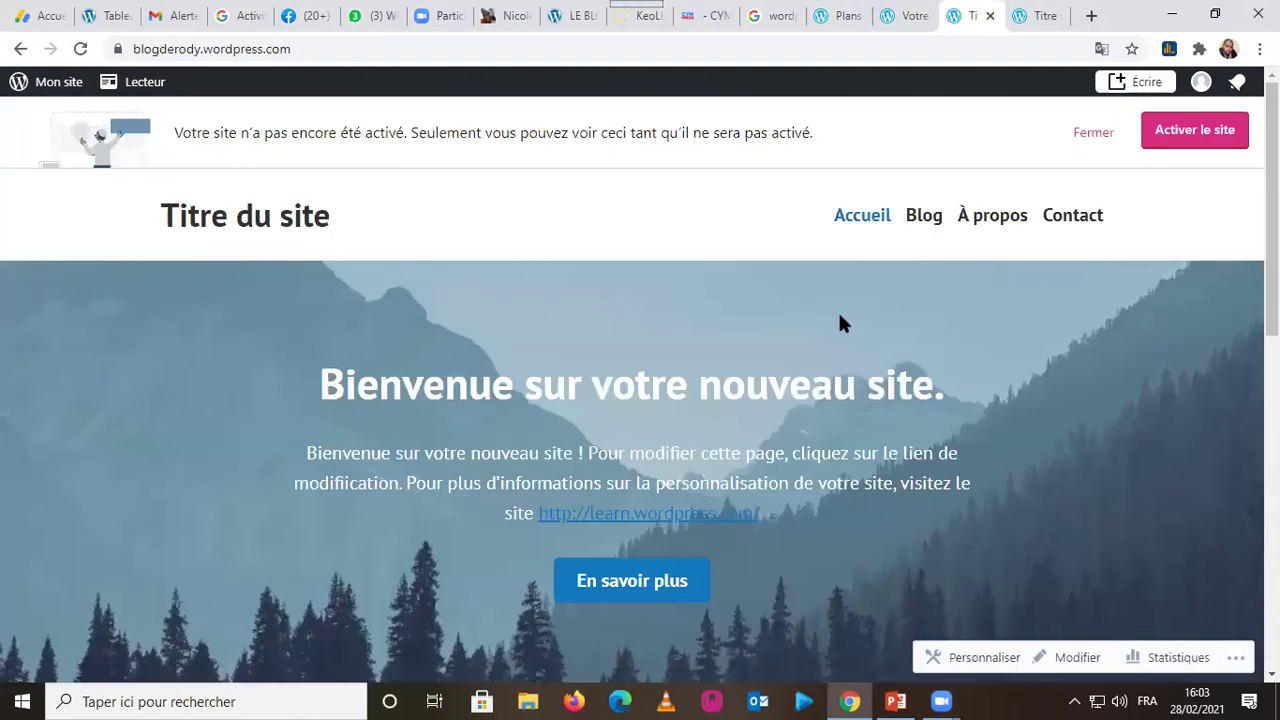
{"action": "left_click", "coordinate": [916, 12]}
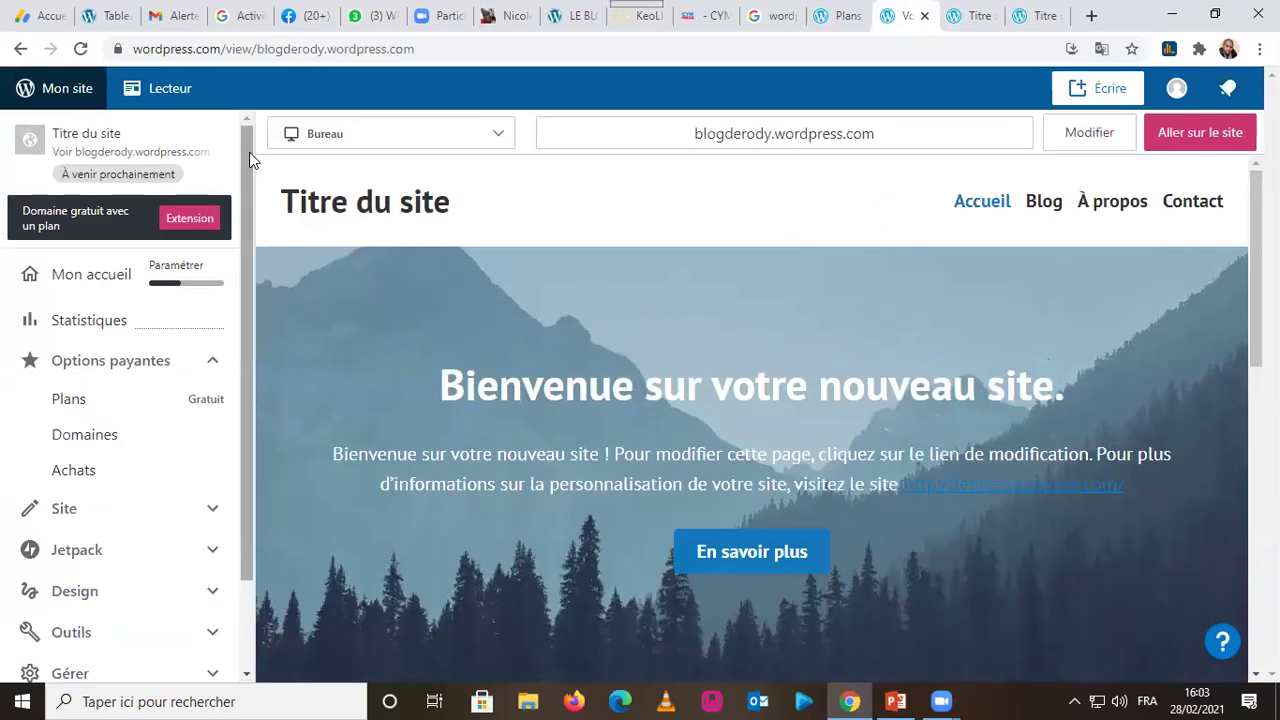
{"action": "scroll", "coordinate": [250, 158], "scroll_direction": "down", "scroll_amount": 2}
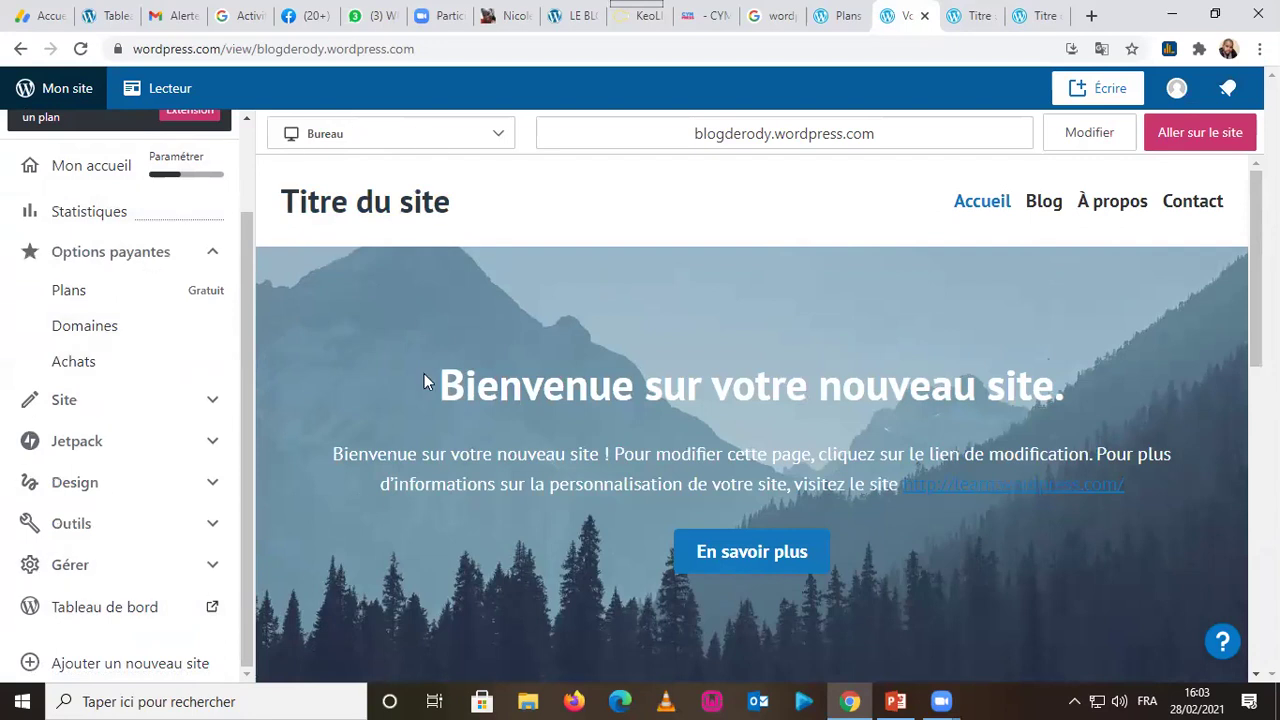
{"action": "left_click", "coordinate": [88, 607]}
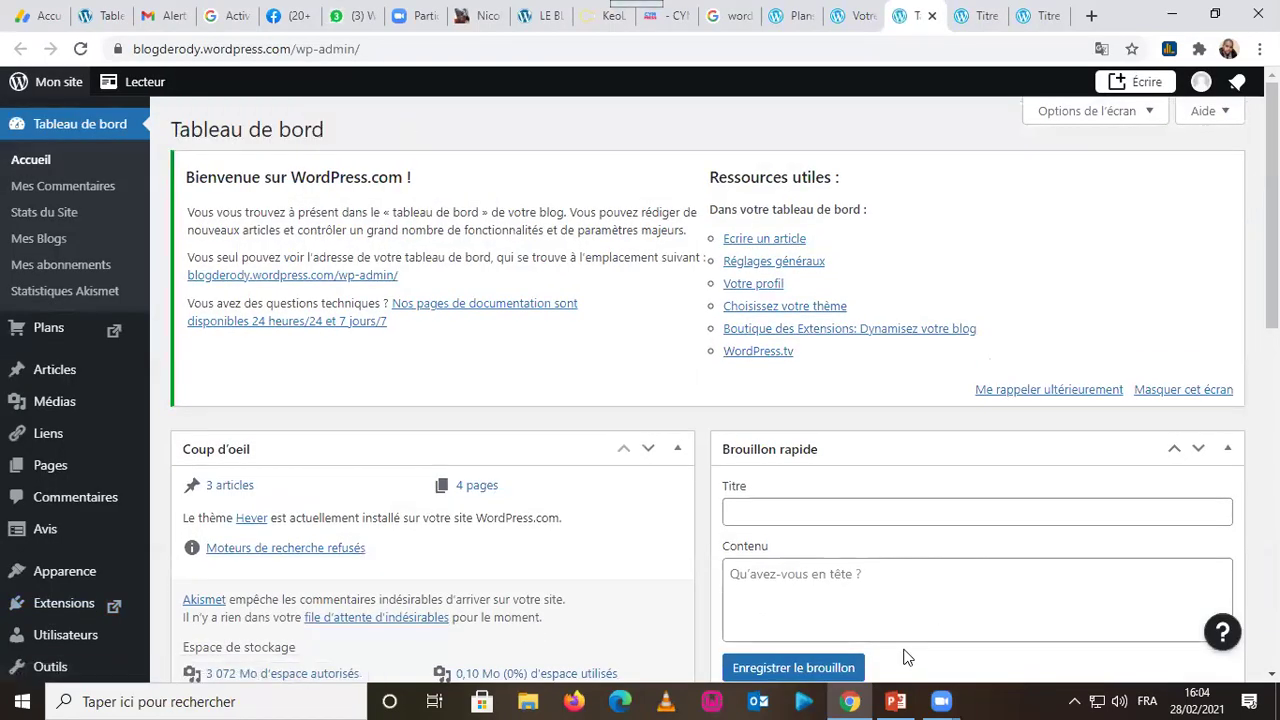
{"action": "mouse_move", "coordinate": [900, 700]}
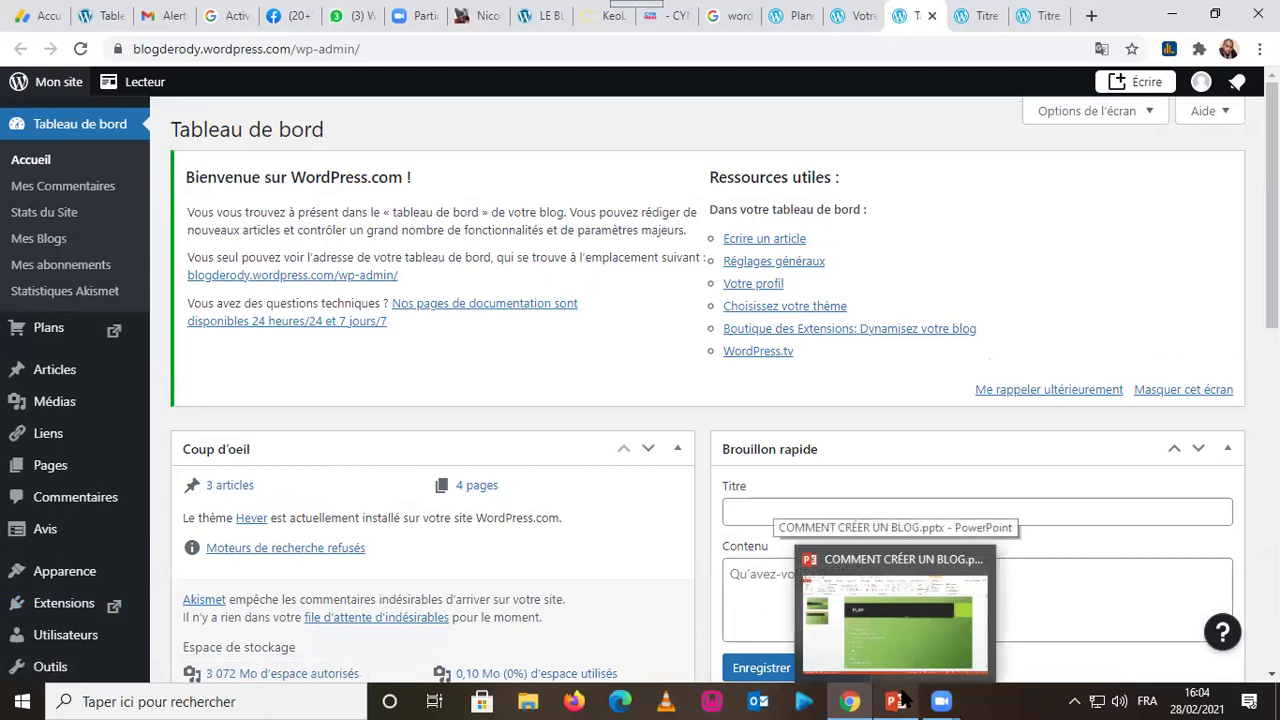
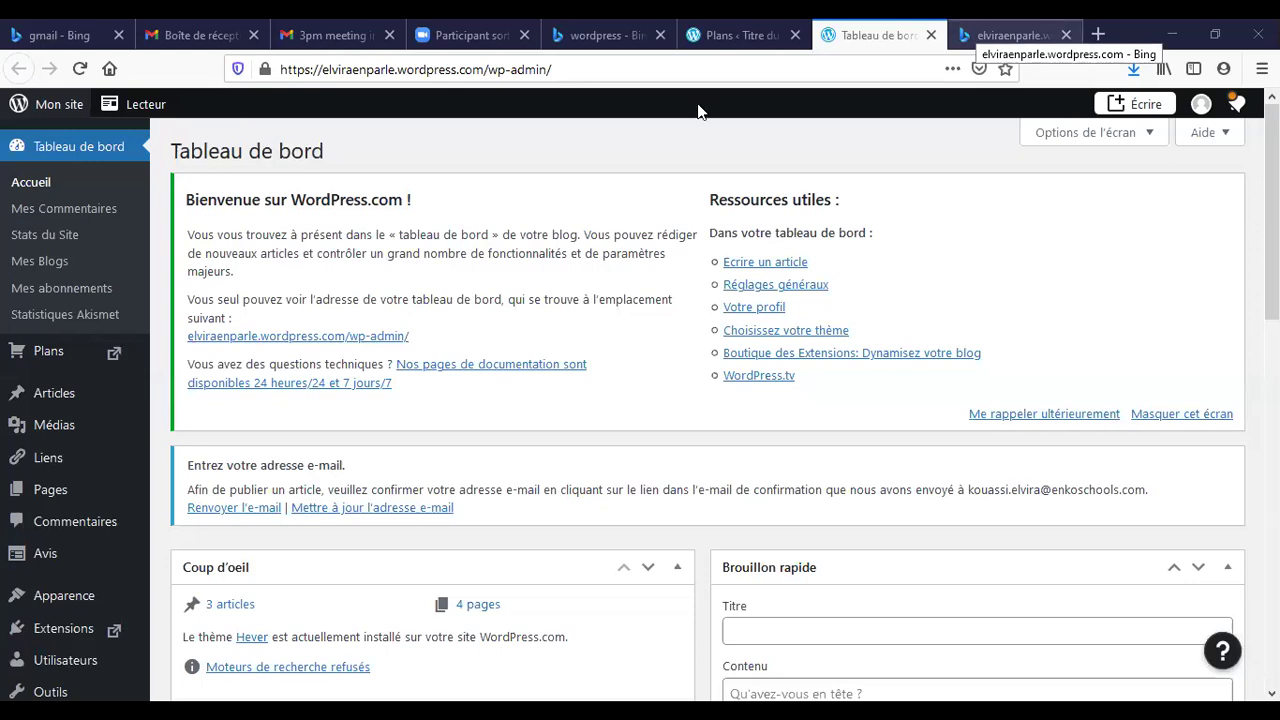
Step: Check the Bing results for elviraenparle.wordpress.com and close that results page
{"action": "key", "text": "ctrl+Tab"}
{"action": "left_click", "coordinate": [425, 134]}
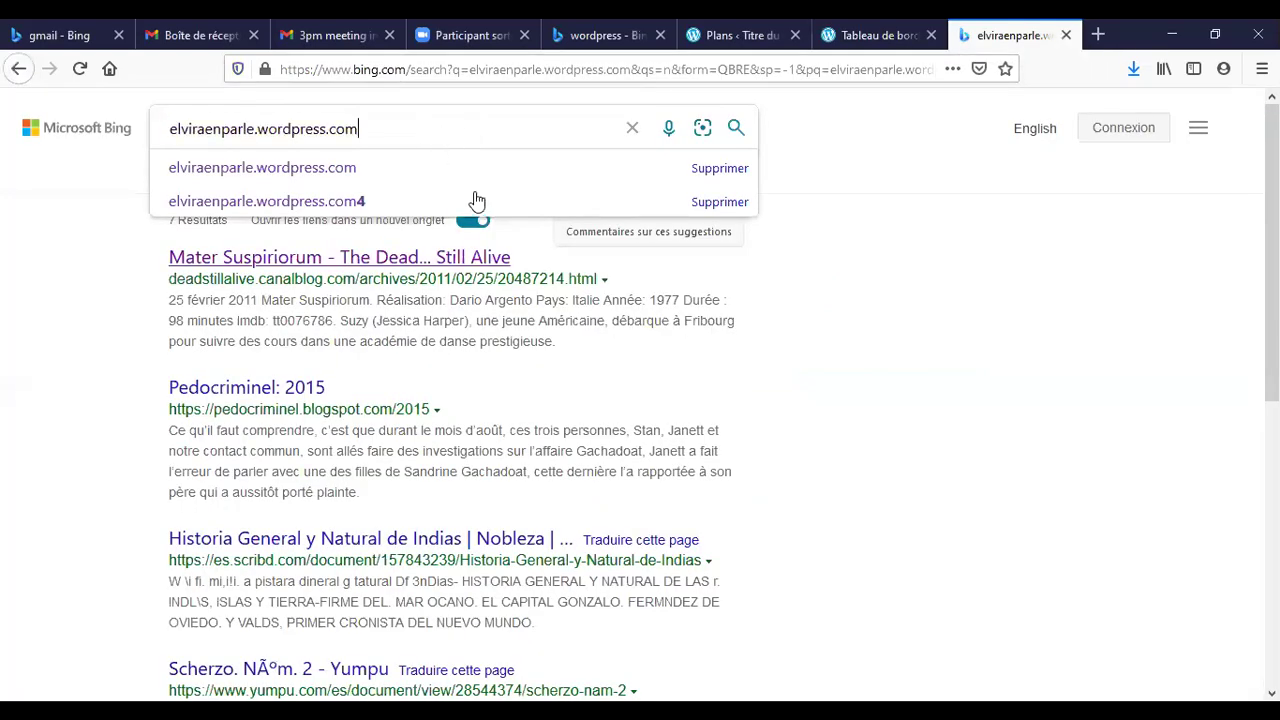
{"action": "left_click", "coordinate": [430, 156]}
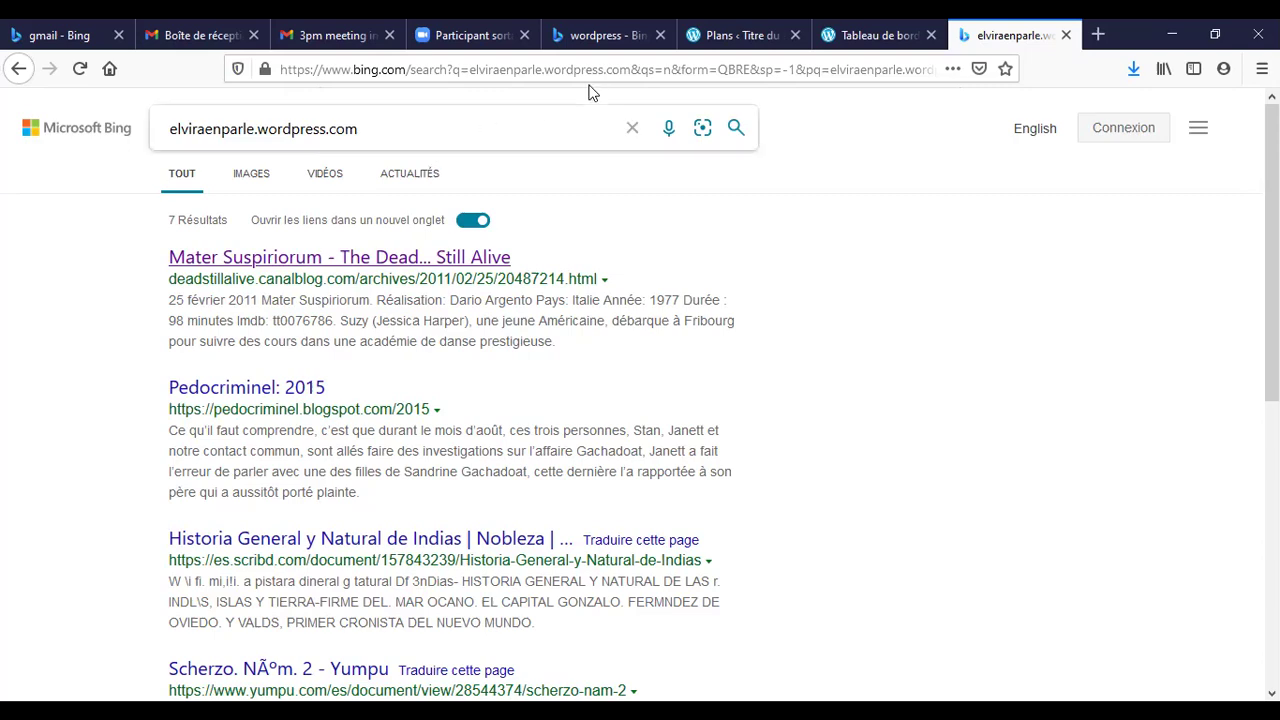
{"action": "left_click", "coordinate": [1067, 36]}
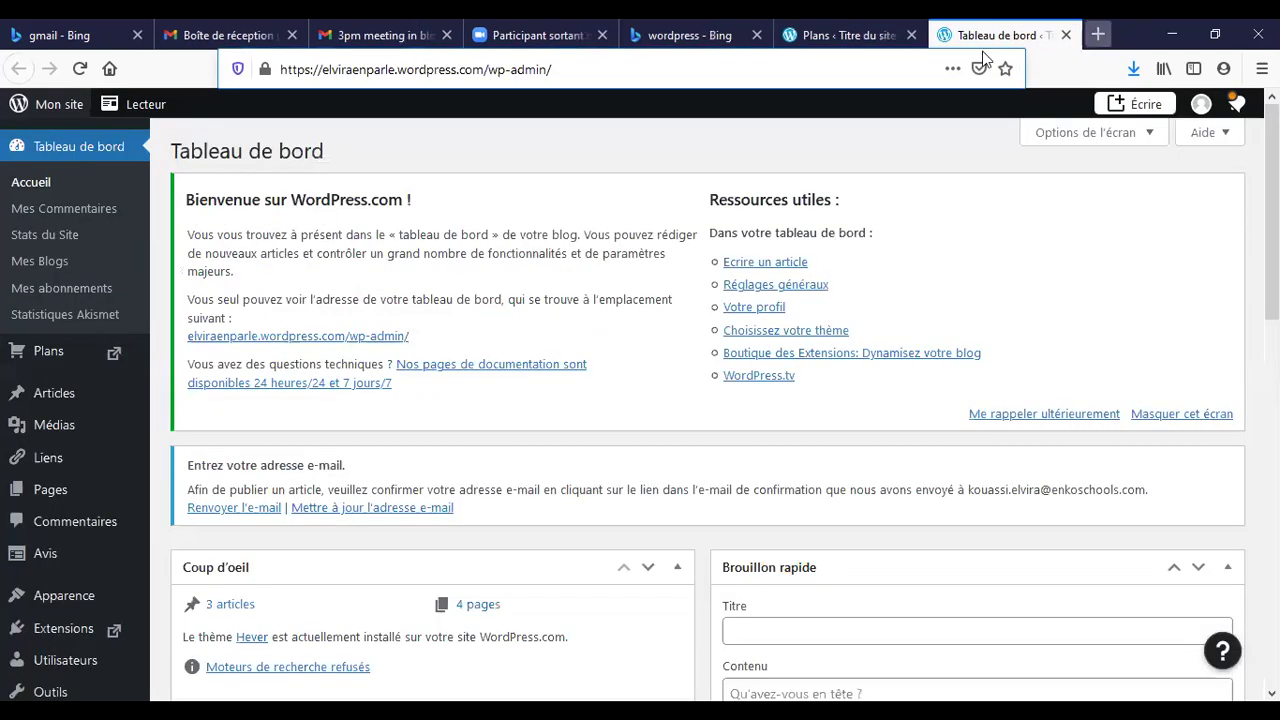
Step: Try to reach elviraenparle.wordpress.com by entering its address in a new browser tab
{"action": "key", "text": "ctrl+t"}
{"action": "left_click", "coordinate": [700, 76]}
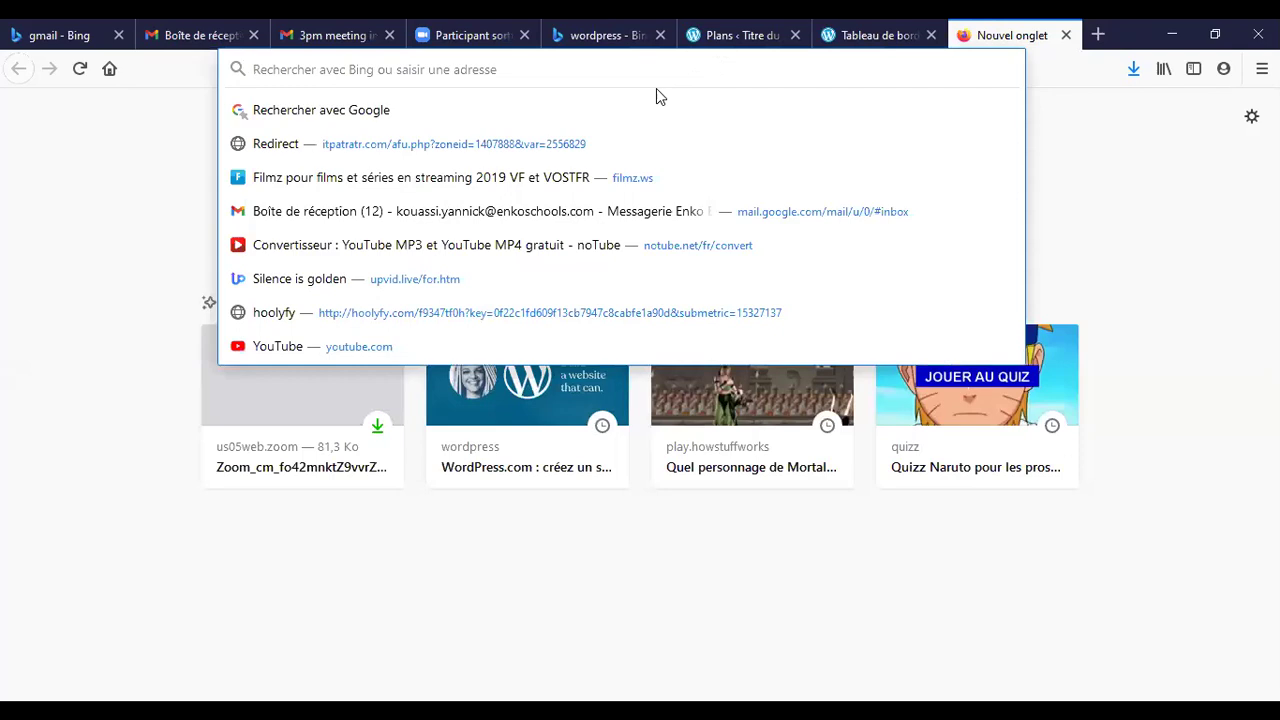
{"action": "type", "text": "el"}
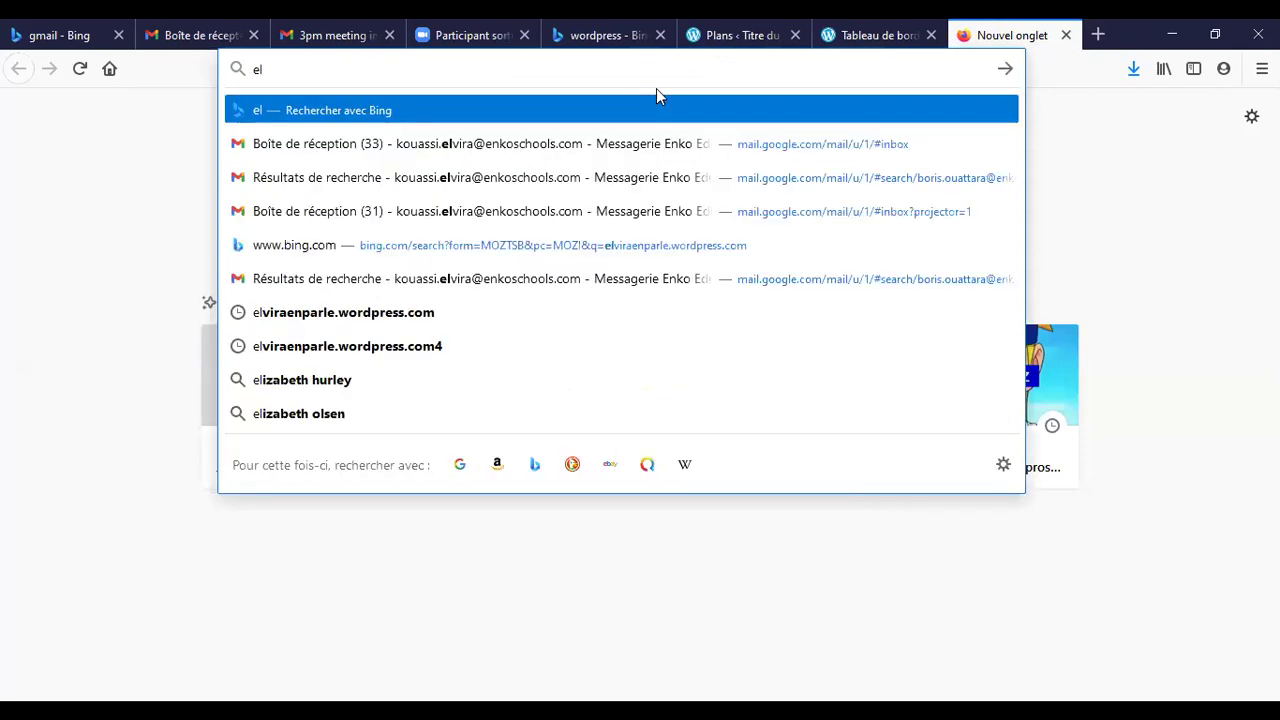
{"action": "type", "text": "vira"}
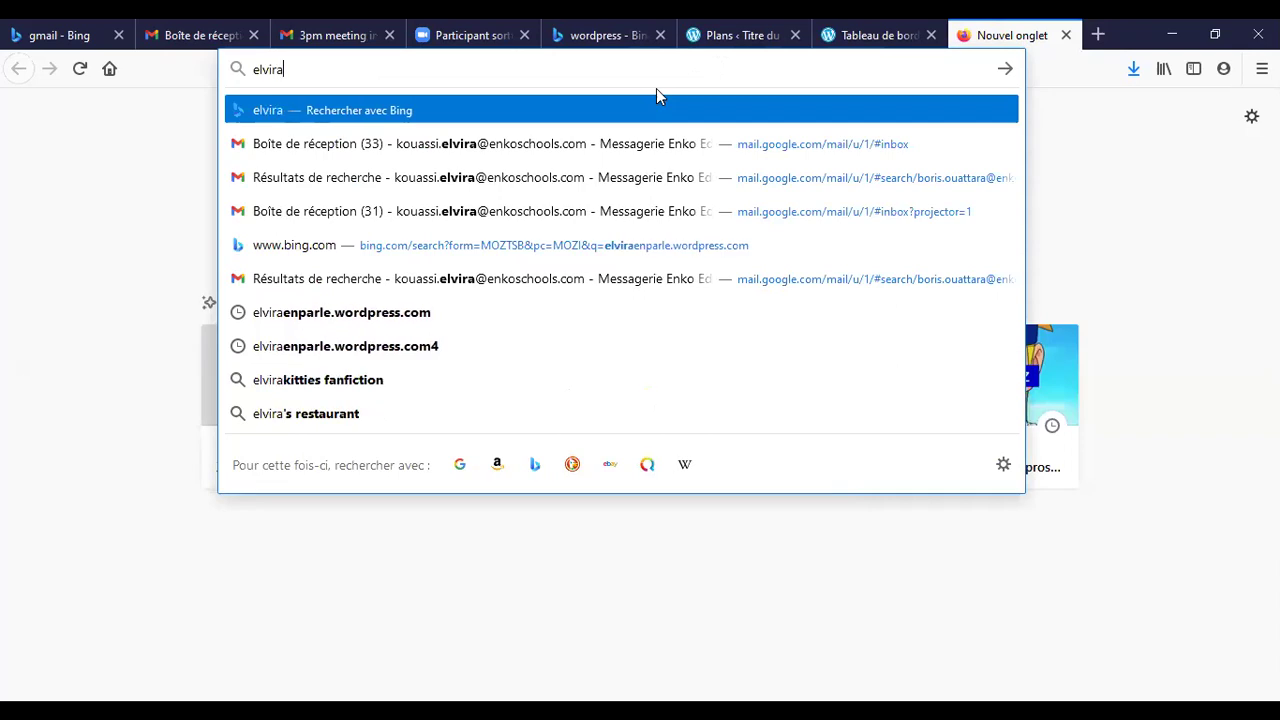
{"action": "type", "text": "en"}
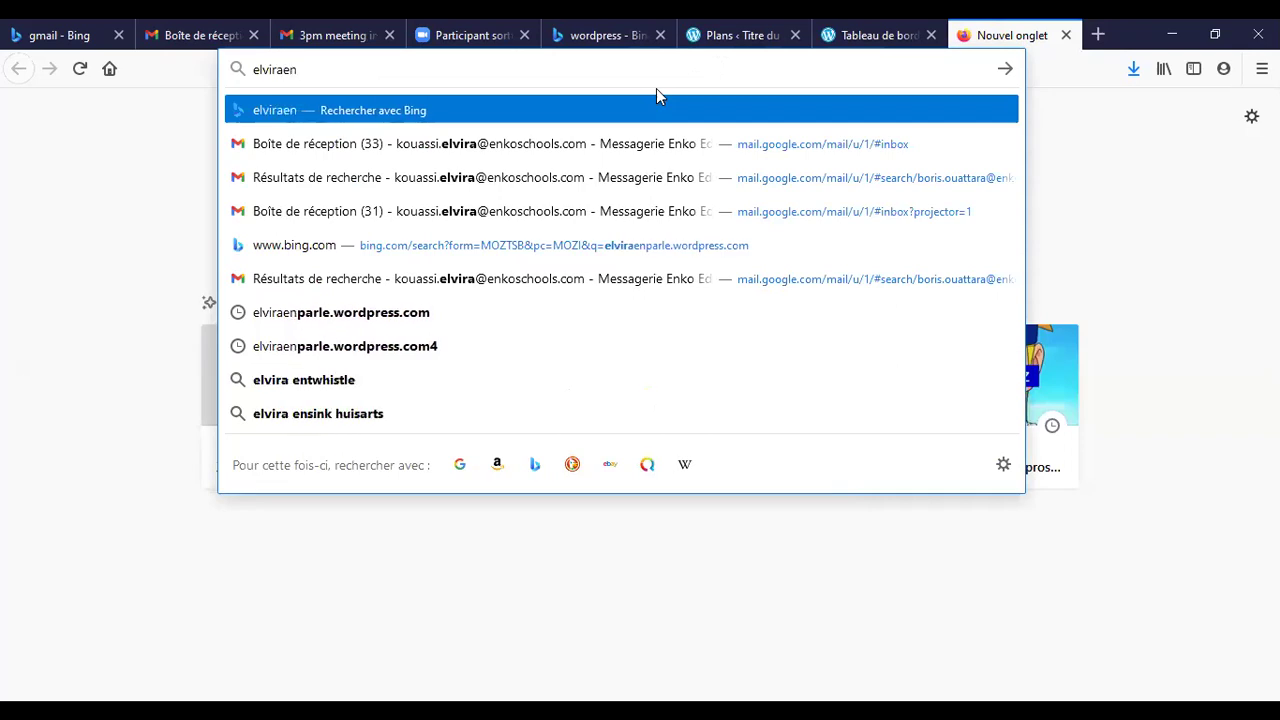
{"action": "type", "text": "pa"}
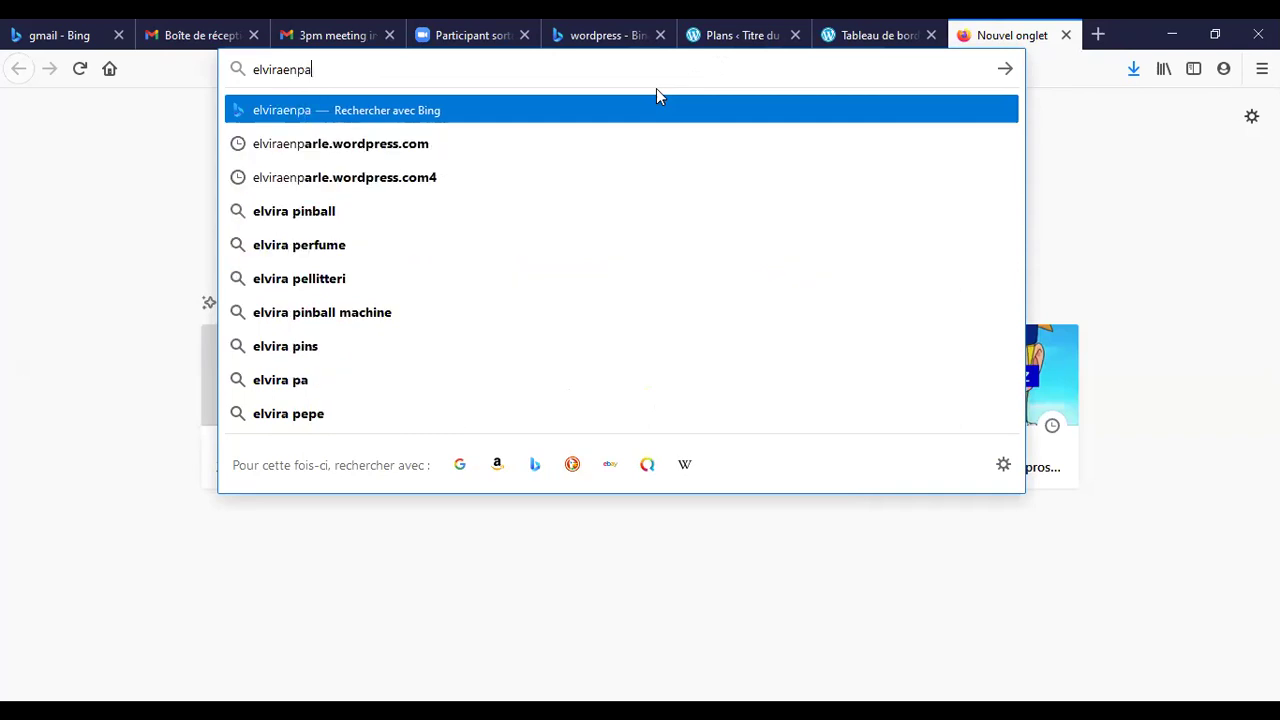
{"action": "type", "text": "rle.word"}
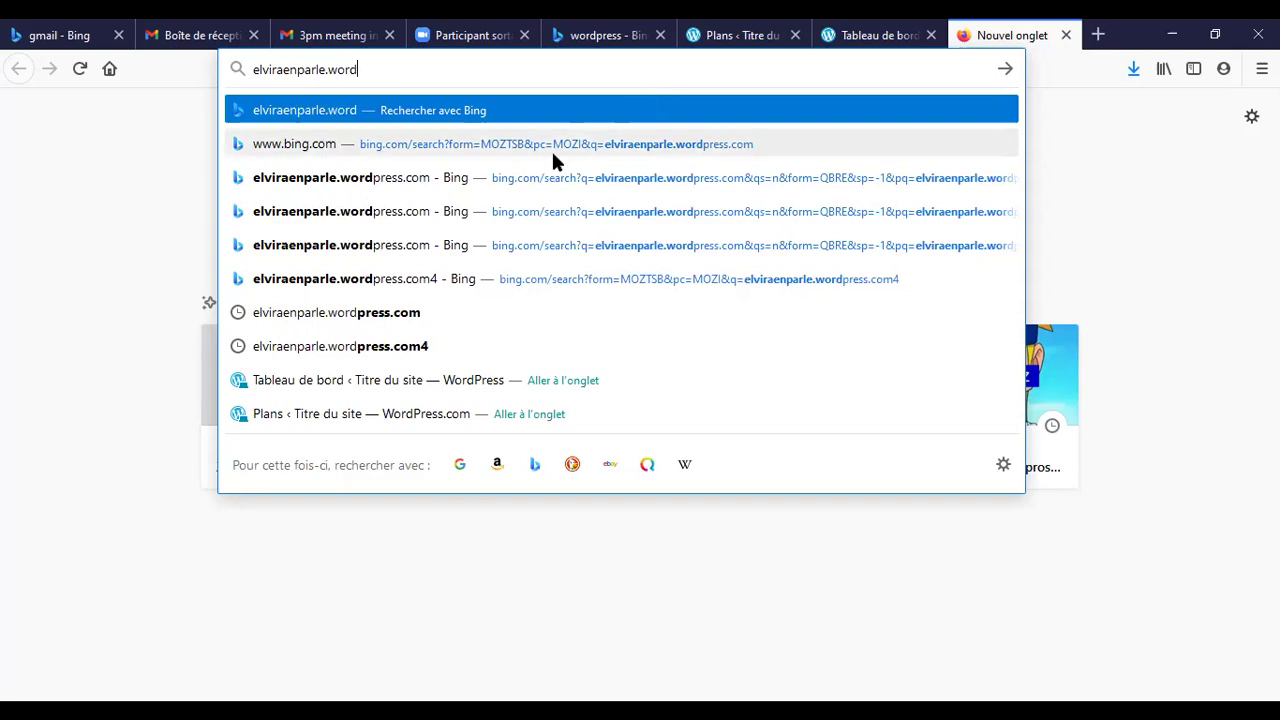
{"action": "left_click", "coordinate": [495, 178]}
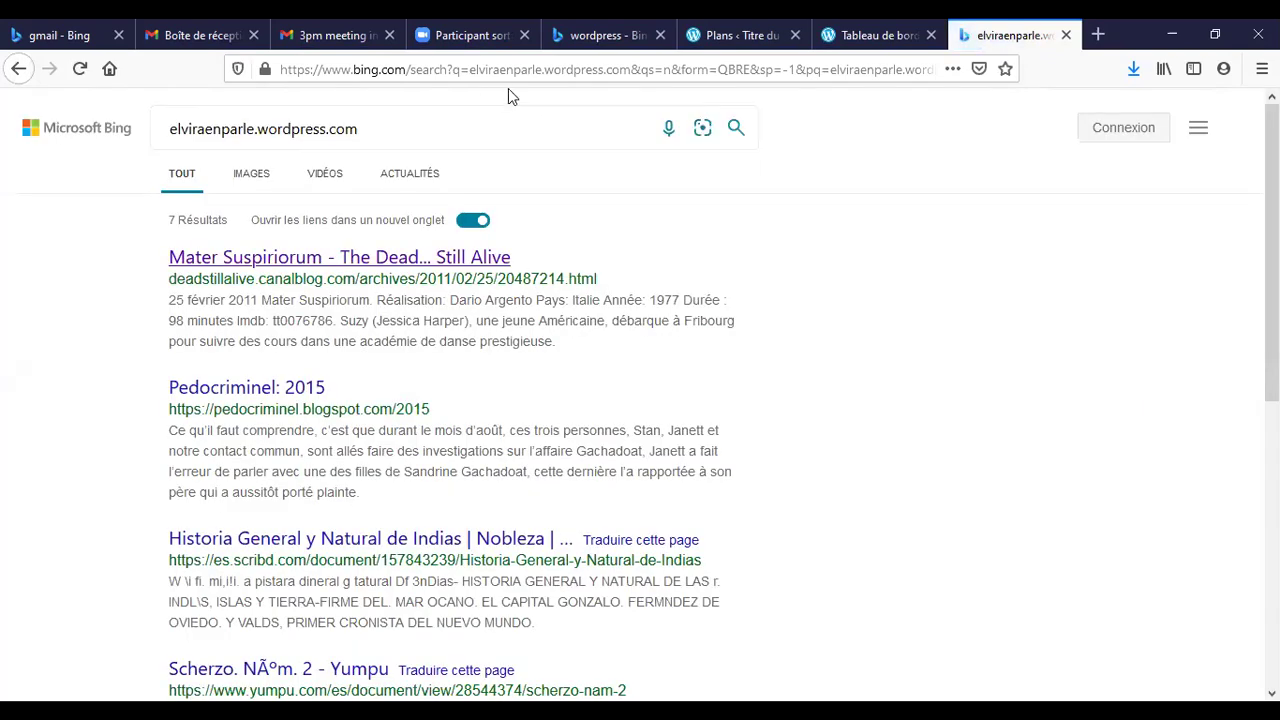
{"action": "left_click", "coordinate": [1097, 35]}
{"action": "left_click", "coordinate": [1066, 35]}
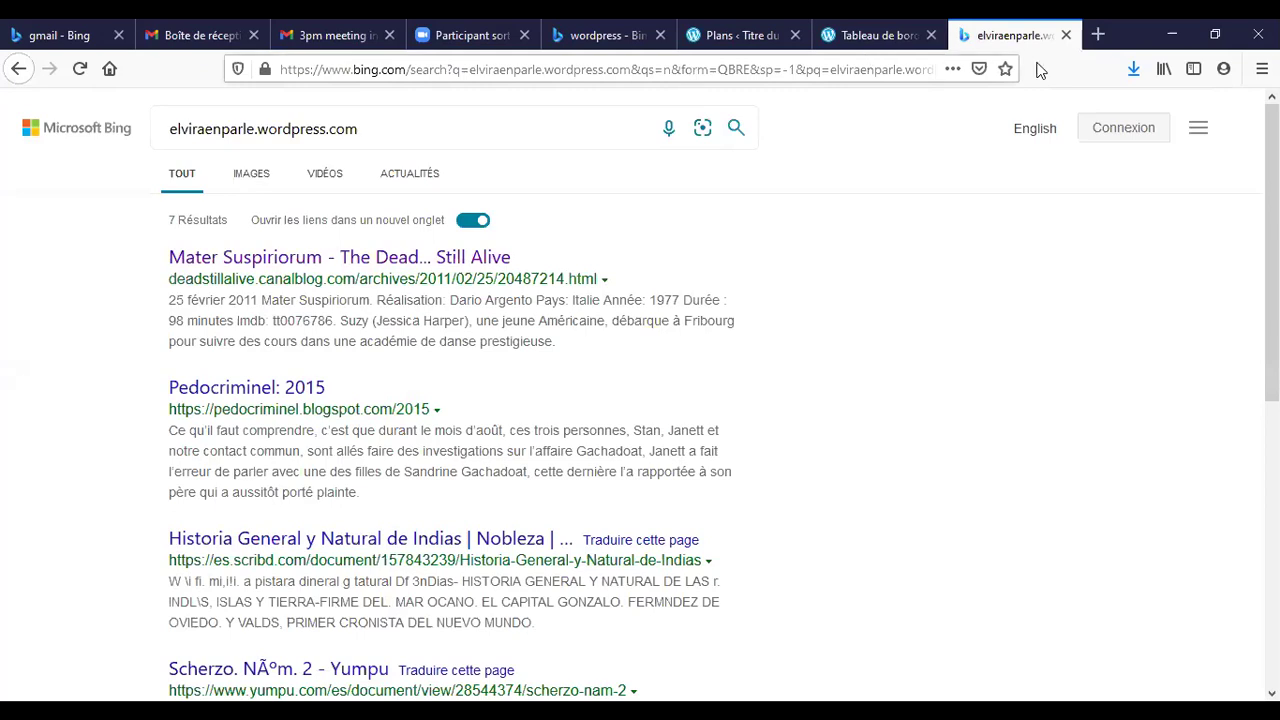
{"action": "left_click", "coordinate": [1066, 35]}
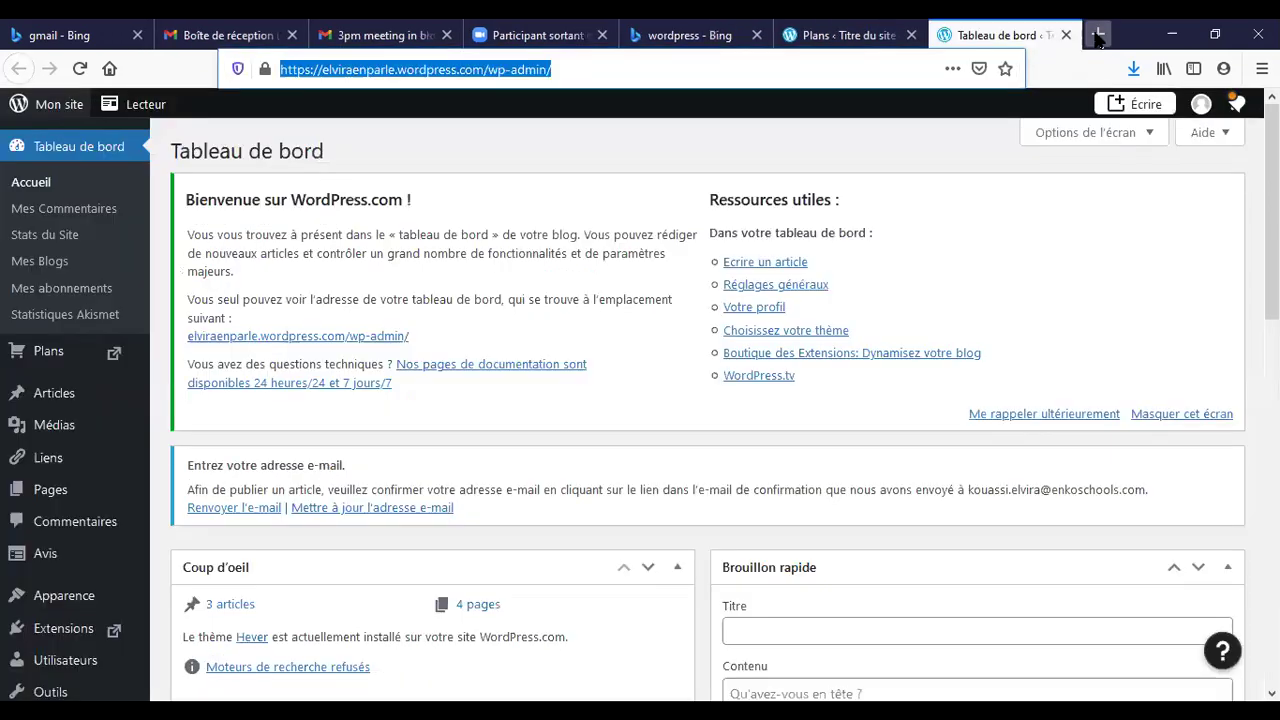
{"action": "left_click", "coordinate": [1097, 35]}
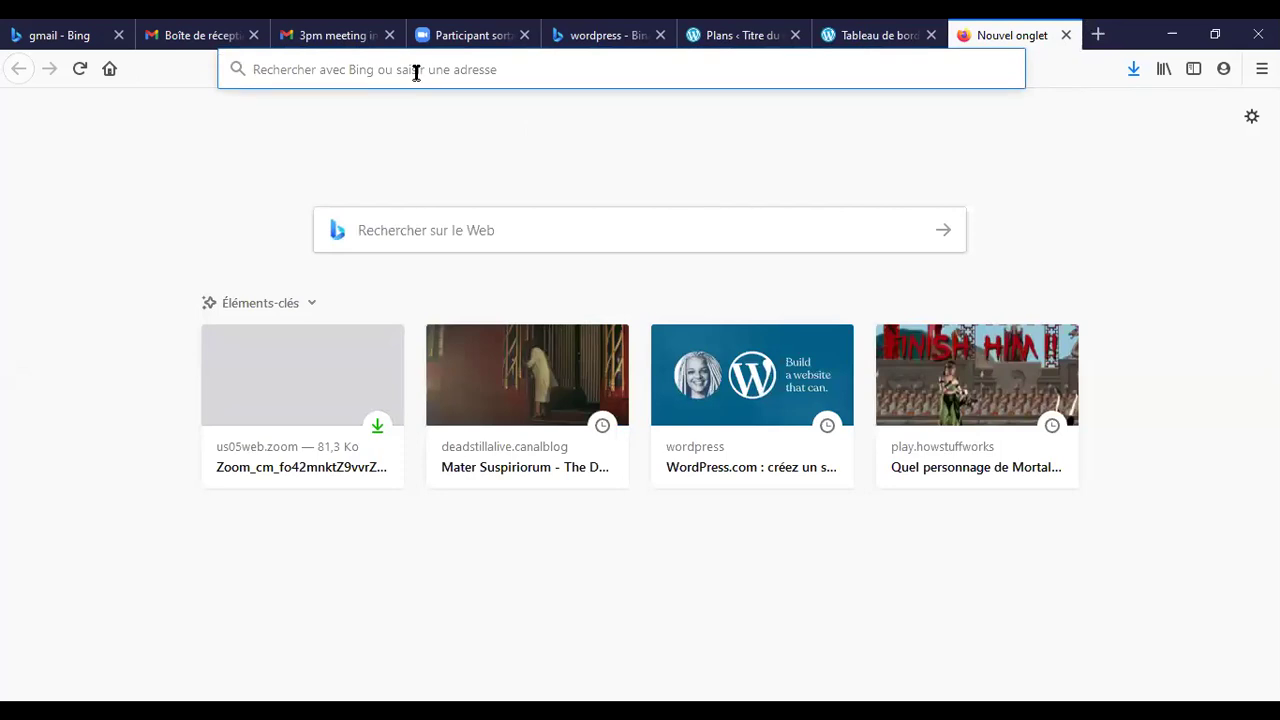
{"action": "type", "text": "elv"}
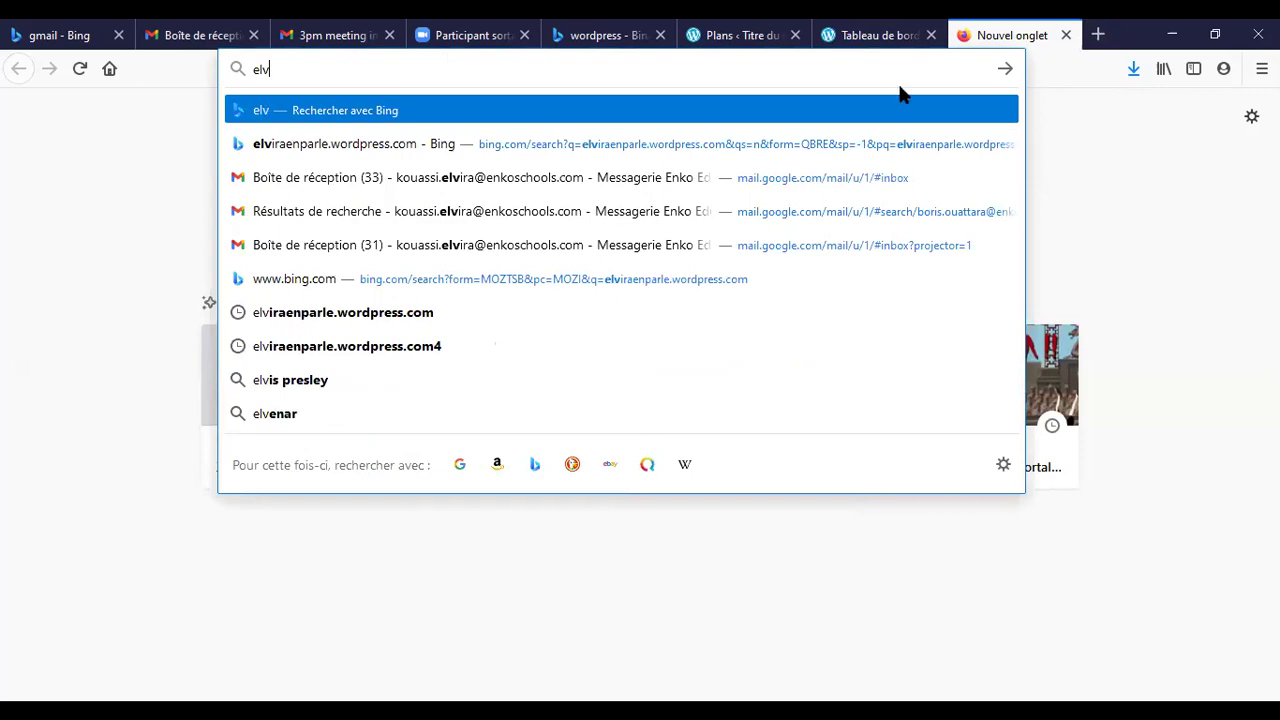
Step: Load the home page of elviraenparle.wordpress.com by removing /wp-admin/ from the dashboard's web address
{"action": "left_click", "coordinate": [845, 37]}
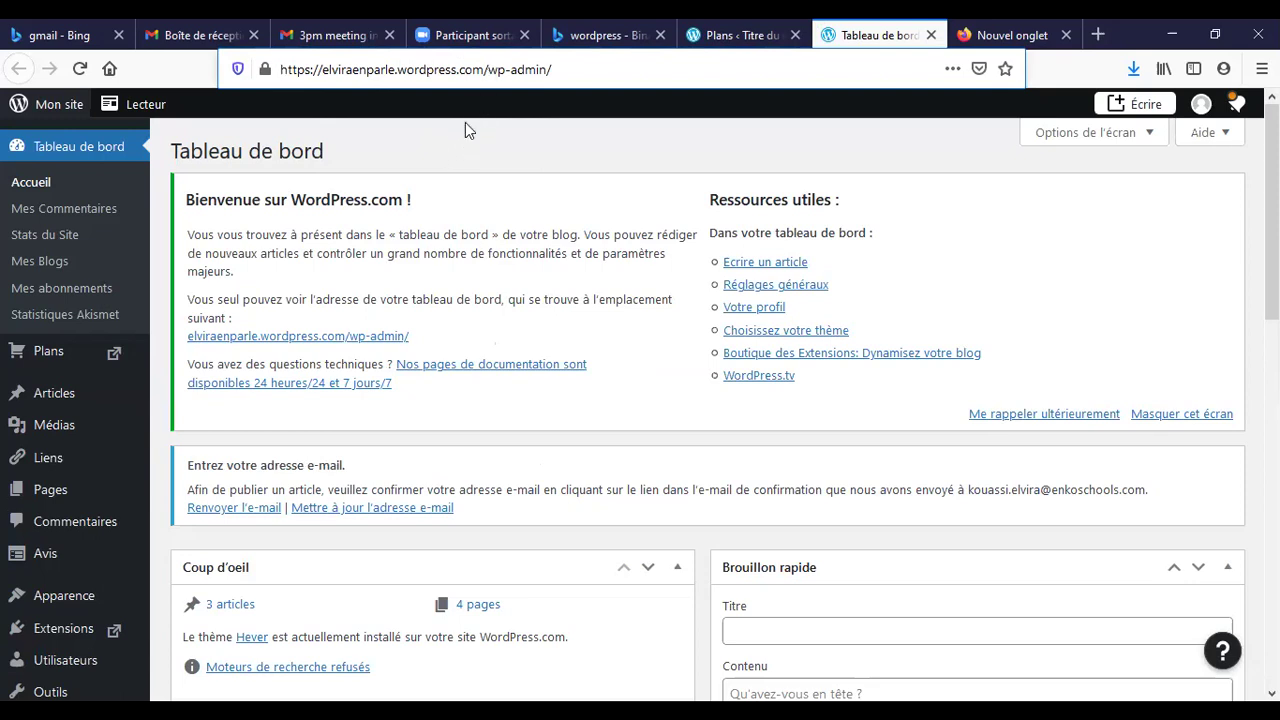
{"action": "left_click", "coordinate": [502, 70]}
{"action": "left_click_drag", "start_coordinate": [484, 70], "coordinate": [552, 70]}
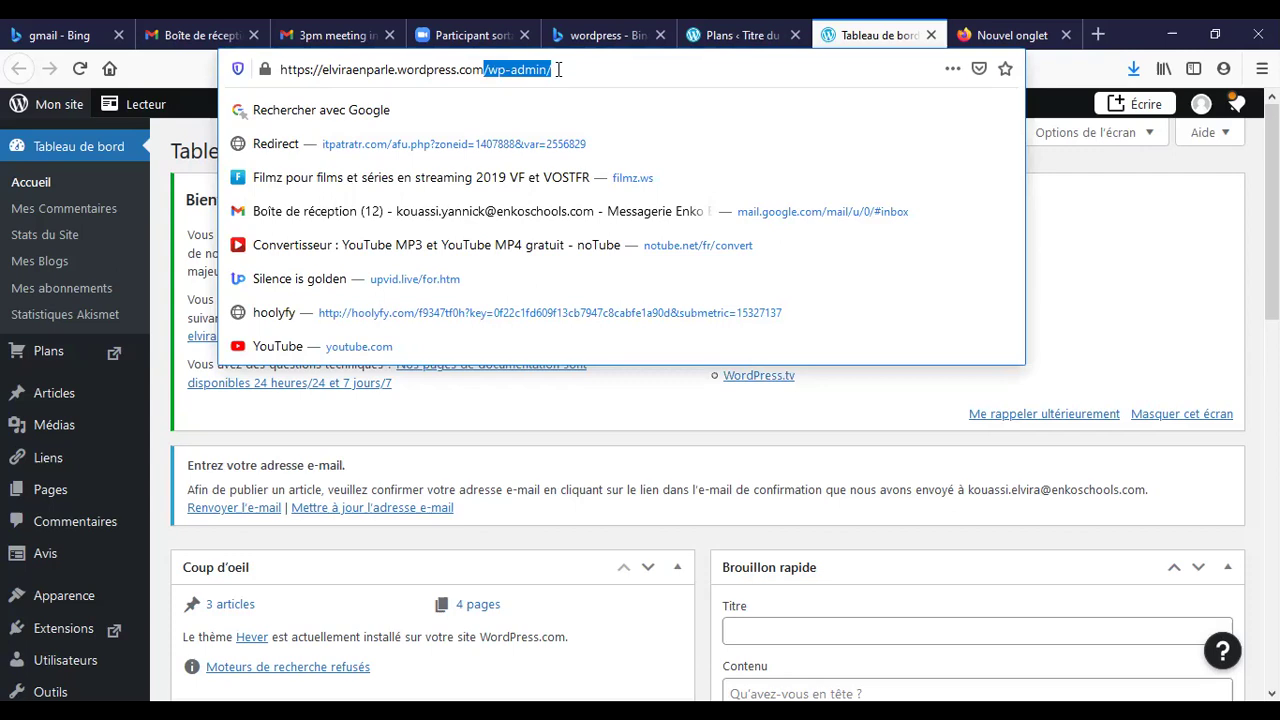
{"action": "key", "text": "BackSpace"}
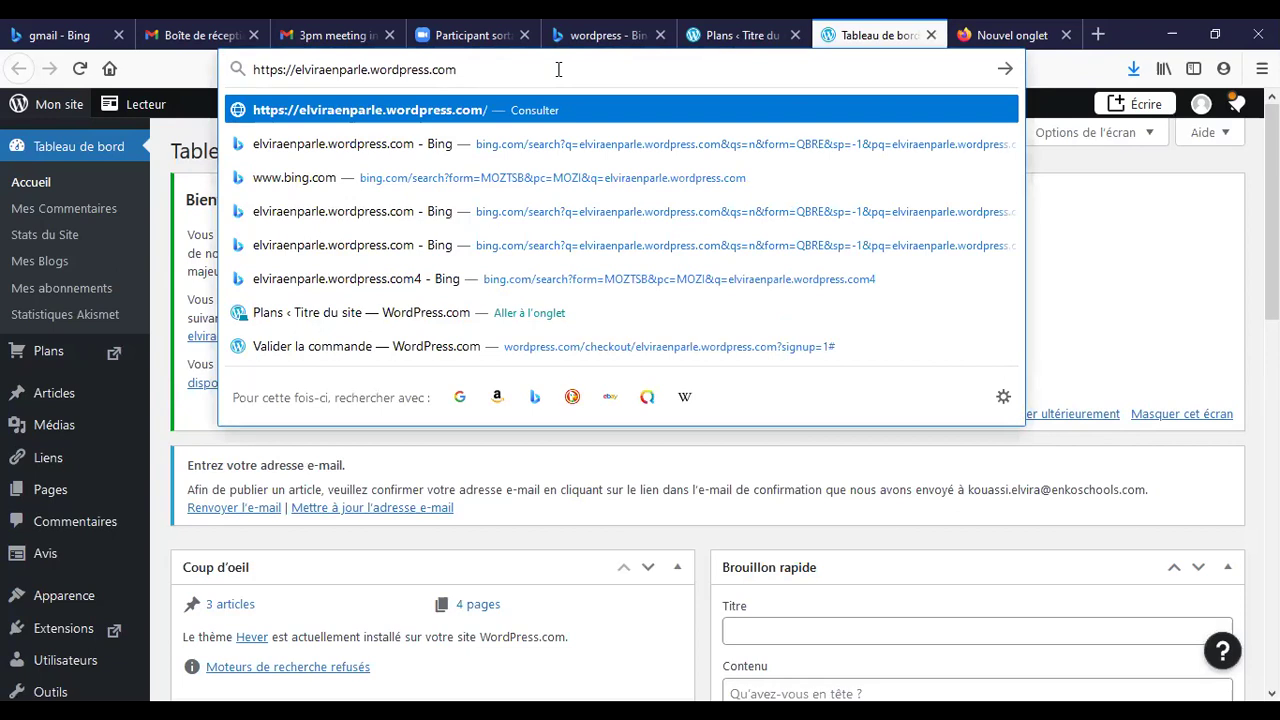
{"action": "key", "text": "Return"}
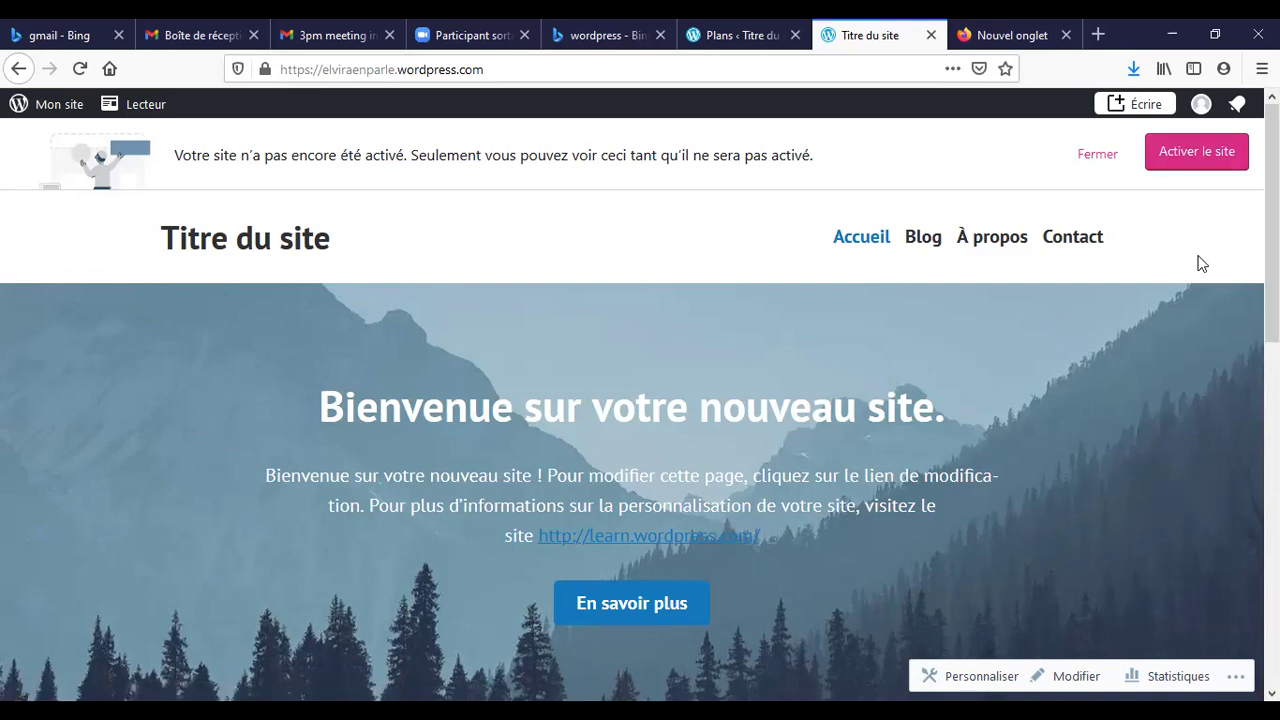
Step: Start activating the site and keep the free address elviraenparle.wordpress.com without purchasing a domain
{"action": "left_click", "coordinate": [1190, 160]}
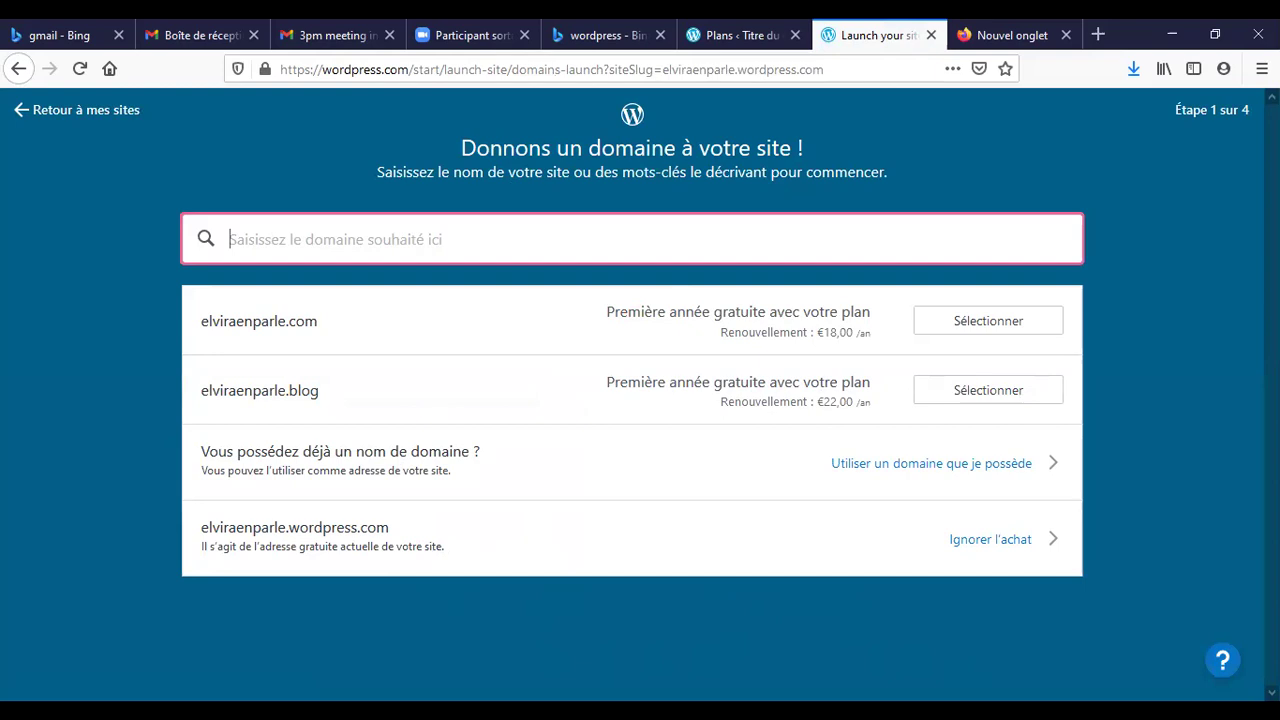
{"action": "left_click", "coordinate": [1016, 551]}
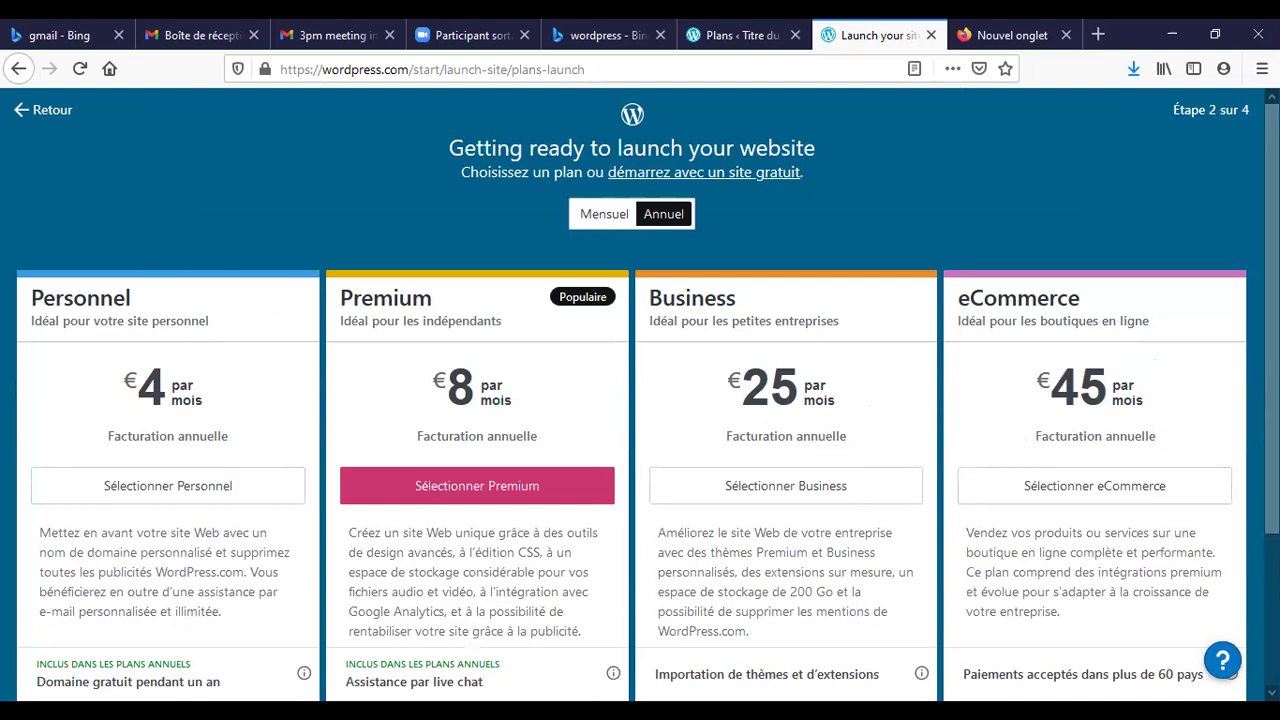
Step: Examine the annual plans offered for launching the site, from Personnel to eCommerce, and return to the domain choice
{"action": "scroll", "coordinate": [640, 400], "scroll_direction": "down", "scroll_amount": 2}
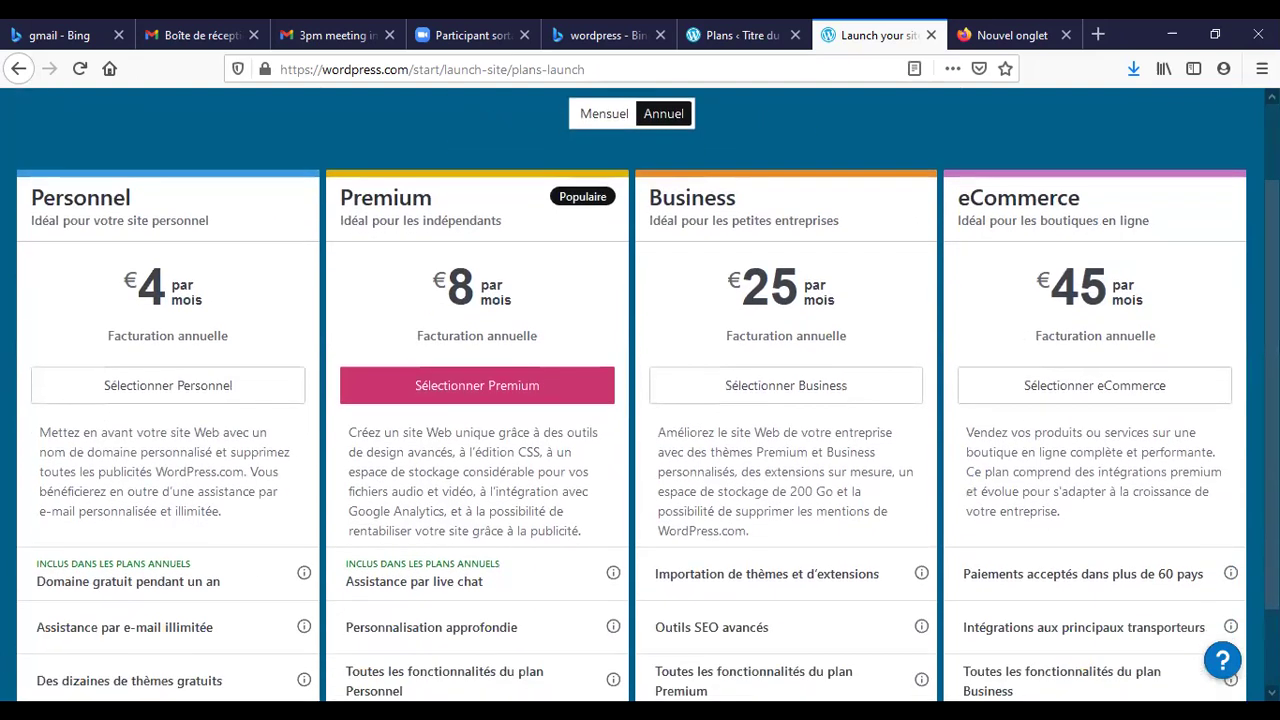
{"action": "scroll", "coordinate": [640, 400], "scroll_direction": "down", "scroll_amount": 2}
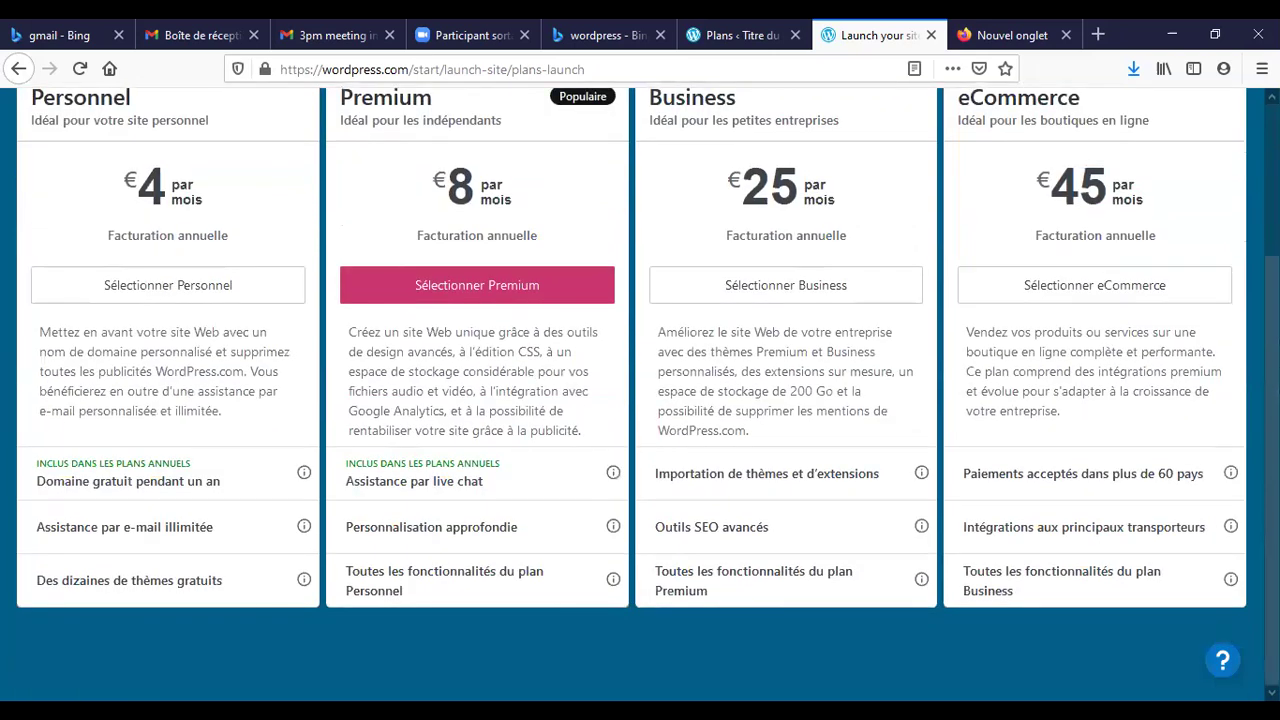
{"action": "left_click_drag", "start_coordinate": [1272, 470], "coordinate": [1272, 462]}
{"action": "scroll", "coordinate": [640, 400], "scroll_direction": "up", "scroll_amount": 4}
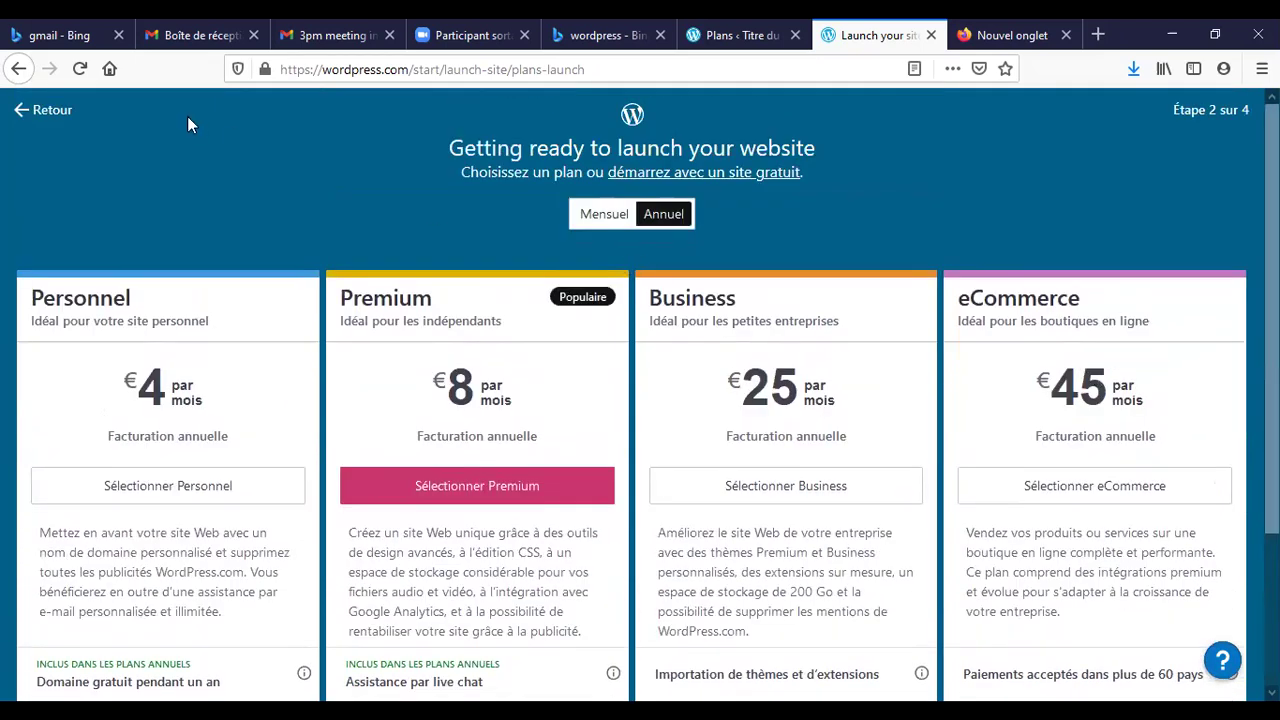
{"action": "left_click", "coordinate": [55, 113]}
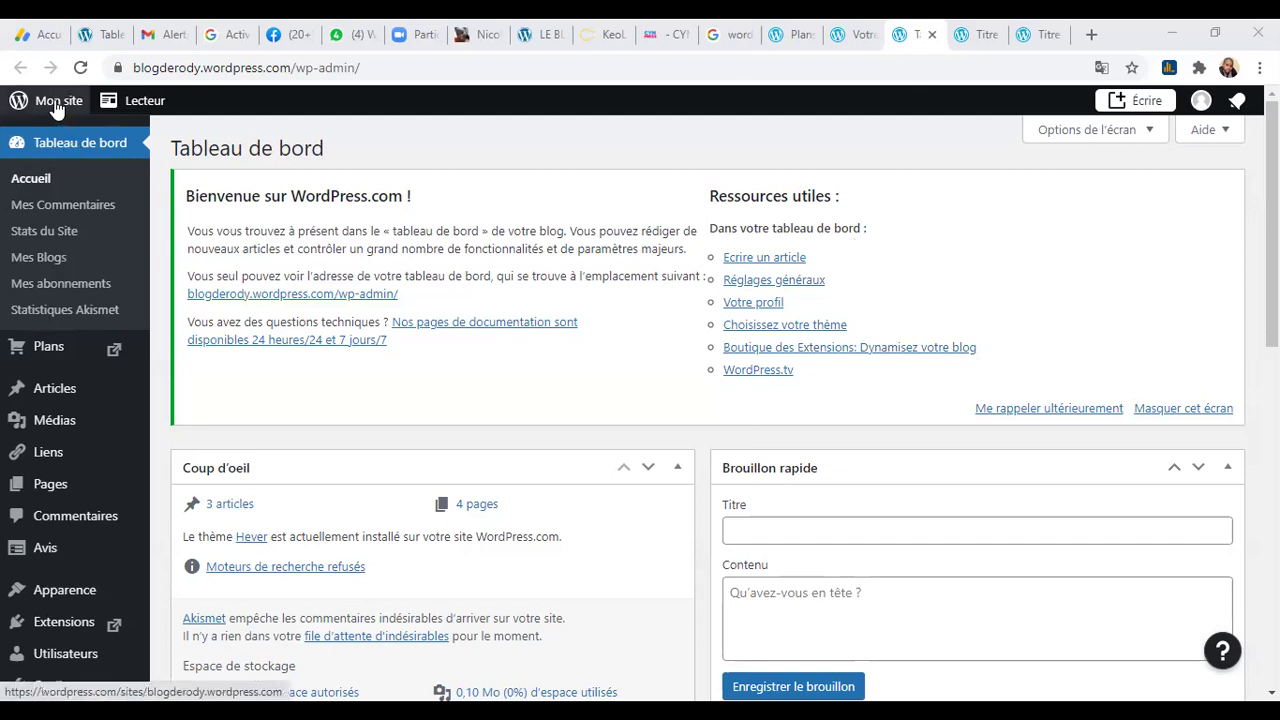
Step: Load the home page of blogderody.wordpress.com from its dashboard's web address and start activating the site
{"action": "left_click", "coordinate": [216, 104]}
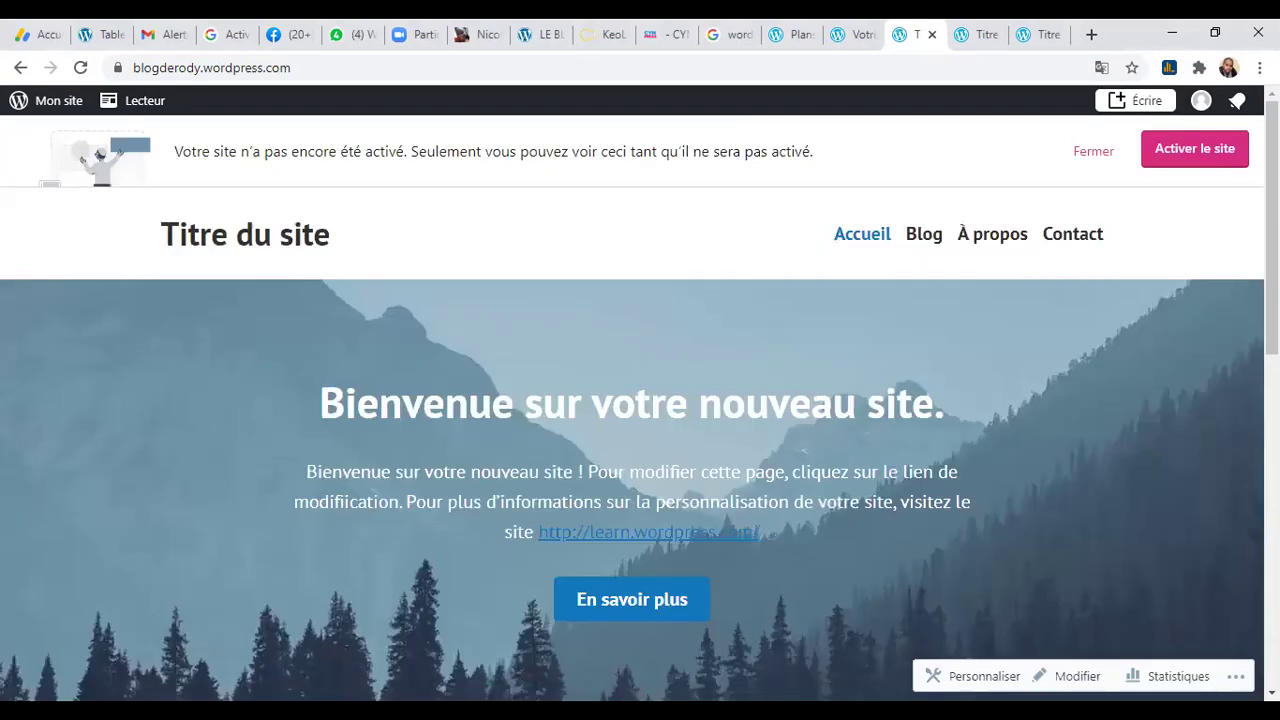
{"action": "left_click", "coordinate": [1158, 162]}
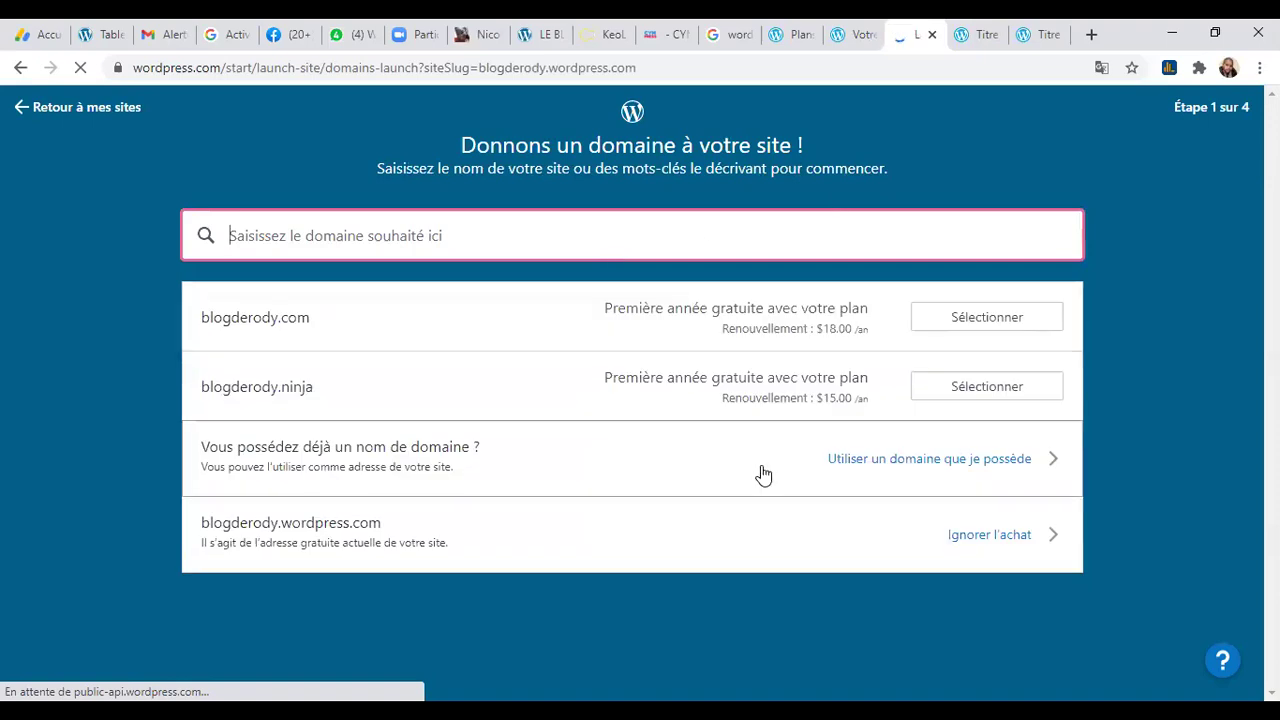
Step: Examine the options for using an already owned domain, including the transfer form, and return to the domain choices
{"action": "left_click", "coordinate": [902, 465]}
{"action": "scroll", "coordinate": [902, 471], "scroll_direction": "down", "scroll_amount": 1}
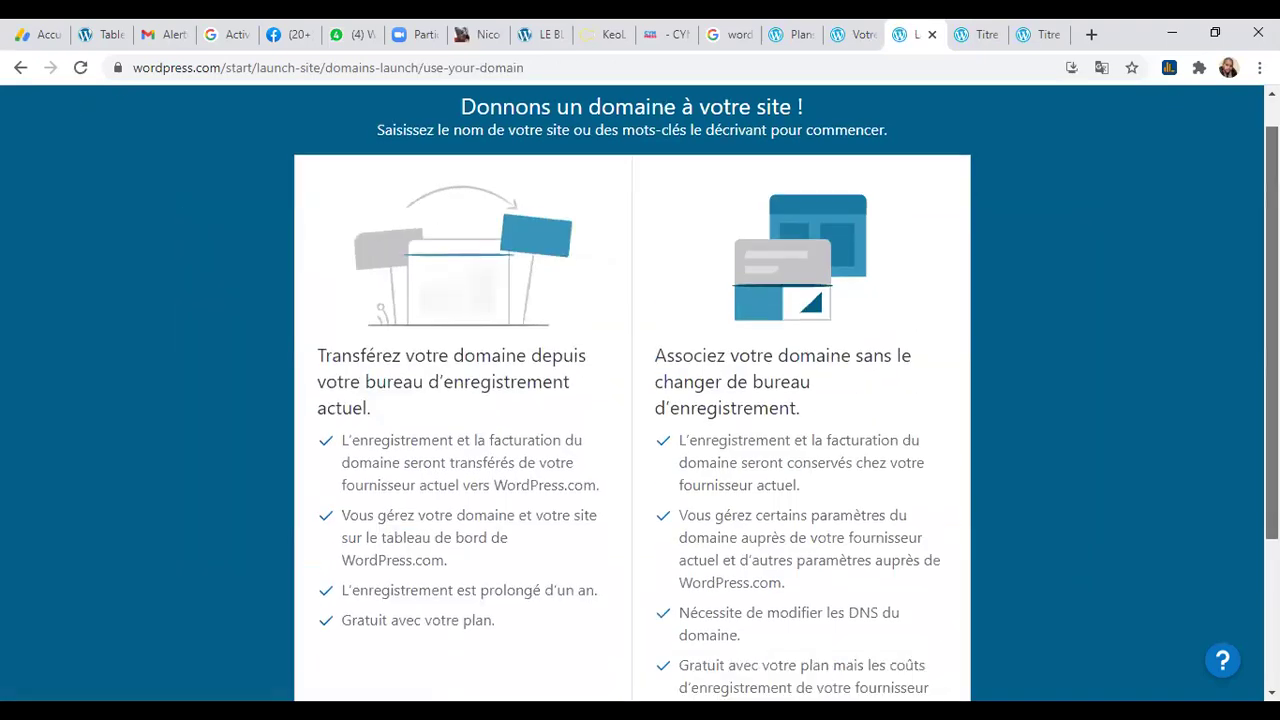
{"action": "scroll", "coordinate": [632, 400], "scroll_direction": "down", "scroll_amount": 2}
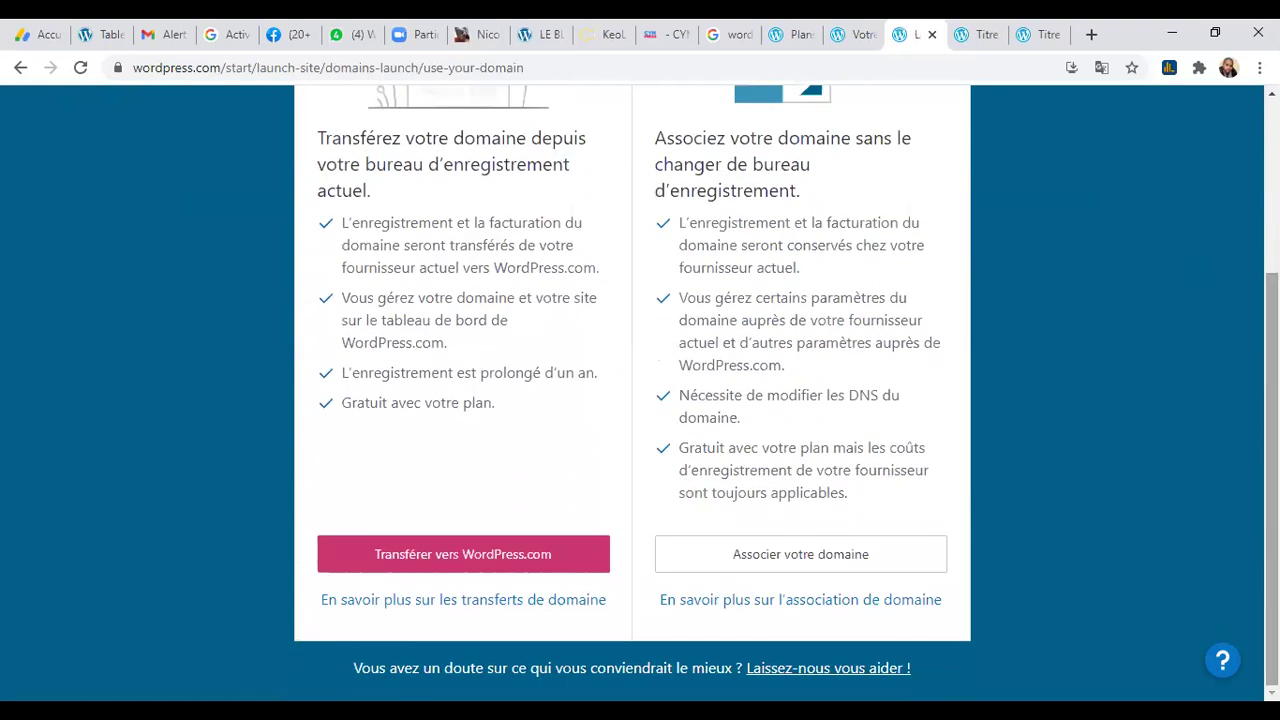
{"action": "left_click", "coordinate": [488, 565]}
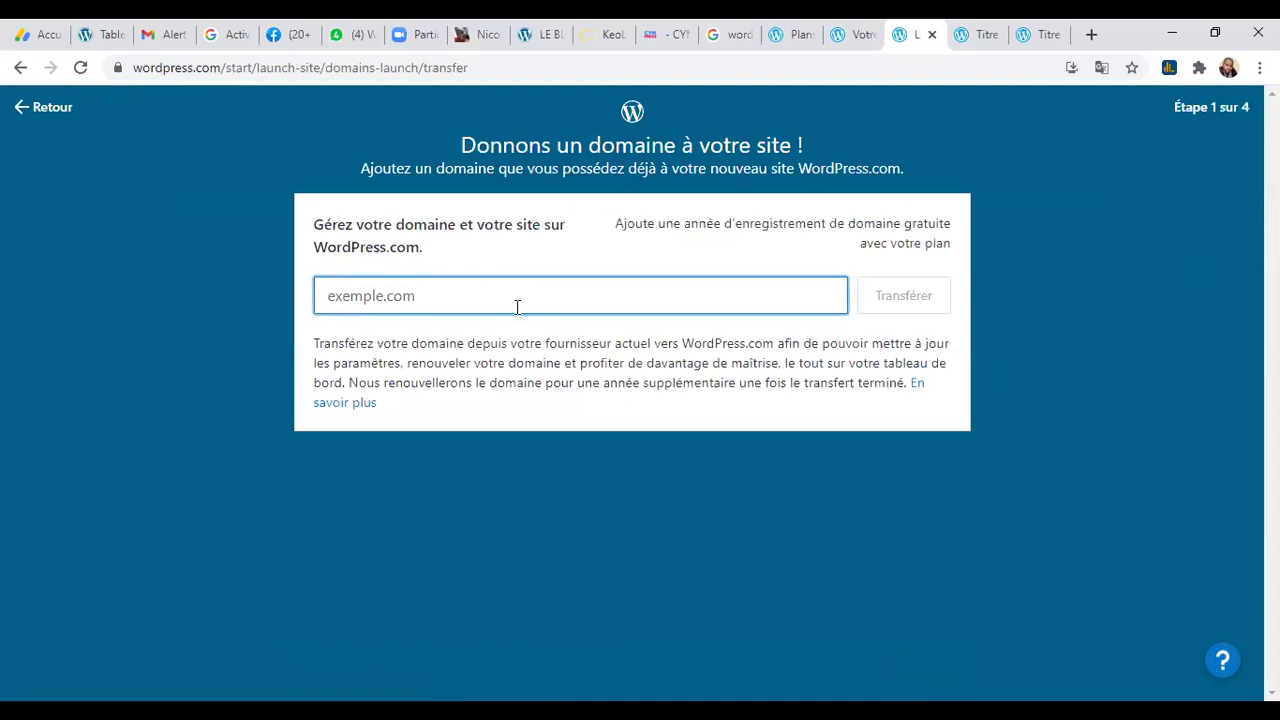
{"action": "left_click", "coordinate": [36, 112]}
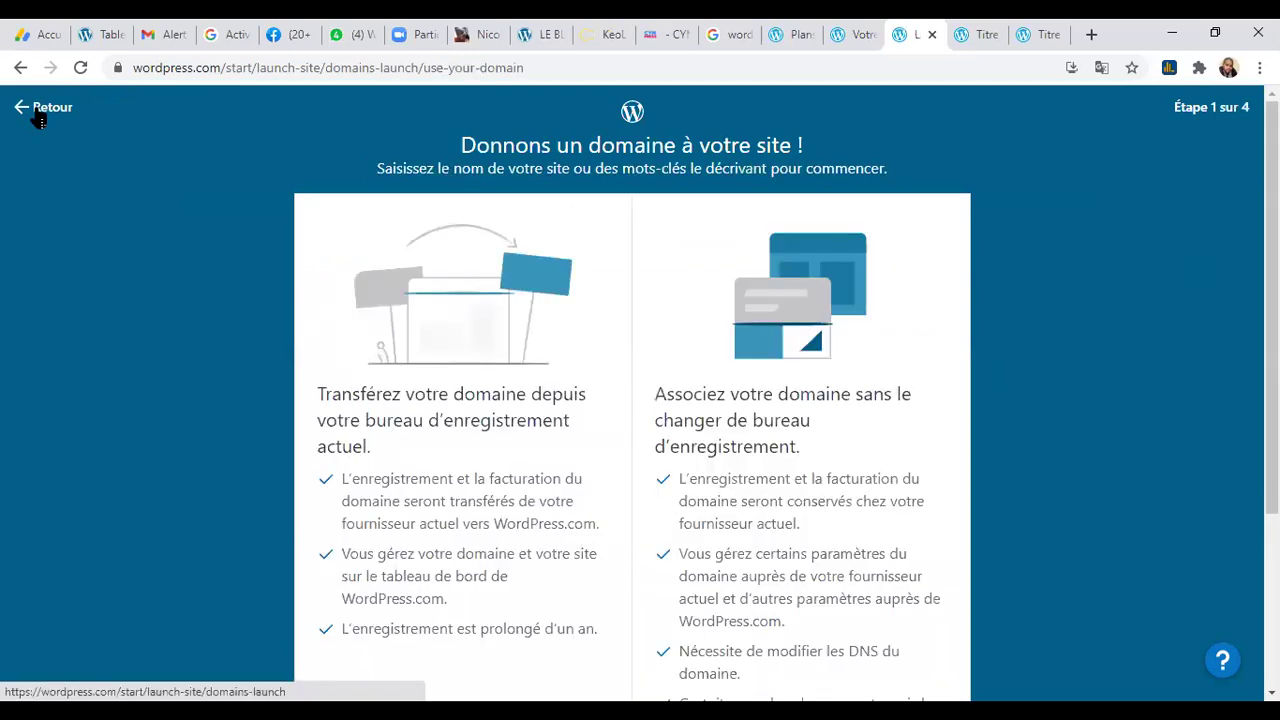
{"action": "left_click", "coordinate": [38, 115]}
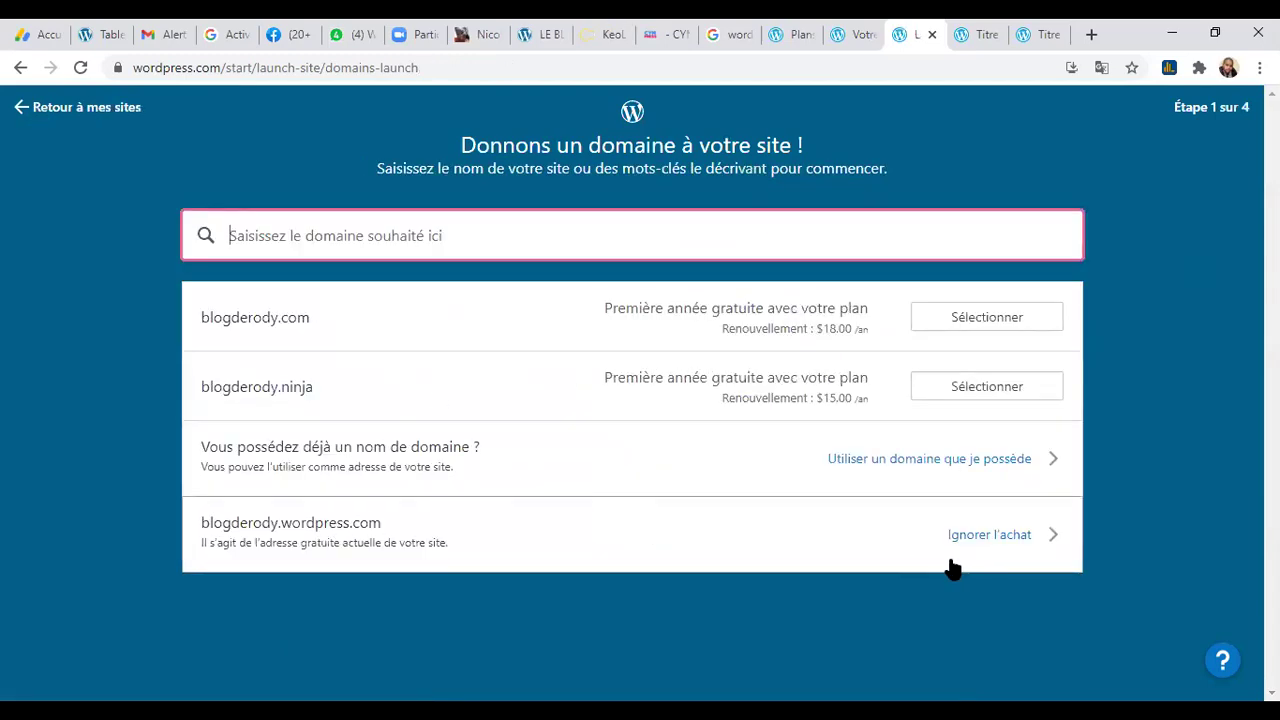
Step: Keep the free address blogderody.wordpress.com without buying a domain and select the Personnel plan with annual billing
{"action": "left_click", "coordinate": [979, 537]}
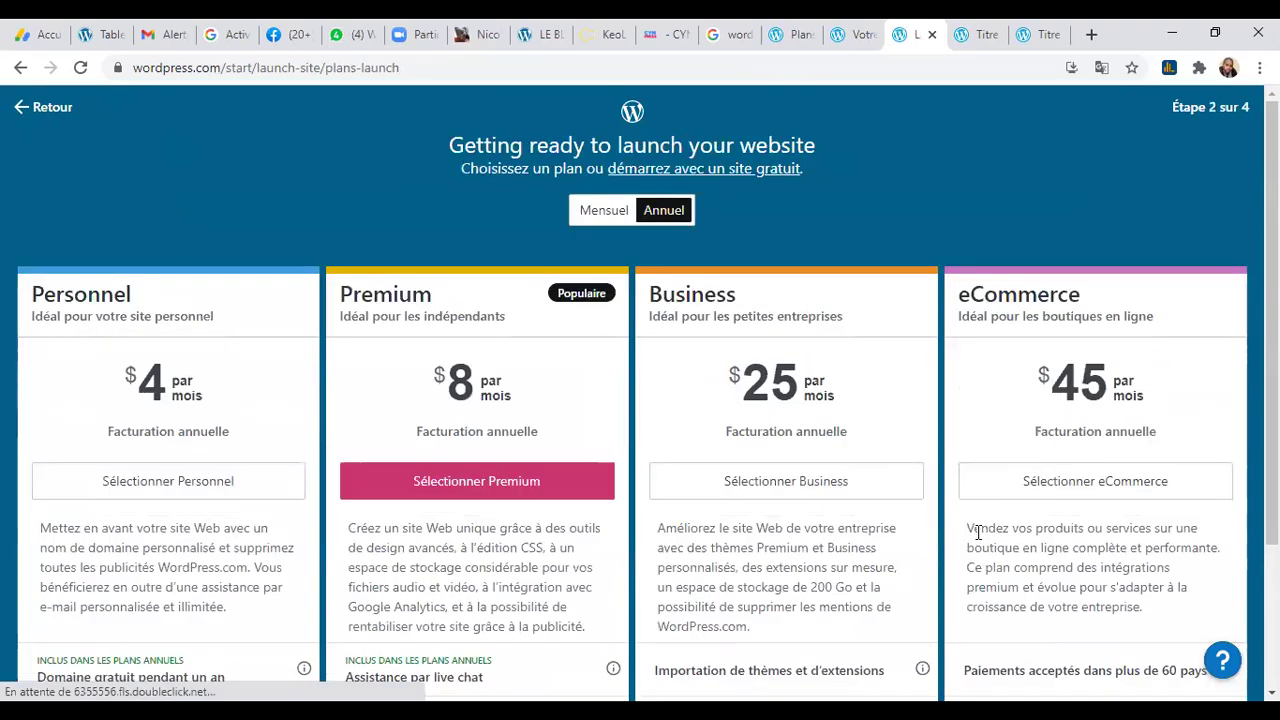
{"action": "scroll", "coordinate": [1080, 166], "scroll_direction": "down", "scroll_amount": 3}
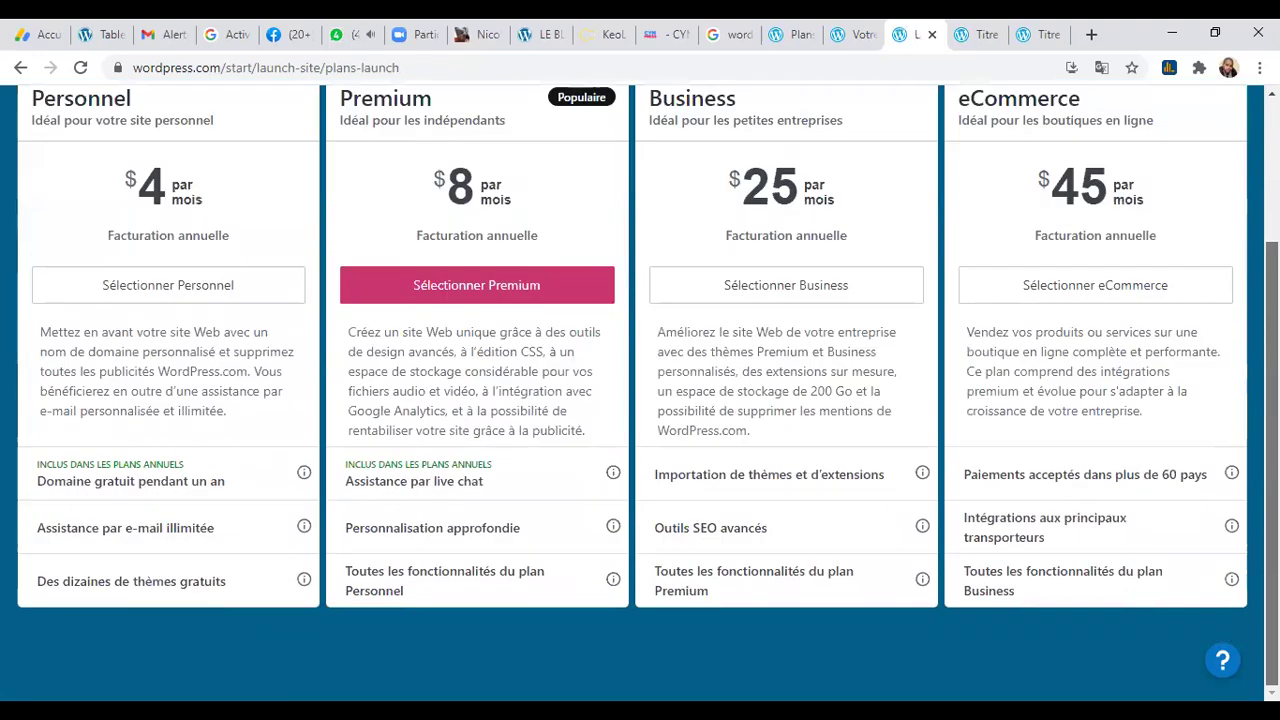
{"action": "scroll", "coordinate": [356, 360], "scroll_direction": "up", "scroll_amount": 3}
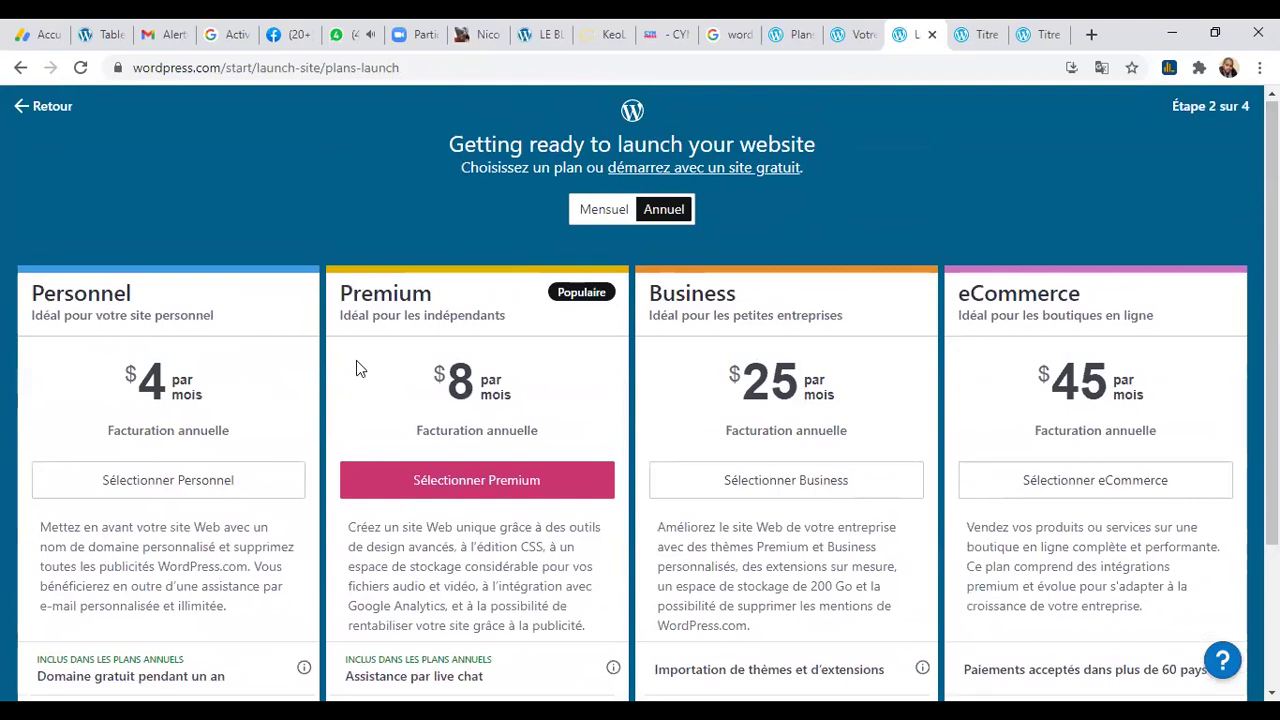
{"action": "left_click", "coordinate": [178, 481]}
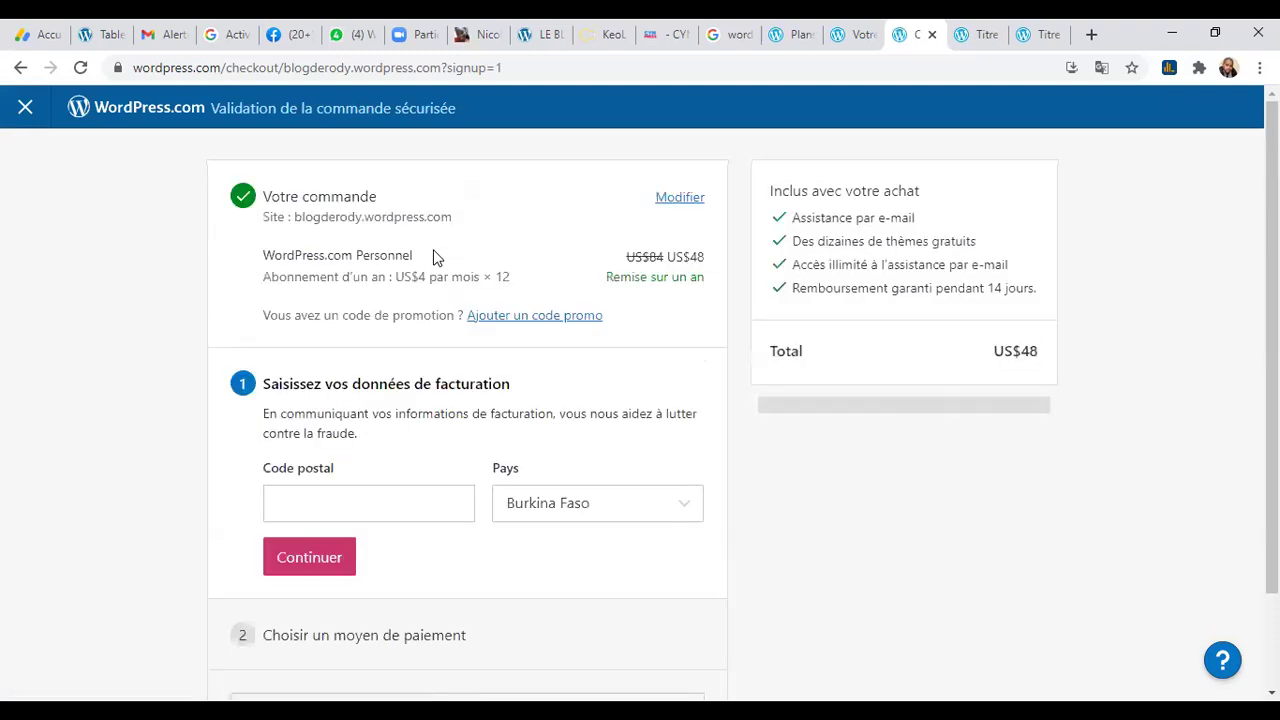
Step: Review the checkout's billing details and the subscription durations available for the Personnel plan, then leave the checkout without paying
{"action": "left_click_drag", "start_coordinate": [1271, 310], "coordinate": [1271, 405]}
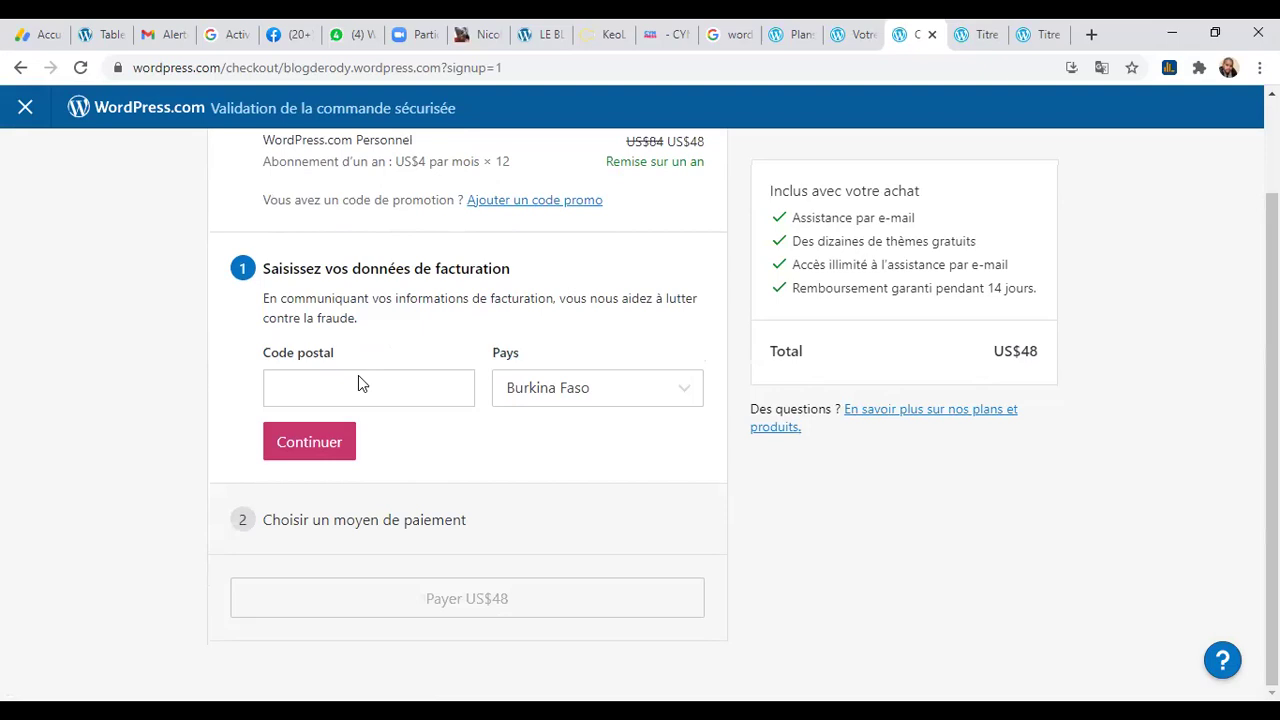
{"action": "left_click_drag", "start_coordinate": [1271, 440], "coordinate": [1271, 348]}
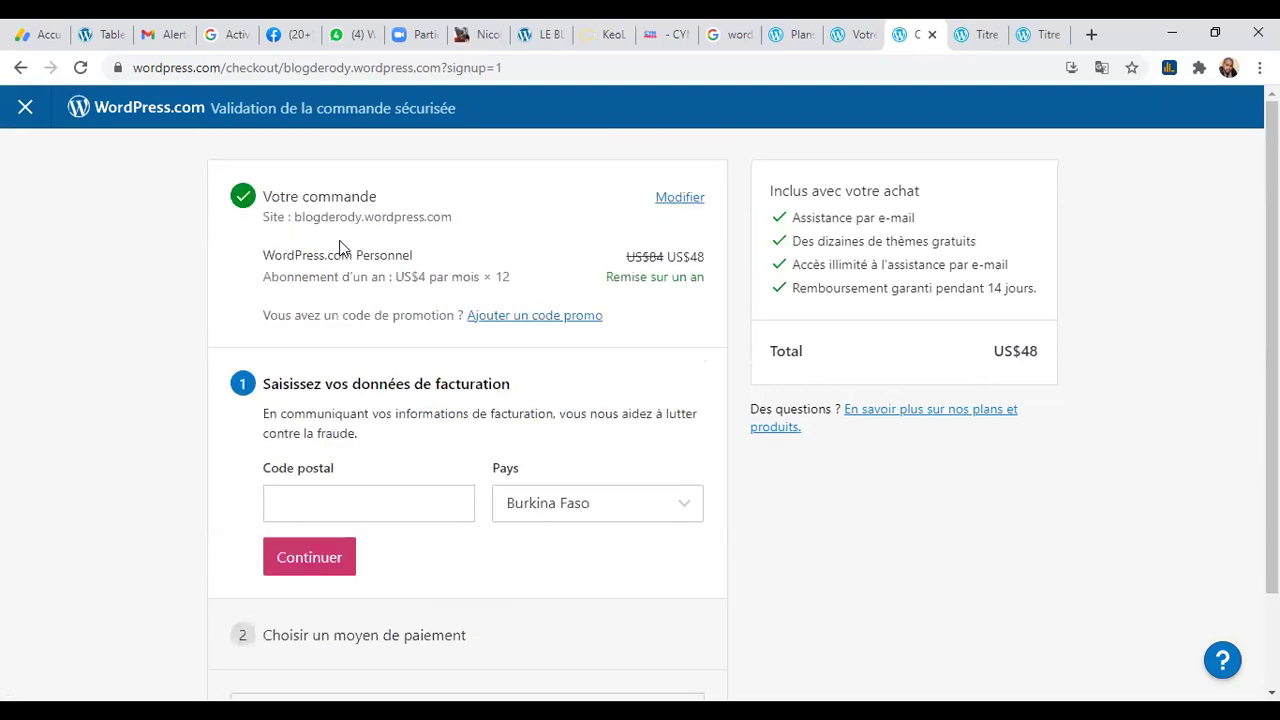
{"action": "left_click", "coordinate": [667, 199]}
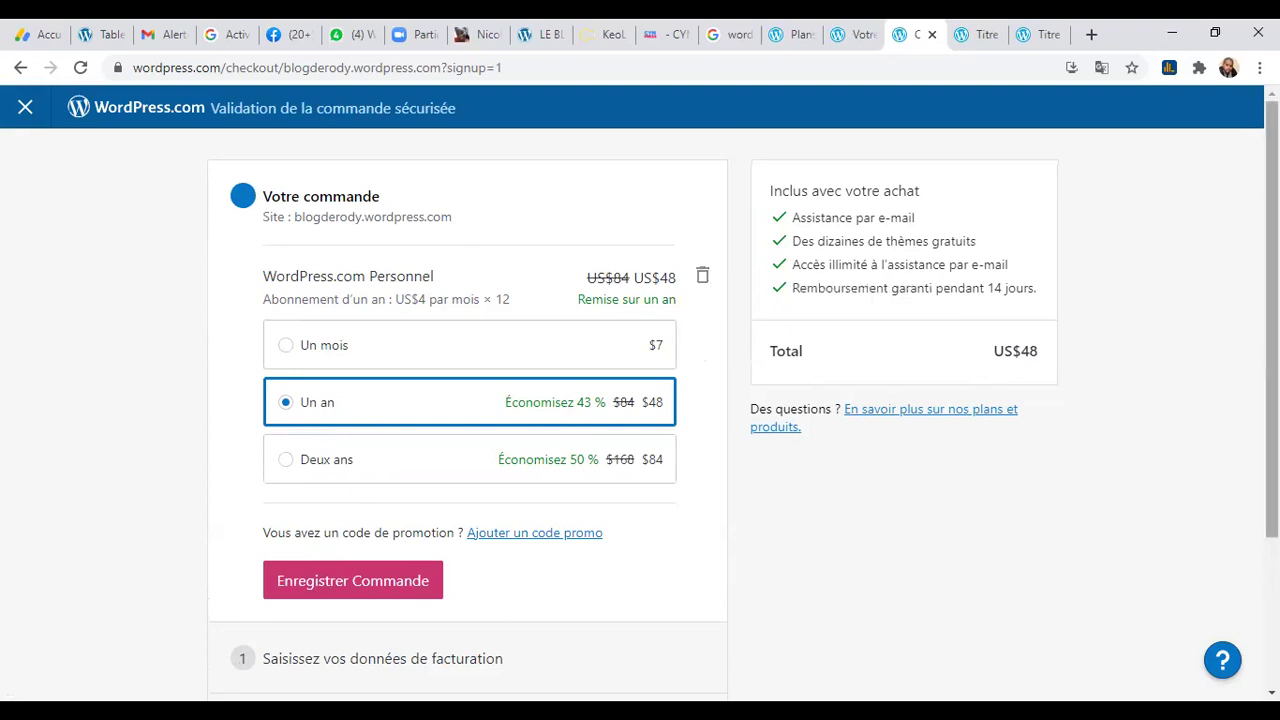
{"action": "scroll", "coordinate": [435, 497], "scroll_direction": "down", "scroll_amount": 2}
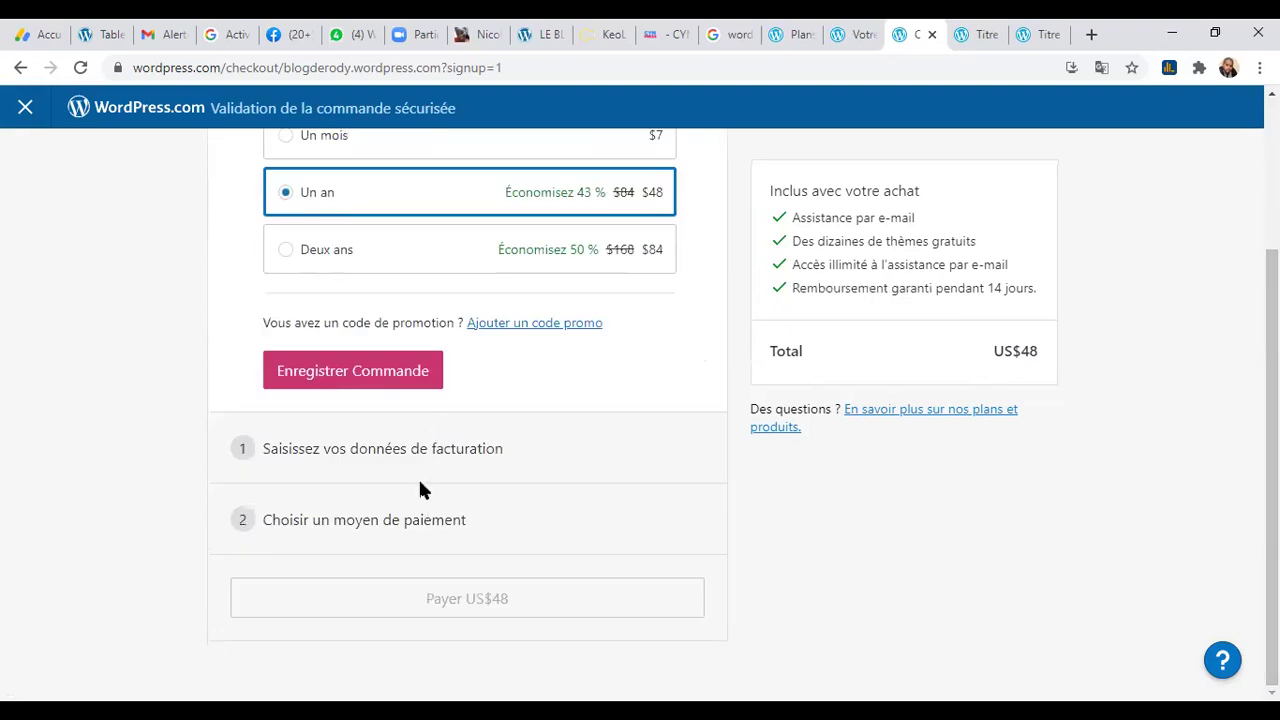
{"action": "left_click_drag", "start_coordinate": [1271, 500], "coordinate": [1271, 350]}
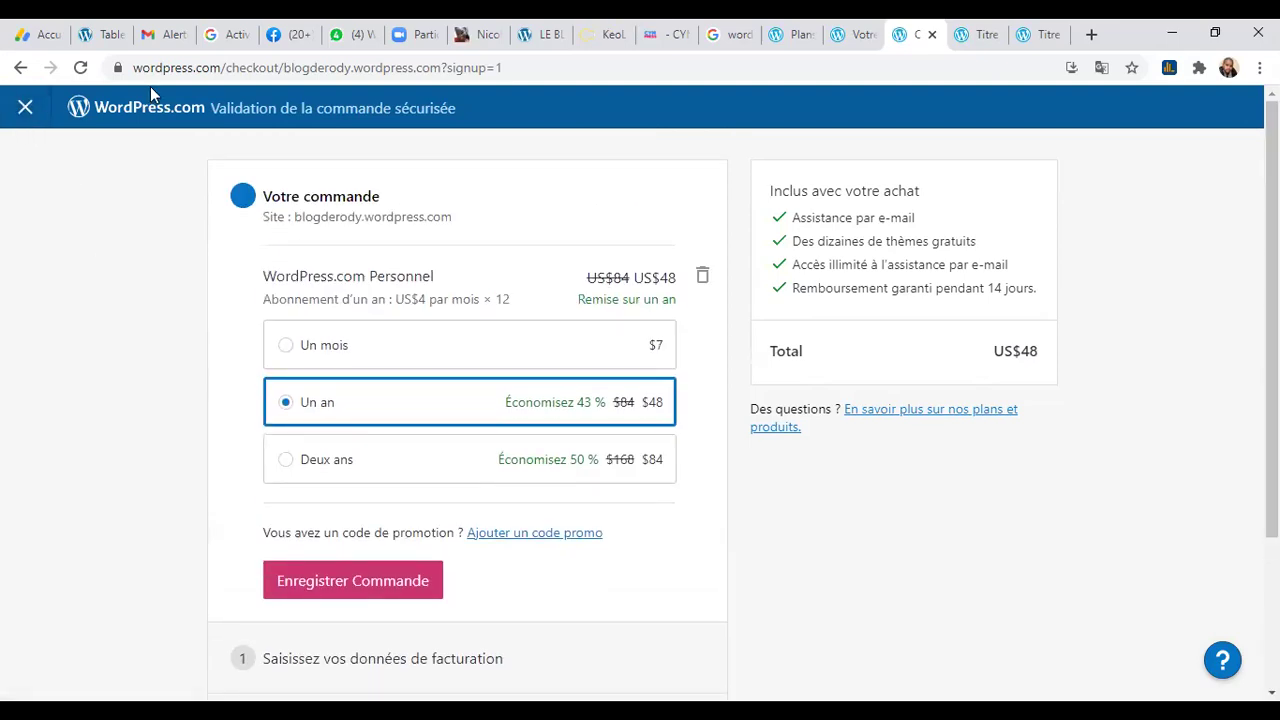
{"action": "left_click", "coordinate": [23, 110]}
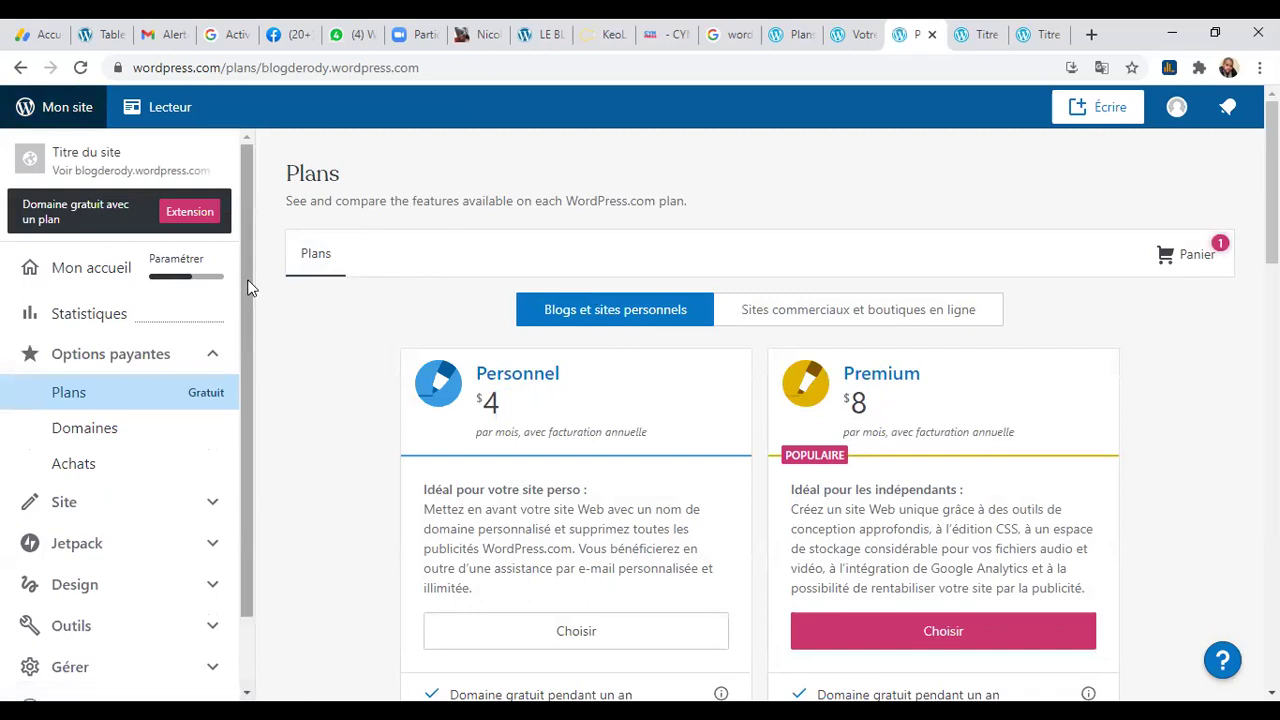
Step: Preview blogderody.wordpress.com from the site dashboard and open its live home page
{"action": "left_click_drag", "start_coordinate": [246, 305], "coordinate": [275, 173]}
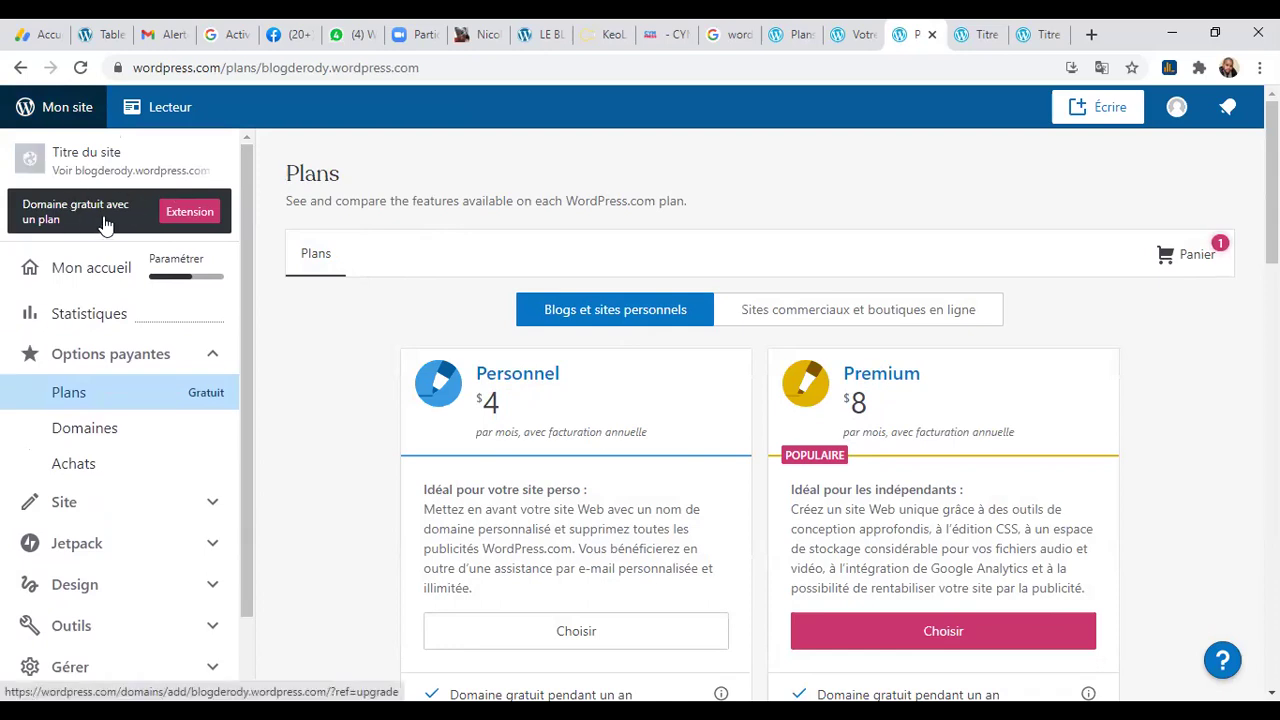
{"action": "left_click", "coordinate": [110, 168]}
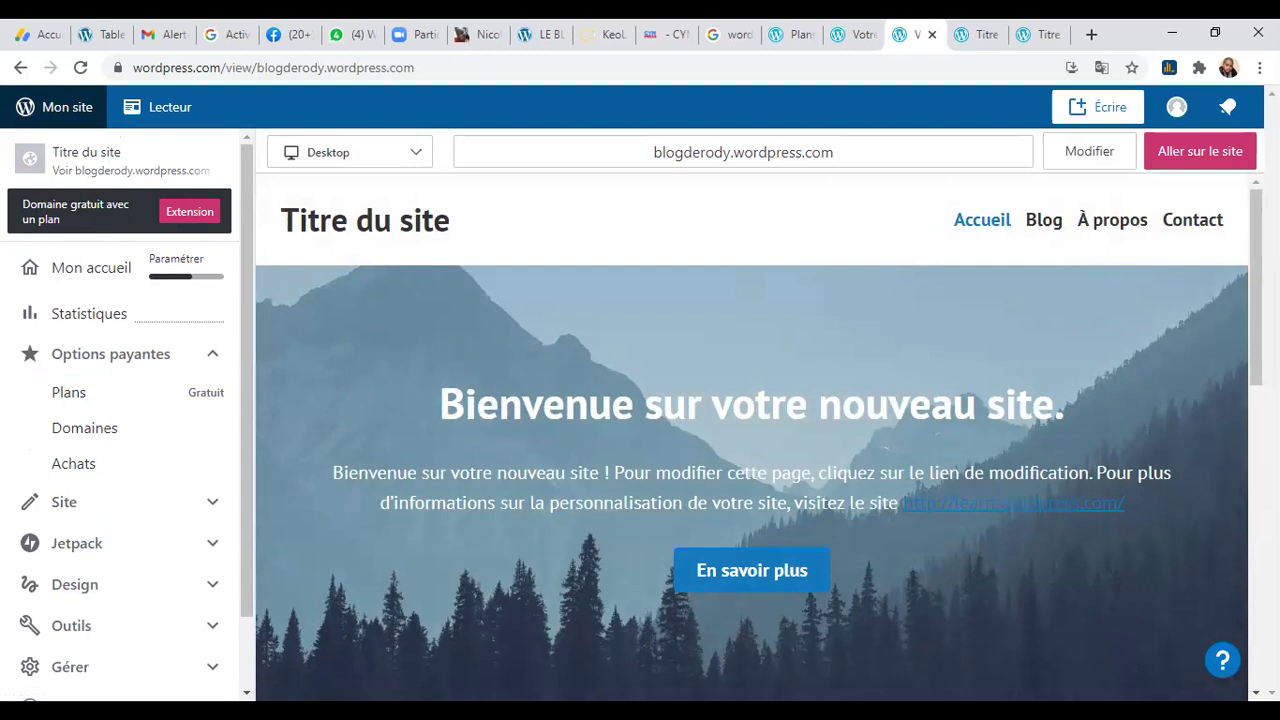
{"action": "left_click", "coordinate": [882, 160]}
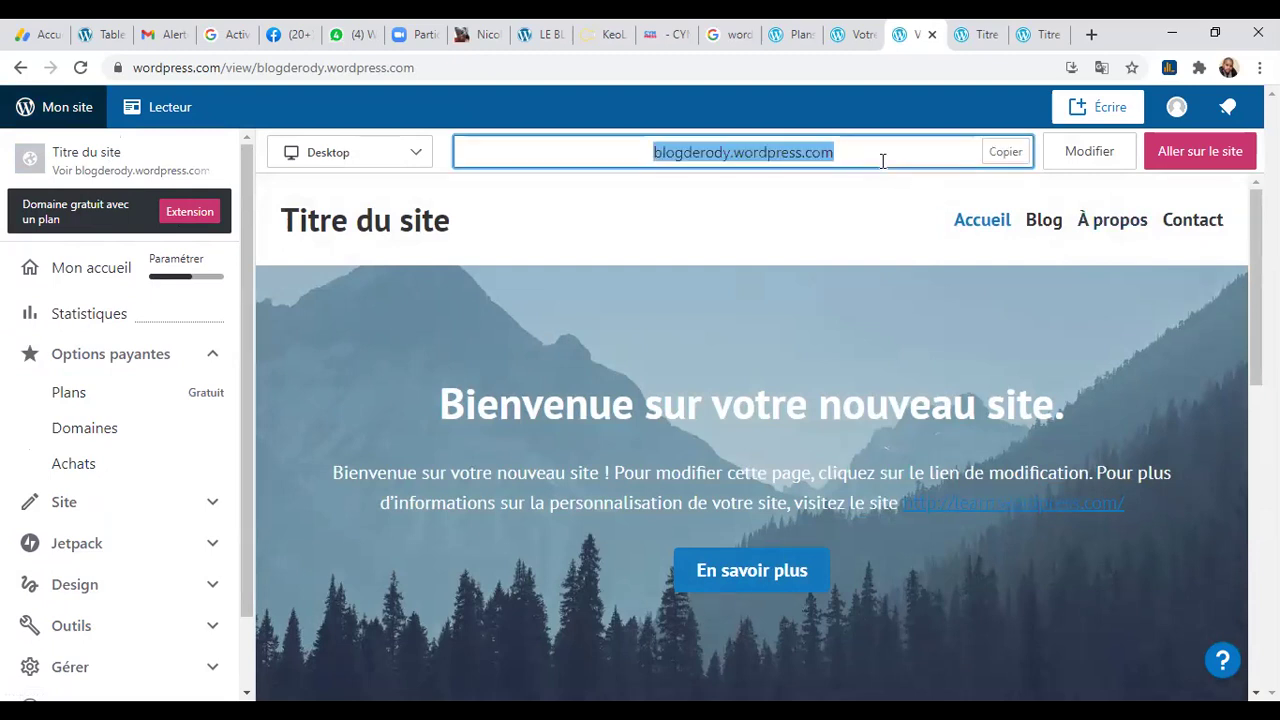
{"action": "key", "text": "alt+Tab"}
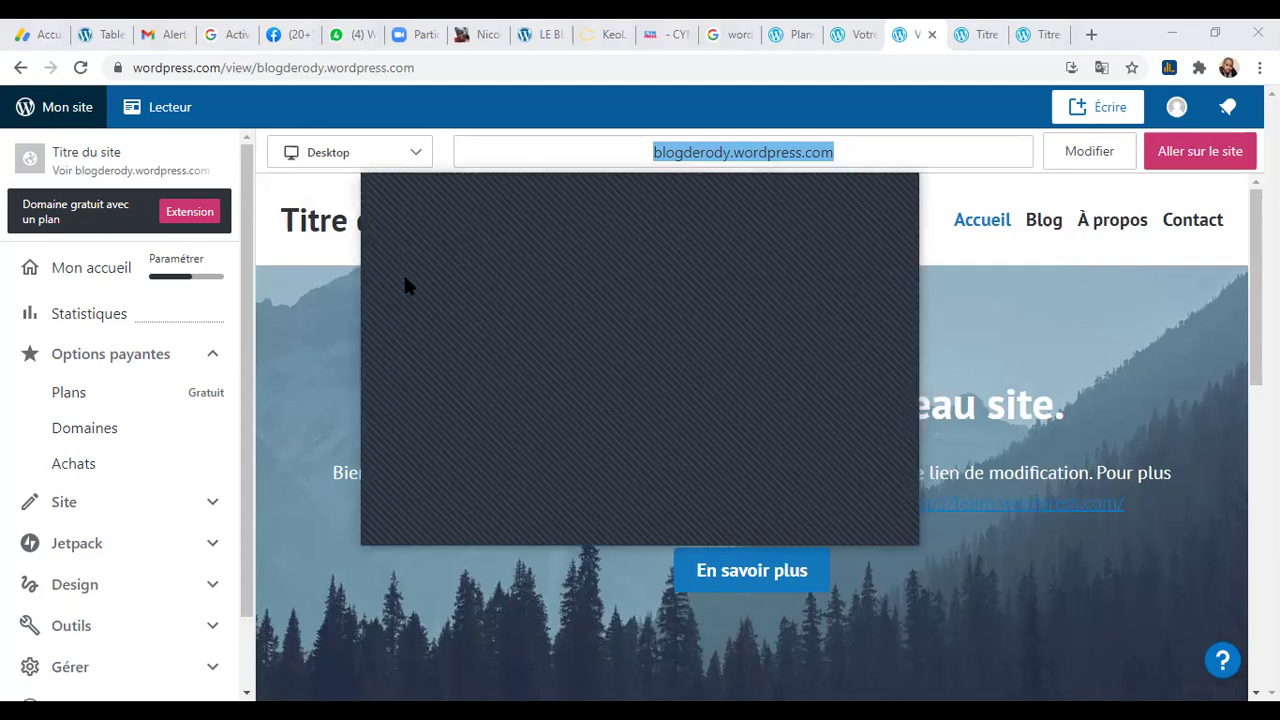
{"action": "left_click", "coordinate": [789, 140]}
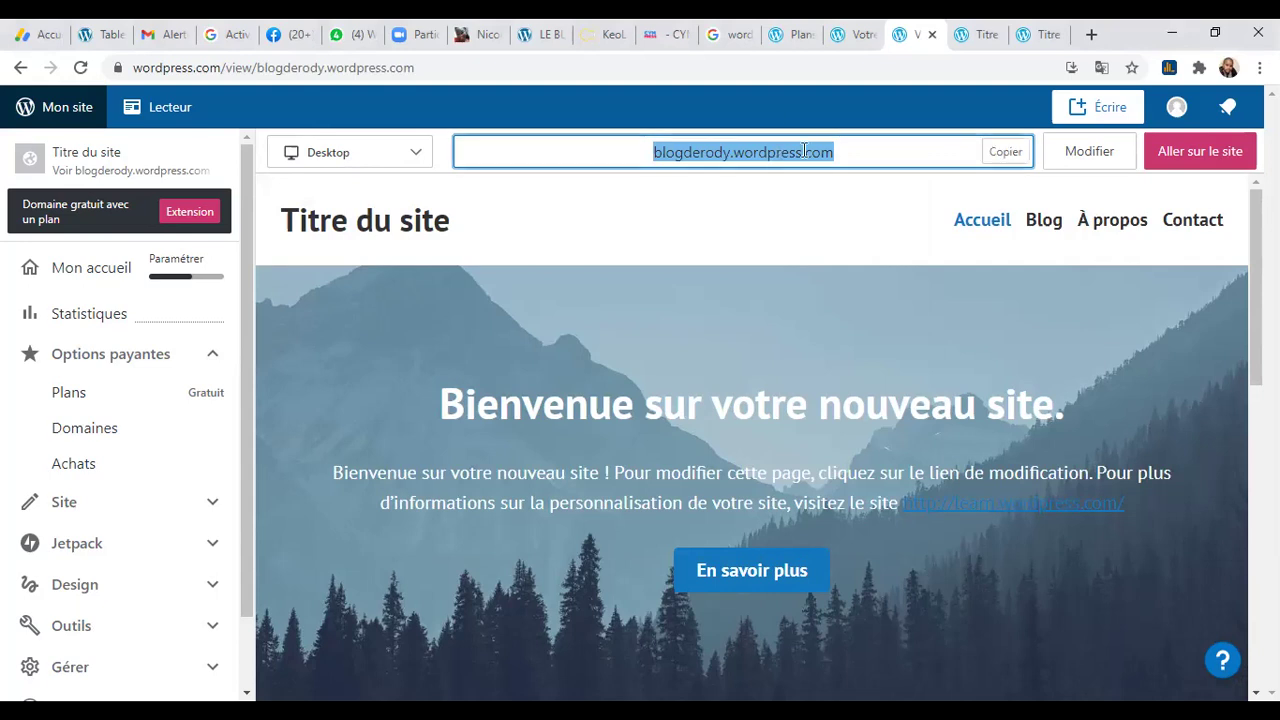
{"action": "left_click", "coordinate": [1180, 158]}
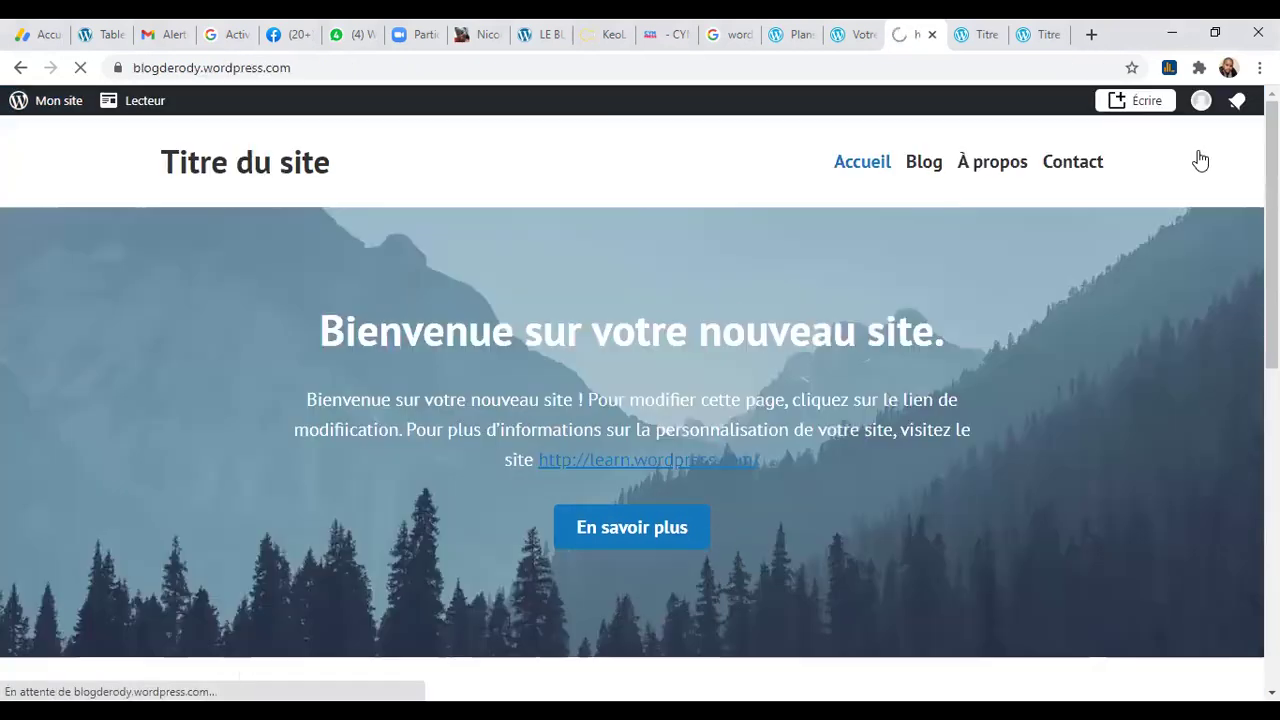
{"action": "mouse_move", "coordinate": [1271, 322]}
{"action": "left_mouse_down"}
{"action": "mouse_move", "coordinate": [1271, 466]}
{"action": "mouse_move", "coordinate": [1271, 322]}
{"action": "left_mouse_up"}
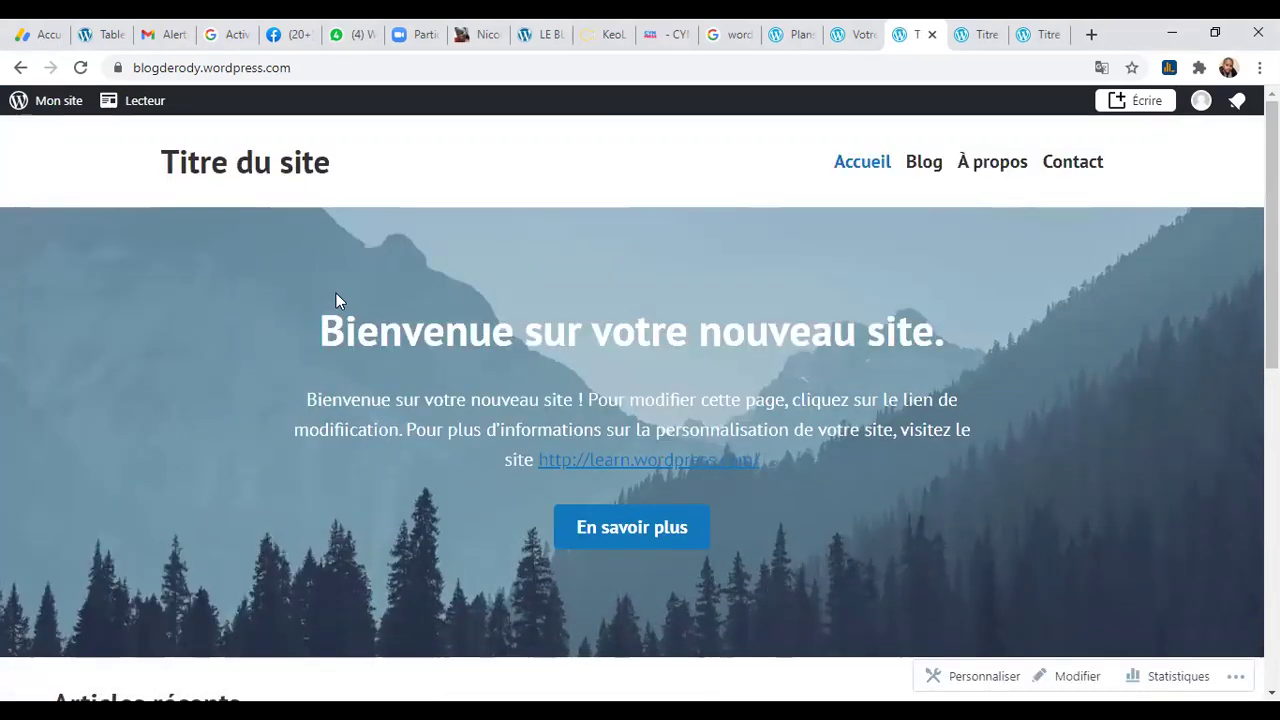
Step: Close the open Facebook page in the browser
{"action": "mouse_move", "coordinate": [1205, 104]}
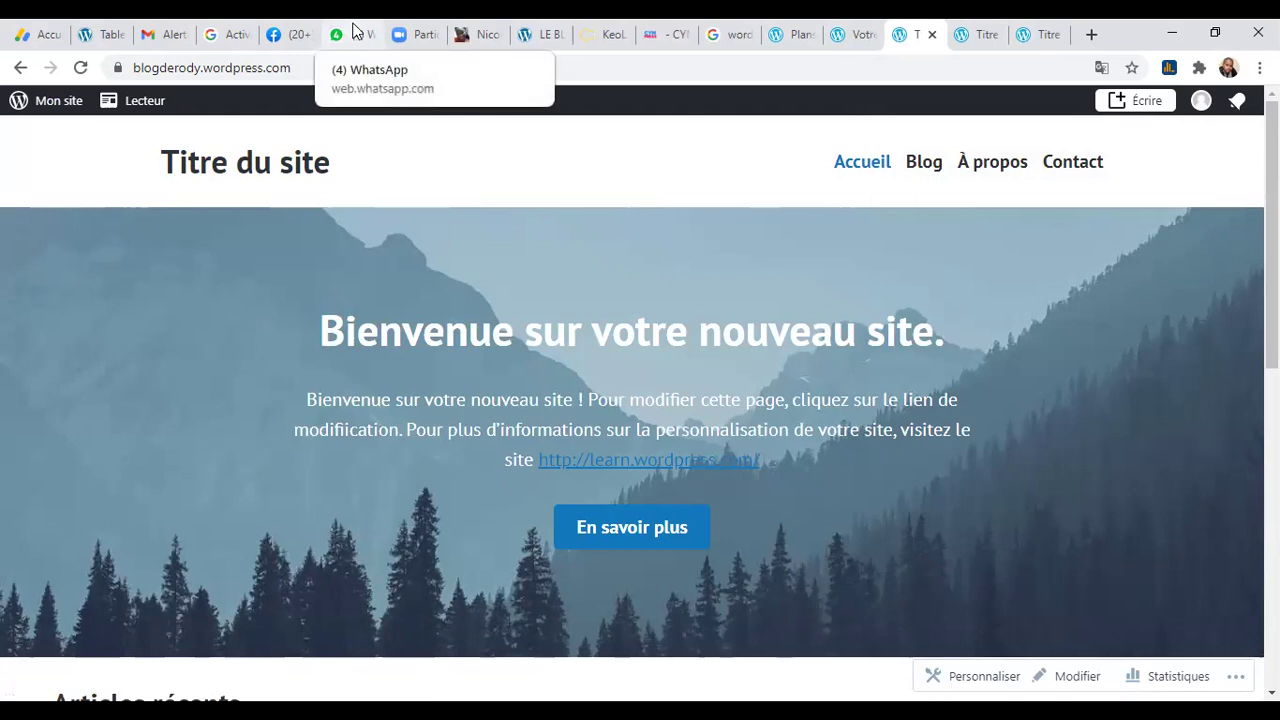
{"action": "left_click", "coordinate": [278, 28]}
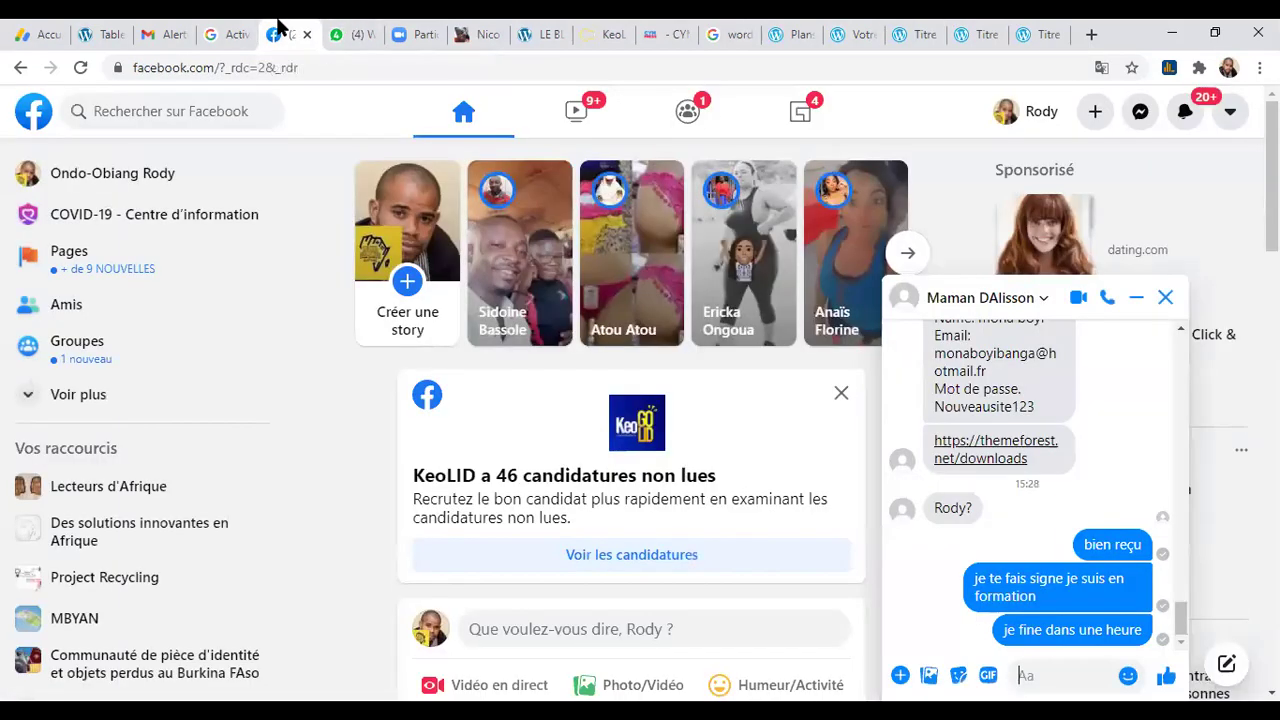
{"action": "left_click", "coordinate": [378, 28]}
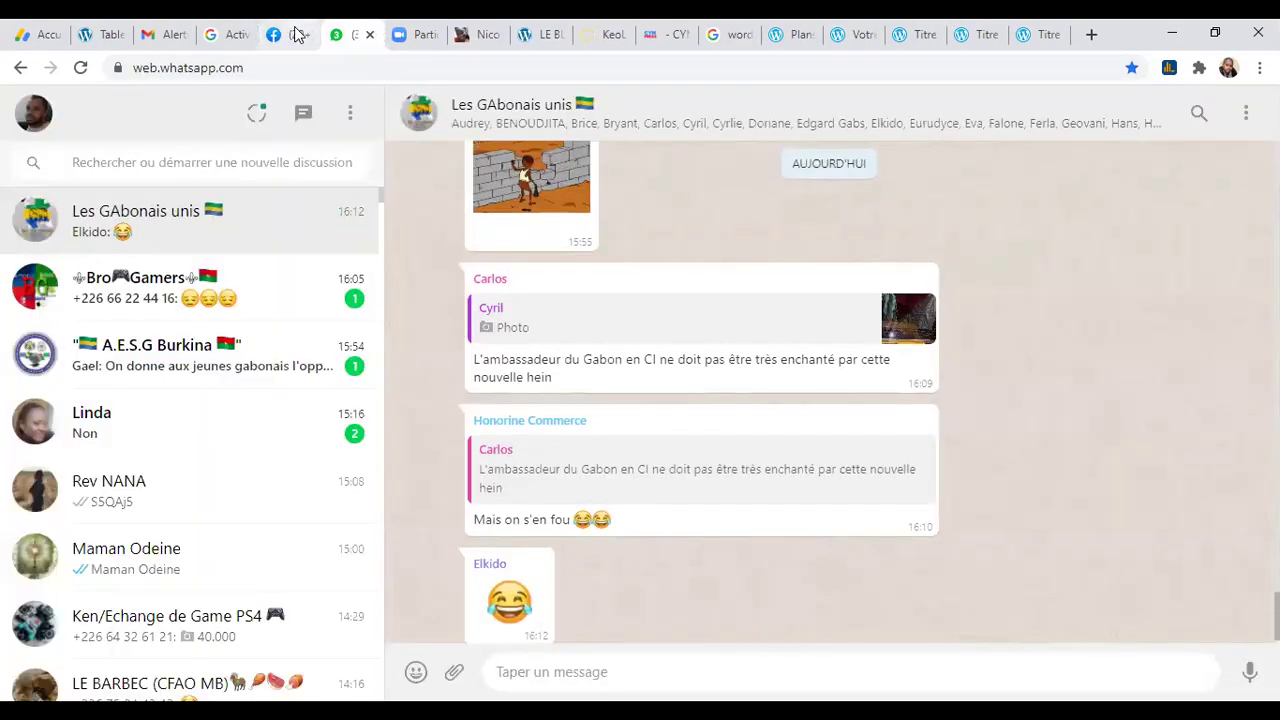
{"action": "left_click", "coordinate": [296, 35]}
{"action": "left_click", "coordinate": [306, 34]}
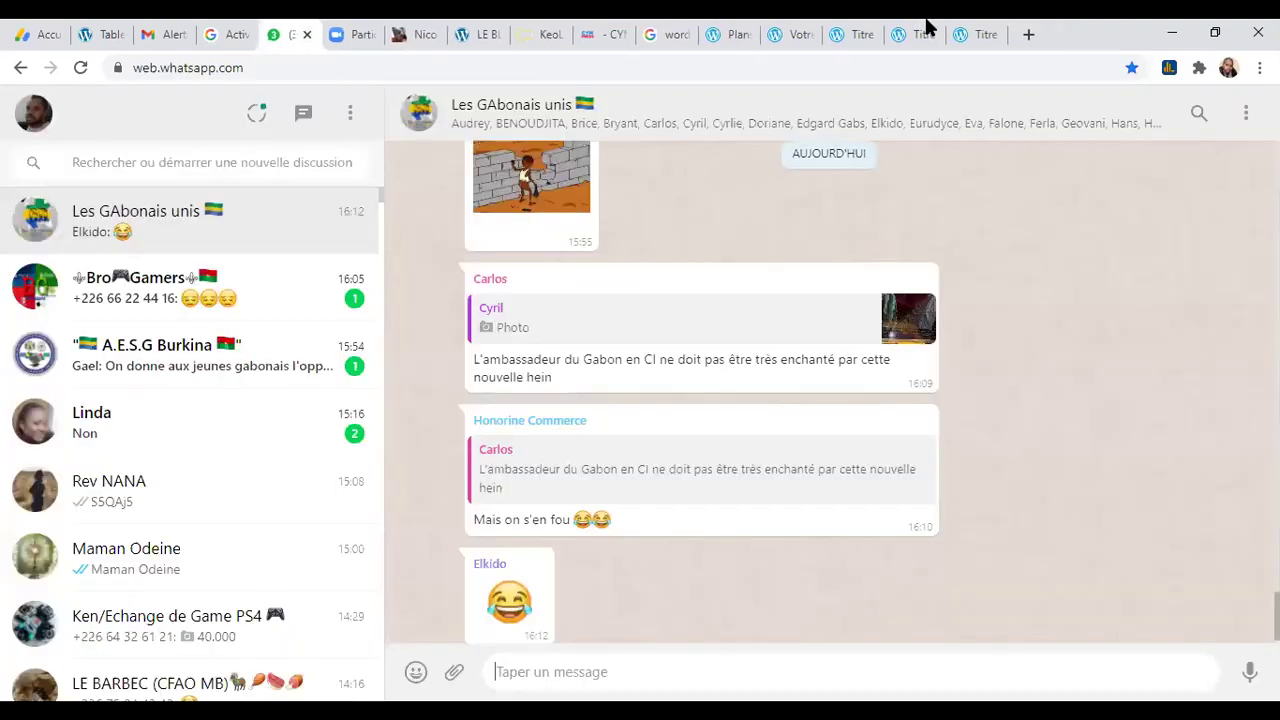
Step: Compare the home pages of elviraenparle.wordpress.com and blogderody.wordpress.com, and switch to the Mon accueil dashboard of elviraenparle.wordpress.com
{"action": "left_click", "coordinate": [968, 28]}
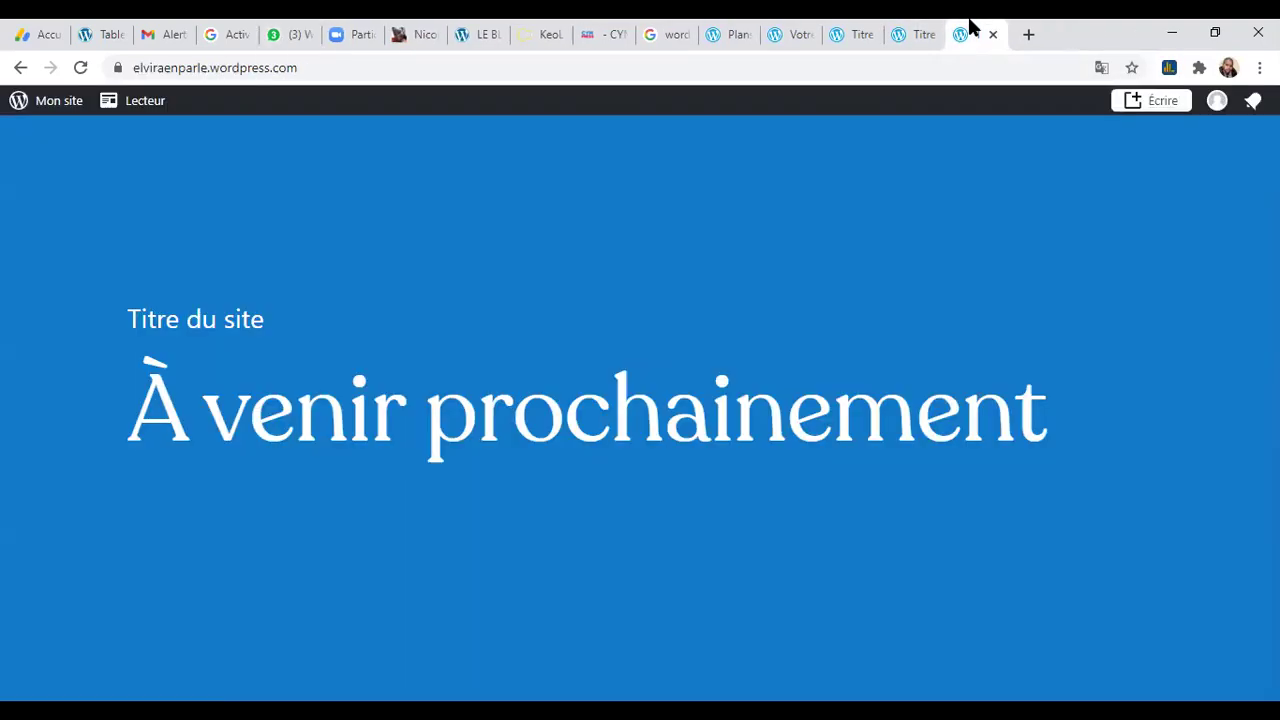
{"action": "left_click", "coordinate": [908, 28]}
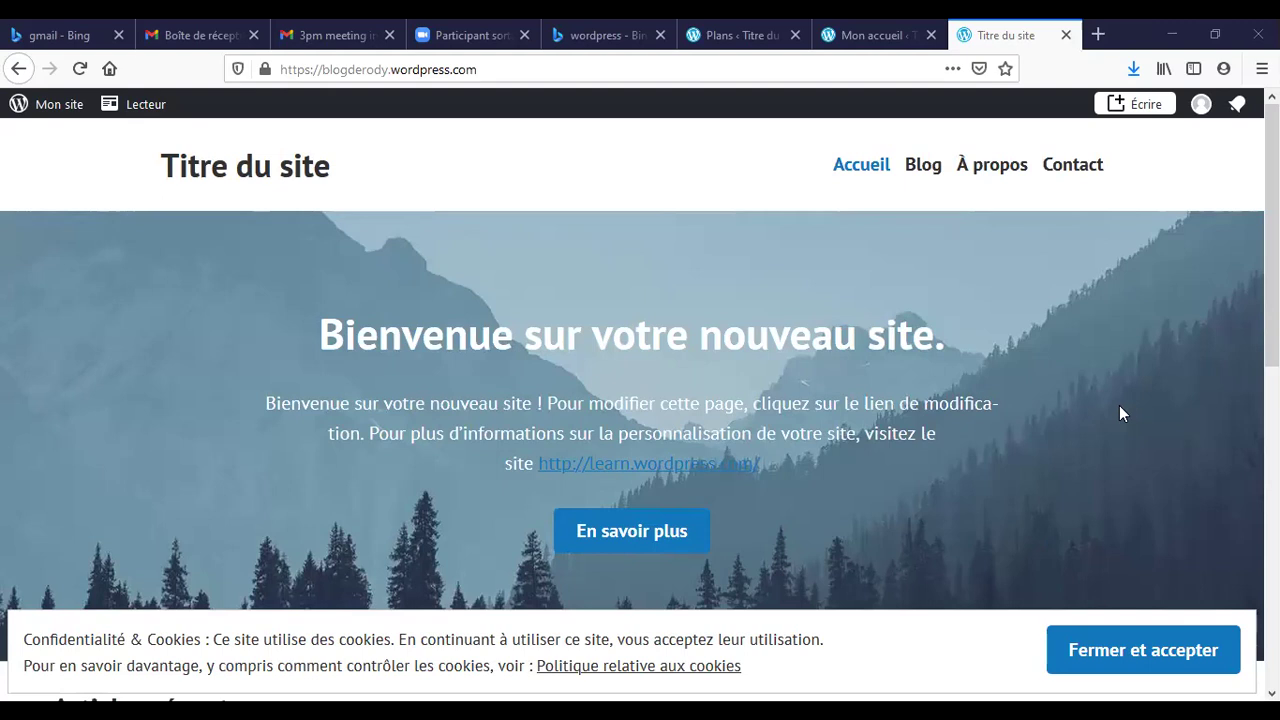
{"action": "key", "text": "ctrl+shift+Tab"}
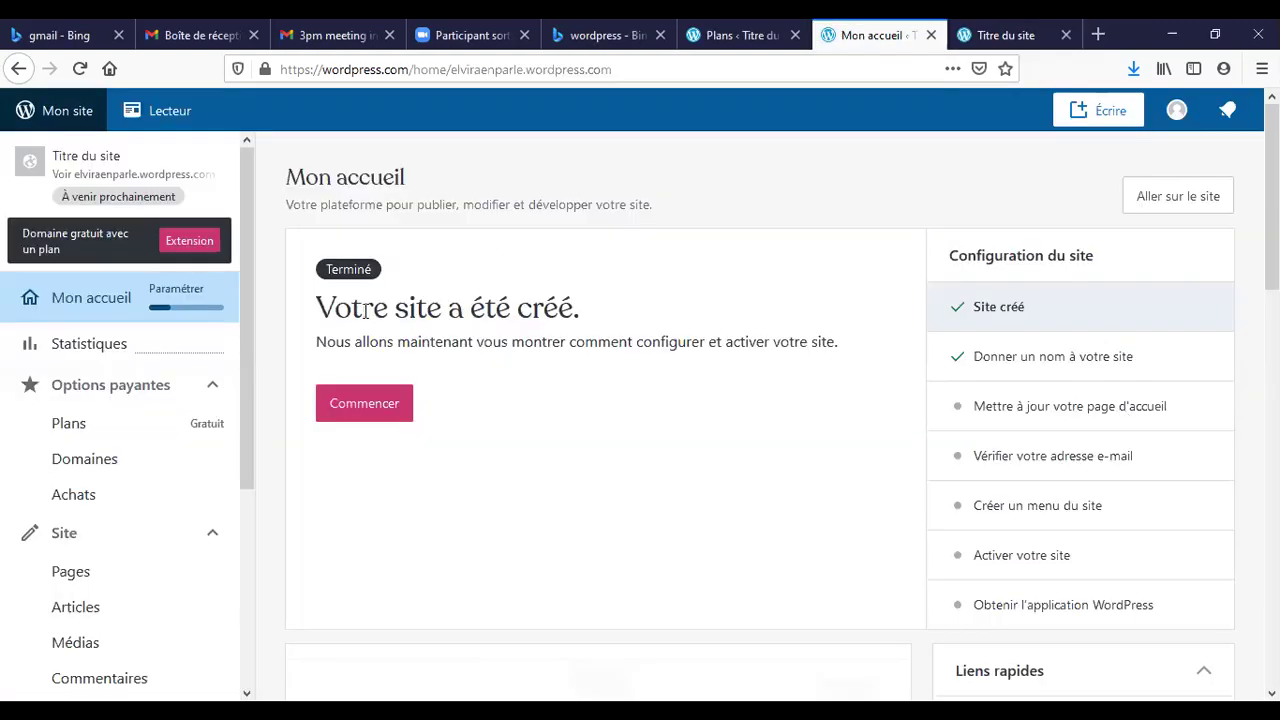
Step: Open the Tableau de bord (WP Admin) of elviraenparle.wordpress.com from its Mon accueil page
{"action": "left_click_drag", "start_coordinate": [250, 328], "coordinate": [129, 646]}
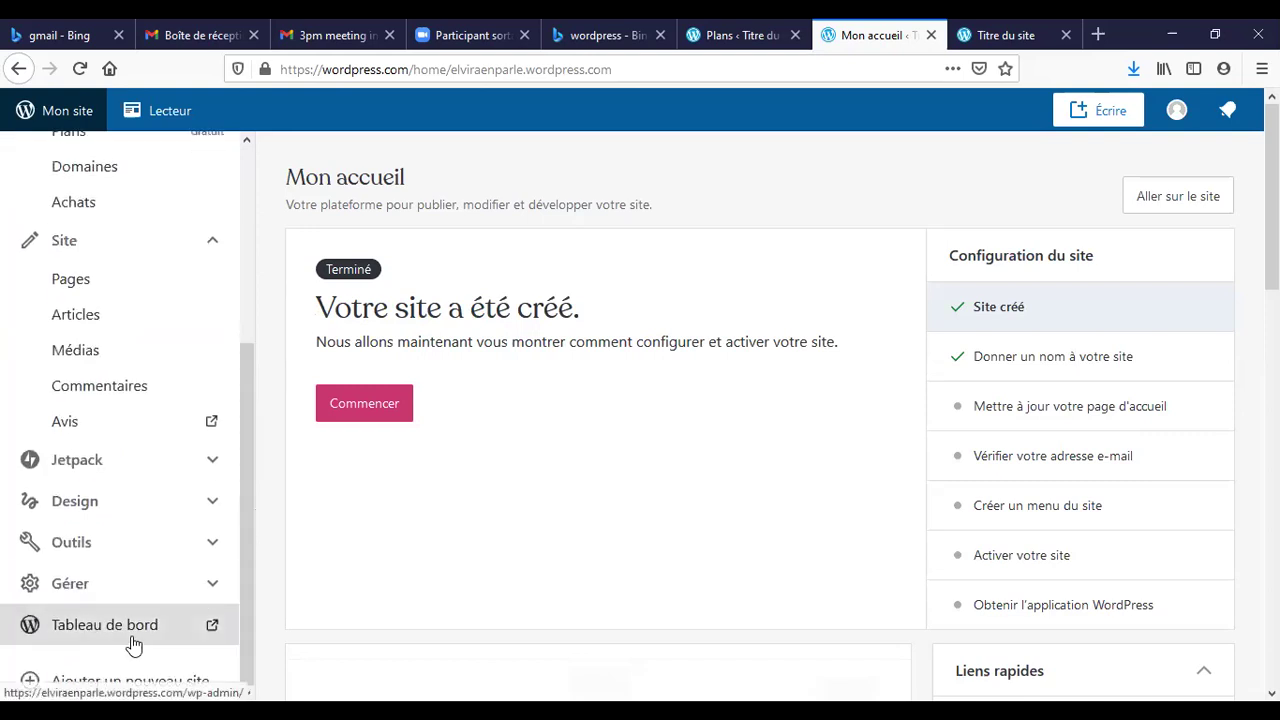
{"action": "left_click", "coordinate": [134, 645]}
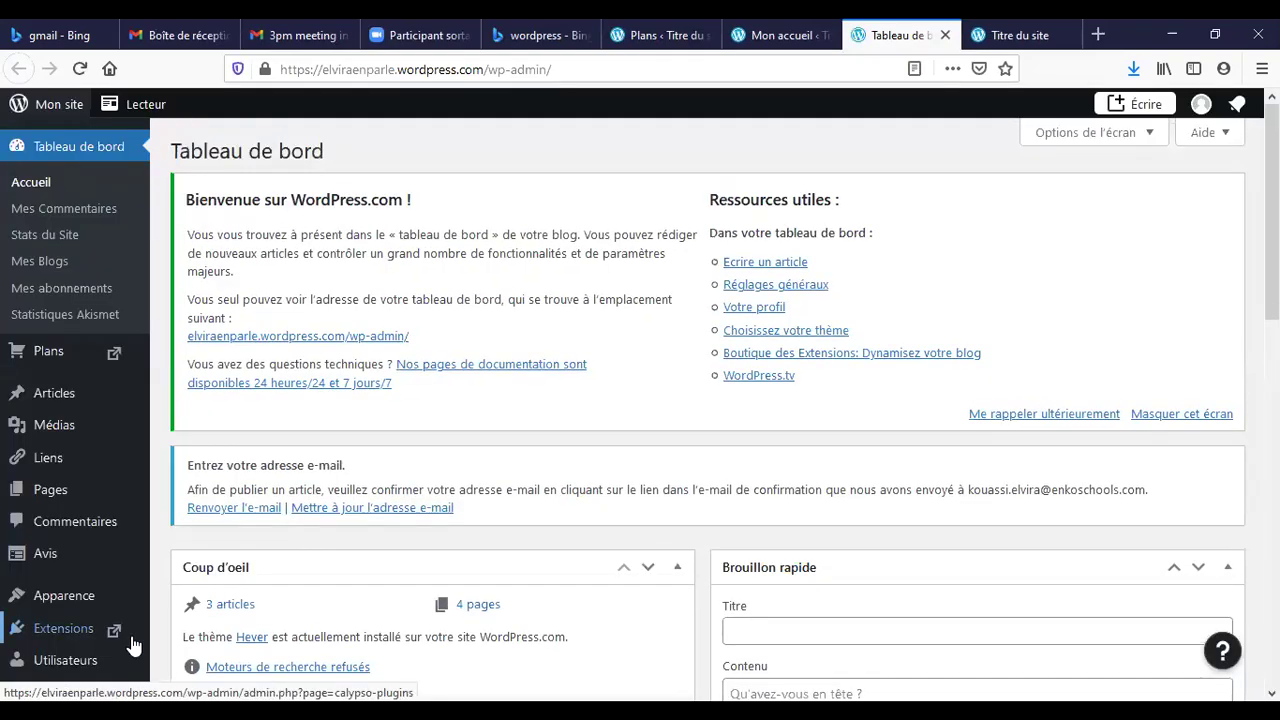
{"action": "left_click", "coordinate": [133, 645]}
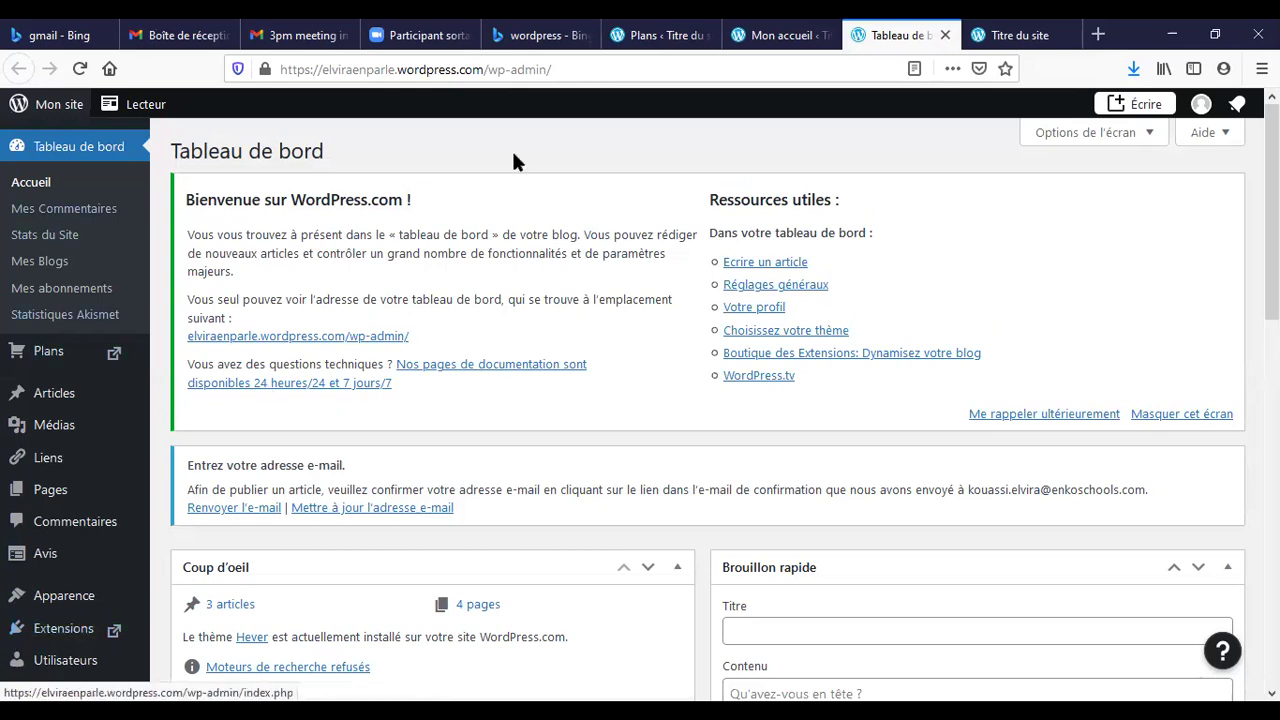
Step: Load the home page of elviraenparle.wordpress.com by removing /wp-admin/ from the dashboard address
{"action": "left_click_drag", "start_coordinate": [558, 76], "coordinate": [484, 67]}
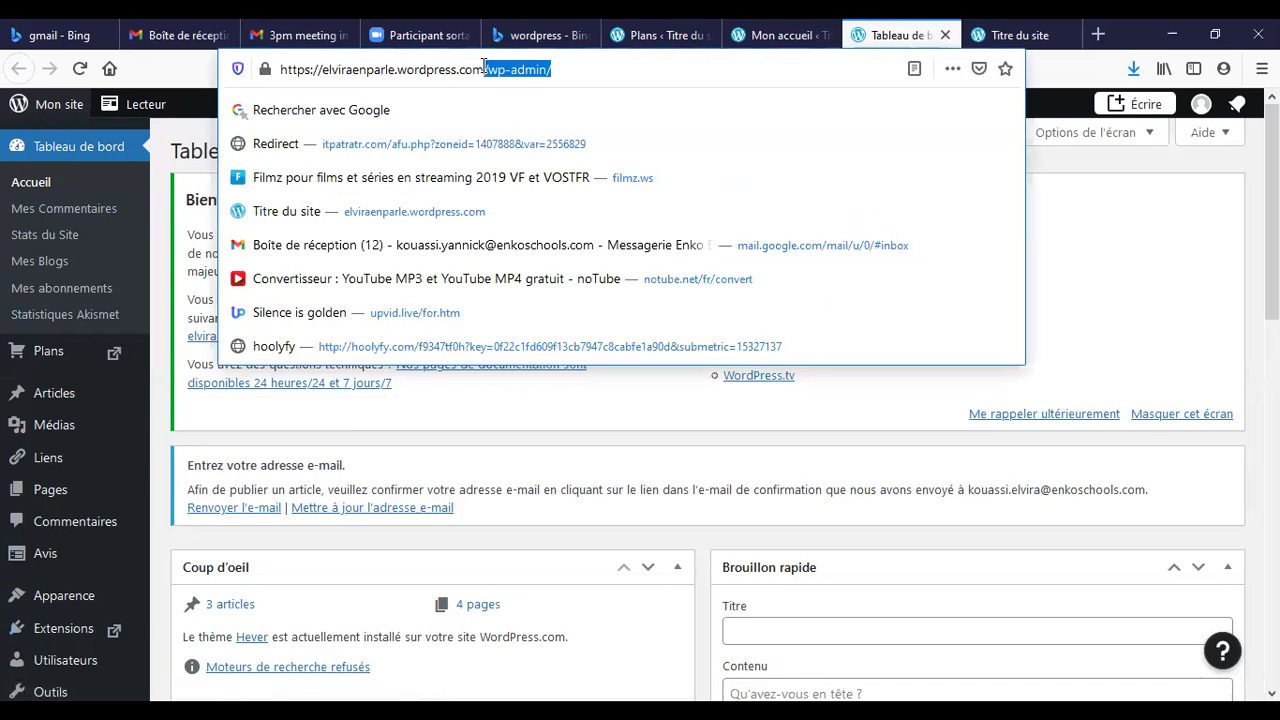
{"action": "key", "text": "BackSpace"}
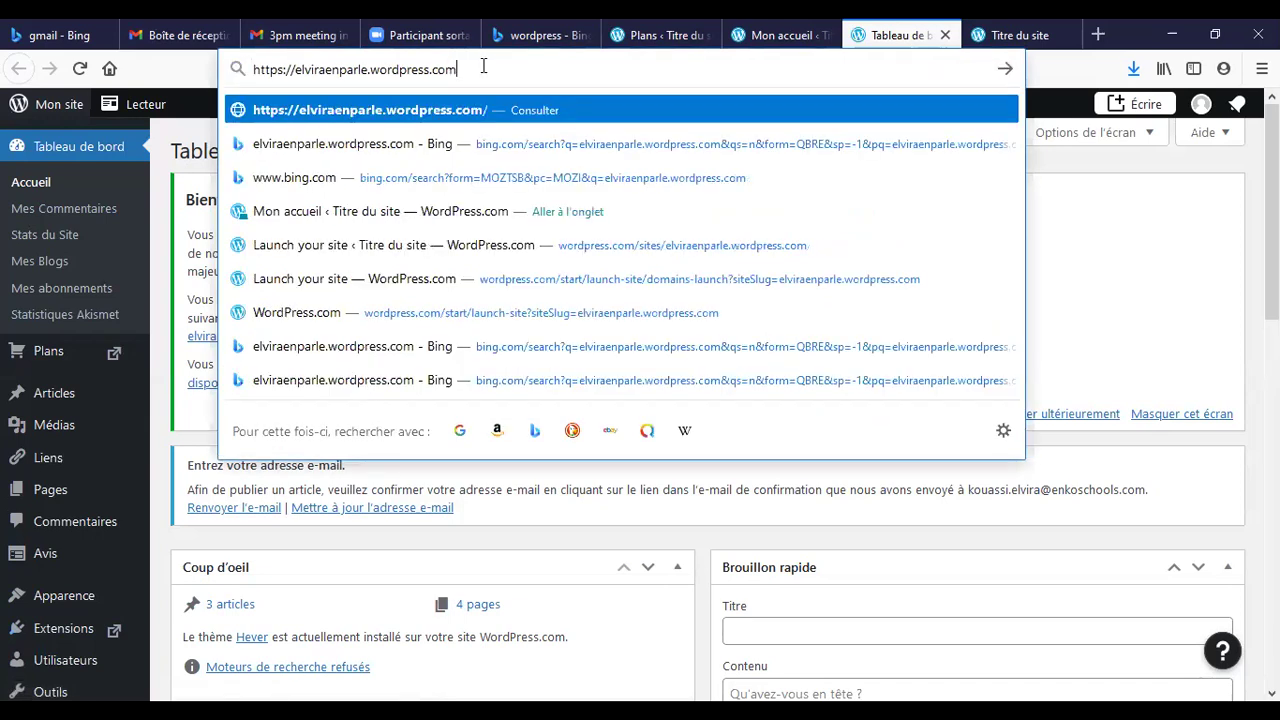
{"action": "key", "text": "Return"}
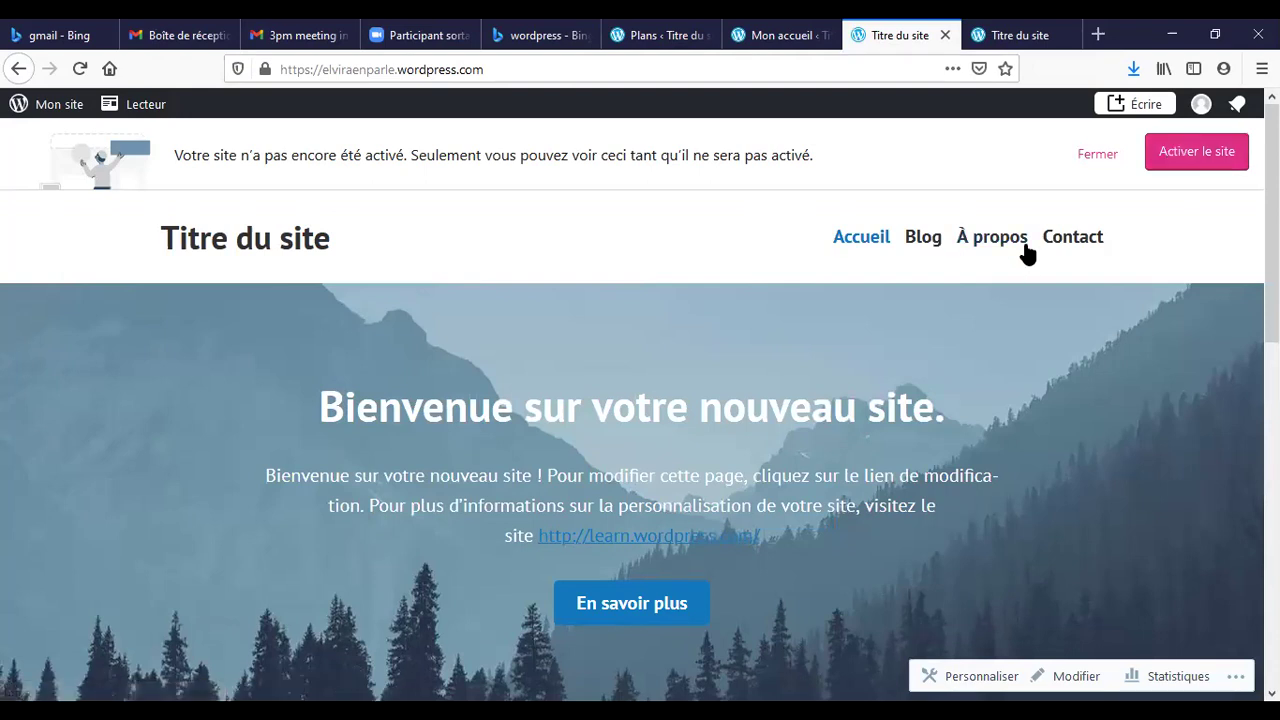
Step: Activate the site with its free elviraenparle.wordpress.com address and select the annual Personnel plan
{"action": "left_click", "coordinate": [1197, 160]}
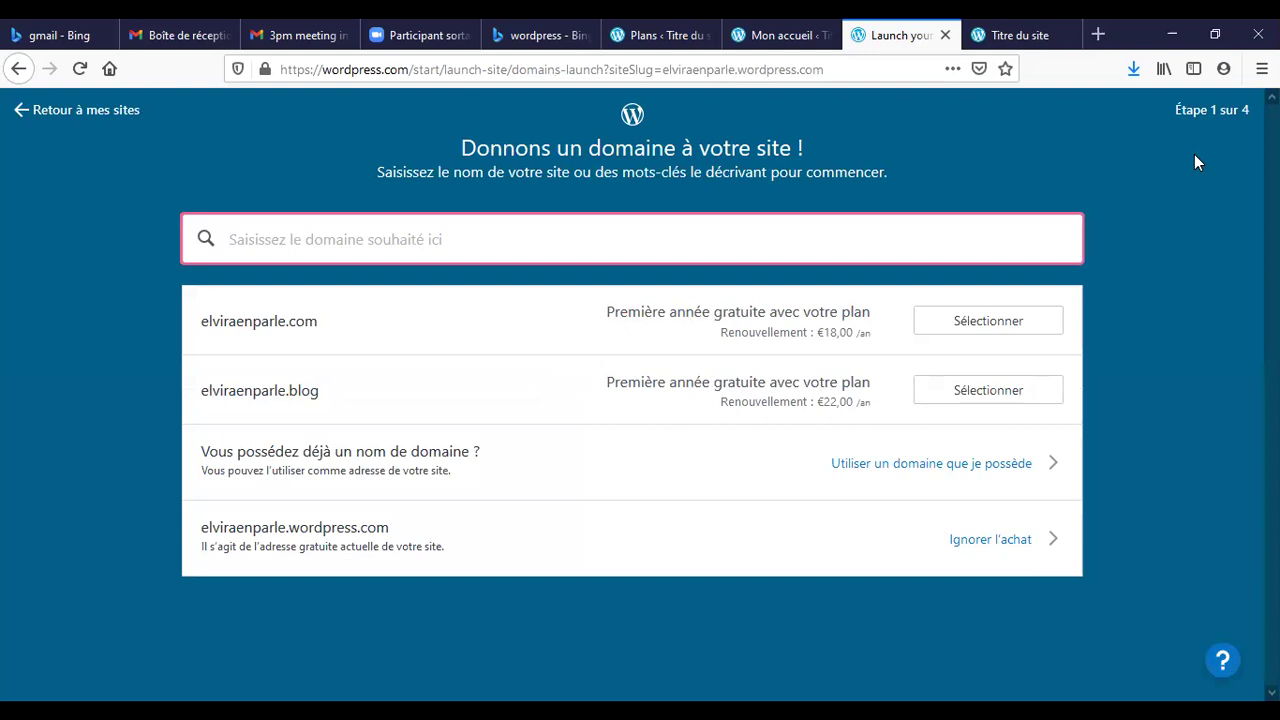
{"action": "left_click", "coordinate": [1043, 541]}
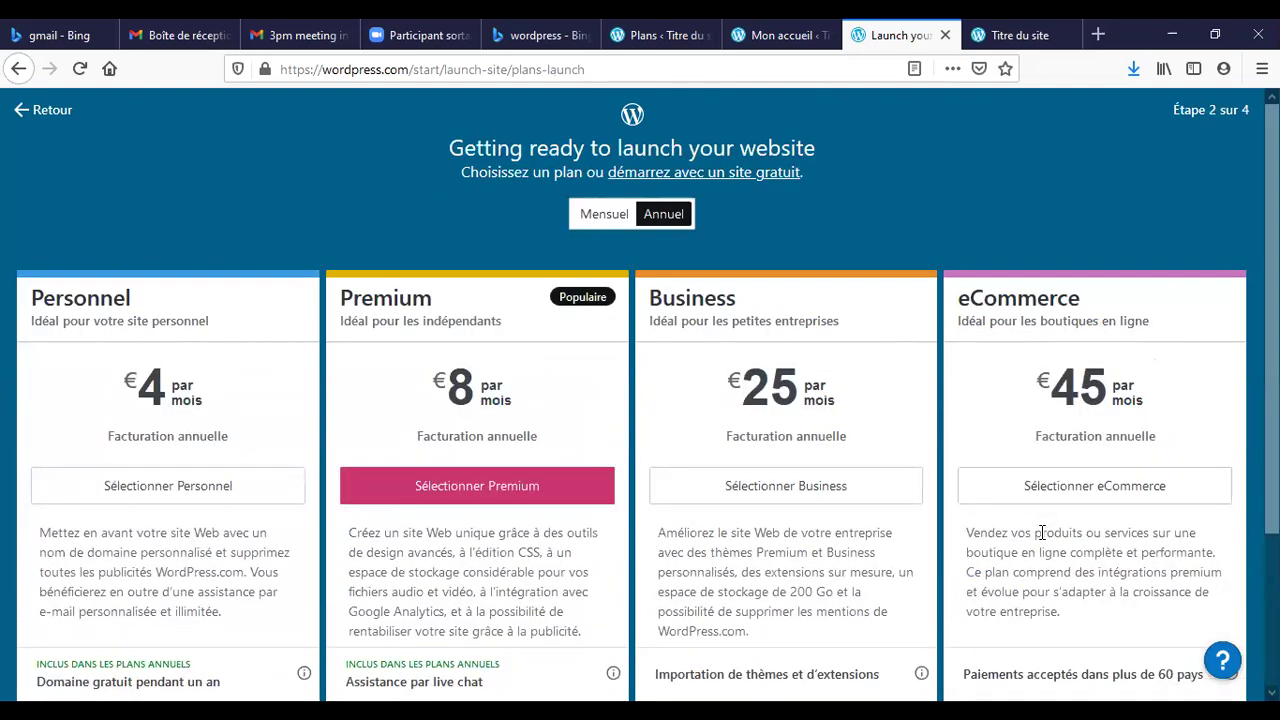
{"action": "left_click", "coordinate": [203, 497]}
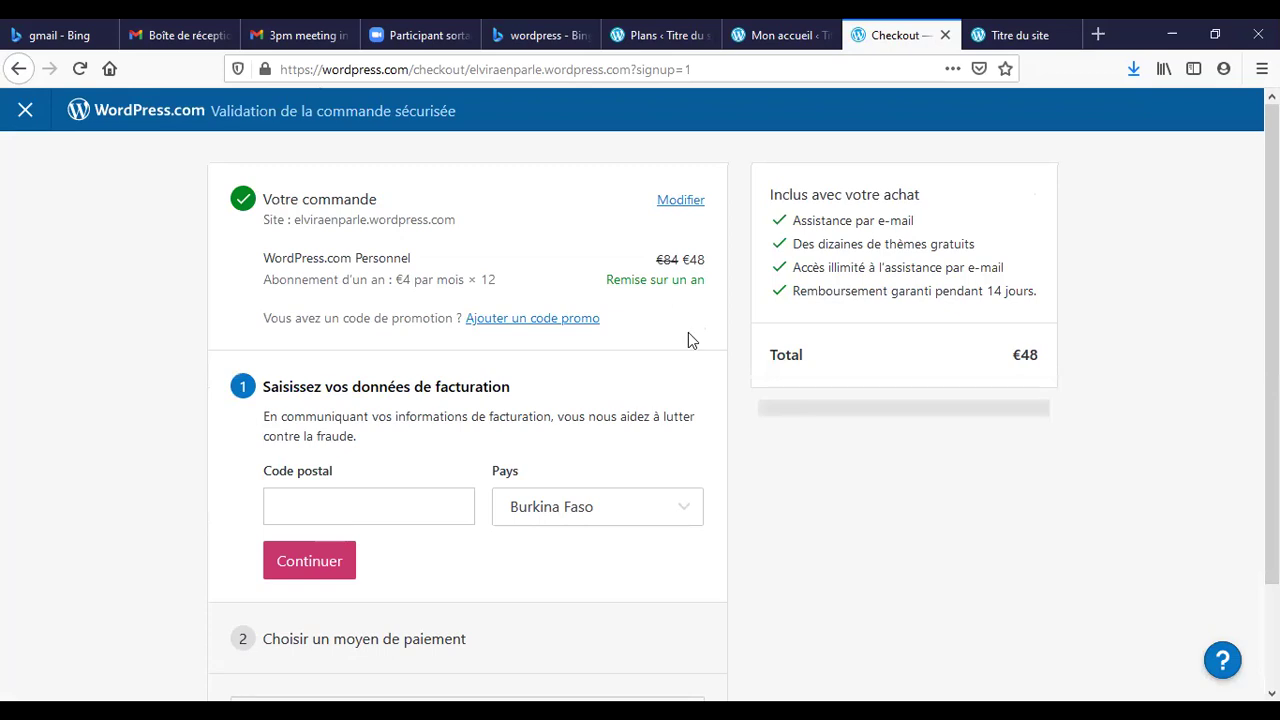
Step: Review the Personnel plan's order and billing details at checkout, and leave without paying
{"action": "scroll", "coordinate": [467, 416], "scroll_direction": "down", "scroll_amount": 2}
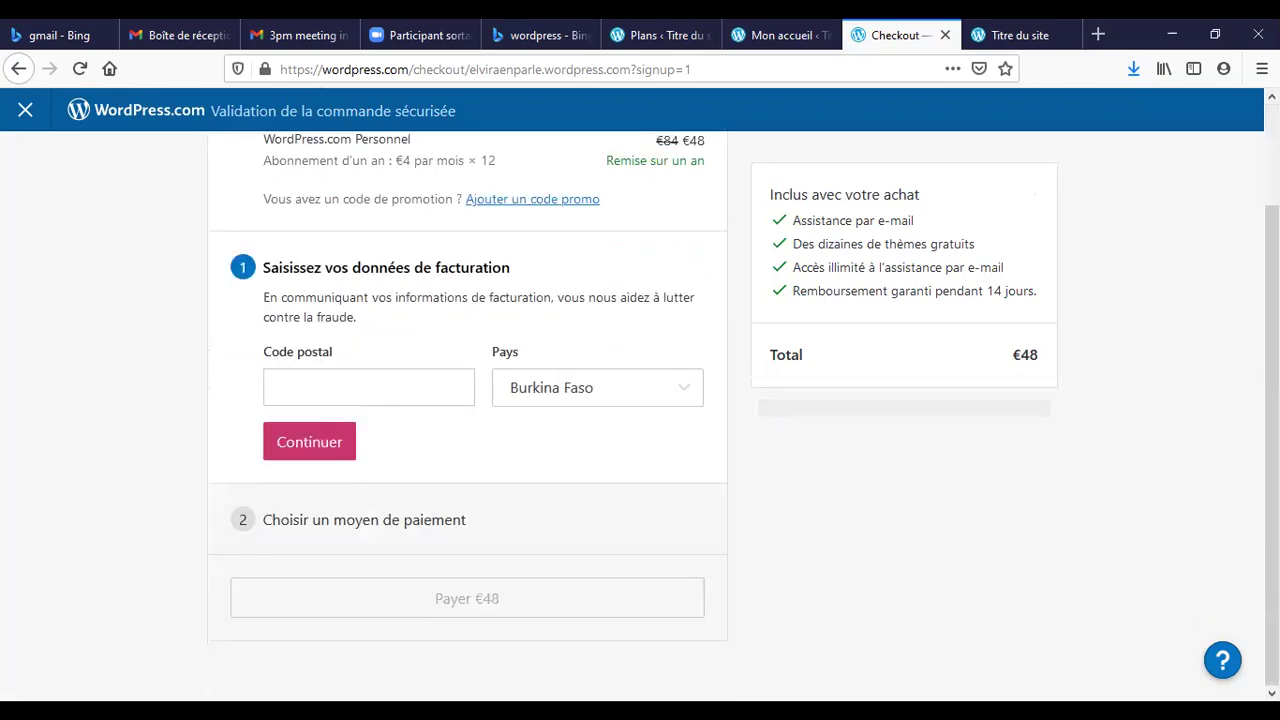
{"action": "scroll", "coordinate": [467, 416], "scroll_direction": "up", "scroll_amount": 1}
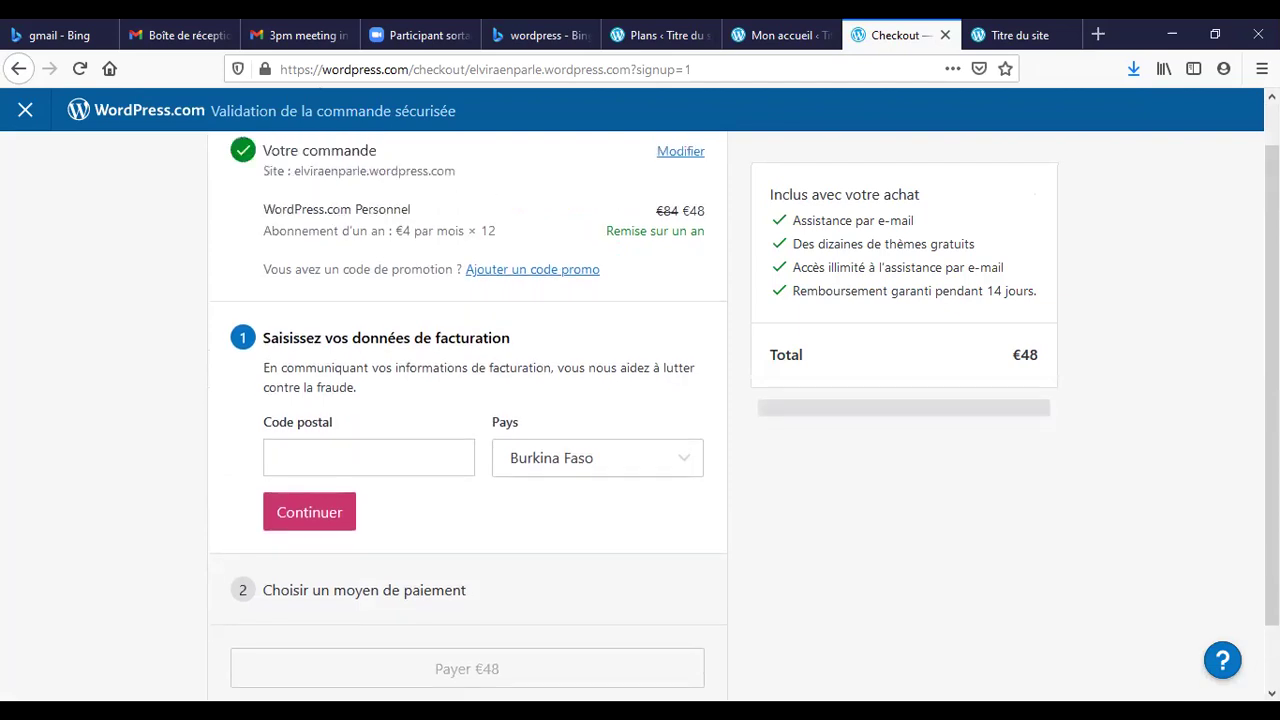
{"action": "scroll", "coordinate": [467, 416], "scroll_direction": "down", "scroll_amount": 1}
{"action": "scroll", "coordinate": [467, 416], "scroll_direction": "up", "scroll_amount": 1}
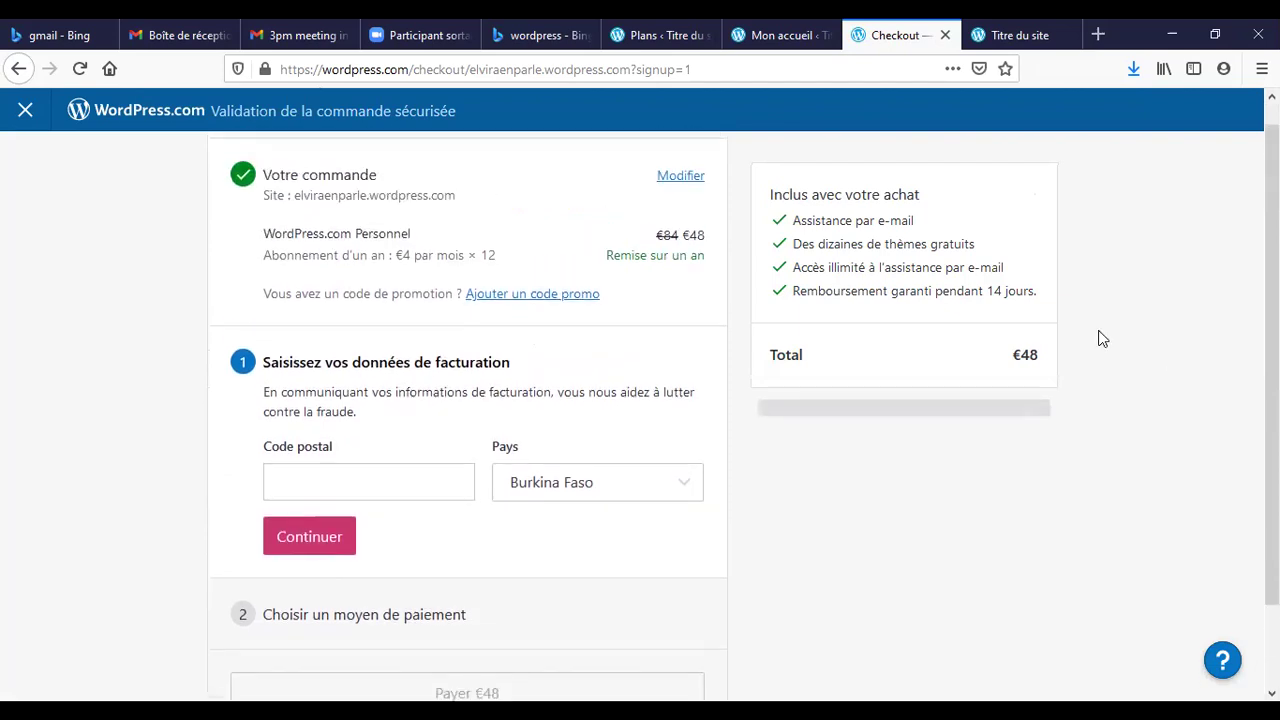
{"action": "left_click", "coordinate": [27, 110]}
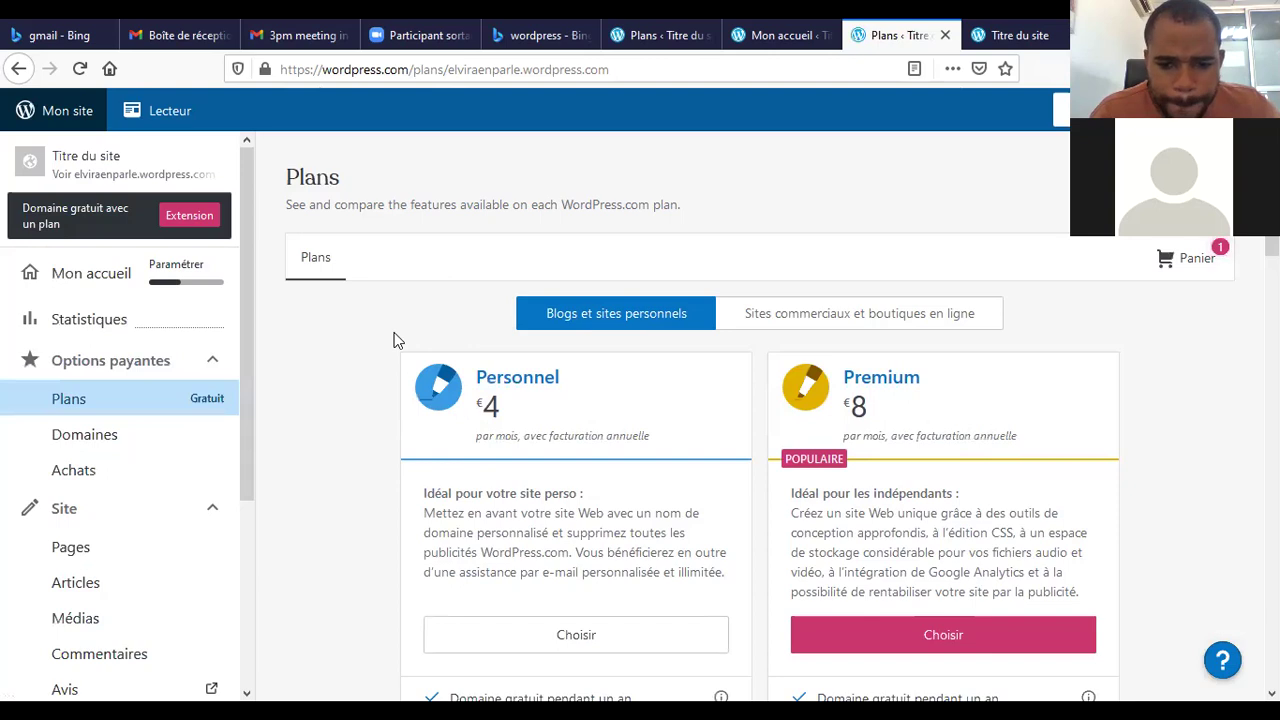
Step: Look over the Personnel and Premium plan features and open the Tableau de bord of elviraenparle.wordpress.com
{"action": "scroll", "coordinate": [497, 411], "scroll_direction": "down", "scroll_amount": 3}
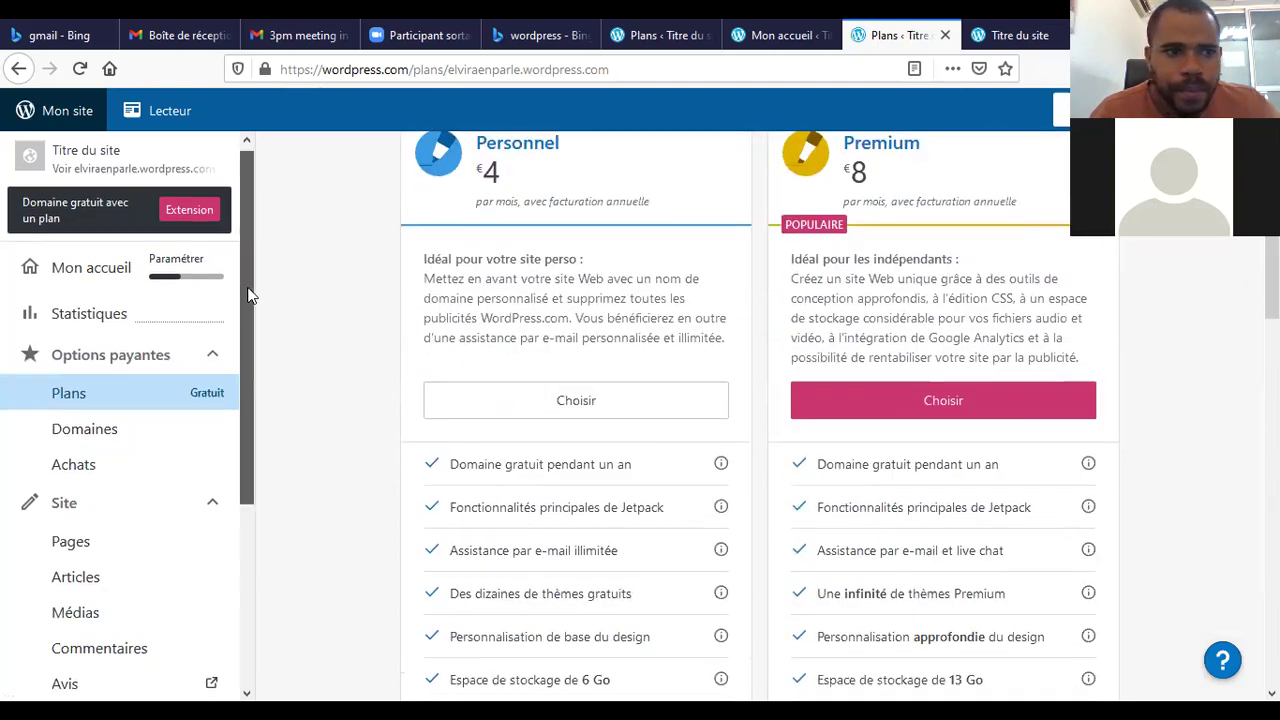
{"action": "scroll", "coordinate": [250, 293], "scroll_direction": "down", "scroll_amount": 3}
{"action": "scroll", "coordinate": [250, 293], "scroll_direction": "down", "scroll_amount": 2}
{"action": "left_click", "coordinate": [166, 640]}
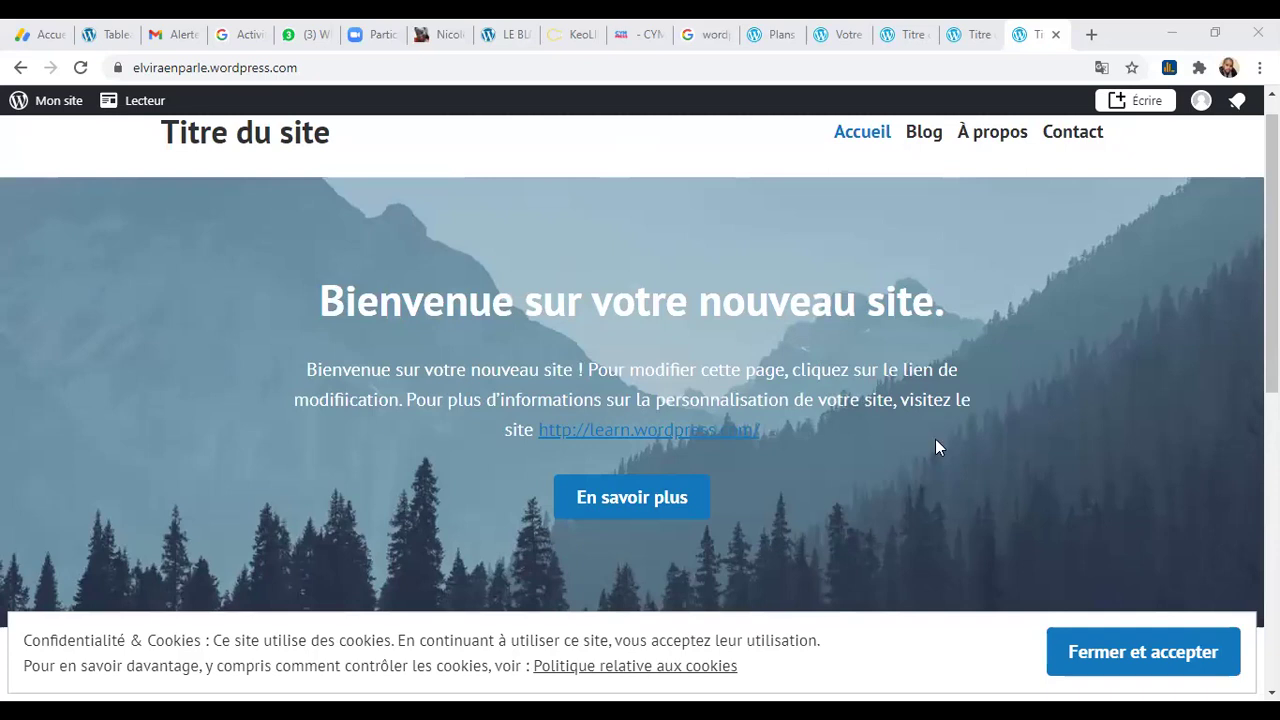
Step: Accept the cookie notice on the live elviraenparle.wordpress.com page and look through the whole home page
{"action": "left_click", "coordinate": [1114, 674]}
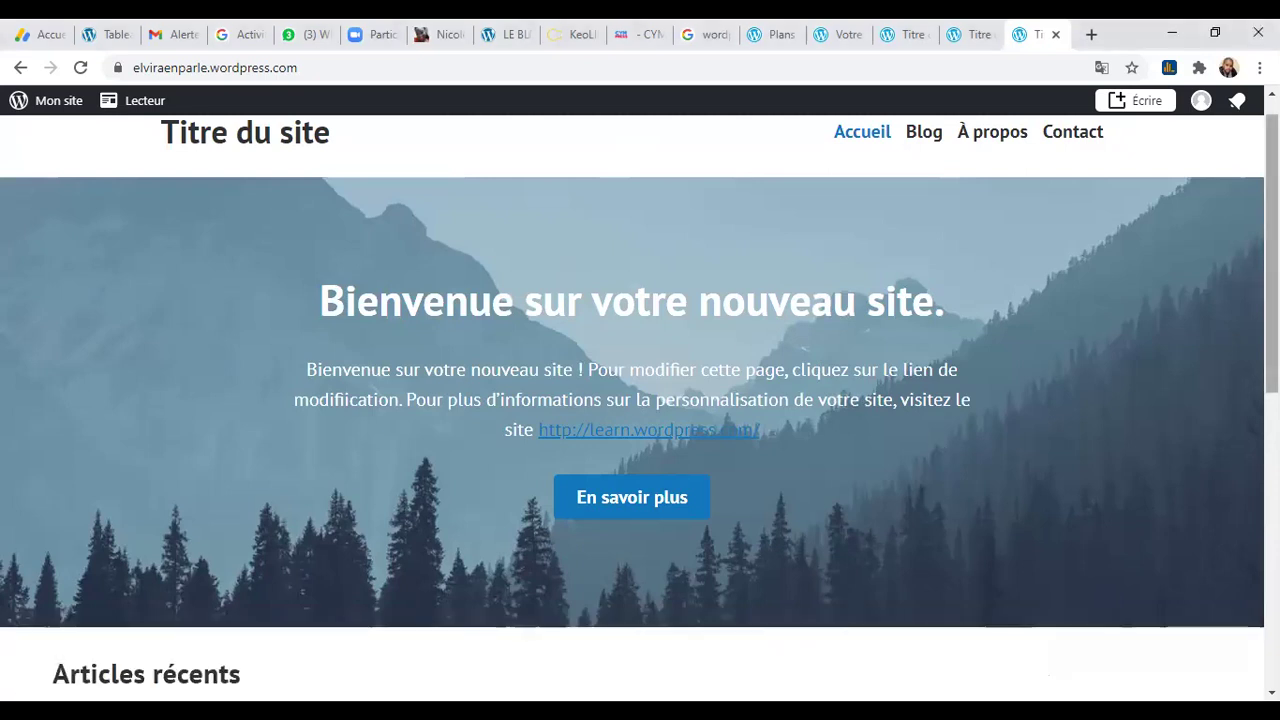
{"action": "scroll", "coordinate": [640, 400], "scroll_direction": "down", "scroll_amount": 7}
{"action": "scroll", "coordinate": [640, 400], "scroll_direction": "up", "scroll_amount": 7}
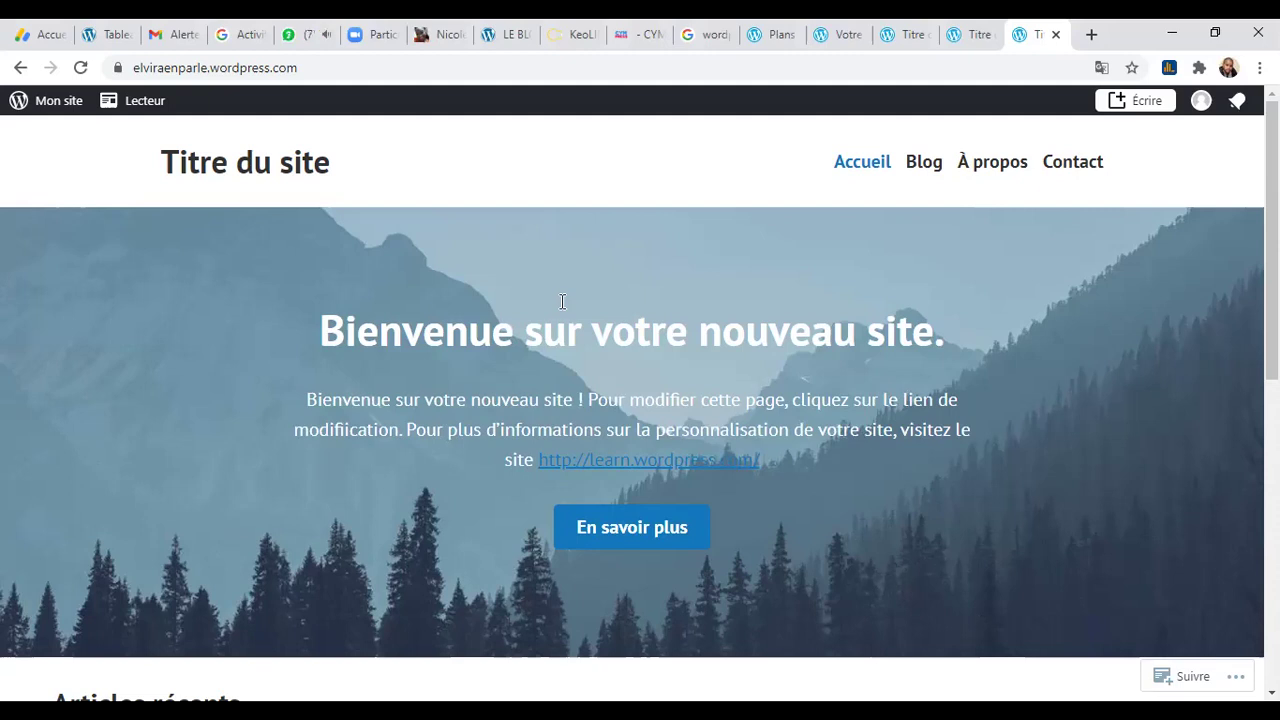
Step: Switch to WhatsApp Web and read the unread messages in a contact's chat
{"action": "left_click", "coordinate": [305, 34]}
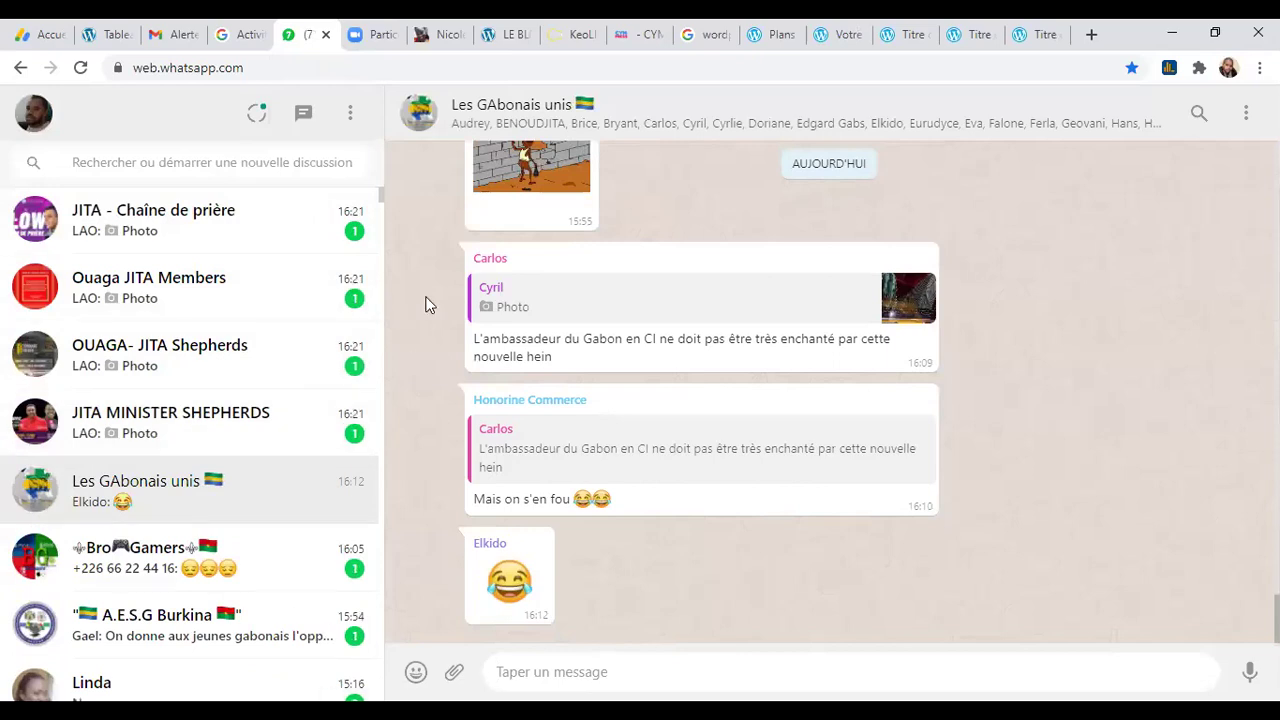
{"action": "scroll", "coordinate": [378, 200], "scroll_direction": "down", "scroll_amount": 9}
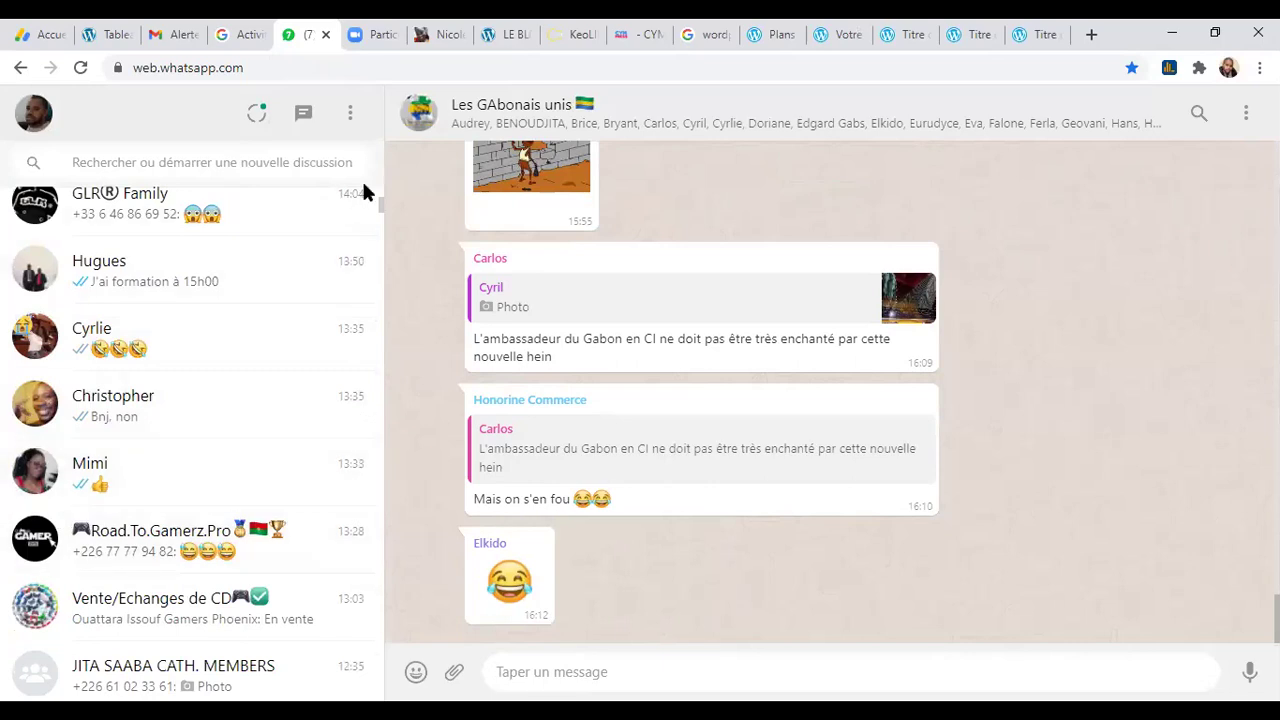
{"action": "scroll", "coordinate": [378, 204], "scroll_direction": "up", "scroll_amount": 6}
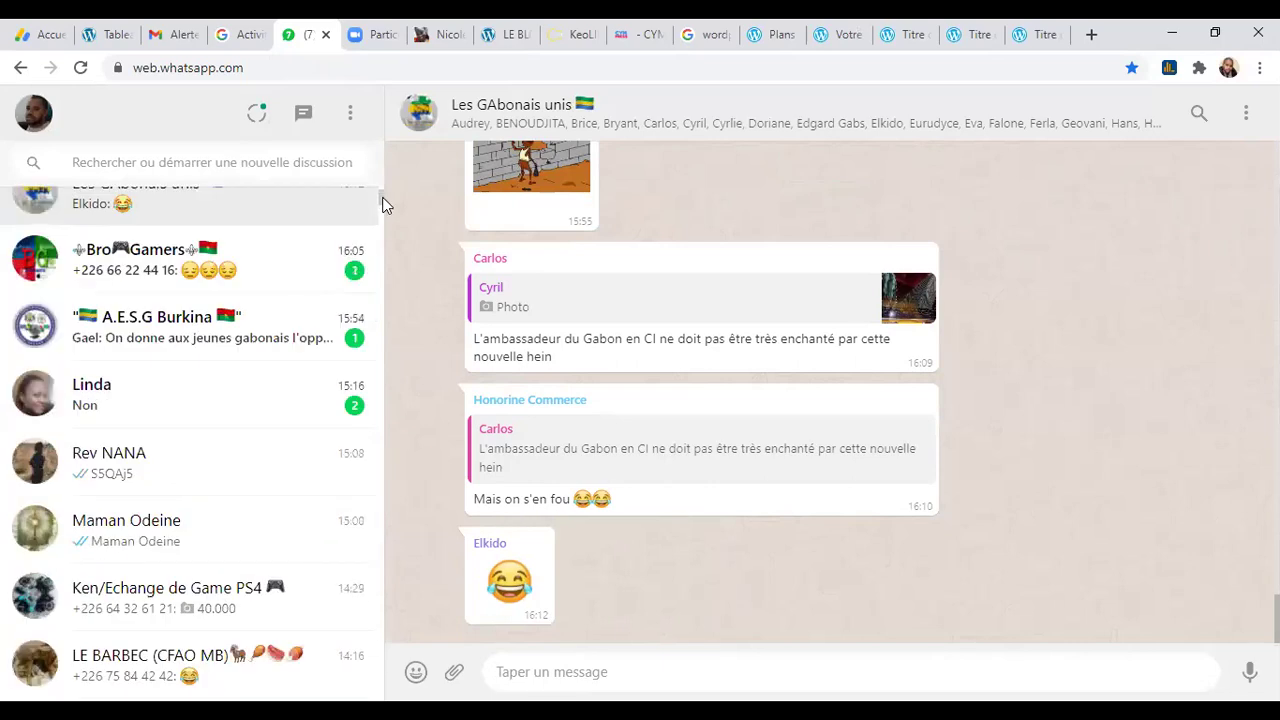
{"action": "left_click", "coordinate": [129, 404]}
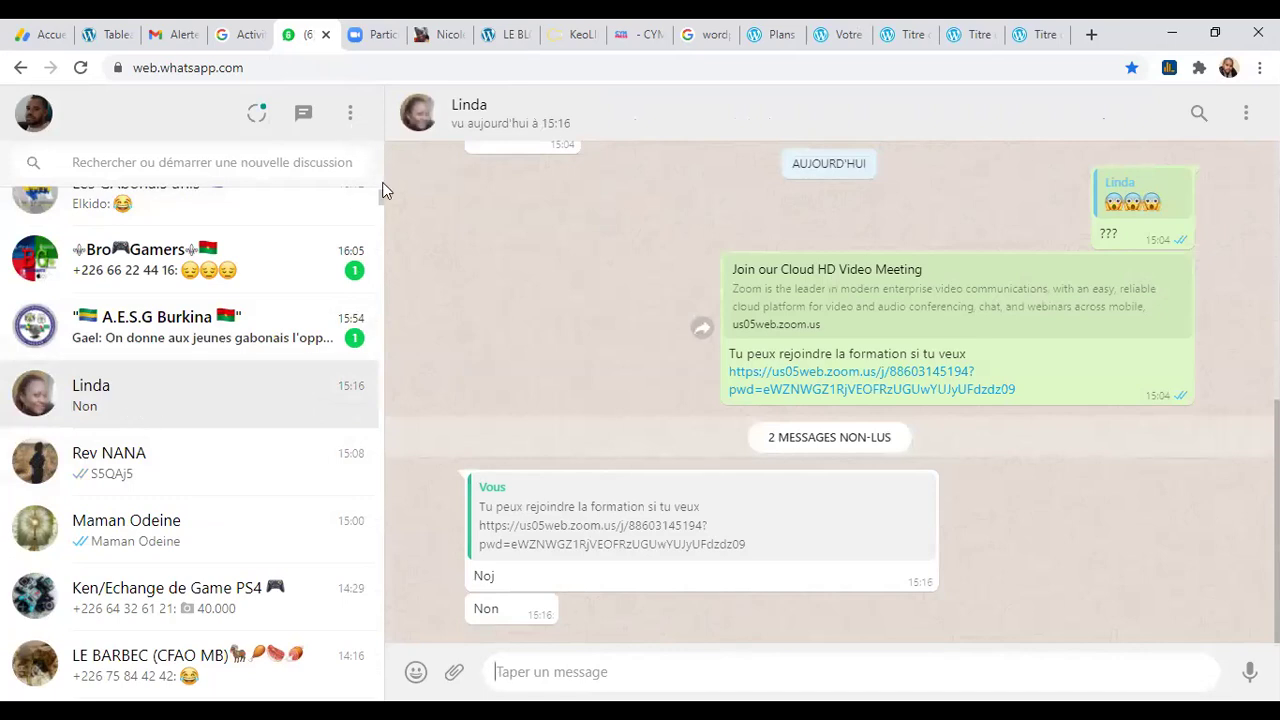
Step: Switch back to the WordPress.com preview of blogderody.wordpress.com and open that site's Tableau de bord
{"action": "left_click", "coordinate": [857, 28]}
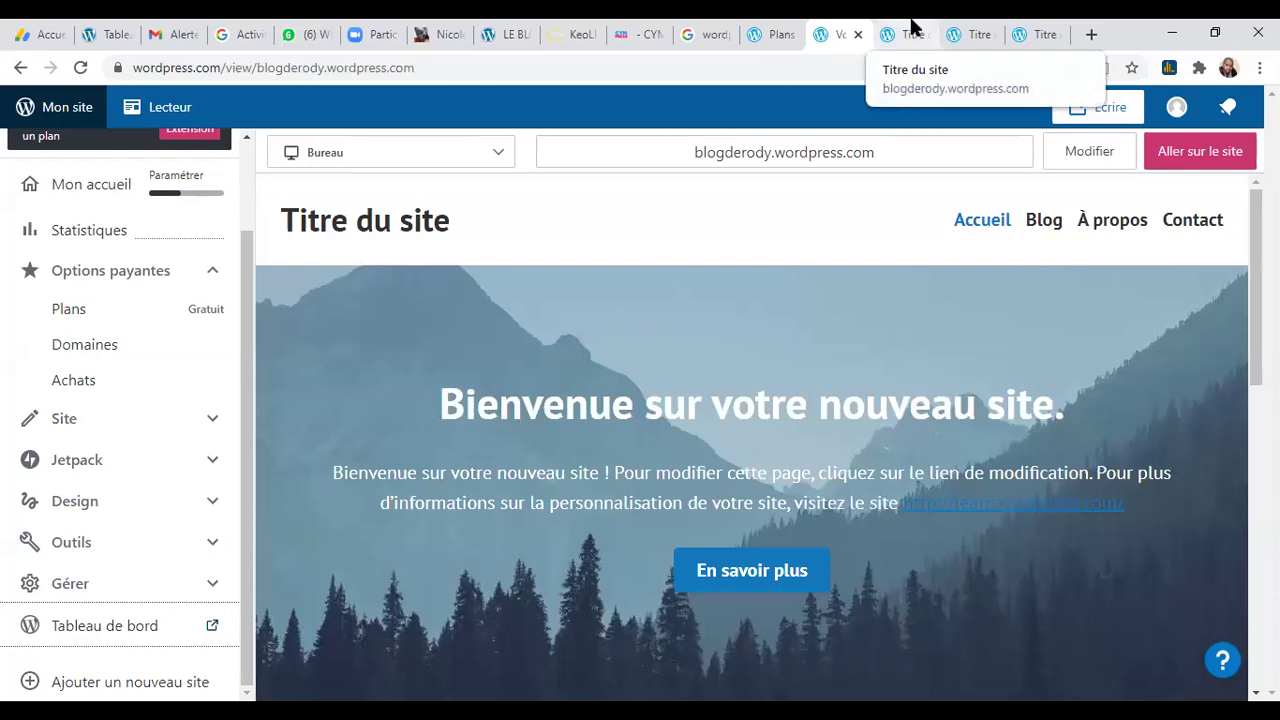
{"action": "left_click", "coordinate": [780, 30]}
{"action": "left_click", "coordinate": [845, 30]}
{"action": "left_click", "coordinate": [905, 30]}
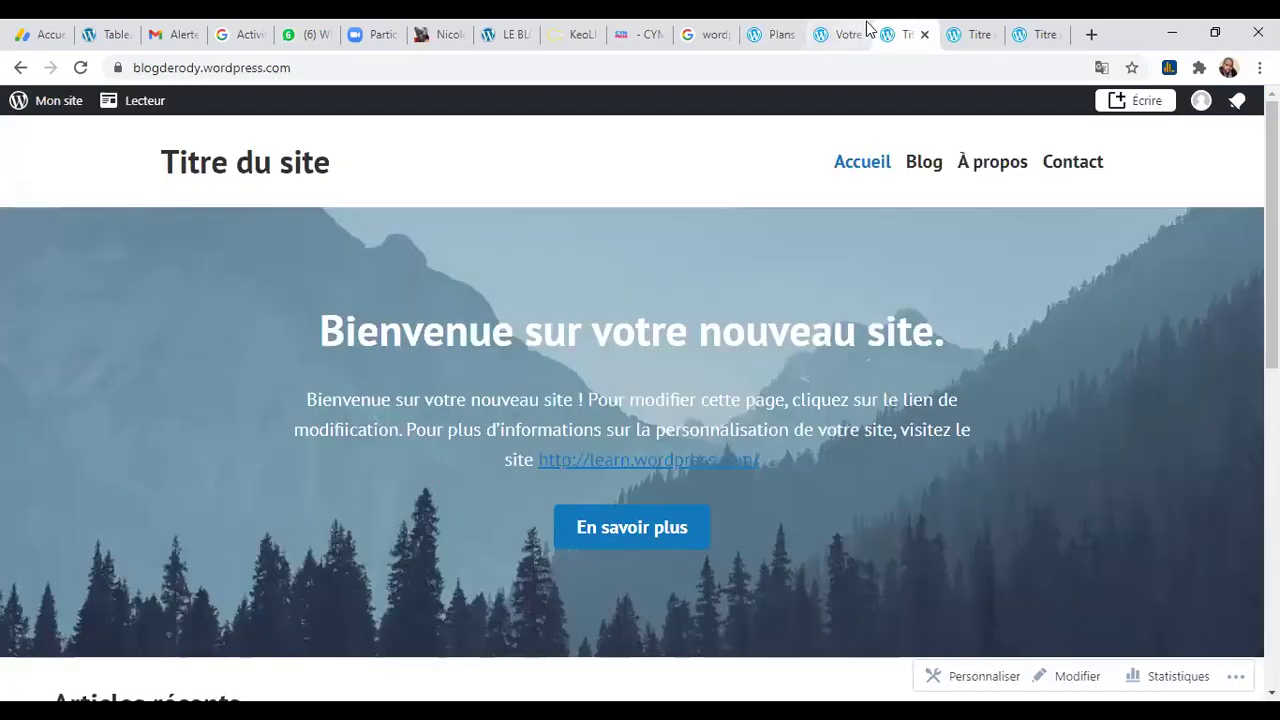
{"action": "left_click", "coordinate": [866, 32]}
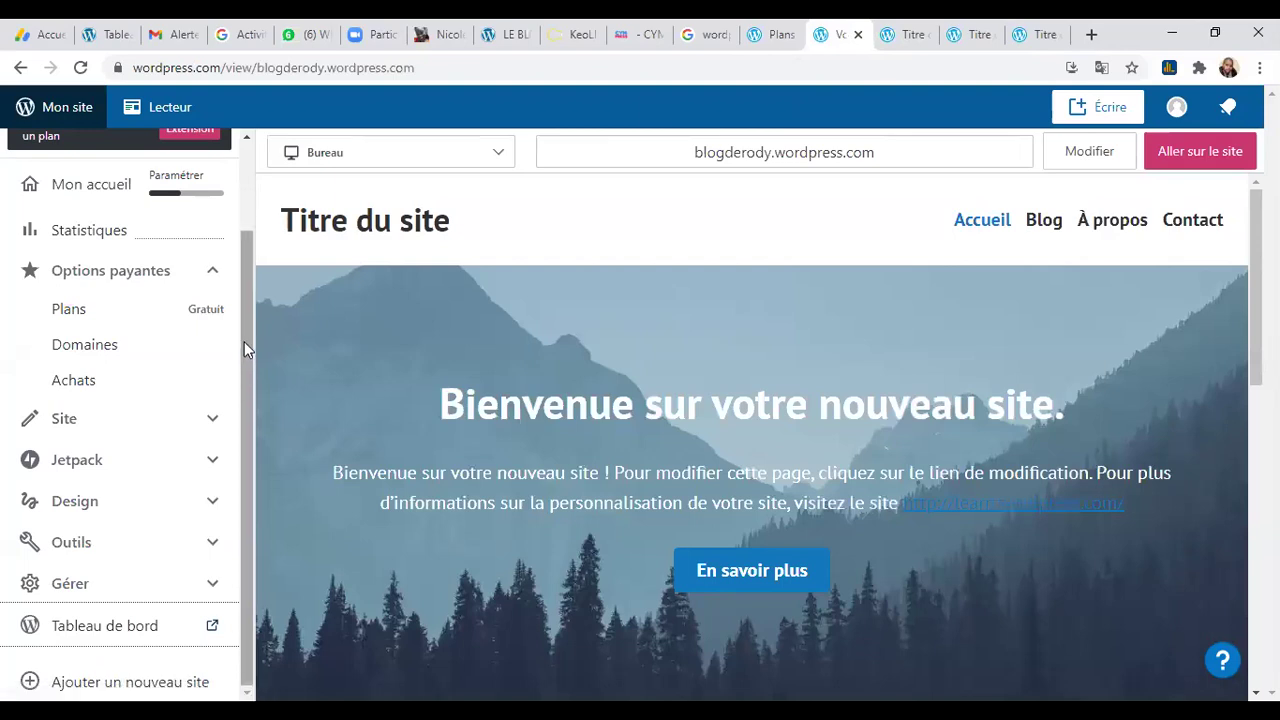
{"action": "left_click", "coordinate": [86, 625]}
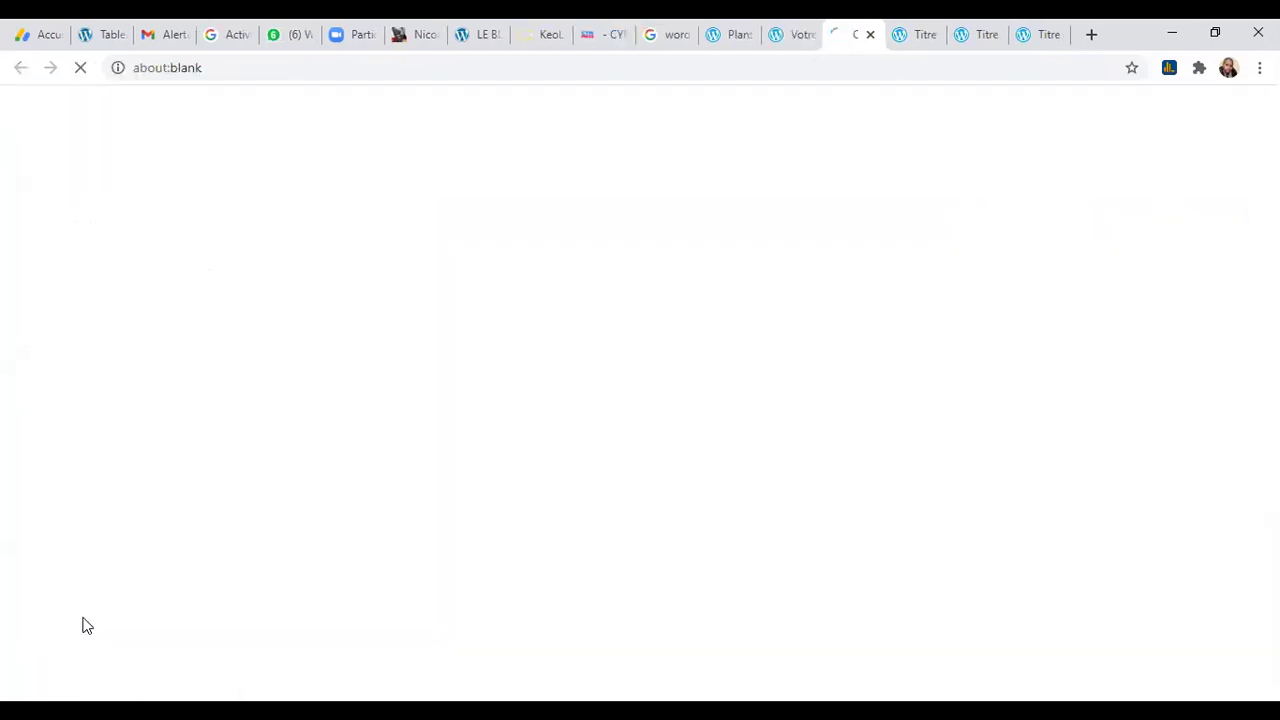